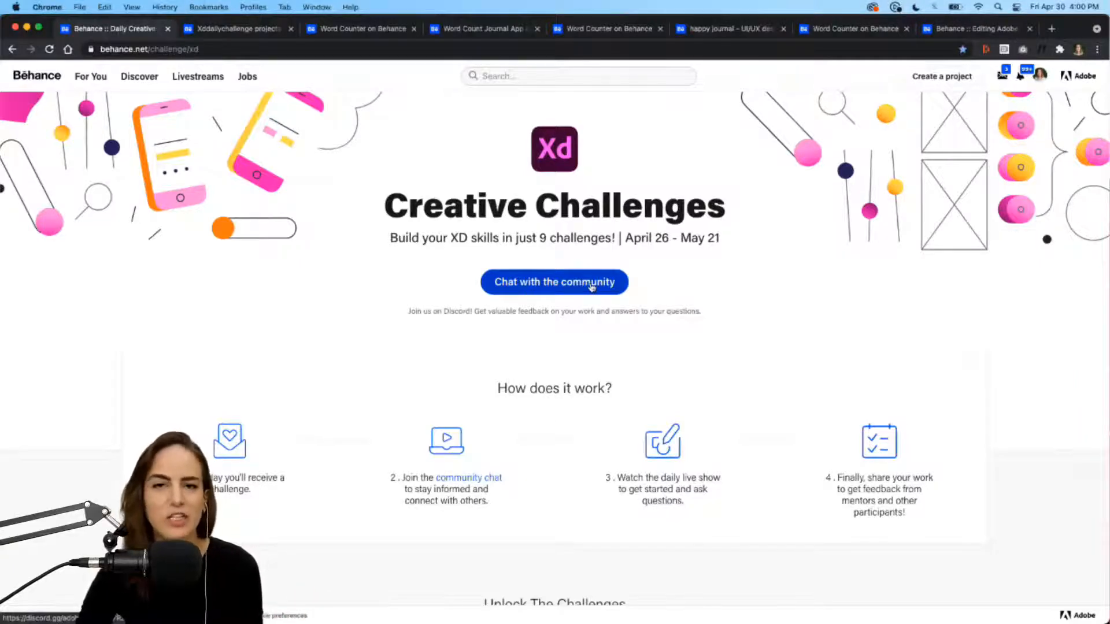
# Step: Download the Video App challenge starter XD file from Behance's Daily Creative Challenge page
pyautogui.scroll(-1, 761, 333)
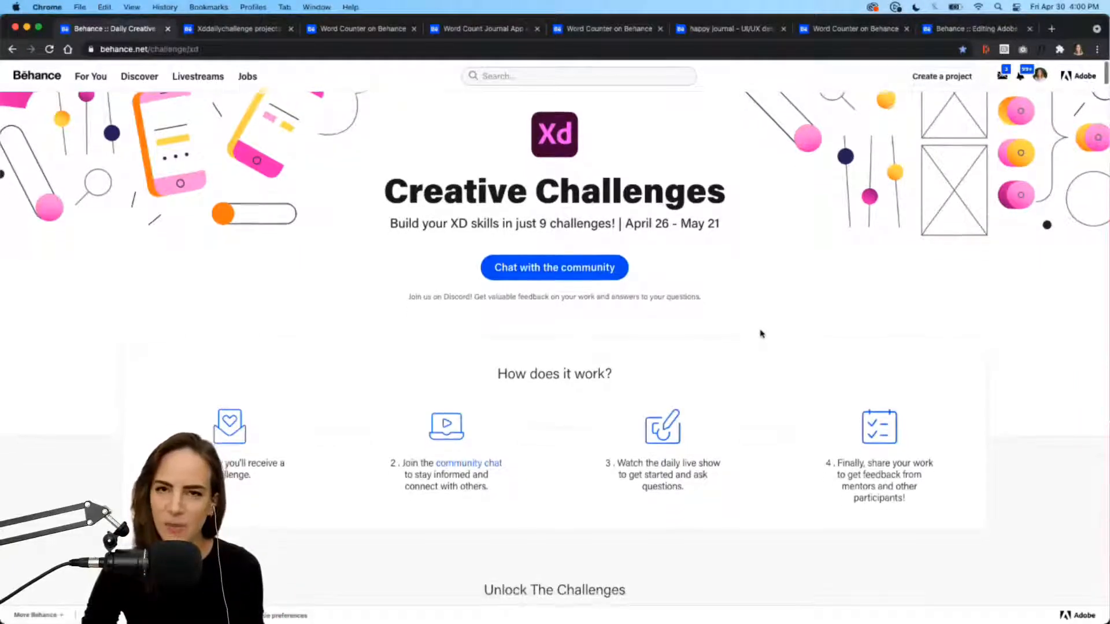
pyautogui.scroll(-6, 761, 334)
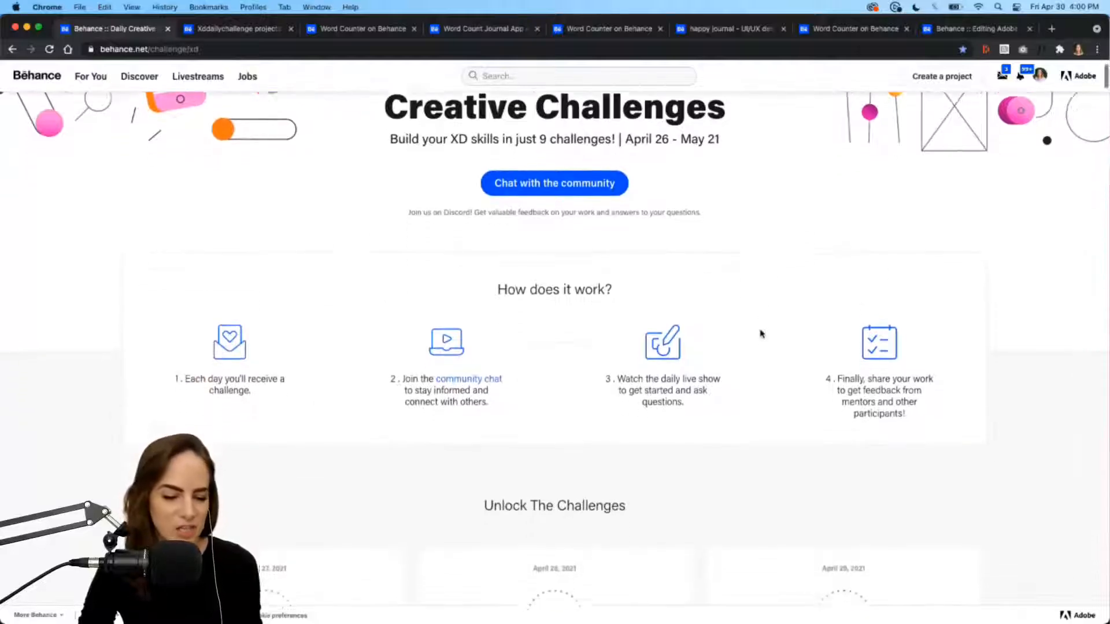
pyautogui.scroll(-5, 761, 333)
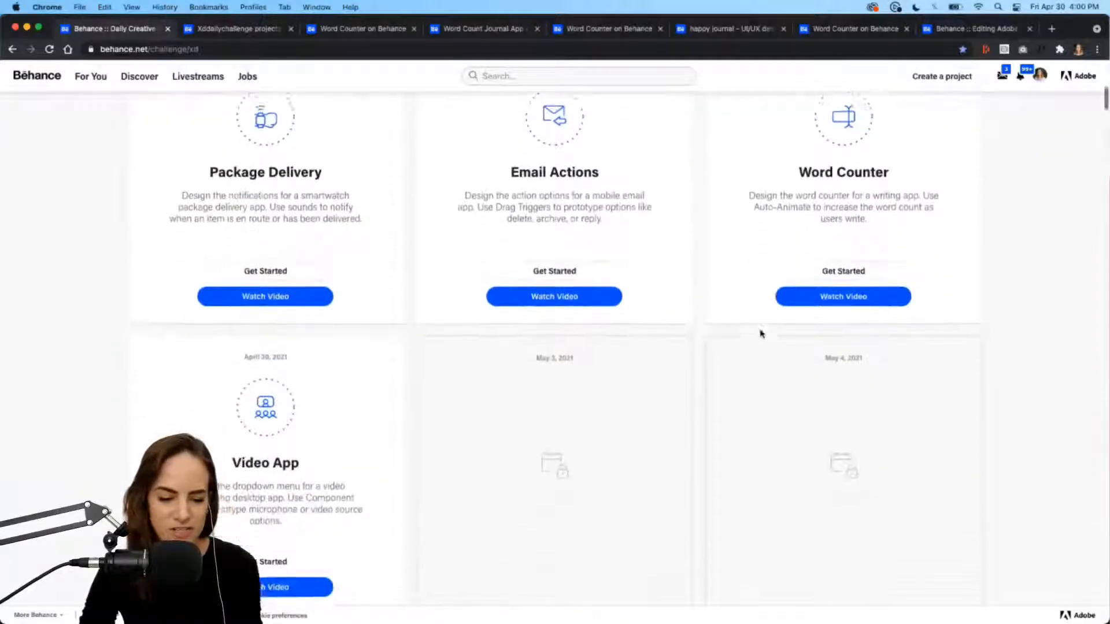
pyautogui.scroll(2, 761, 334)
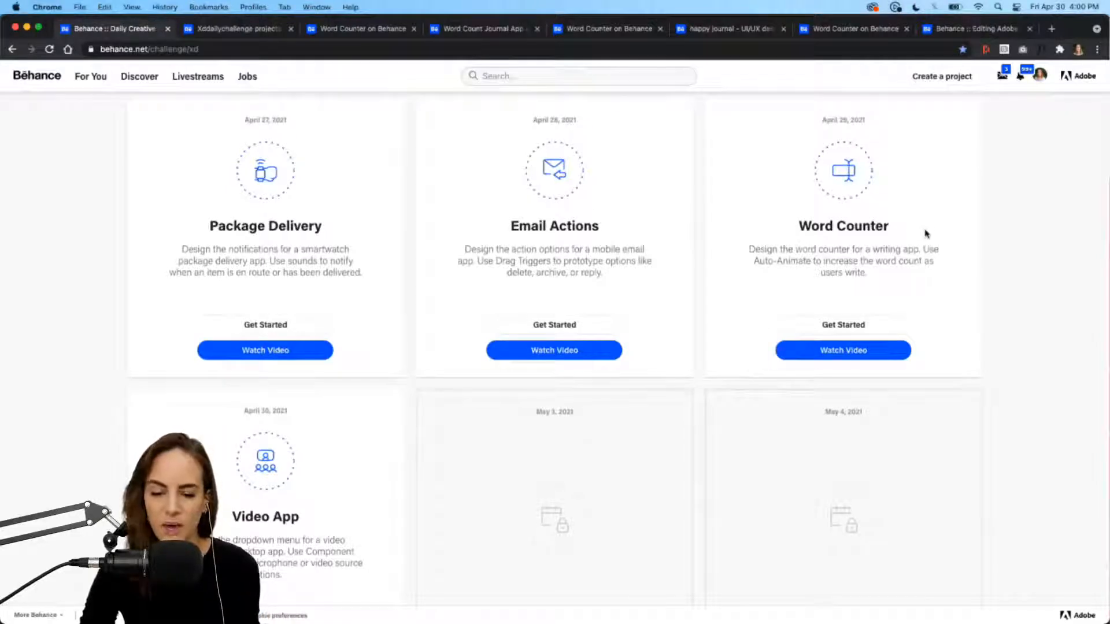
pyautogui.scroll(1, 925, 234)
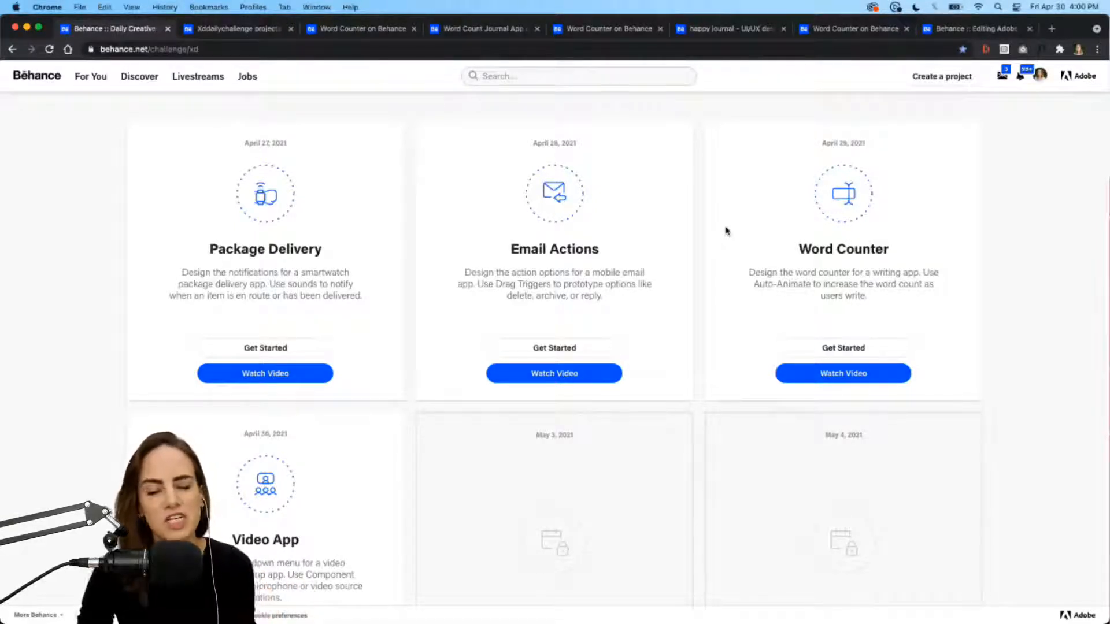
pyautogui.scroll(-3, 697, 342)
pyautogui.scroll(-5, 696, 342)
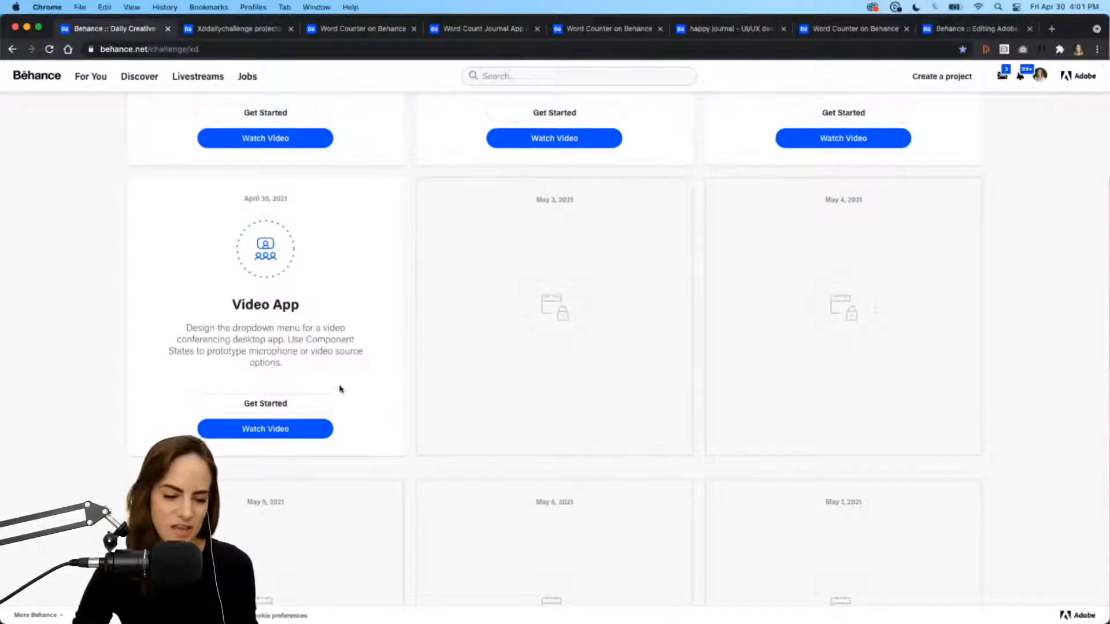
pyautogui.click(266, 404)
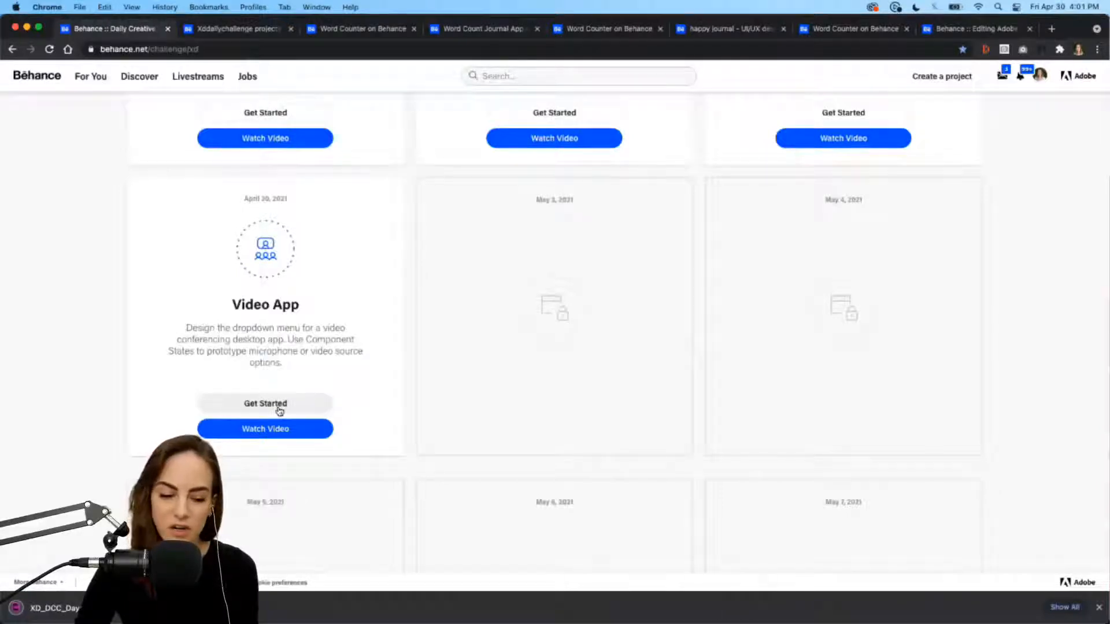
pyautogui.click(1099, 606)
# Step: Switch to Adobe XD and select the Resource Booklet component
pyautogui.moveTo(878, 616)
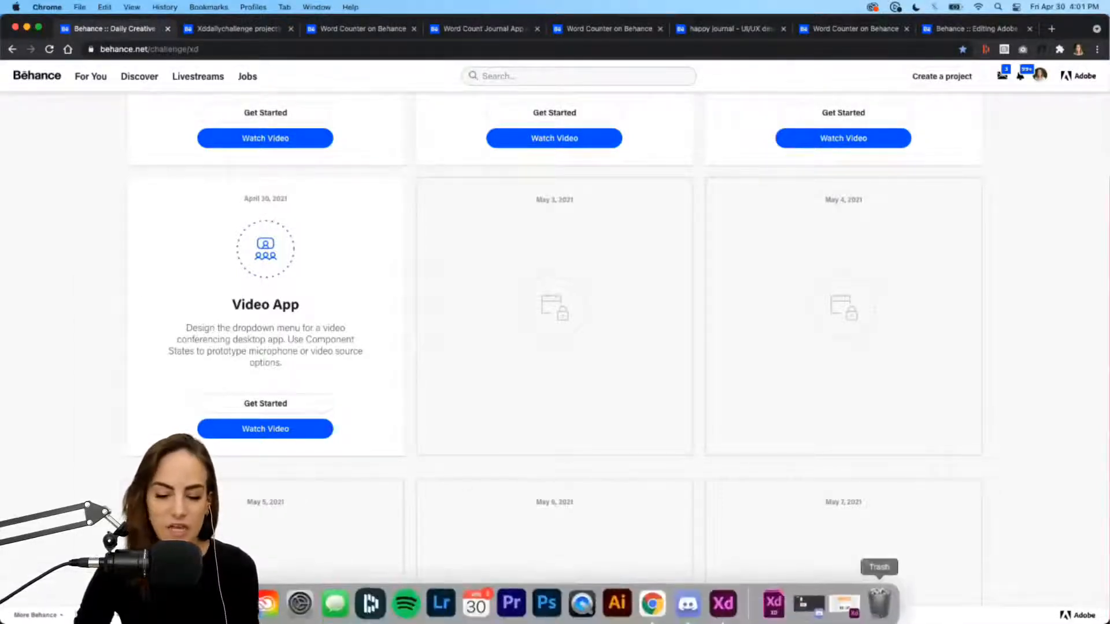
pyautogui.click(722, 616)
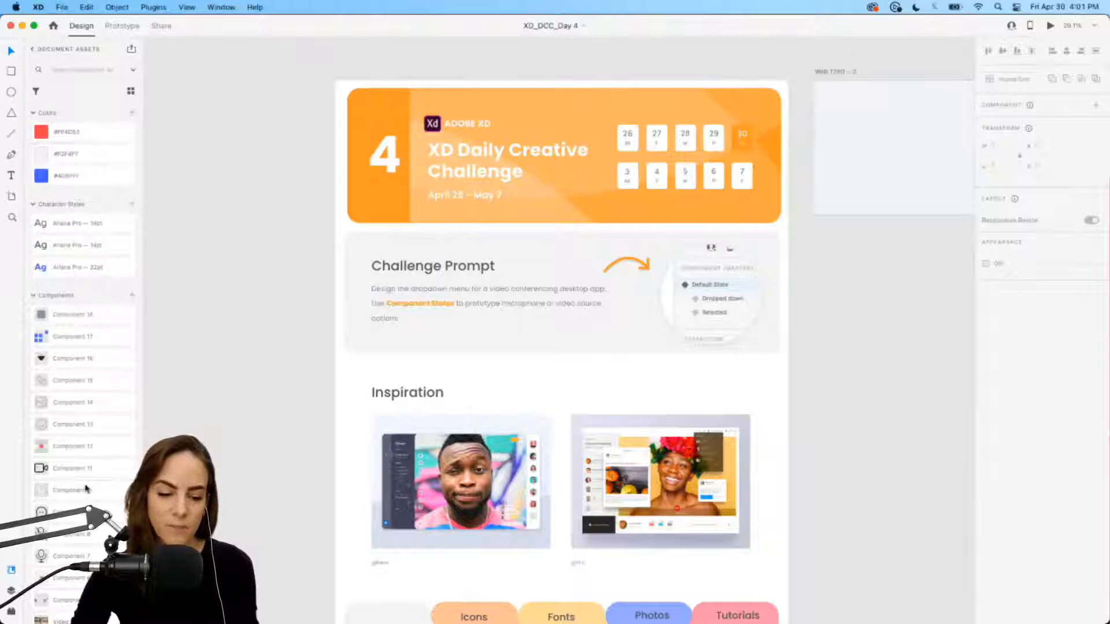
pyautogui.scroll(-5, 694, 401)
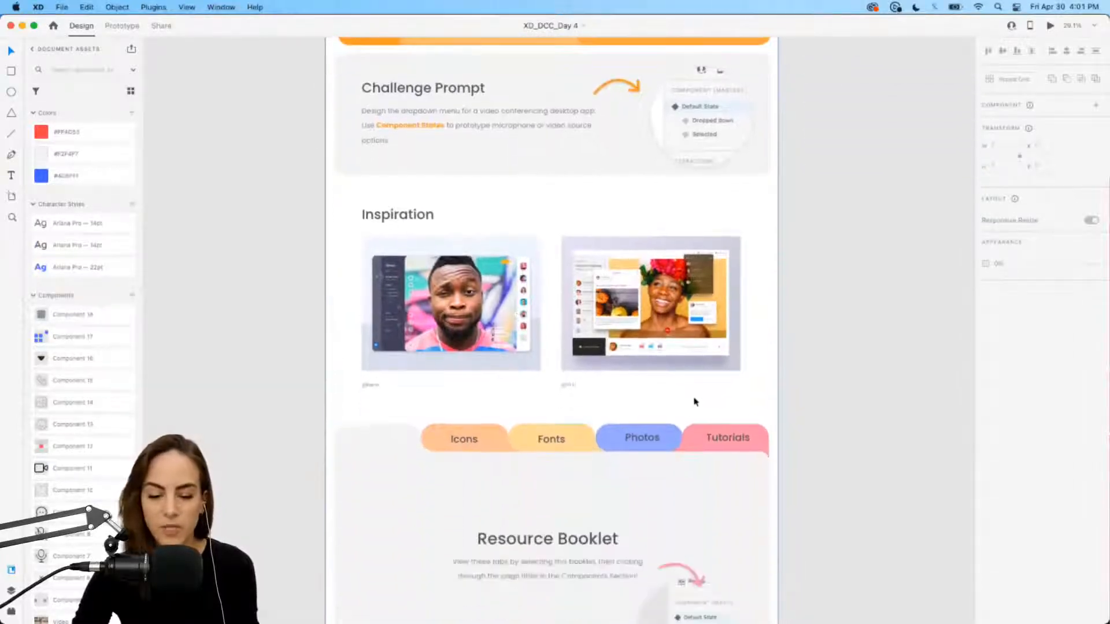
pyautogui.click(661, 478)
# Step: Show the booklet's Icons, Fonts and Photos states, then return it to Default State
pyautogui.scroll(-5, 662, 478)
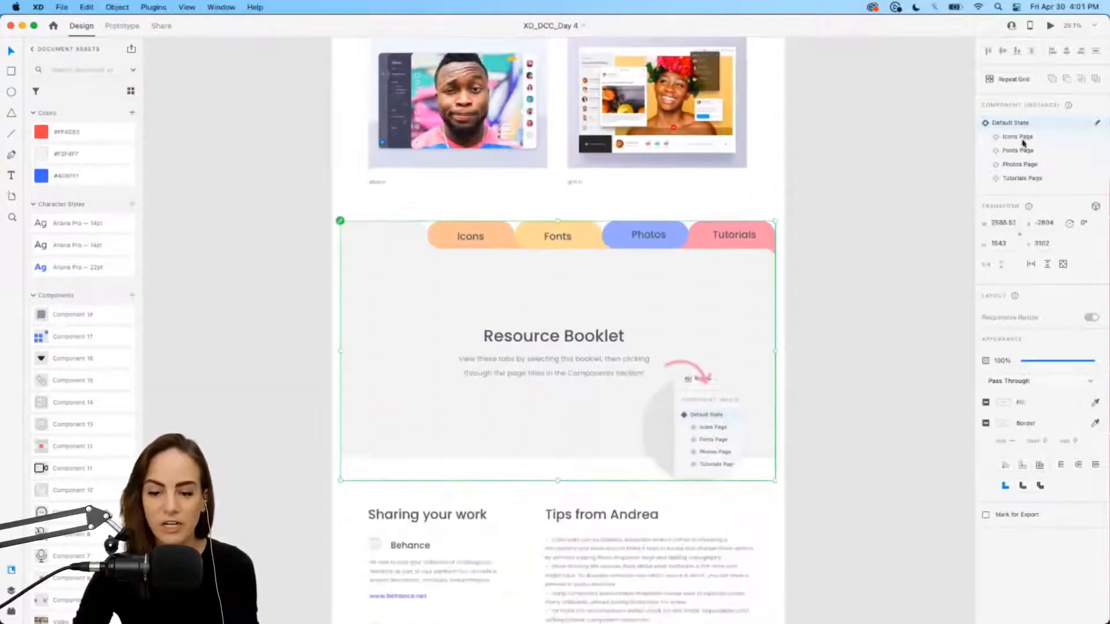
pyautogui.click(1021, 138)
pyautogui.click(1019, 151)
pyautogui.click(1020, 164)
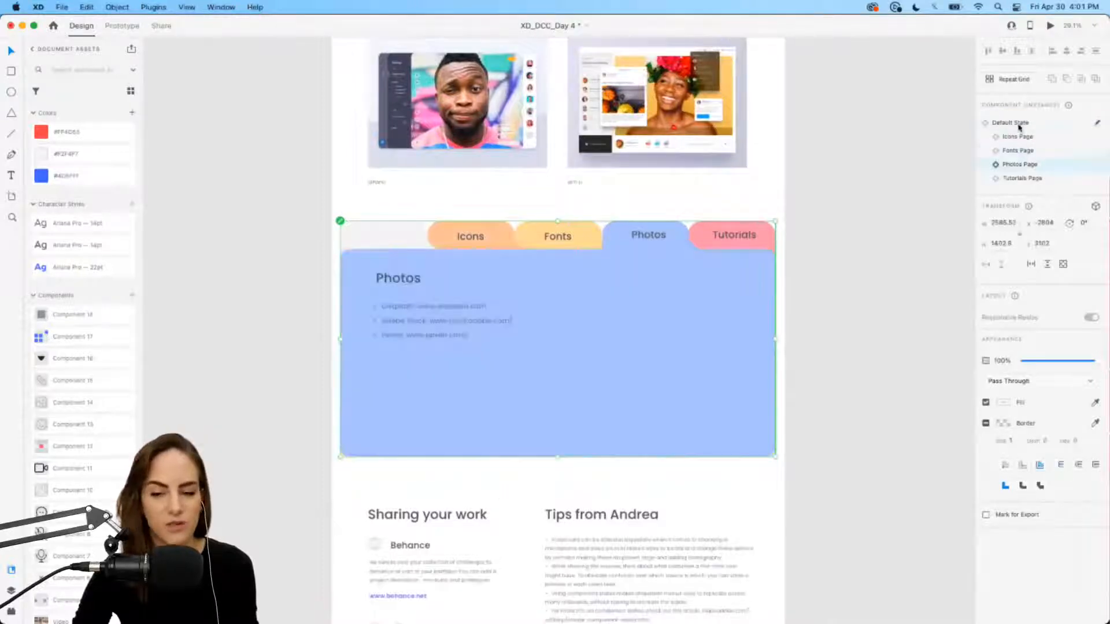
pyautogui.click(1011, 122)
pyautogui.scroll(3, 778, 204)
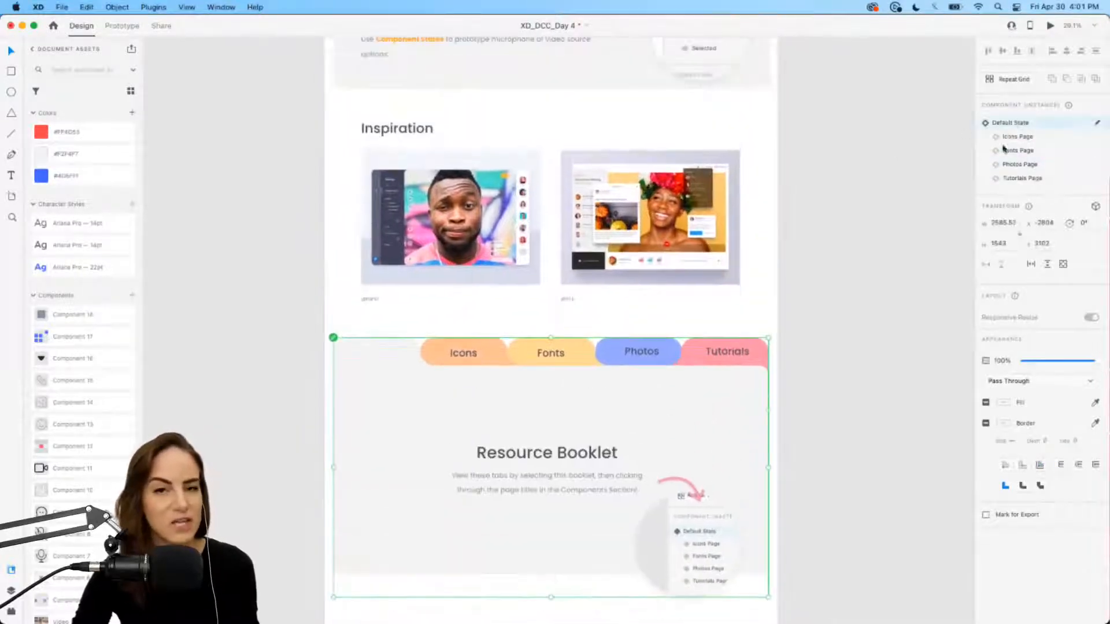
pyautogui.scroll(1, 848, 253)
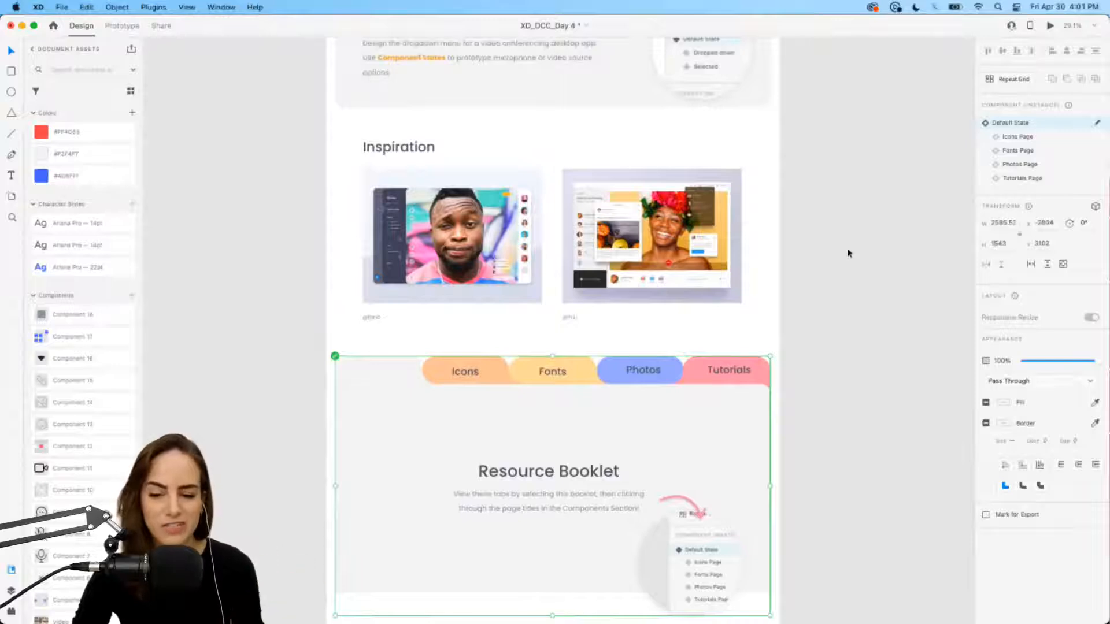
pyautogui.scroll(5, 848, 253)
pyautogui.click(847, 249)
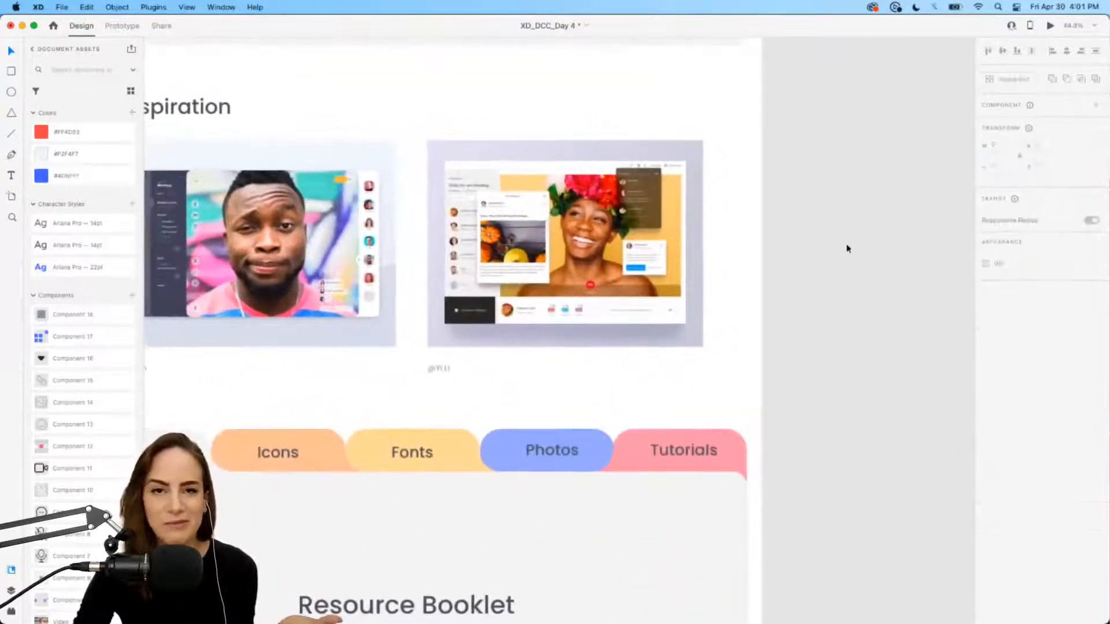
pyautogui.hscroll(-2, 845, 245)
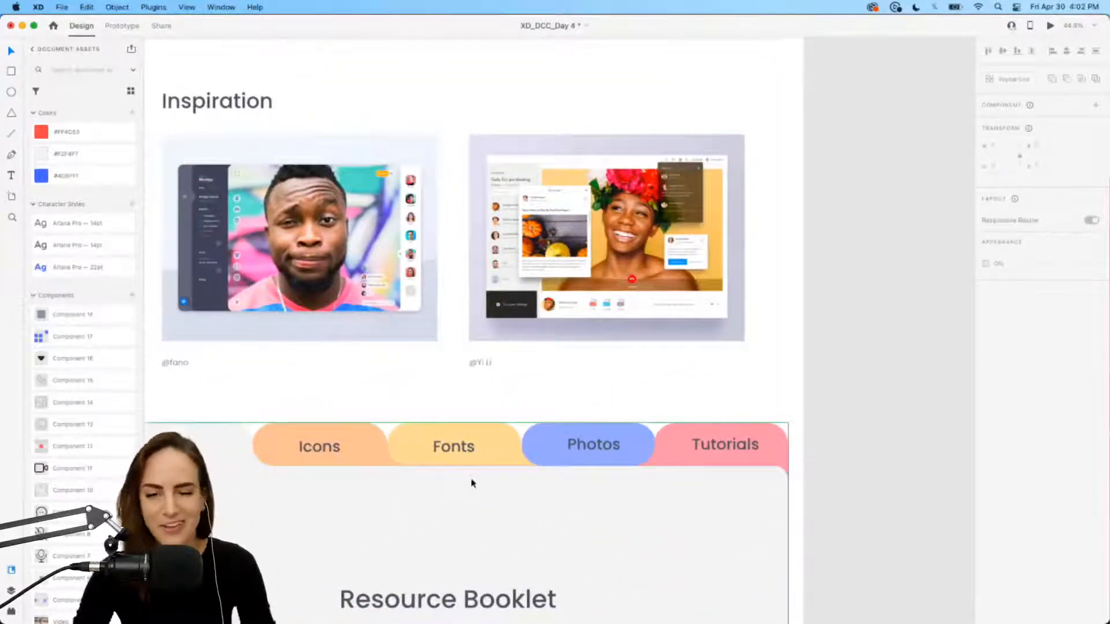
pyautogui.scroll(6, 473, 483)
pyautogui.scroll(-5, 472, 483)
pyautogui.hscroll(5, 473, 483)
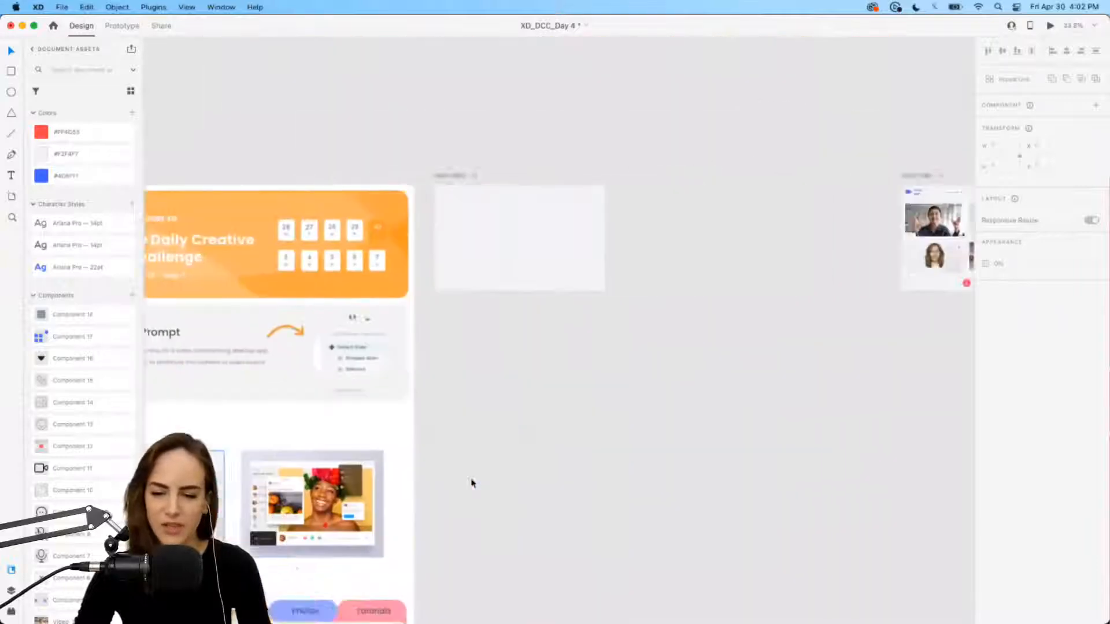
# Step: Select the Anna H video card on the video-call artboard and launch Desktop Preview
pyautogui.hscroll(5, 472, 484)
pyautogui.scroll(6, 692, 194)
pyautogui.hscroll(3, 692, 192)
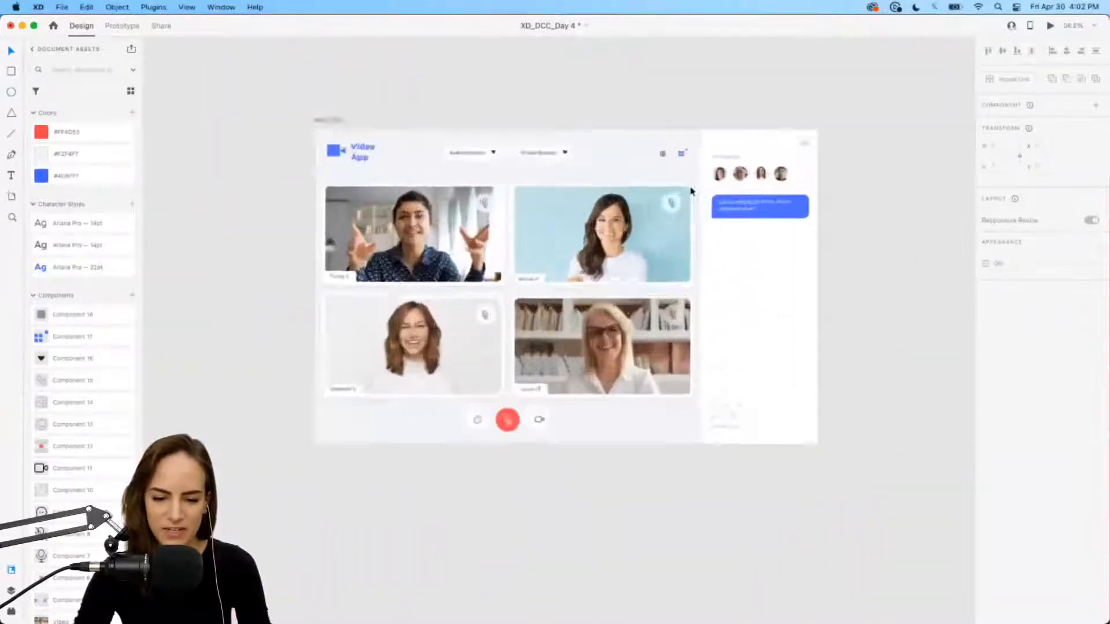
pyautogui.scroll(4, 692, 191)
pyautogui.hscroll(-2, 692, 192)
pyautogui.click(696, 263)
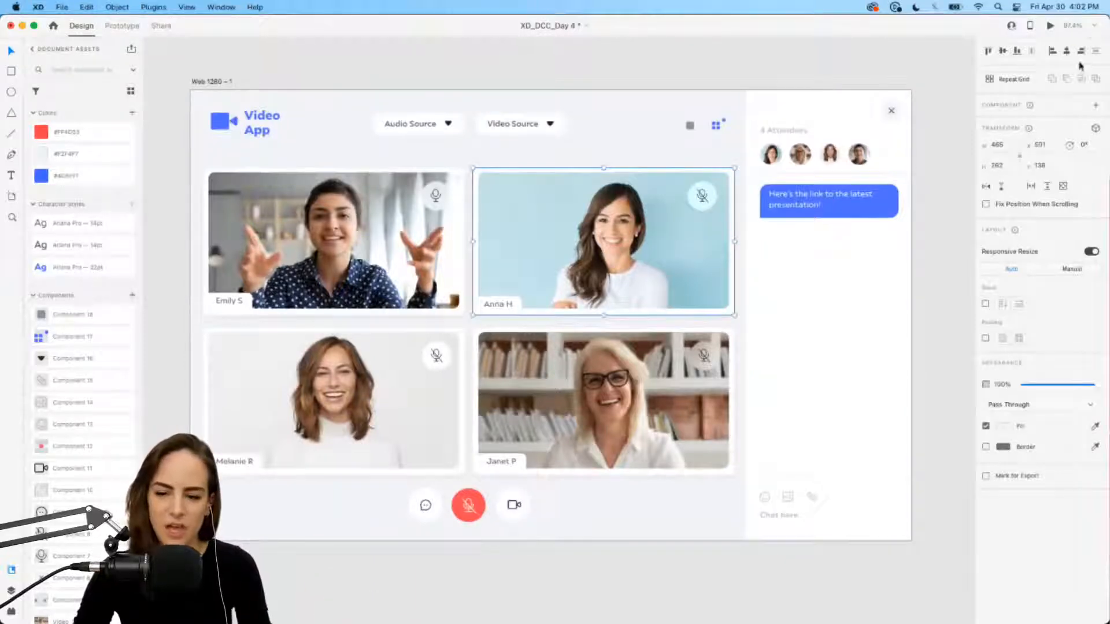
pyautogui.click(1051, 26)
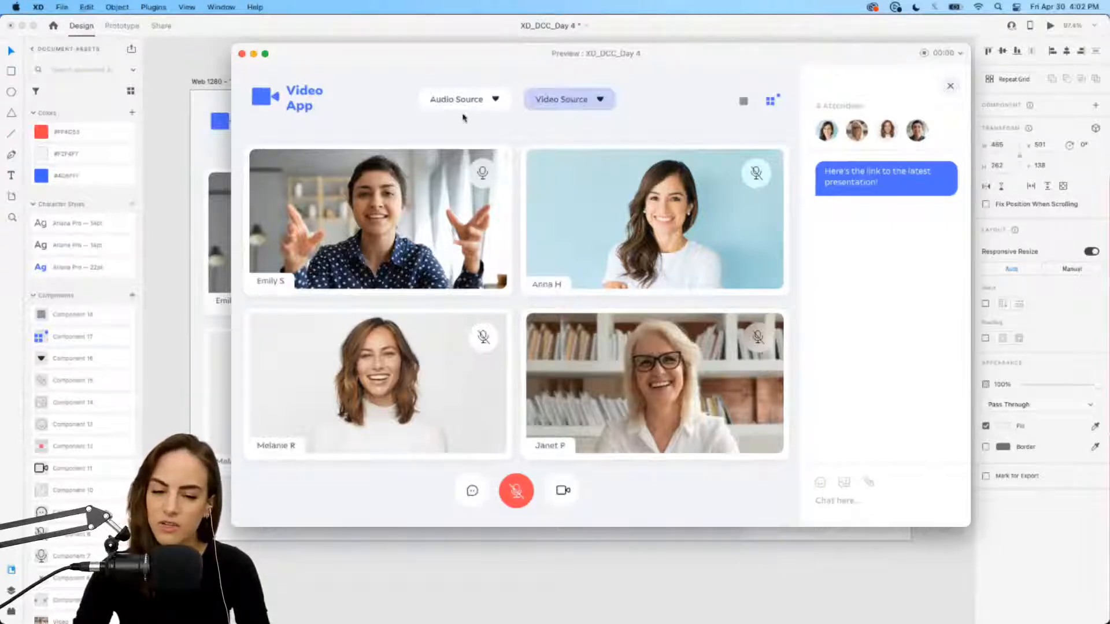
# Step: Pick OBS Camera from the Video Source list, then close the preview and return to Chrome
pyautogui.click(606, 104)
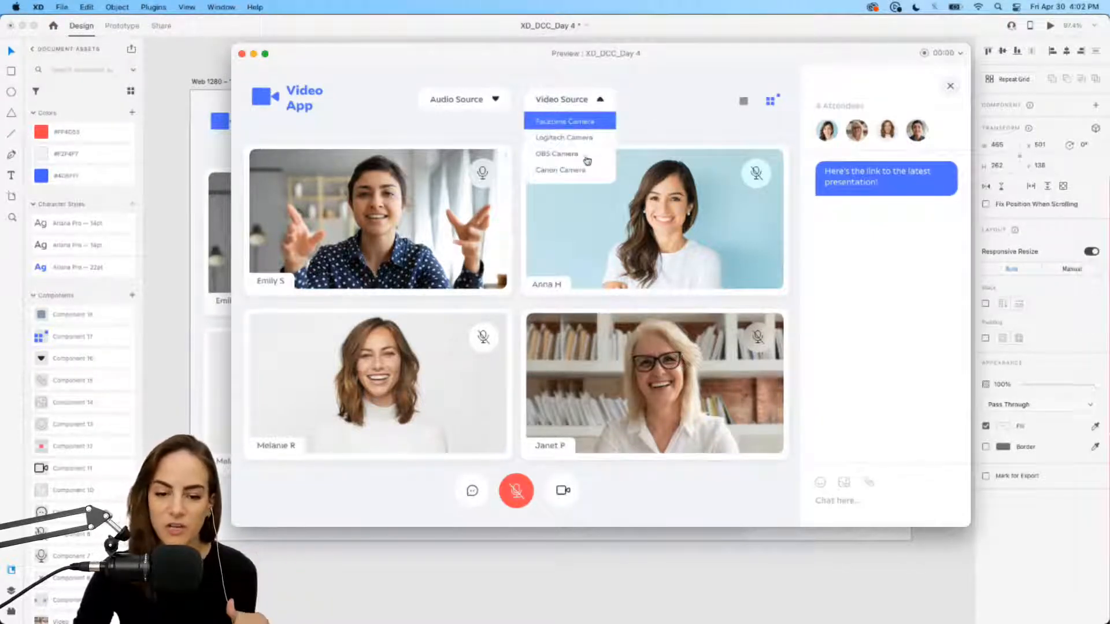
pyautogui.click(559, 159)
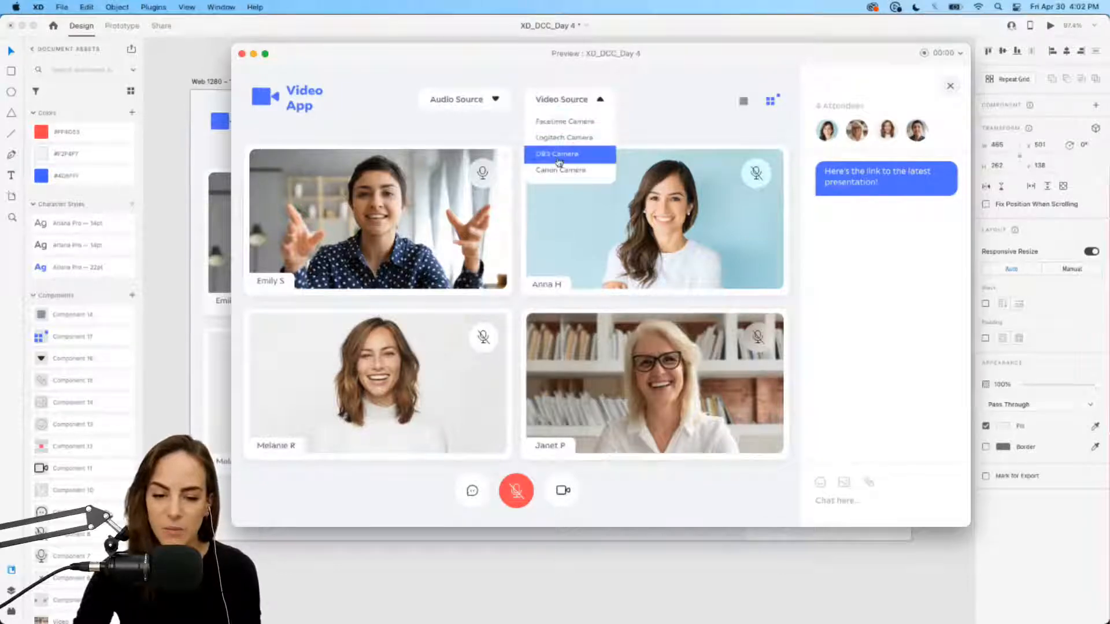
pyautogui.click(599, 101)
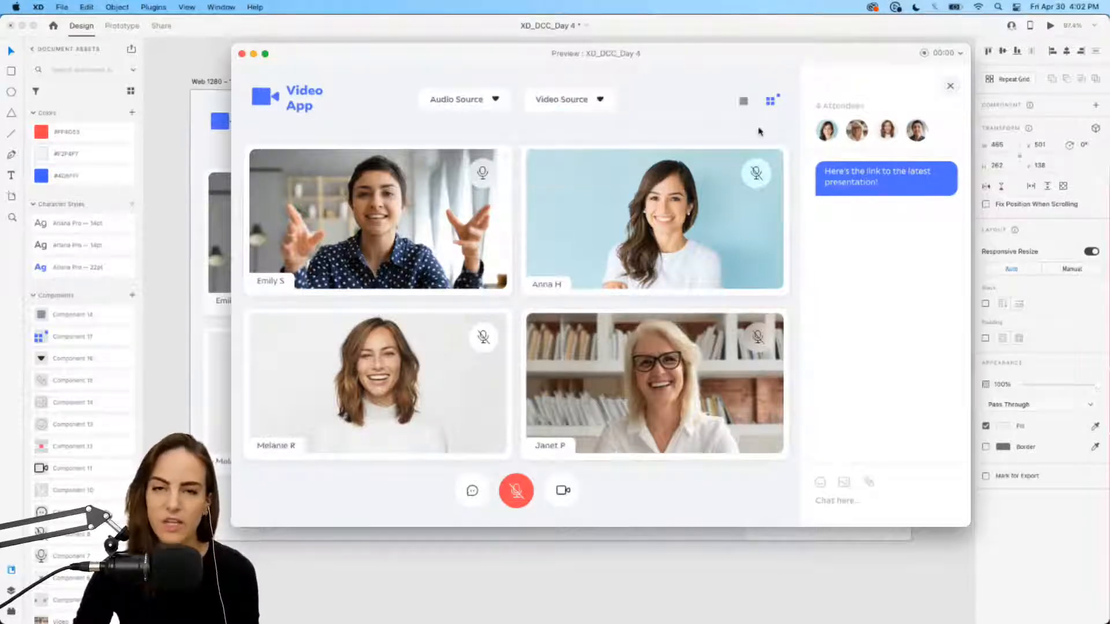
pyautogui.click(242, 54)
pyautogui.moveTo(388, 607)
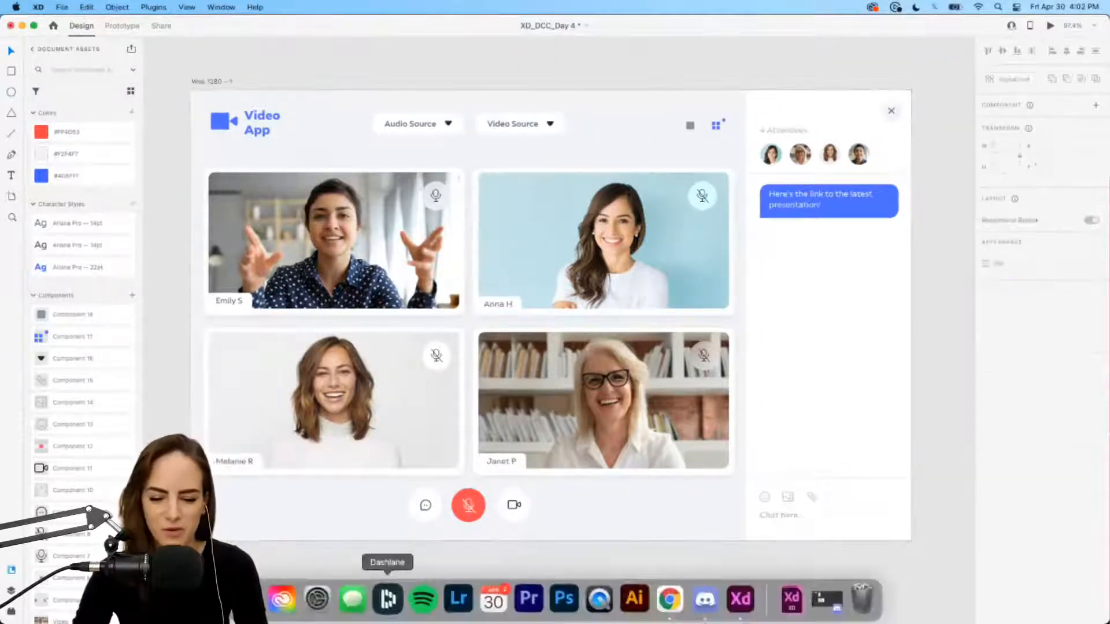
pyautogui.click(670, 606)
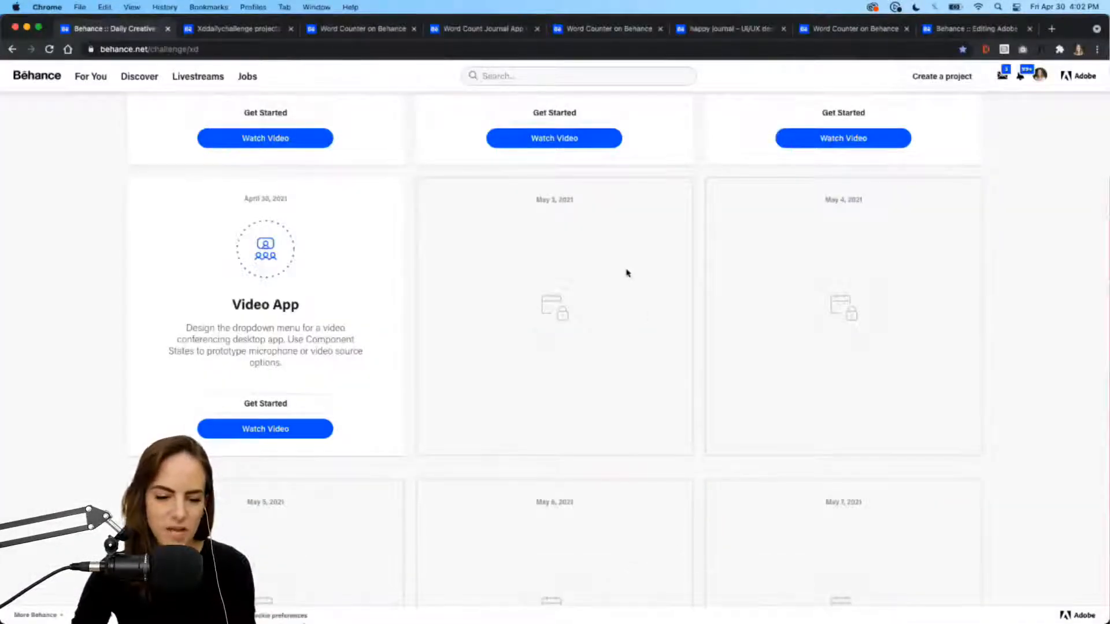
# Step: Follow Behance's community chat link to open the Adobe XD Discord challenge channel
pyautogui.scroll(15, 628, 272)
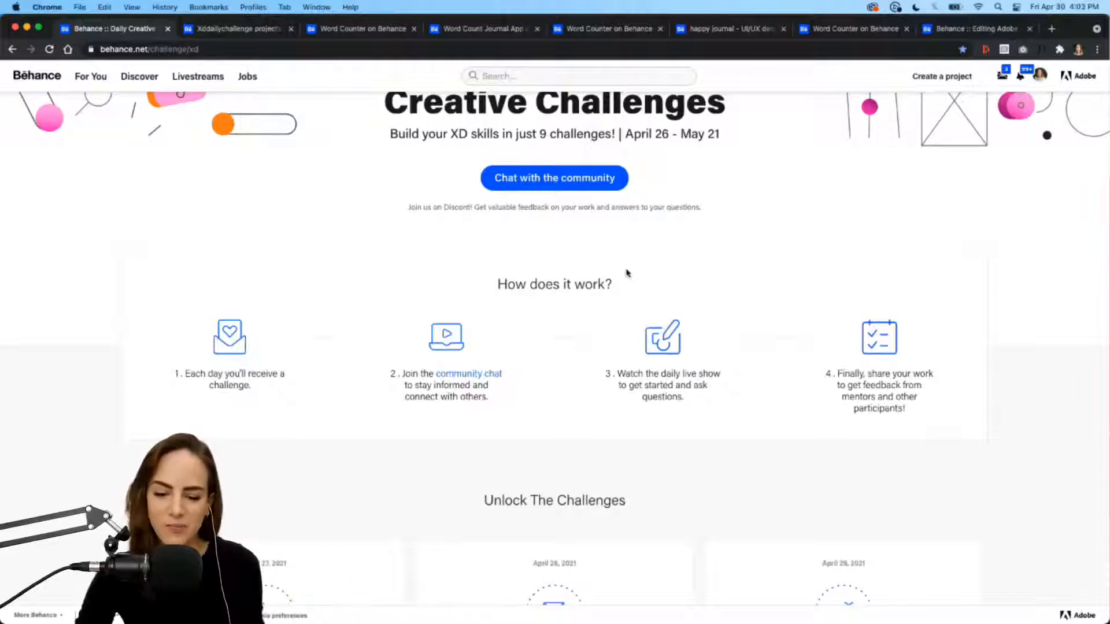
pyautogui.click(490, 376)
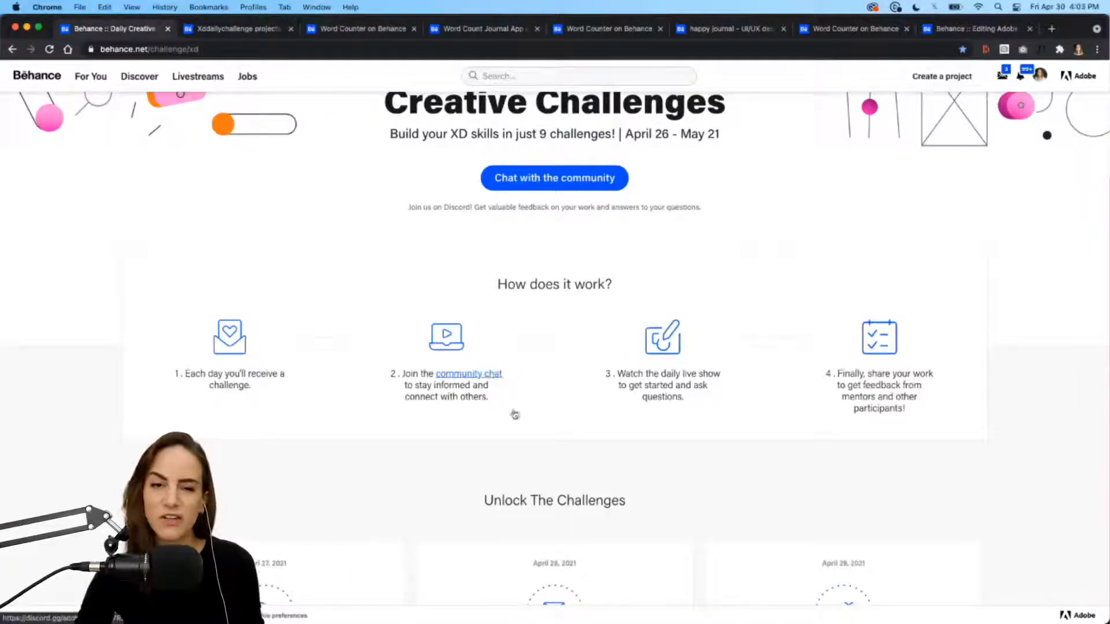
pyautogui.click(713, 604)
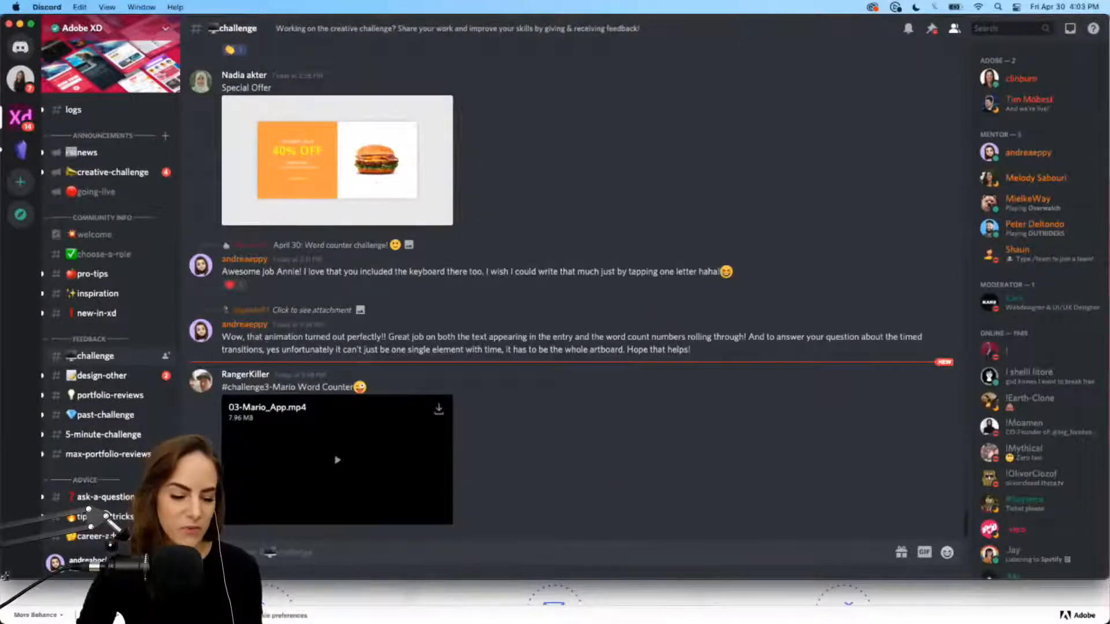
# Step: Enlarge Discord, scroll through the posted entries, then minimize it to reveal Behance
pyautogui.moveTo(5, 577); pyautogui.dragTo(5, 611)
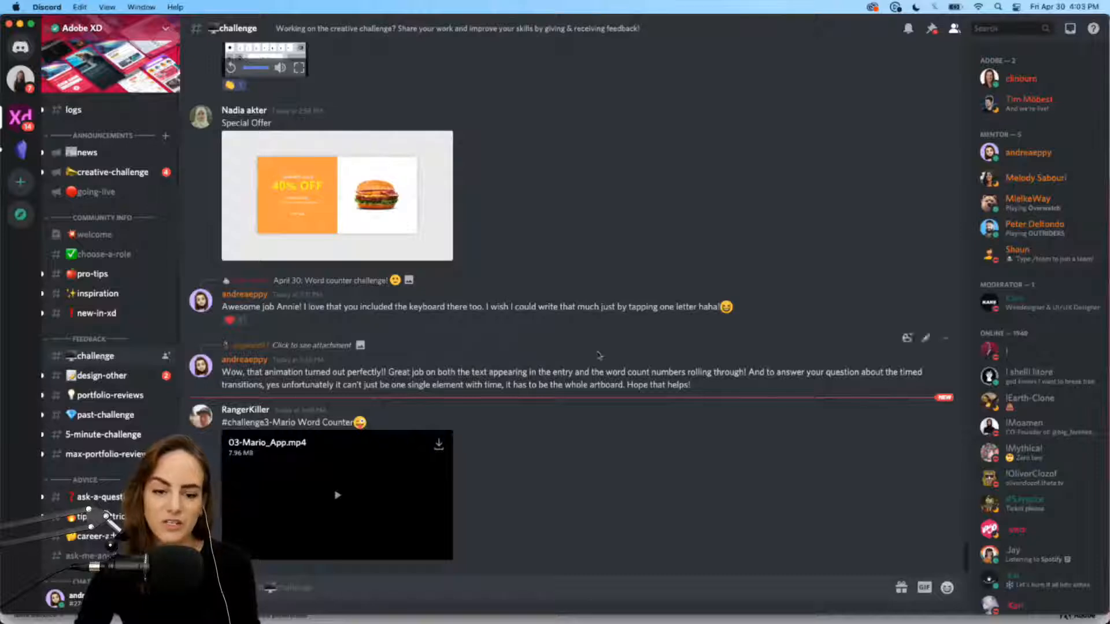
pyautogui.scroll(10, 599, 356)
pyautogui.scroll(15, 599, 355)
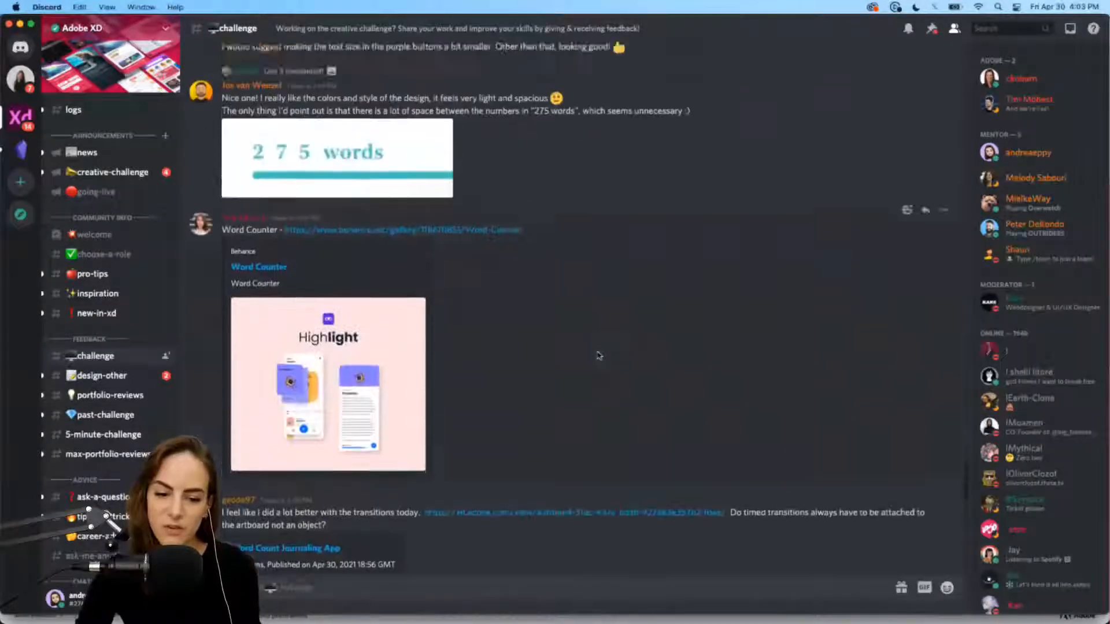
pyautogui.scroll(5, 599, 355)
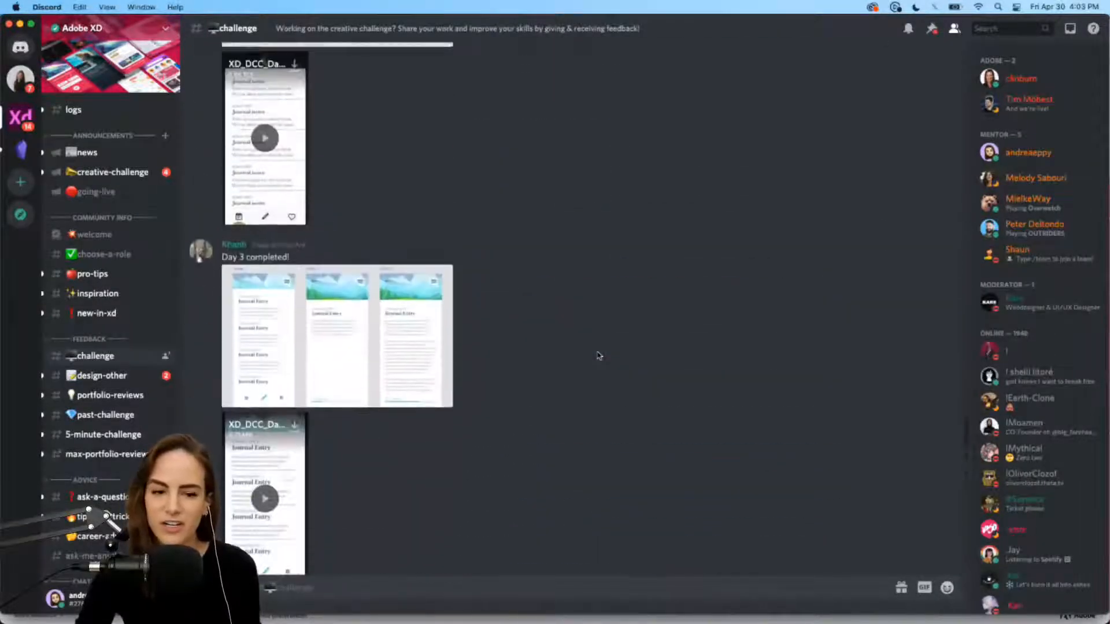
pyautogui.press('super+m')
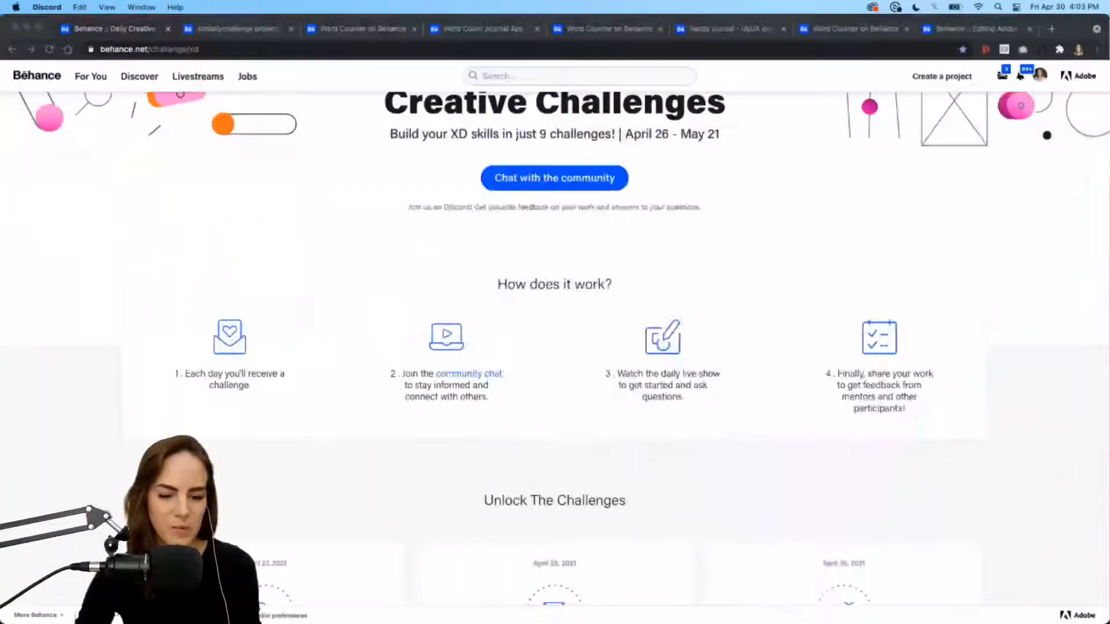
# Step: Bring Adobe XD forward to the XD_DCC_Day 4 file's Challenge Prompt artboard
pyautogui.click(733, 607)
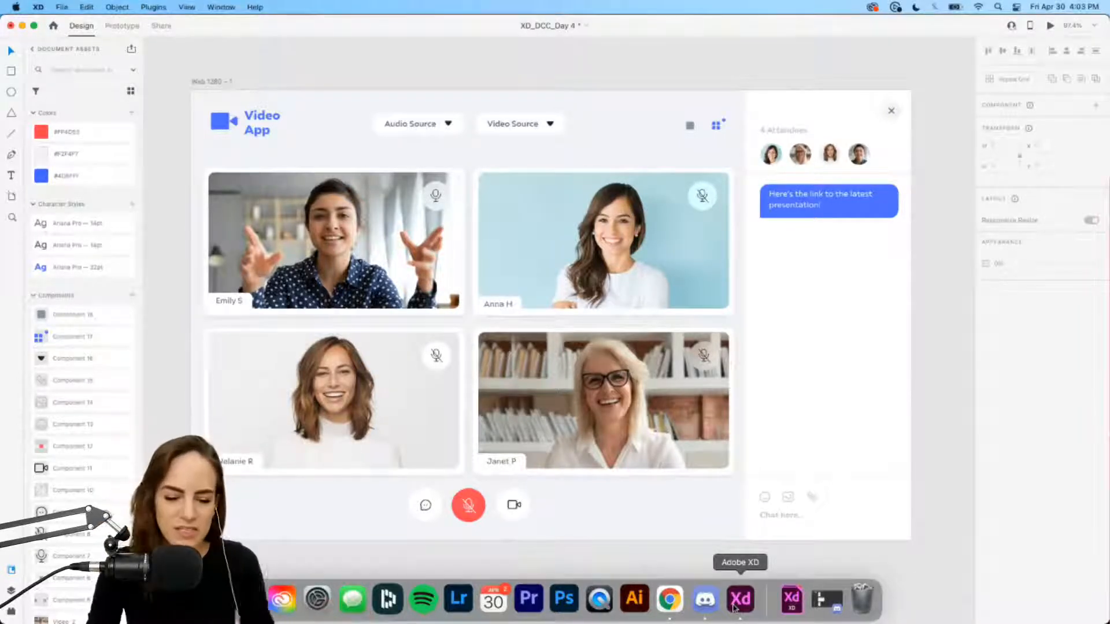
pyautogui.scroll(-6, 576, 237)
pyautogui.hscroll(-4, 576, 237)
pyautogui.scroll(4, 576, 238)
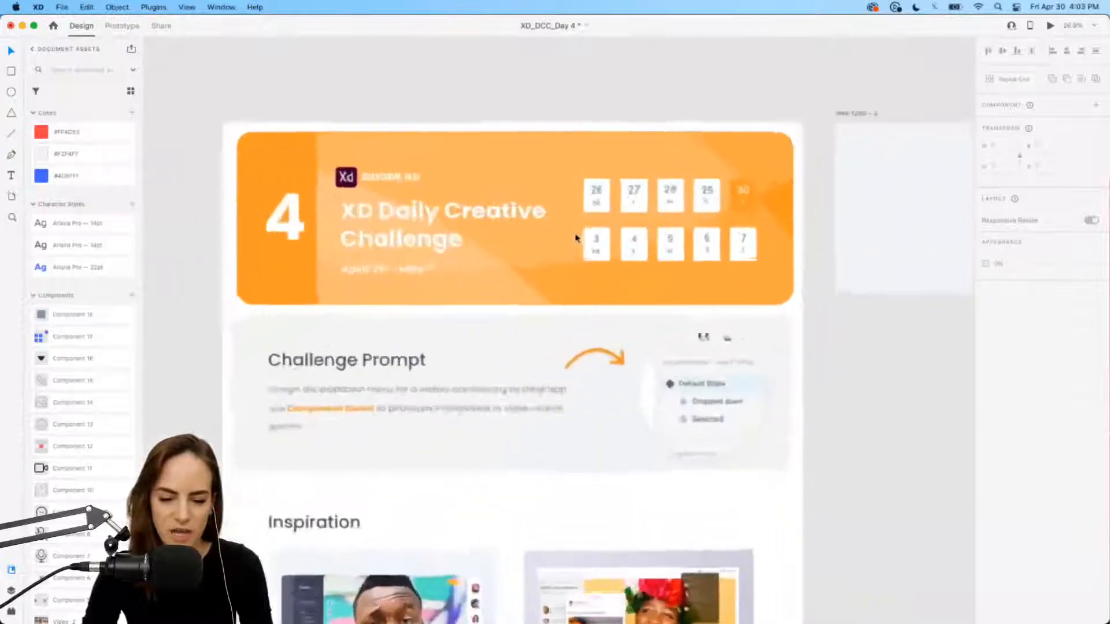
pyautogui.scroll(-4, 577, 237)
pyautogui.hscroll(-2, 576, 238)
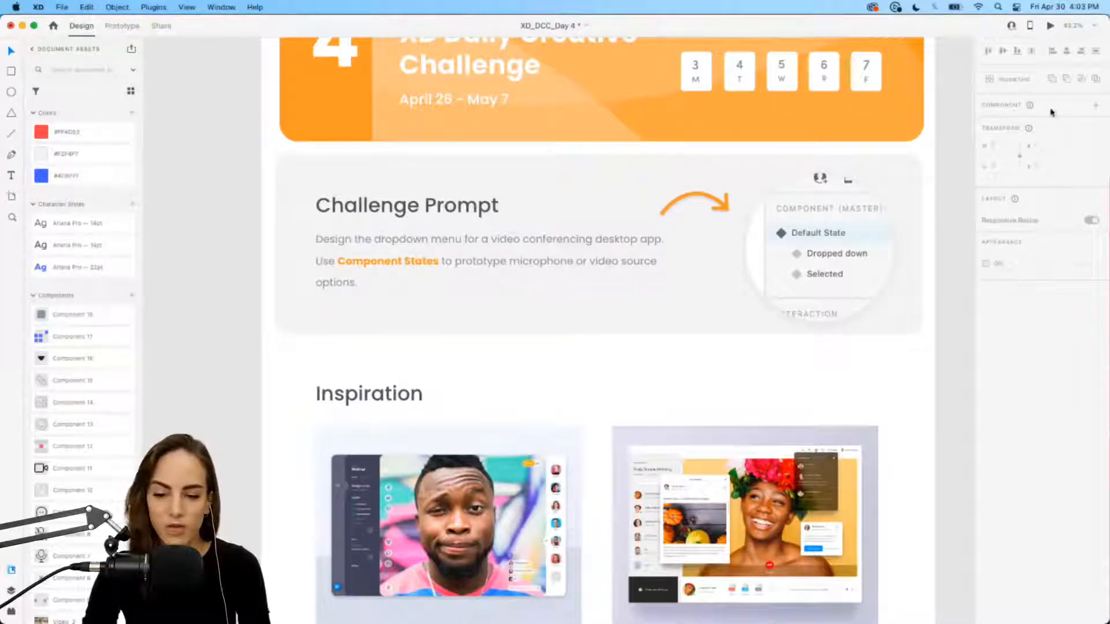
pyautogui.hscroll(2, 514, 206)
pyautogui.scroll(1, 514, 206)
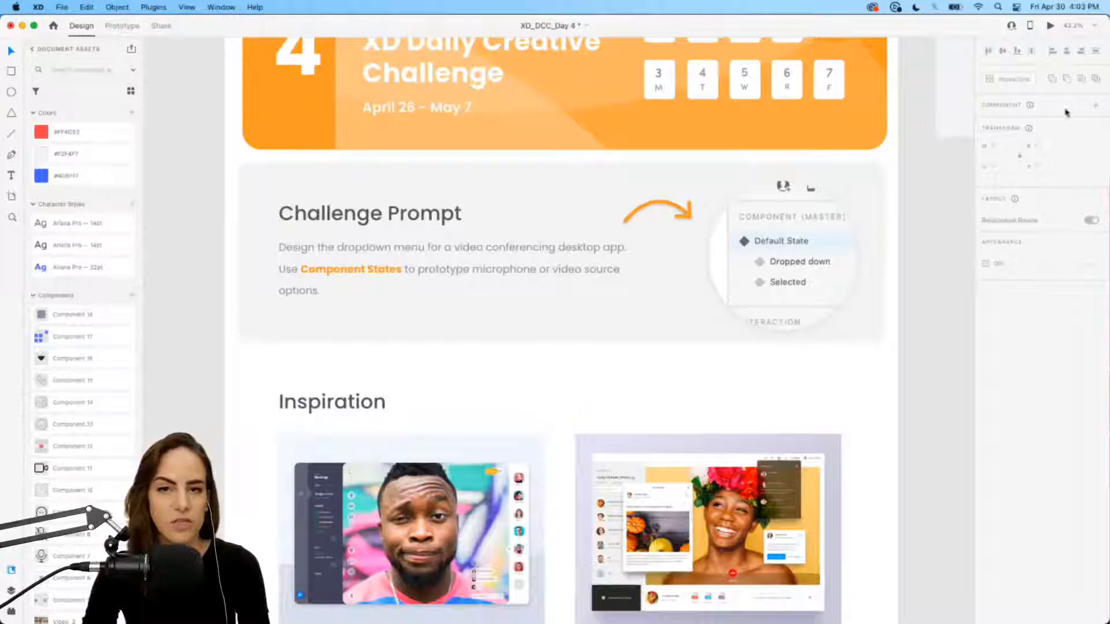
pyautogui.click(116, 26)
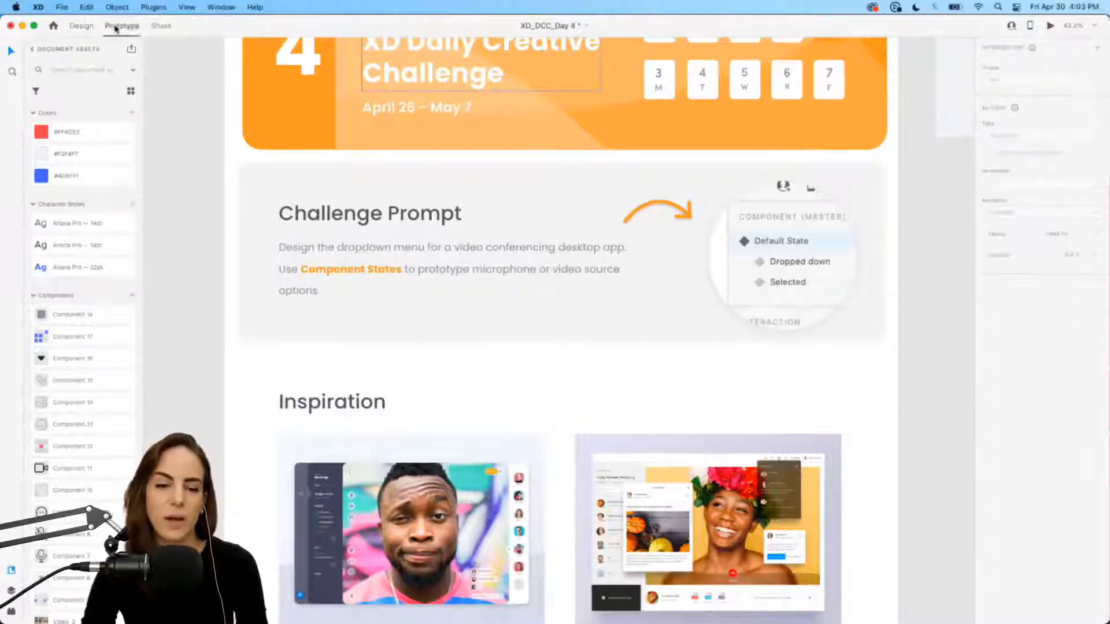
pyautogui.click(81, 27)
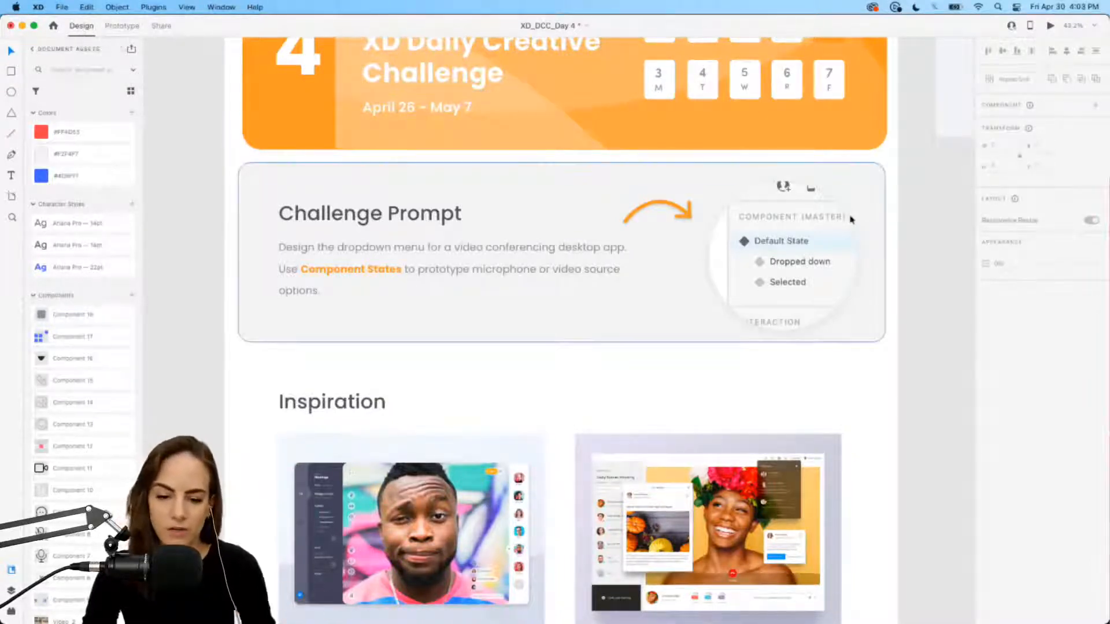
pyautogui.scroll(-6, 850, 220)
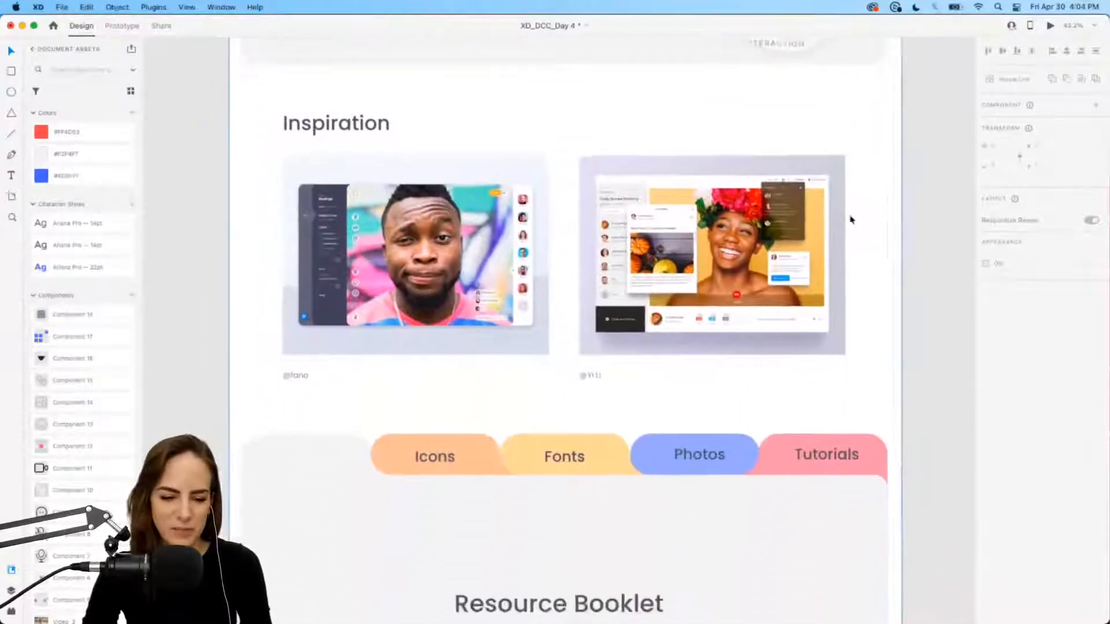
pyautogui.scroll(6, 843, 161)
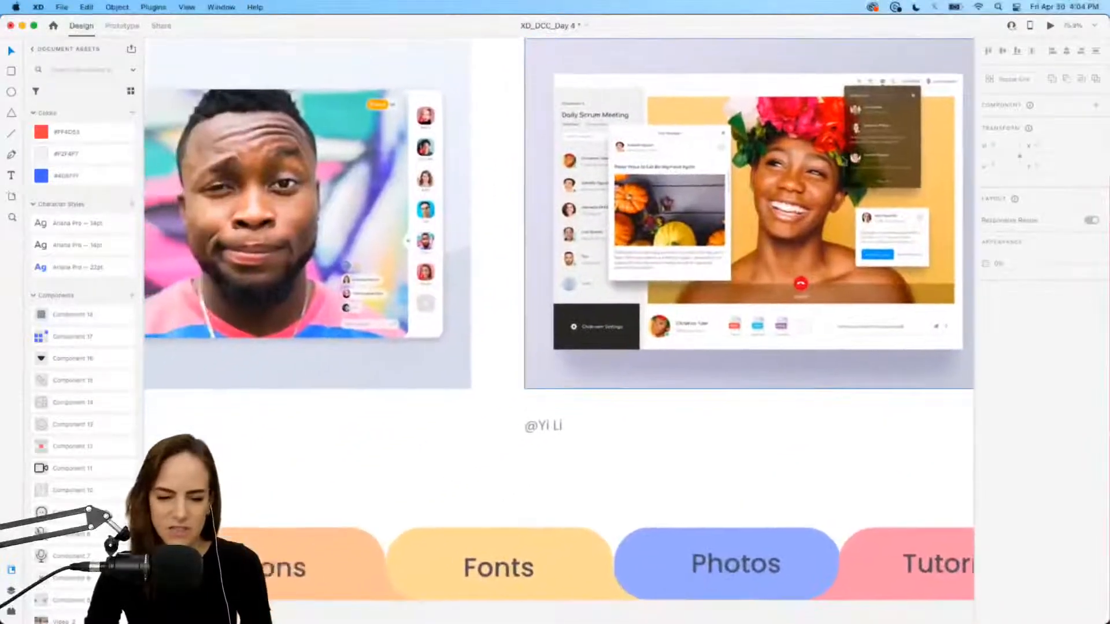
pyautogui.scroll(4, 602, 179)
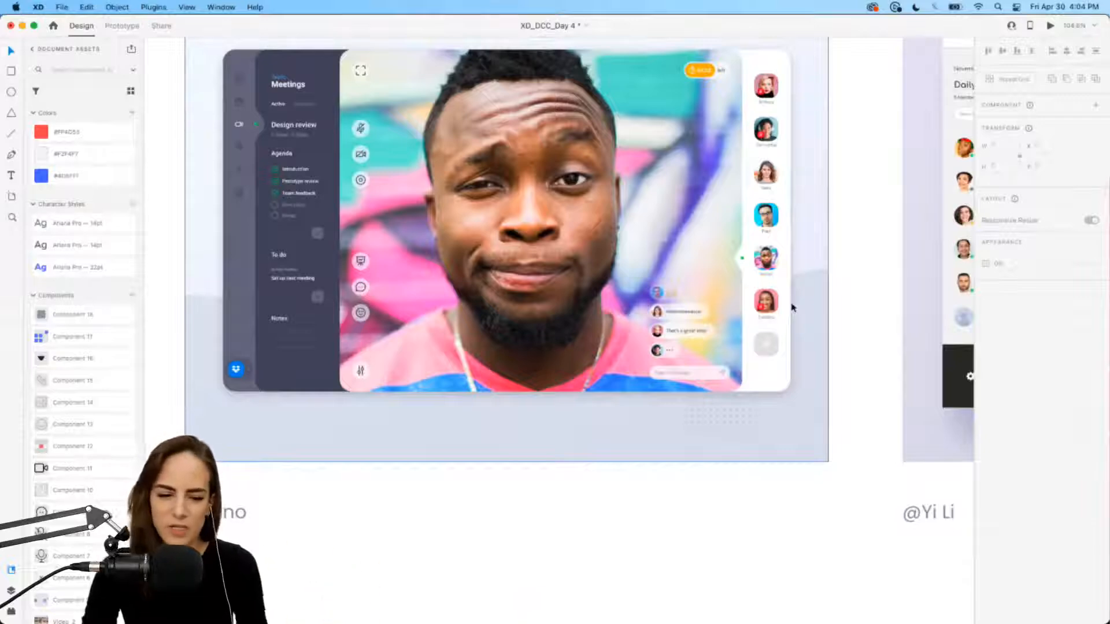
pyautogui.scroll(1, 792, 307)
pyautogui.hscroll(1, 792, 307)
pyautogui.hscroll(10, 792, 307)
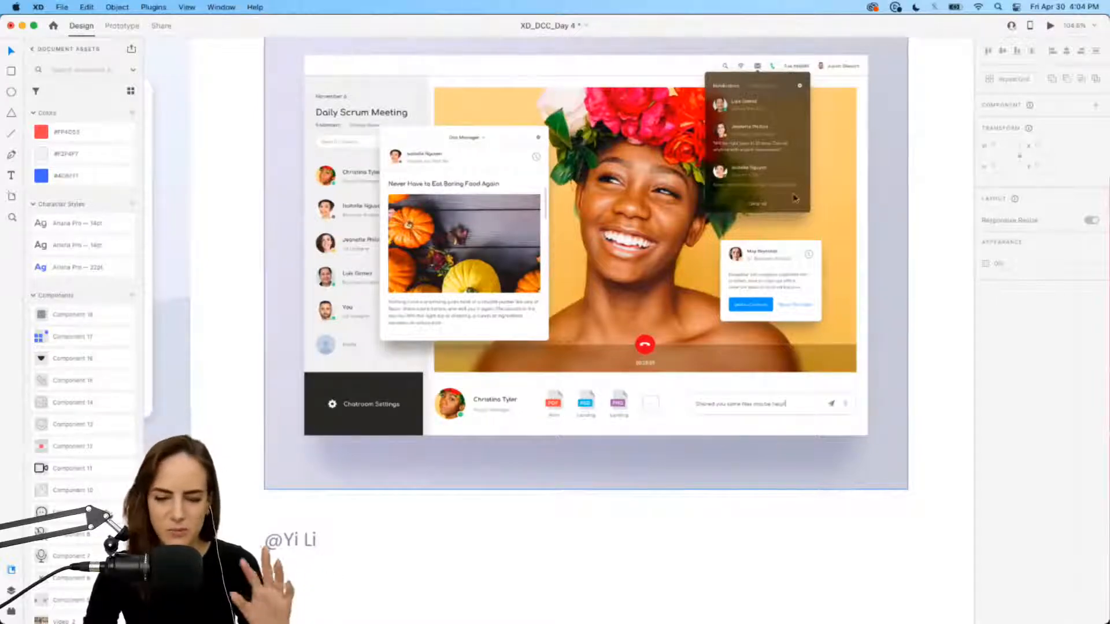
pyautogui.scroll(-10, 794, 198)
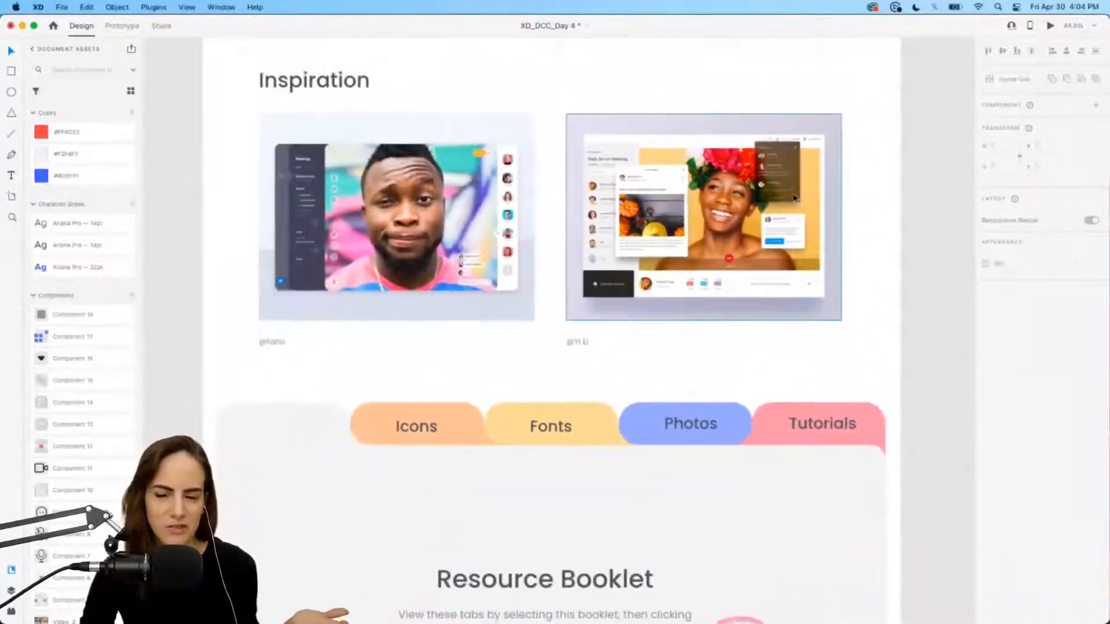
pyautogui.scroll(-5, 794, 199)
pyautogui.scroll(-5, 794, 198)
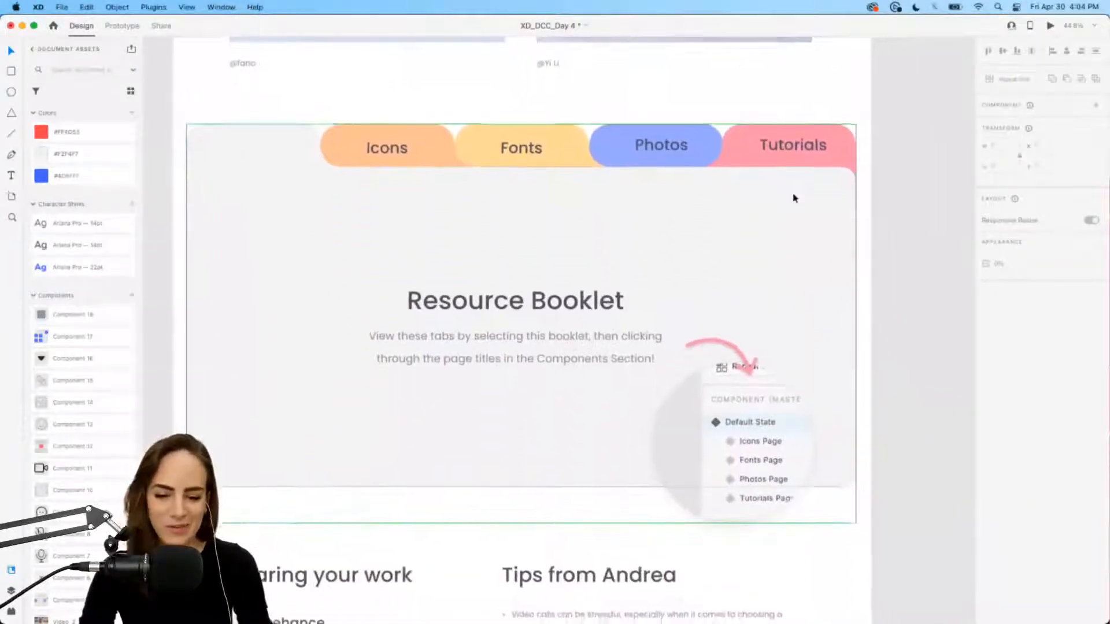
pyautogui.scroll(5, 794, 198)
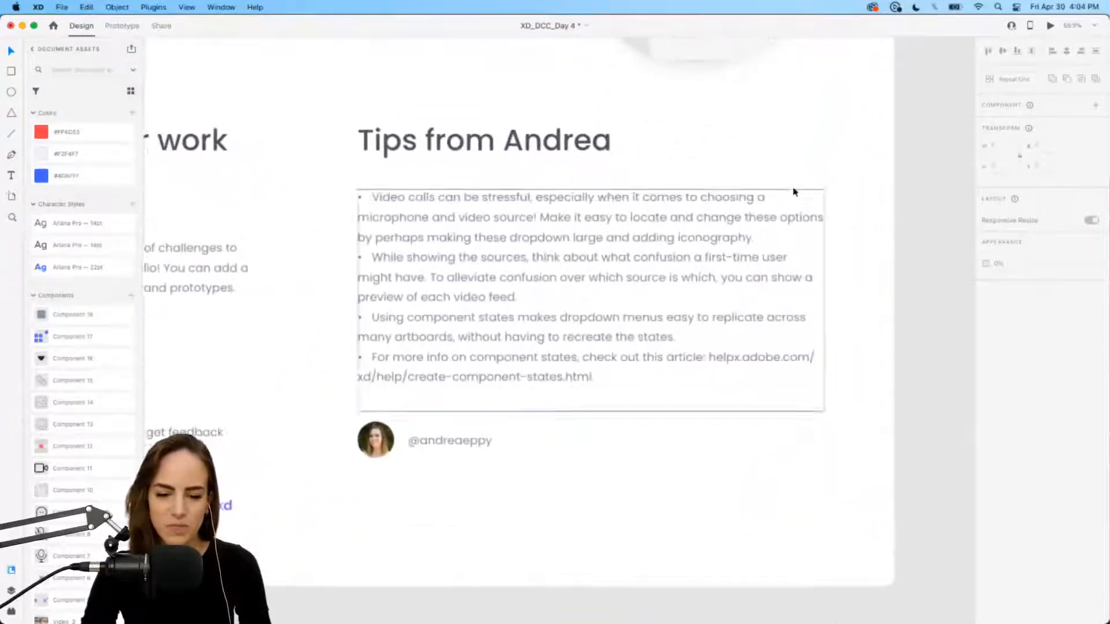
pyautogui.scroll(2, 793, 191)
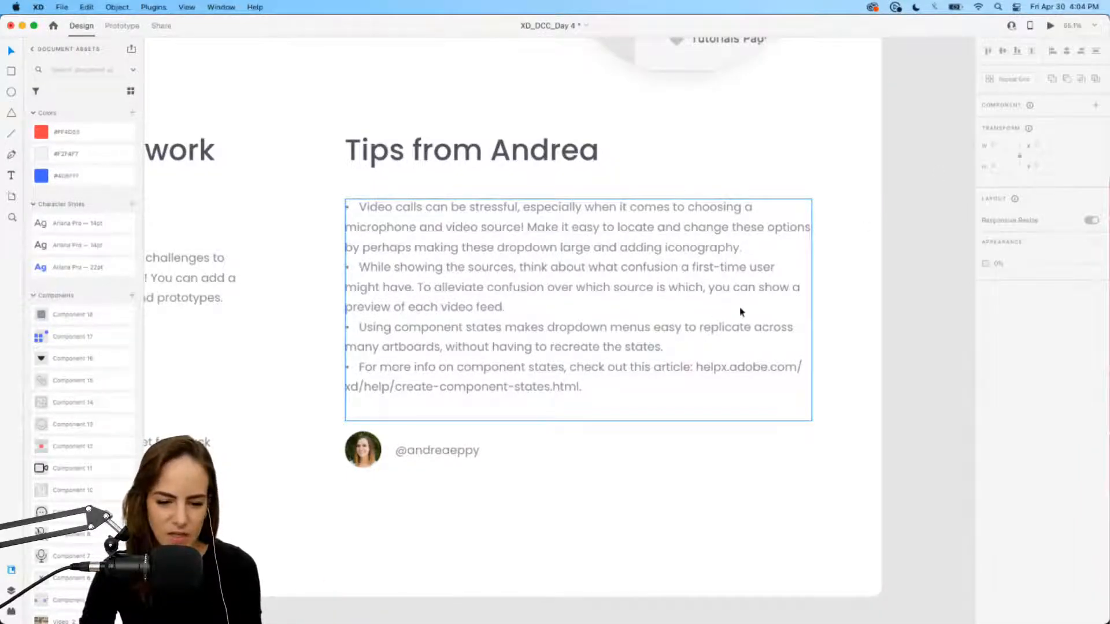
pyautogui.scroll(-5, 740, 312)
pyautogui.scroll(5, 741, 312)
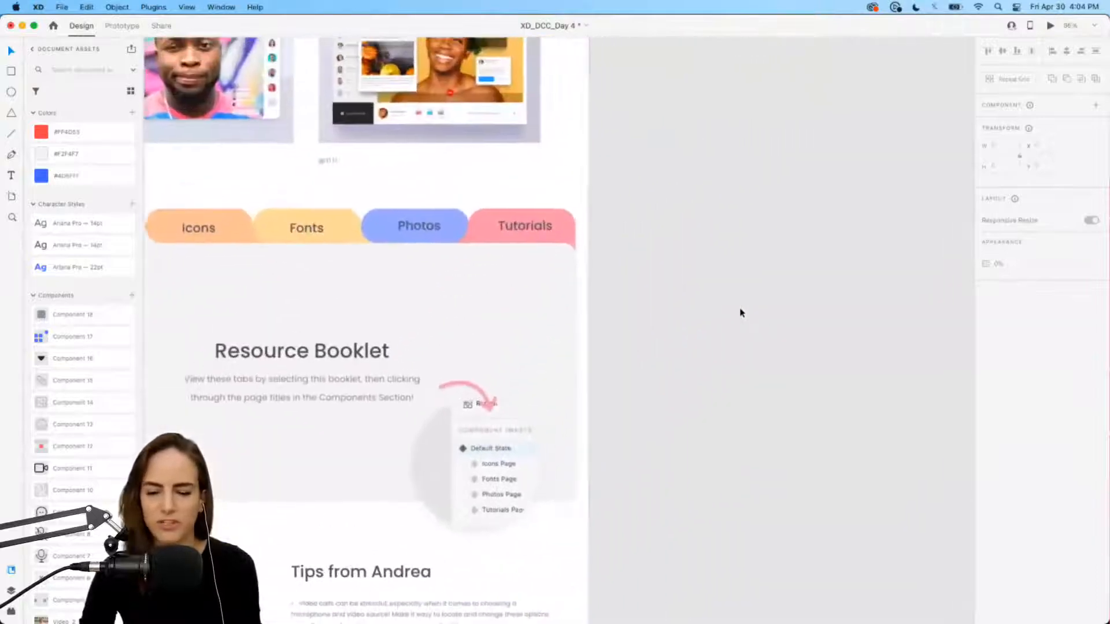
pyautogui.scroll(15, 741, 313)
pyautogui.scroll(5, 741, 313)
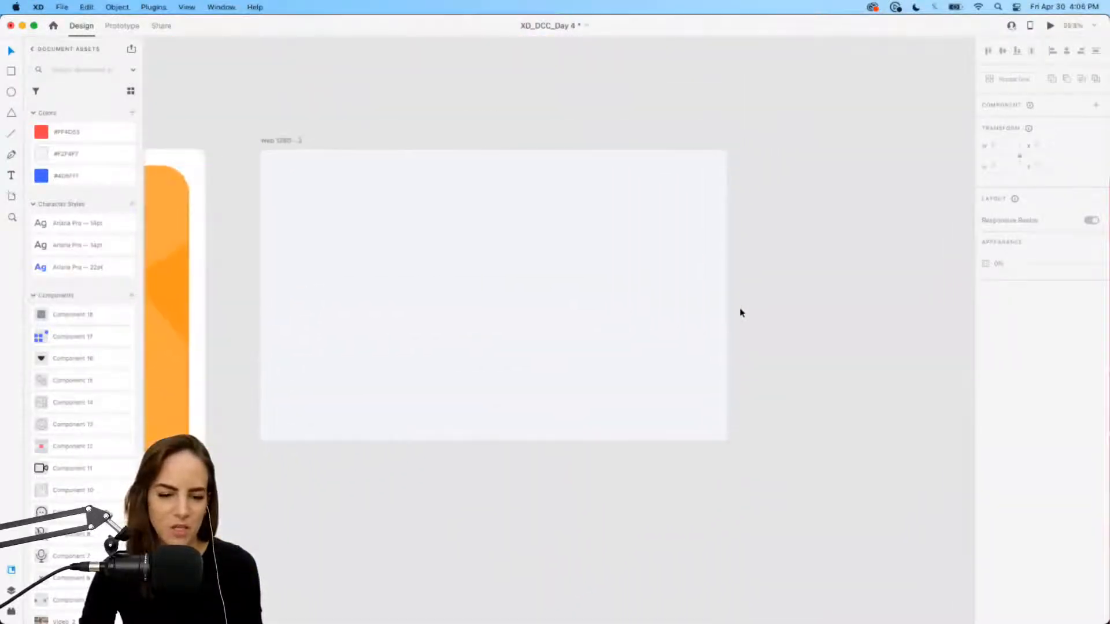
pyautogui.scroll(5, 741, 312)
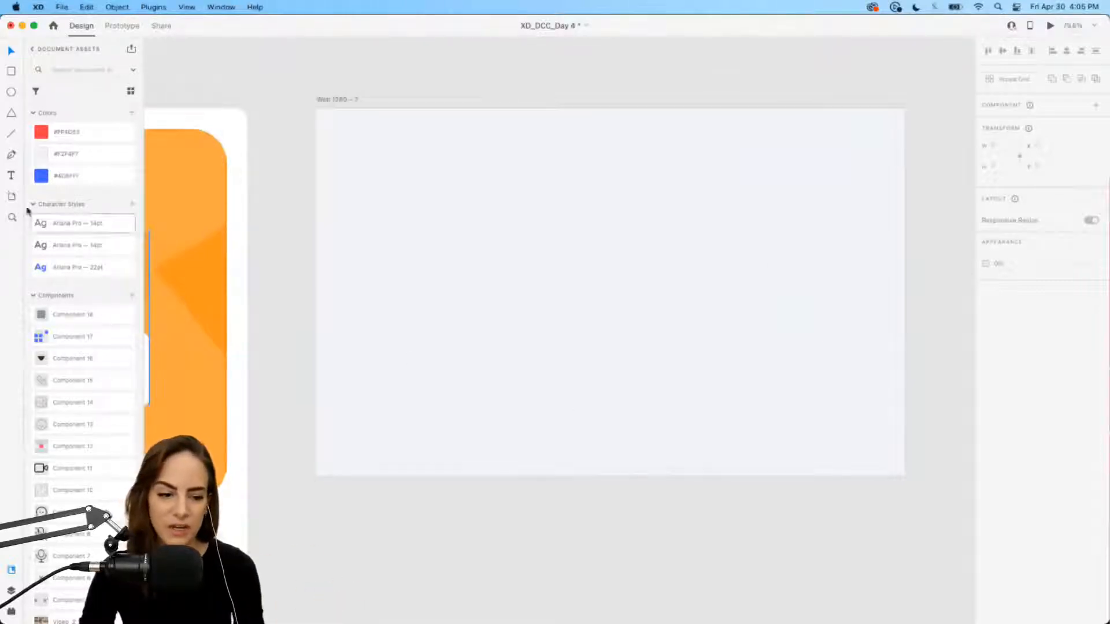
pyautogui.click(13, 198)
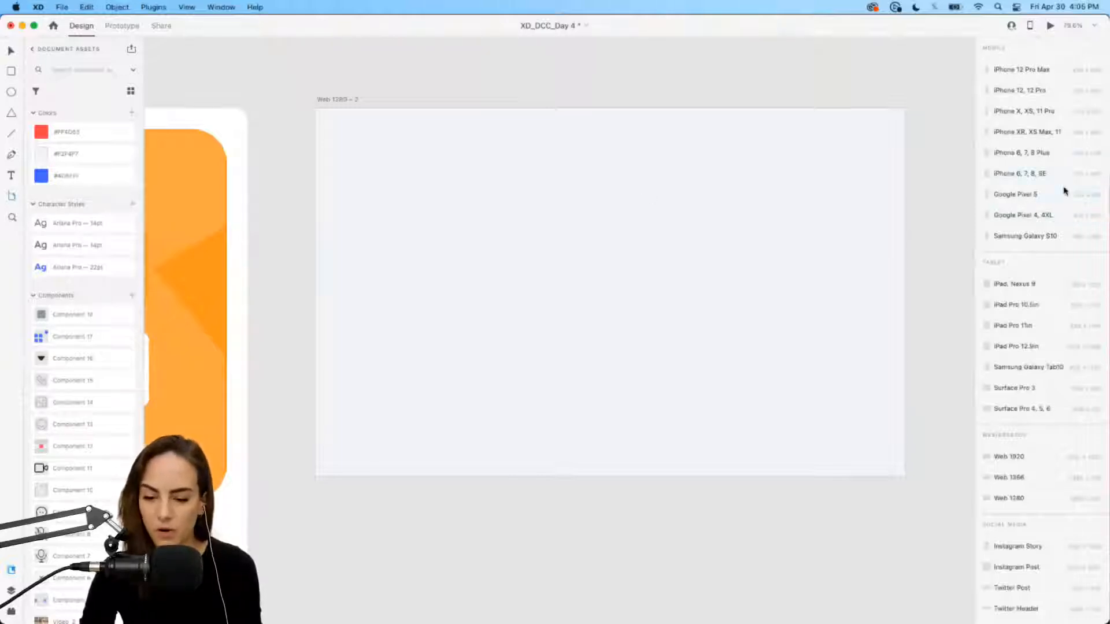
pyautogui.scroll(-3, 1066, 191)
pyautogui.scroll(-2, 1065, 192)
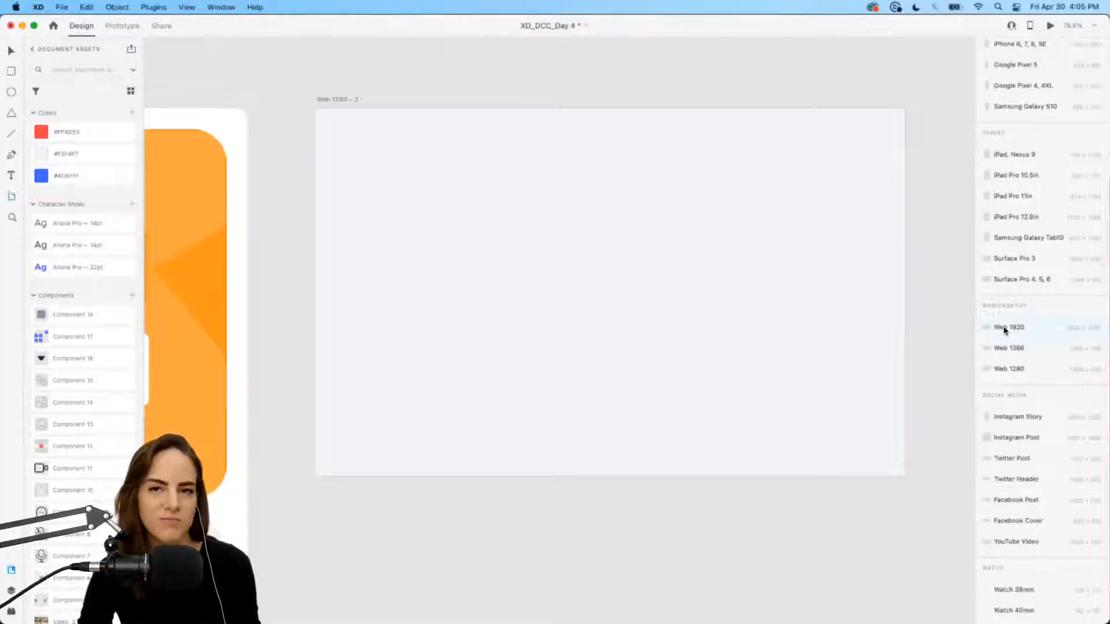
pyautogui.hscroll(3, 592, 265)
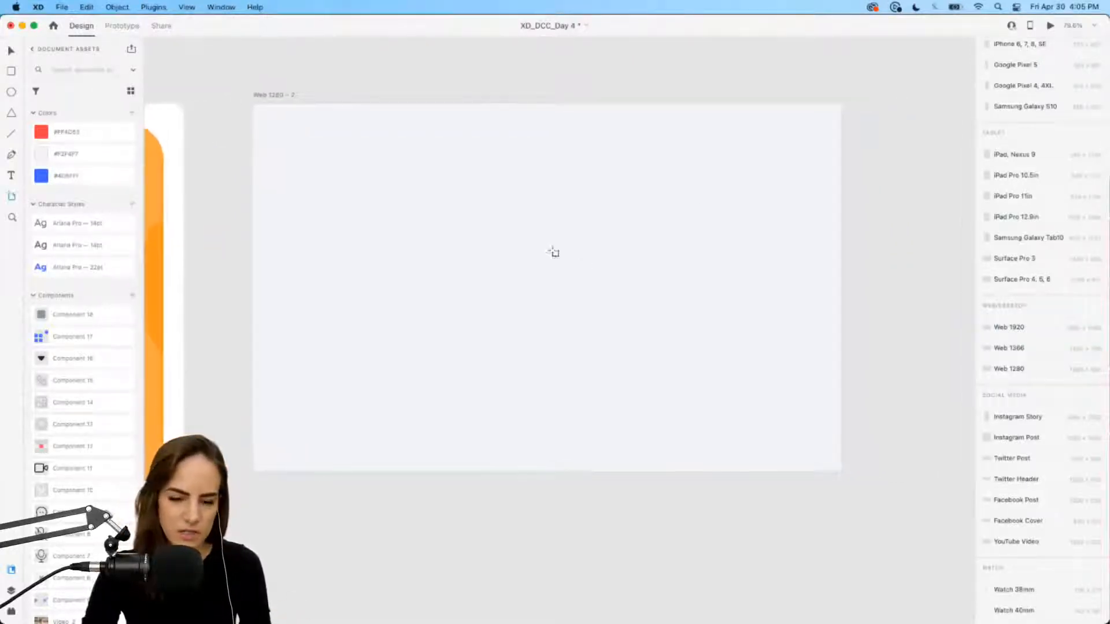
pyautogui.moveTo(878, 107); pyautogui.dragTo(904, 322)
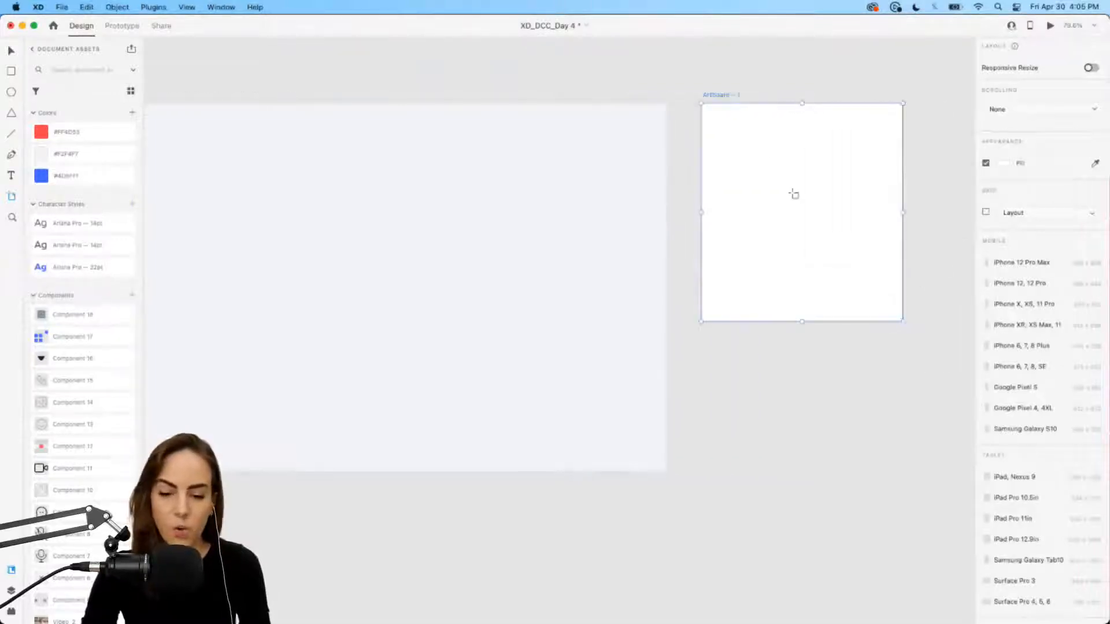
pyautogui.press('super+z')
pyautogui.press('super+z')
pyautogui.press('super+z')
pyautogui.hscroll(8, 722, 117)
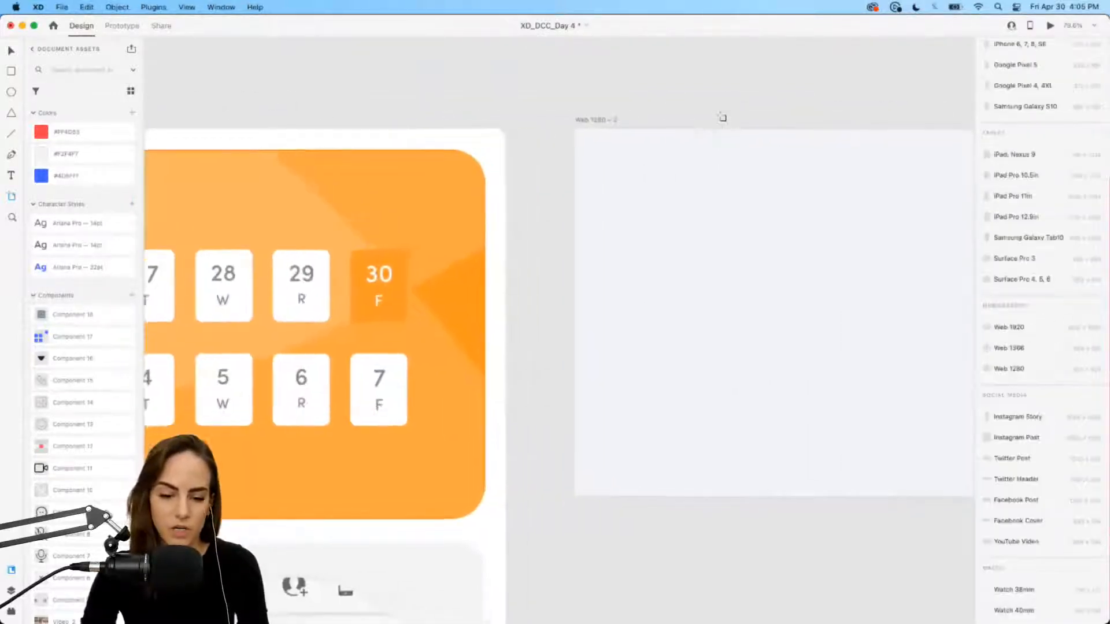
pyautogui.press('v')
pyautogui.click(240, 111)
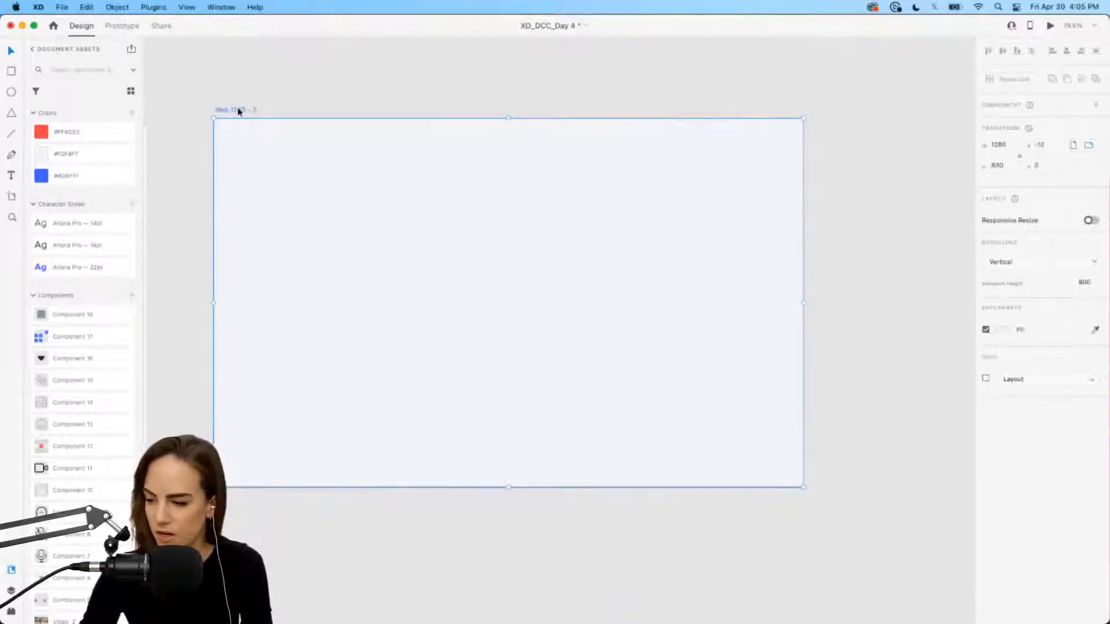
pyautogui.hscroll(-2, 354, 139)
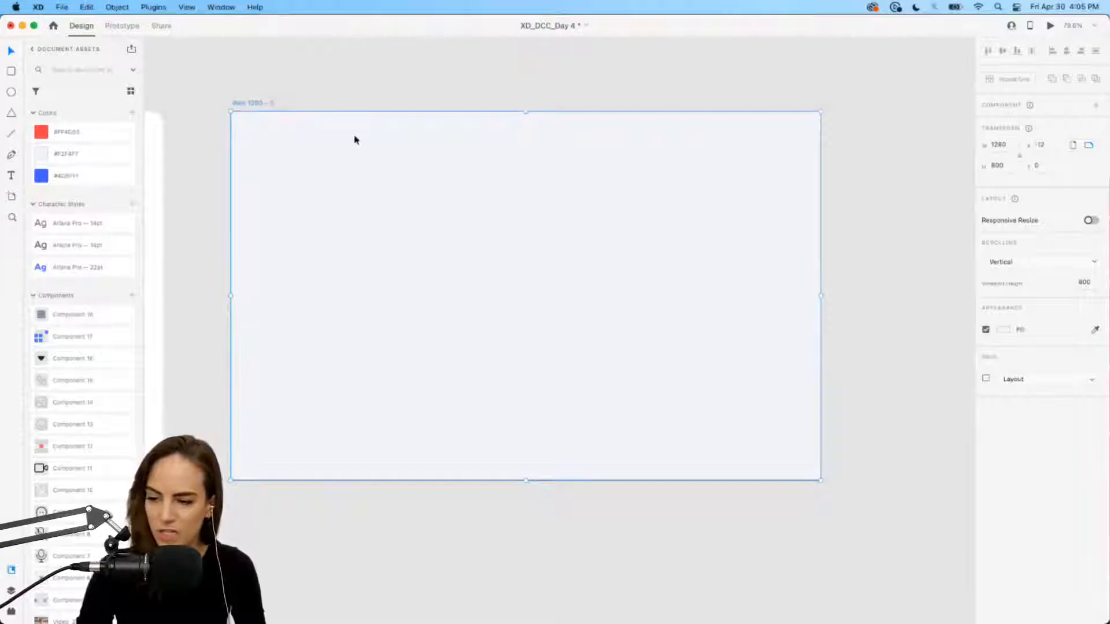
pyautogui.click(396, 75)
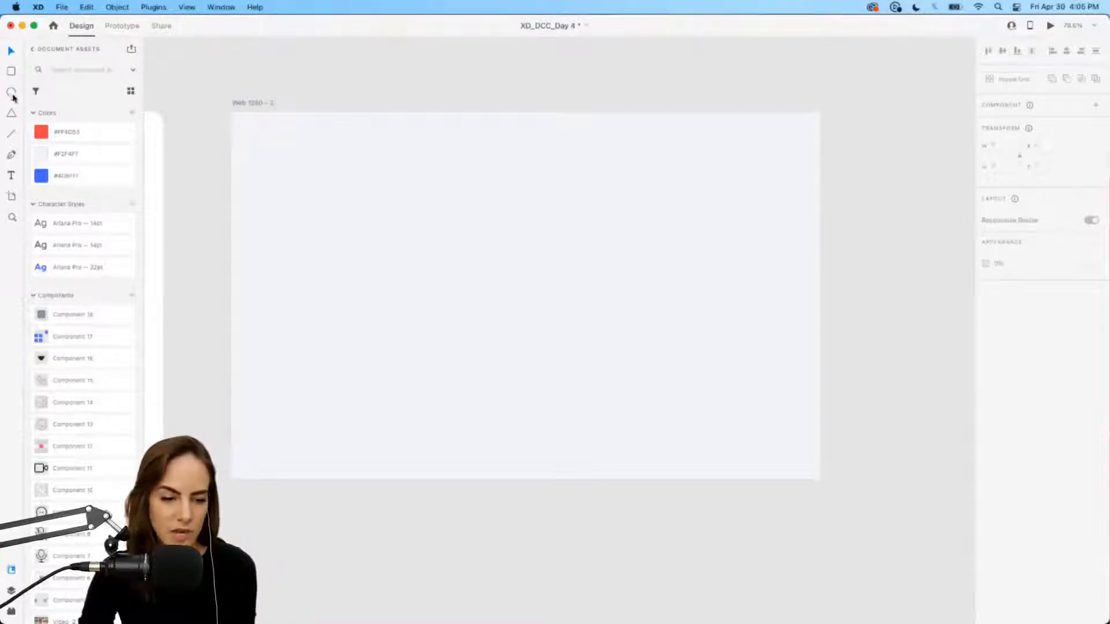
# Step: Draw a borderless white side panel, 314 wide, along the artboard's right side
pyautogui.click(11, 72)
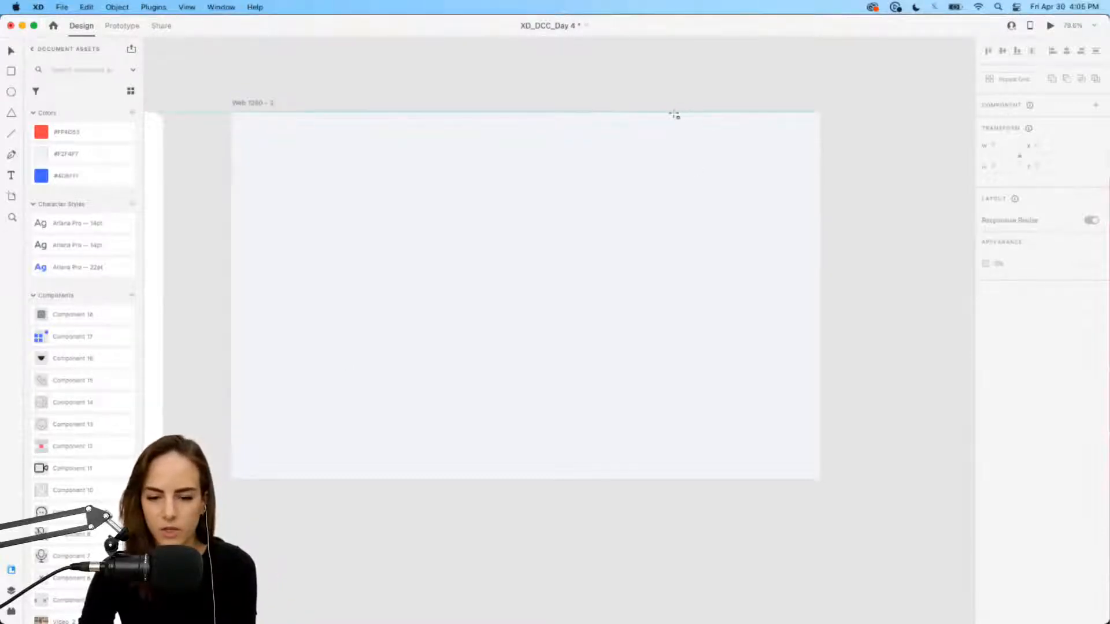
pyautogui.moveTo(674, 112)
pyautogui.mouseDown()
pyautogui.moveTo(759, 273)
pyautogui.moveTo(821, 482)
pyautogui.mouseUp()
pyautogui.press('v')
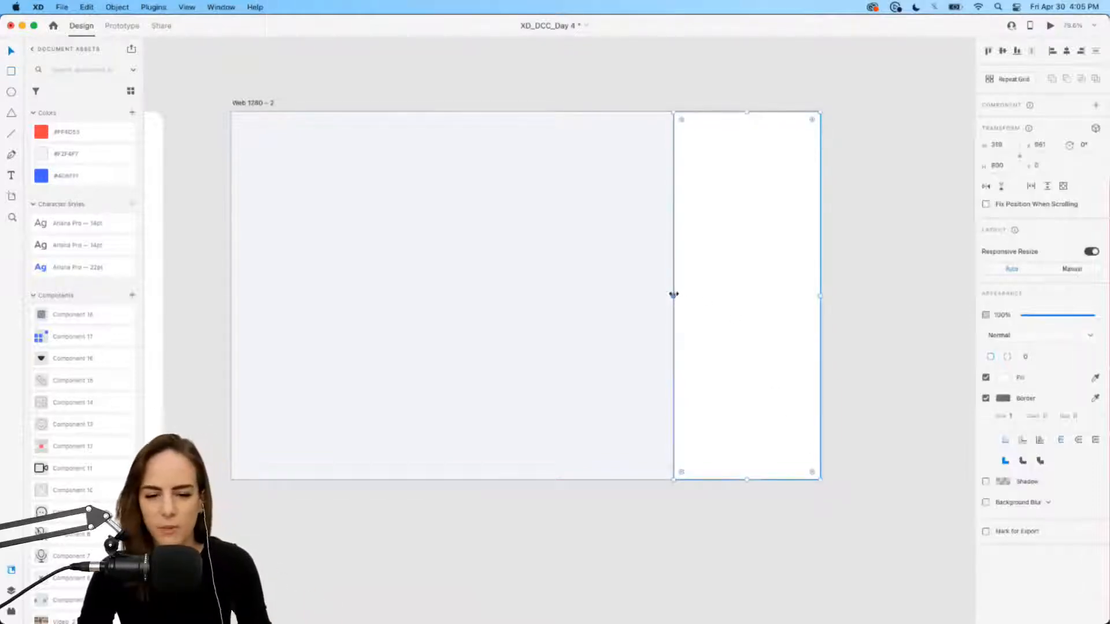
pyautogui.moveTo(674, 294); pyautogui.dragTo(676, 293)
pyautogui.click(986, 399)
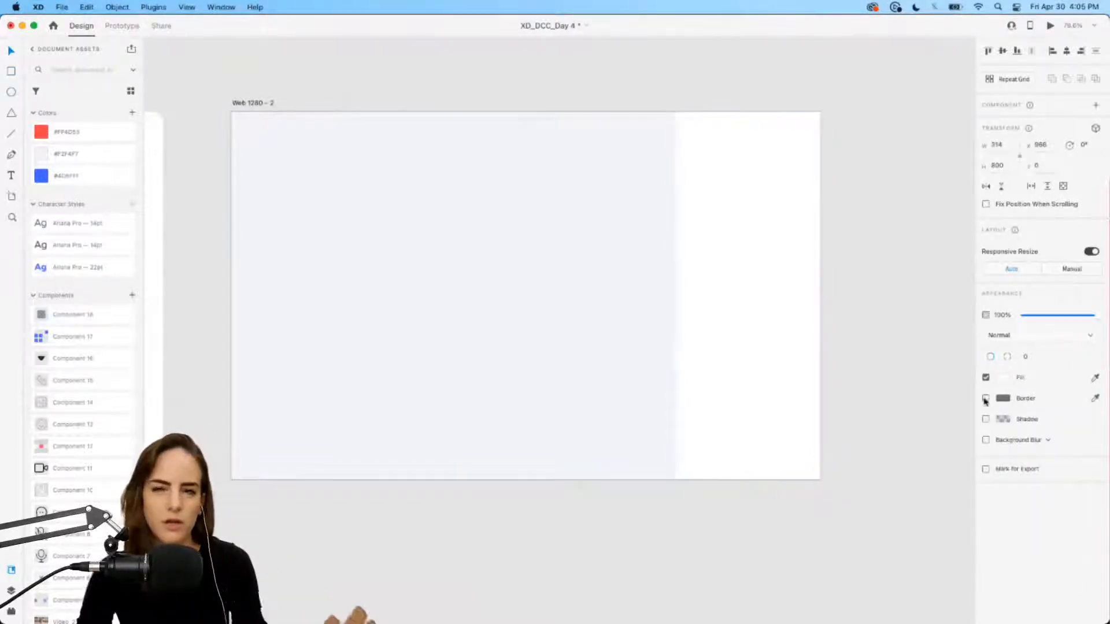
pyautogui.click(723, 242)
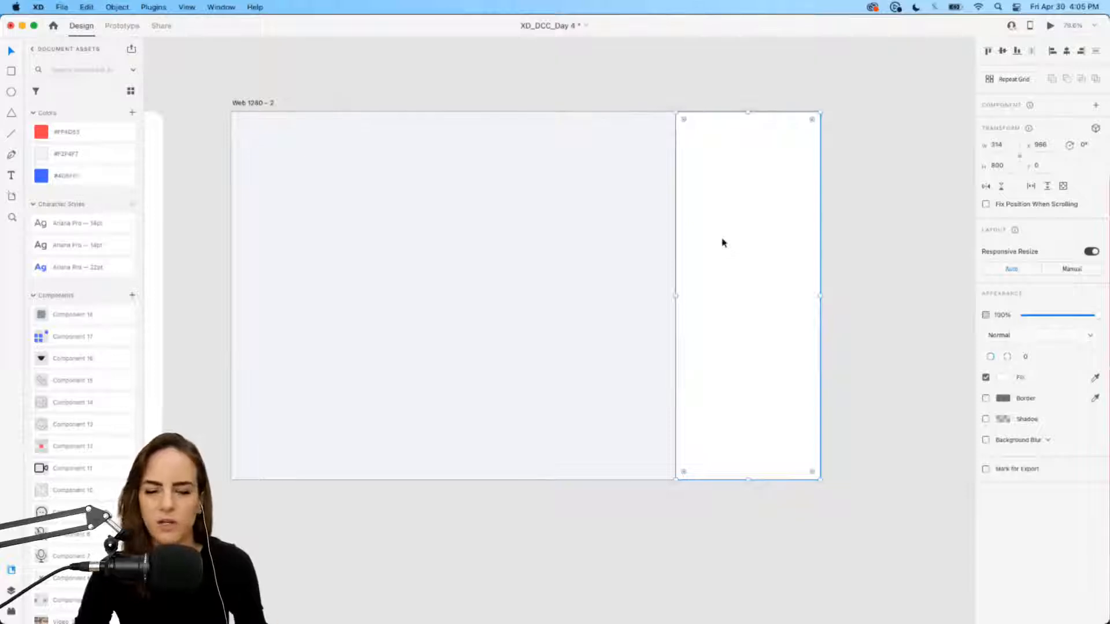
pyautogui.click(656, 293)
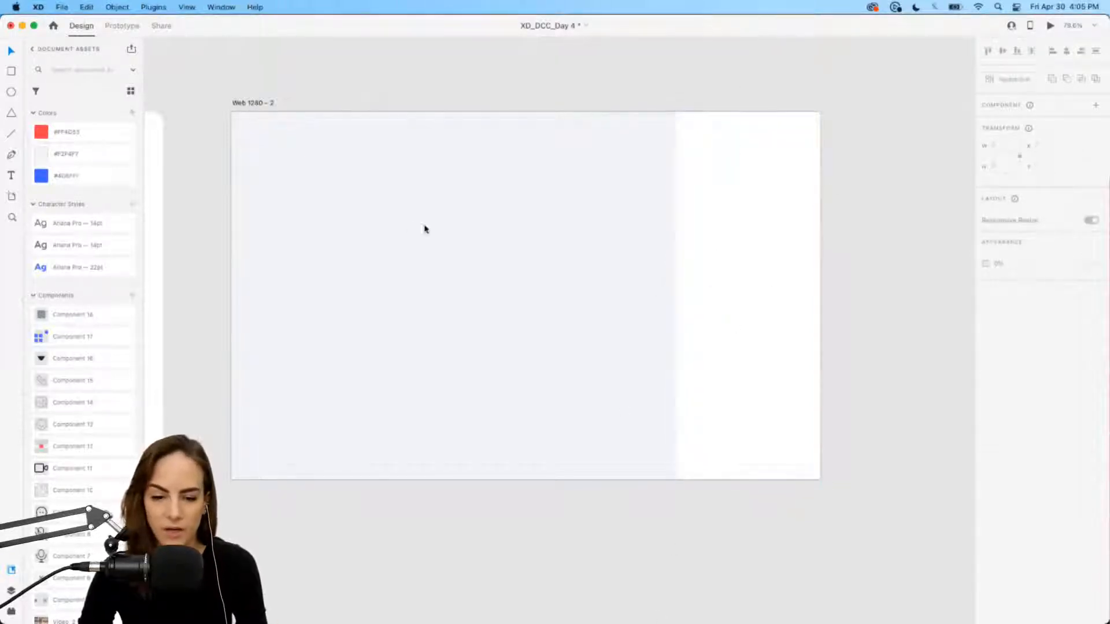
# Step: Add two borderless white nav boxes side by side near the artboard top
pyautogui.press('super+1')
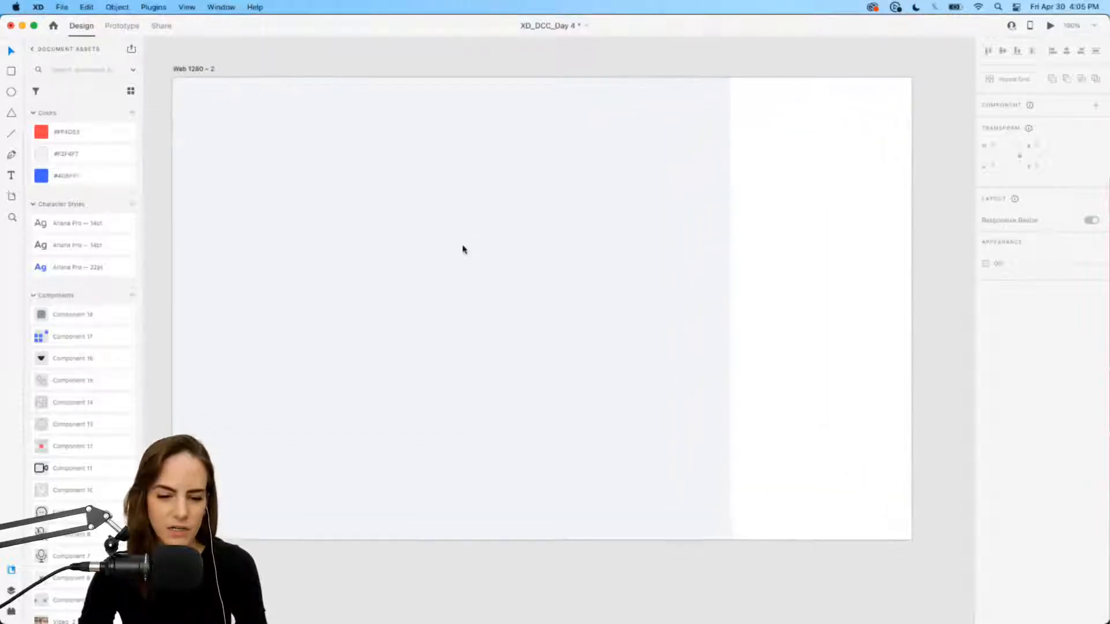
pyautogui.click(7, 72)
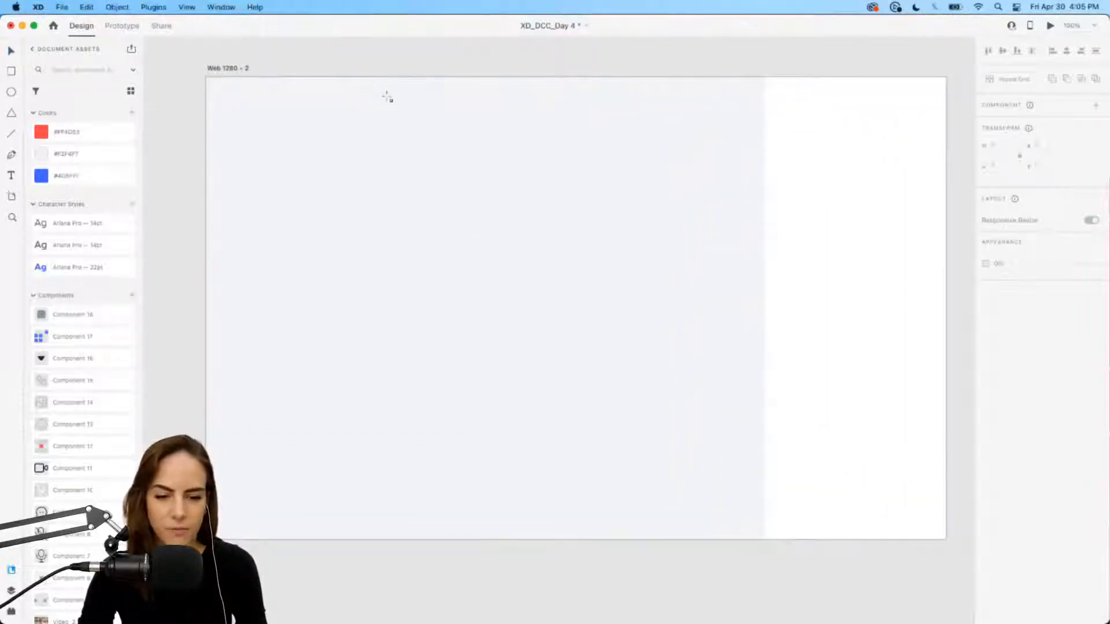
pyautogui.moveTo(376, 97); pyautogui.dragTo(470, 118)
pyautogui.press('v')
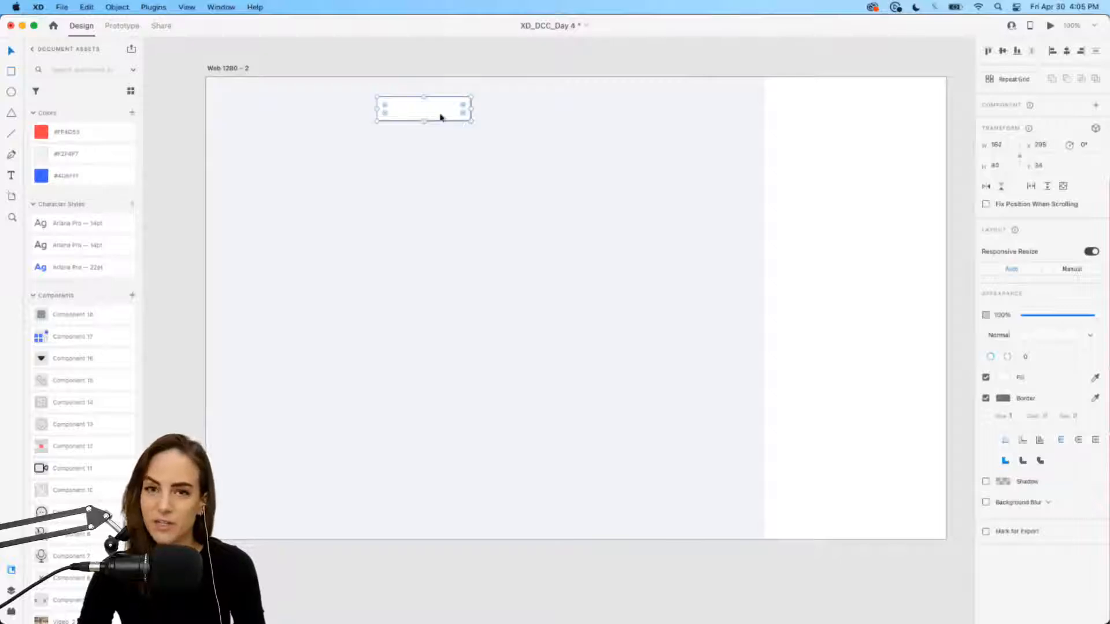
pyautogui.moveTo(441, 115); pyautogui.dragTo(448, 117)
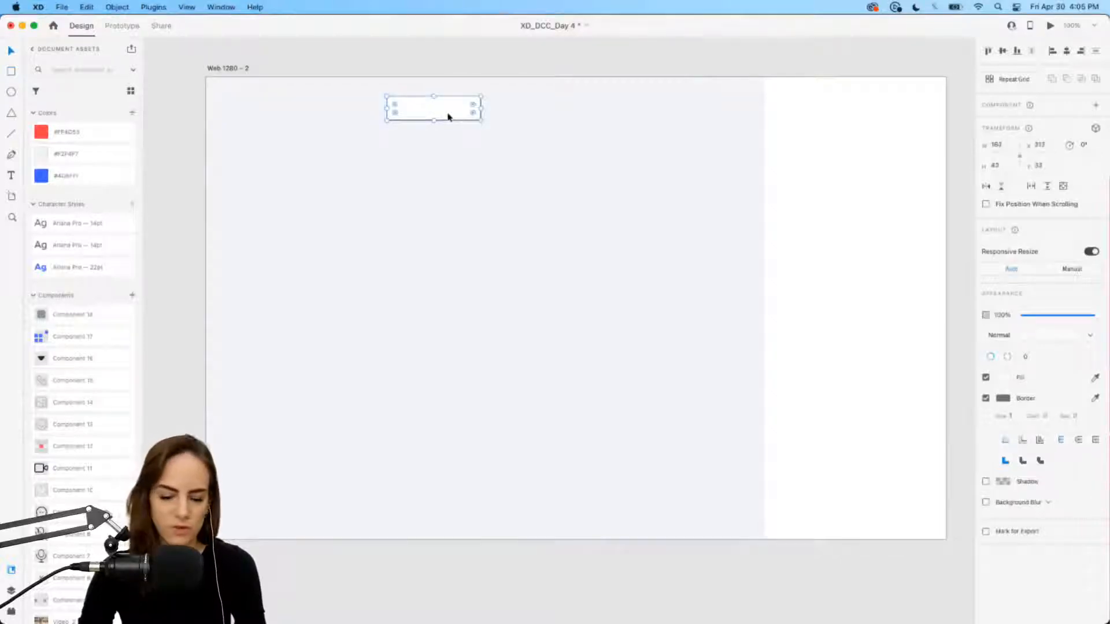
pyautogui.click(987, 399)
pyautogui.moveTo(414, 112); pyautogui.dragTo(451, 115)
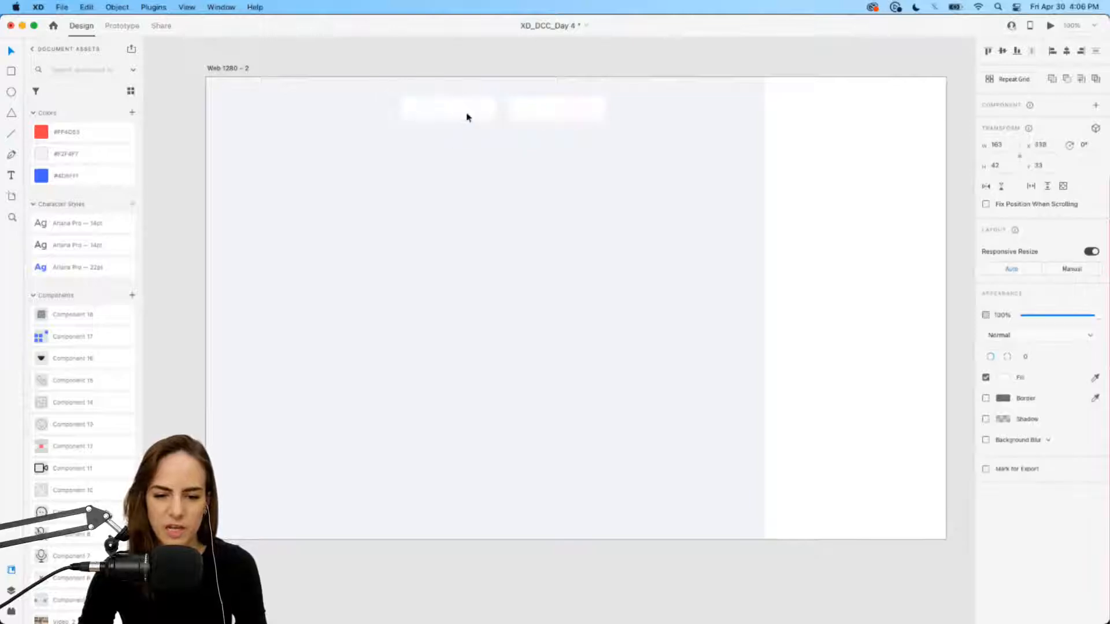
pyautogui.click(459, 164)
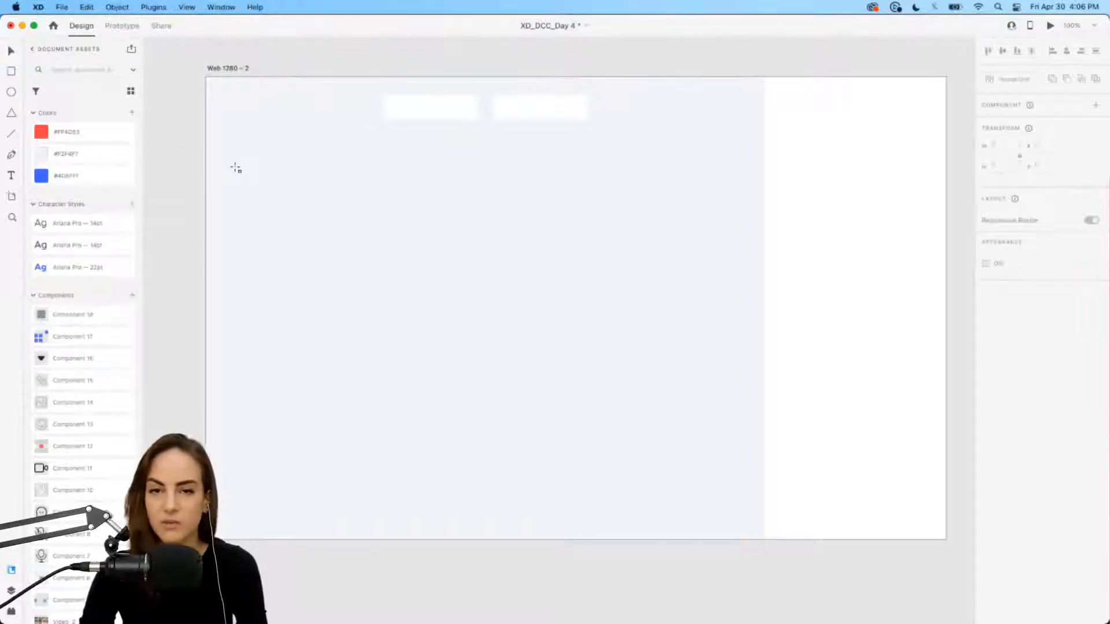
# Step: Create four borderless video tiles arranged in a two-by-two grid
pyautogui.moveTo(228, 163); pyautogui.dragTo(471, 308)
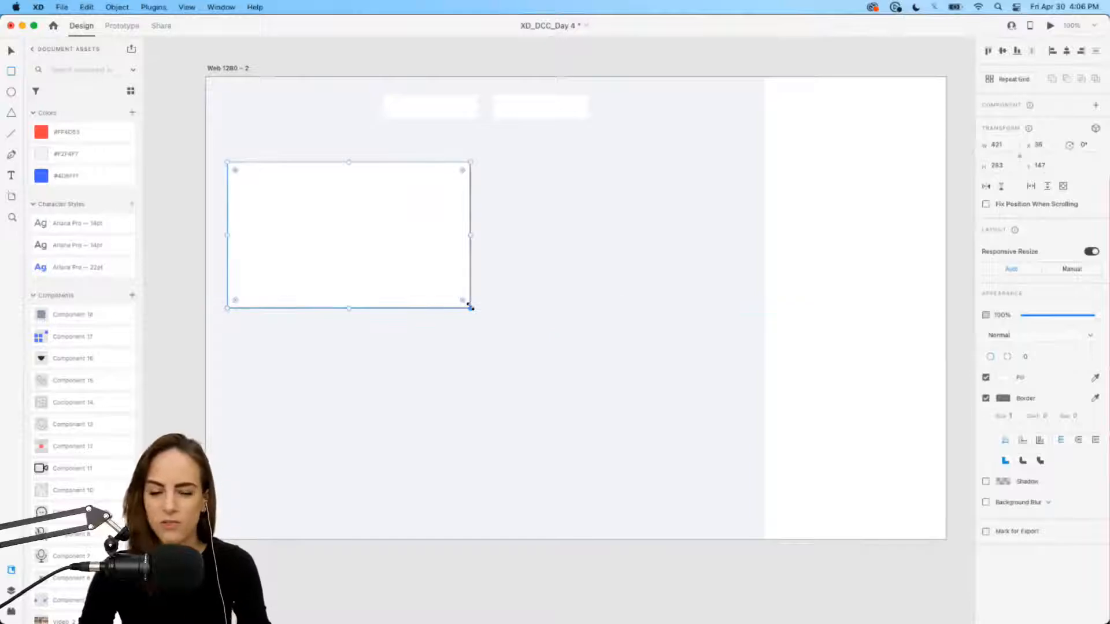
pyautogui.click(986, 398)
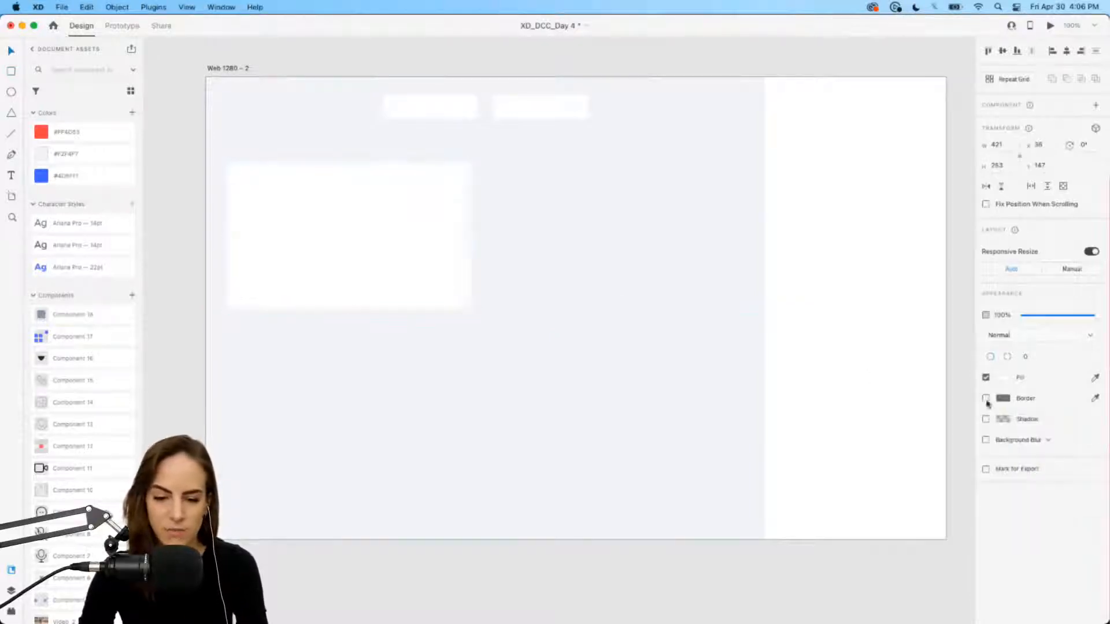
pyautogui.moveTo(302, 245); pyautogui.dragTo(559, 250)
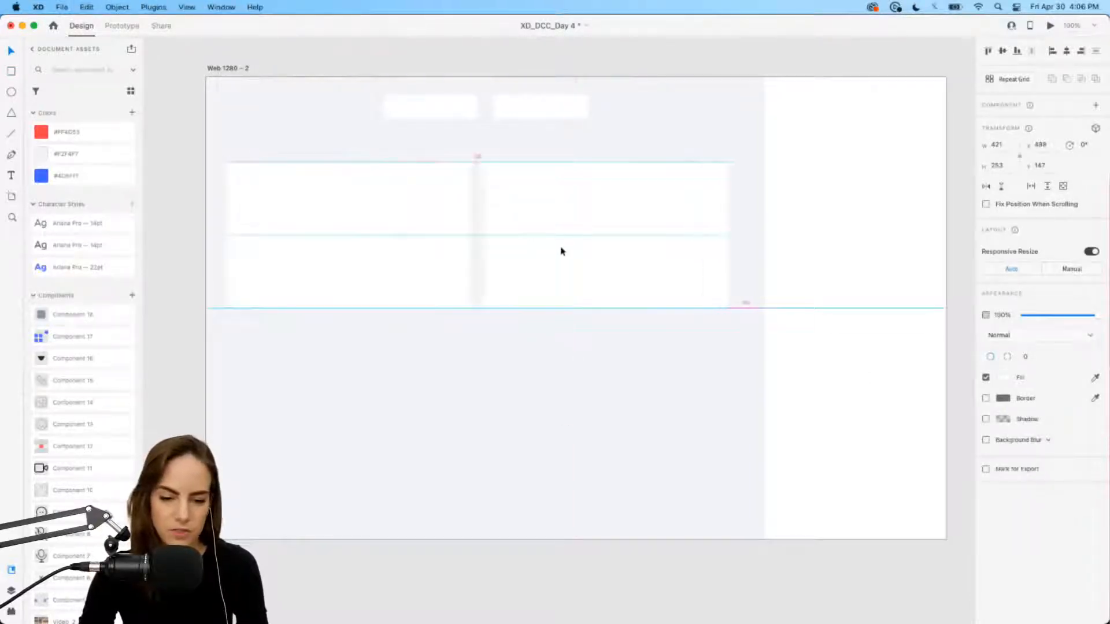
pyautogui.keyDown('shift'); pyautogui.click(375, 245); pyautogui.keyUp('shift')
pyautogui.press('super+d')
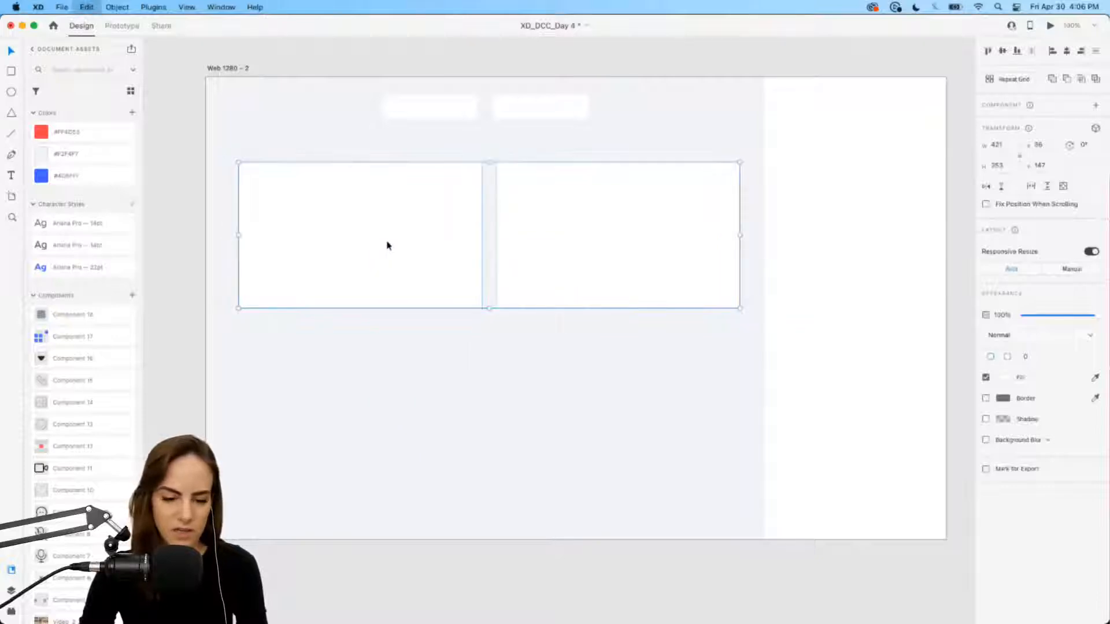
pyautogui.moveTo(387, 243); pyautogui.dragTo(388, 406)
pyautogui.click(522, 517)
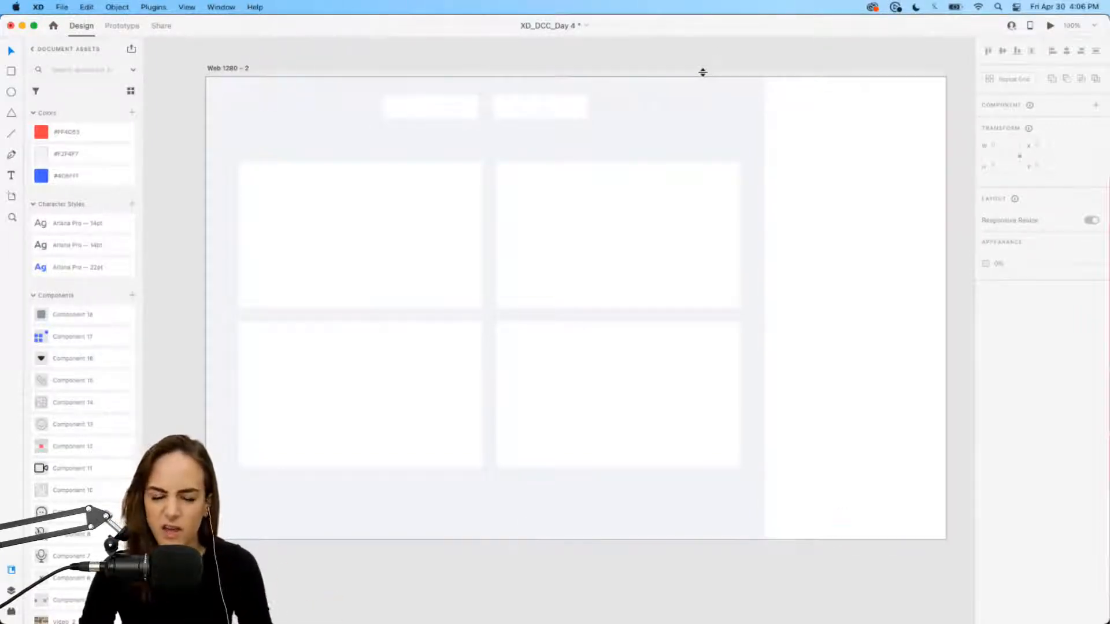
pyautogui.scroll(-1, 666, 110)
pyautogui.hscroll(1, 666, 110)
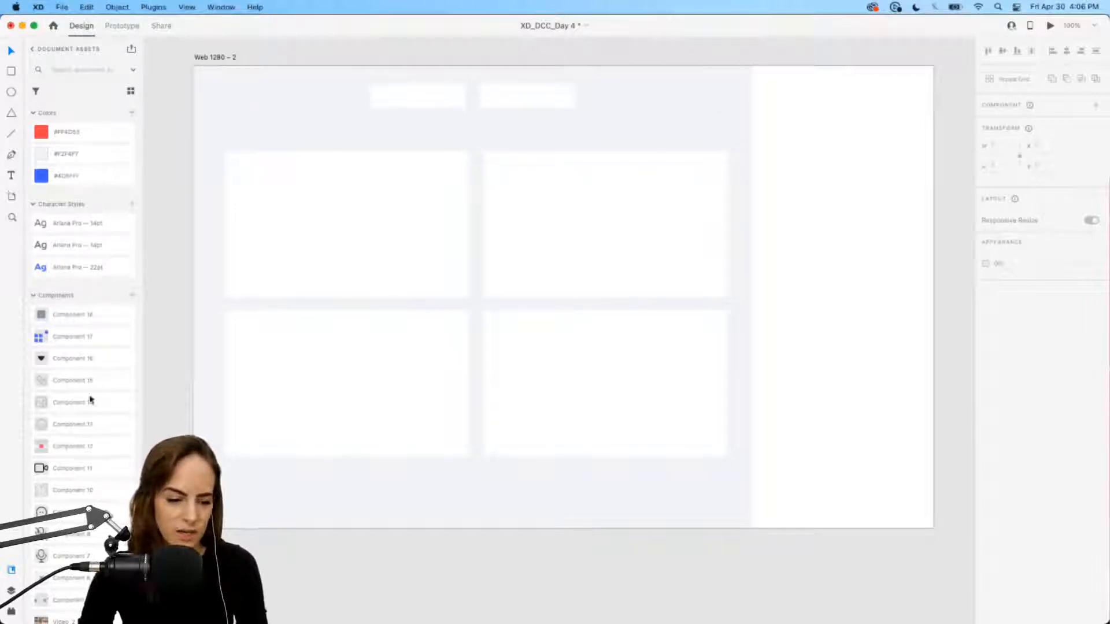
# Step: Place the camera icon from Assets at the artboard's top-left
pyautogui.scroll(-5, 91, 398)
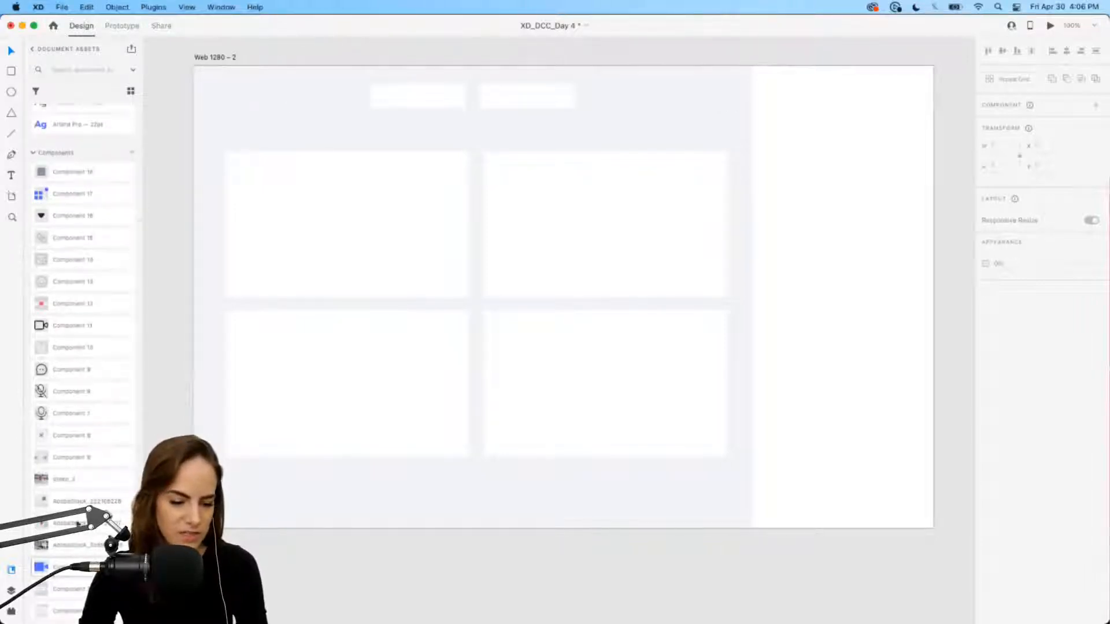
pyautogui.moveTo(78, 524); pyautogui.dragTo(224, 105)
pyautogui.click(169, 158)
pyautogui.scroll(2, 90, 184)
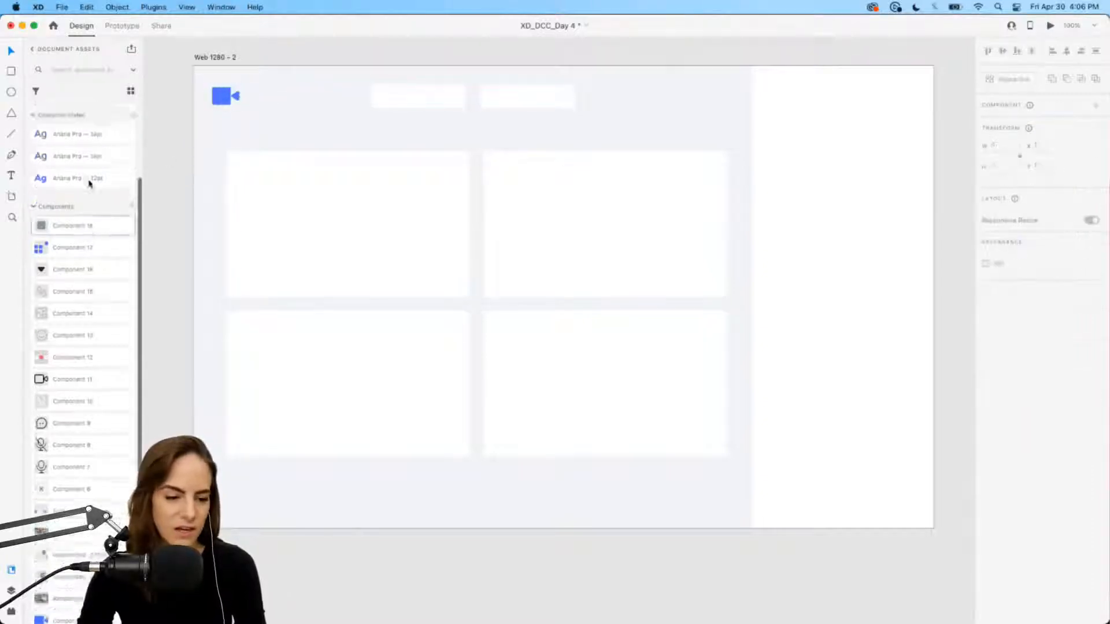
pyautogui.scroll(2, 89, 184)
# Step: Add a two-line 'Video App' title in the 22pt Ariana Pro style beside the camera icon
pyautogui.moveTo(283, 94); pyautogui.dragTo(415, 157)
pyautogui.write('Video')
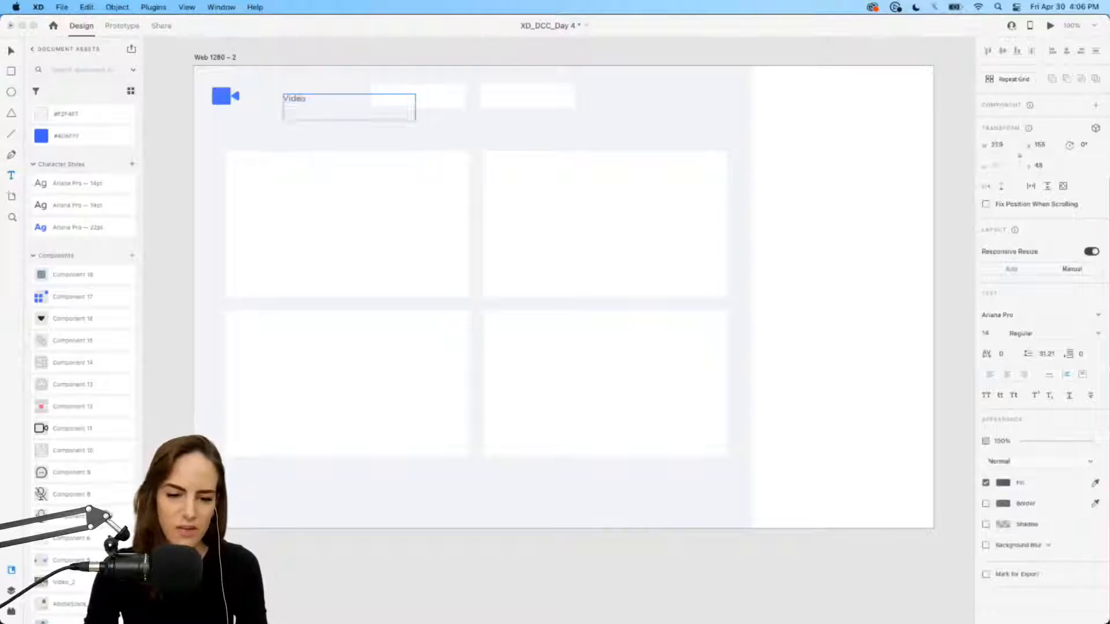
pyautogui.press('Return')
pyautogui.write('App')
pyautogui.press('Escape')
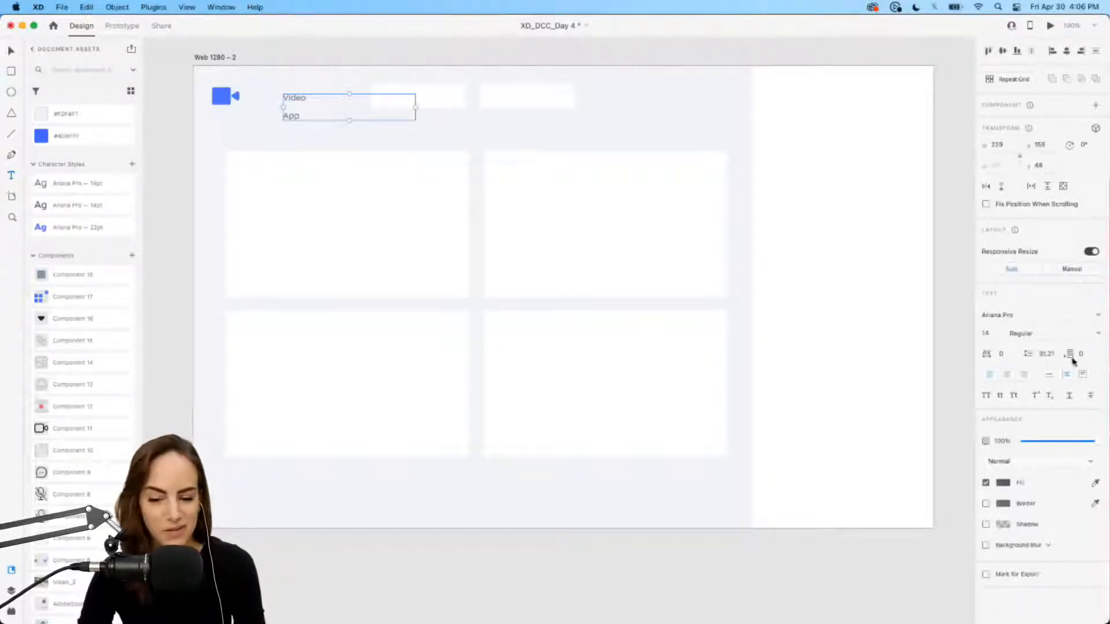
pyautogui.click(1050, 374)
pyautogui.moveTo(292, 106); pyautogui.dragTo(265, 100)
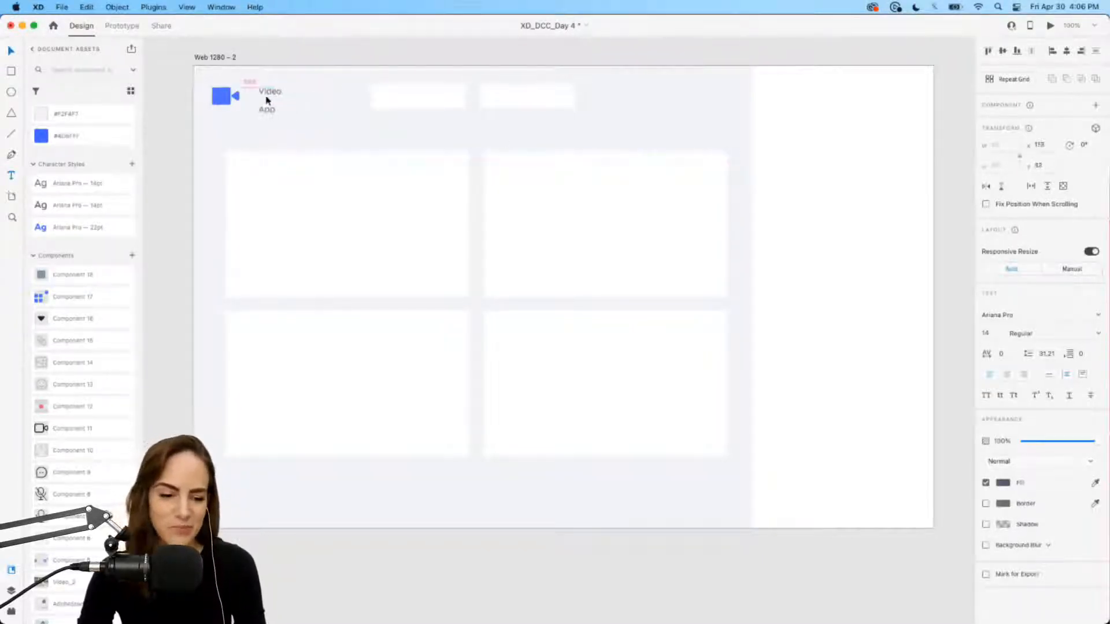
pyautogui.click(67, 235)
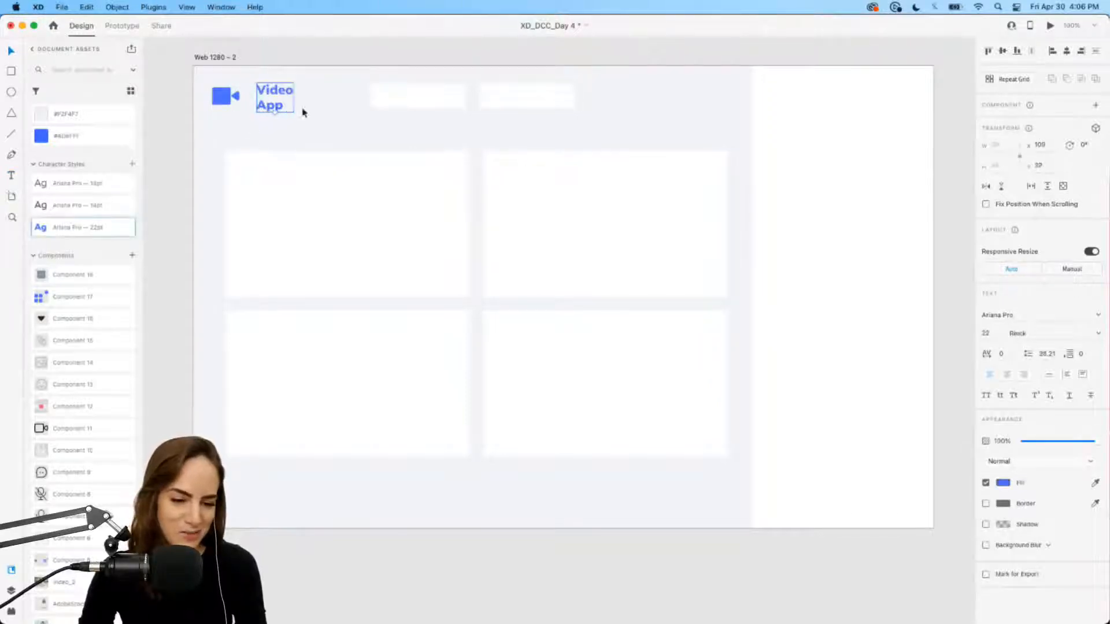
pyautogui.moveTo(222, 100); pyautogui.dragTo(229, 101)
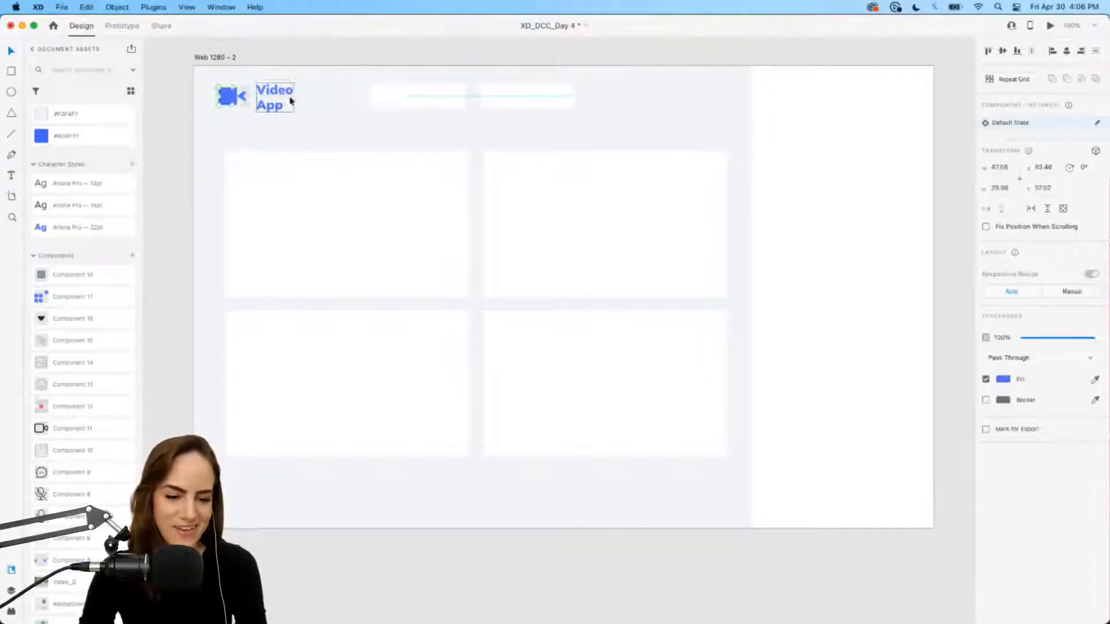
pyautogui.click(284, 101)
pyautogui.moveTo(317, 130); pyautogui.dragTo(200, 94)
pyautogui.click(339, 127)
# Step: Place Component 17 and Component 18 icons at the artboard's top-right
pyautogui.hscroll(2, 352, 116)
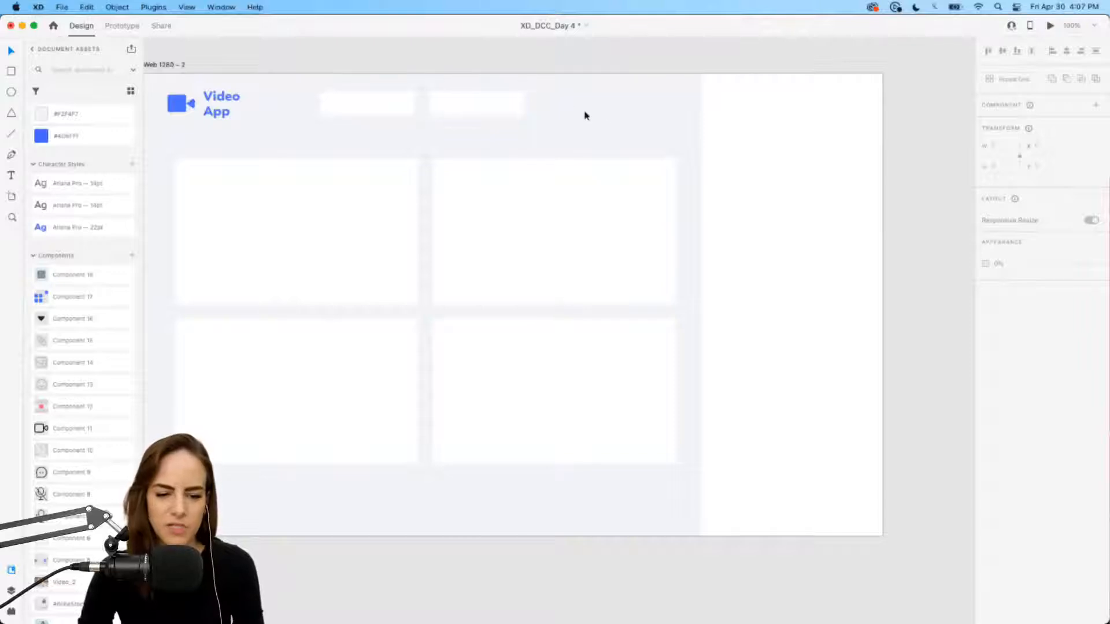
pyautogui.moveTo(67, 299); pyautogui.dragTo(597, 114)
pyautogui.scroll(3, 599, 116)
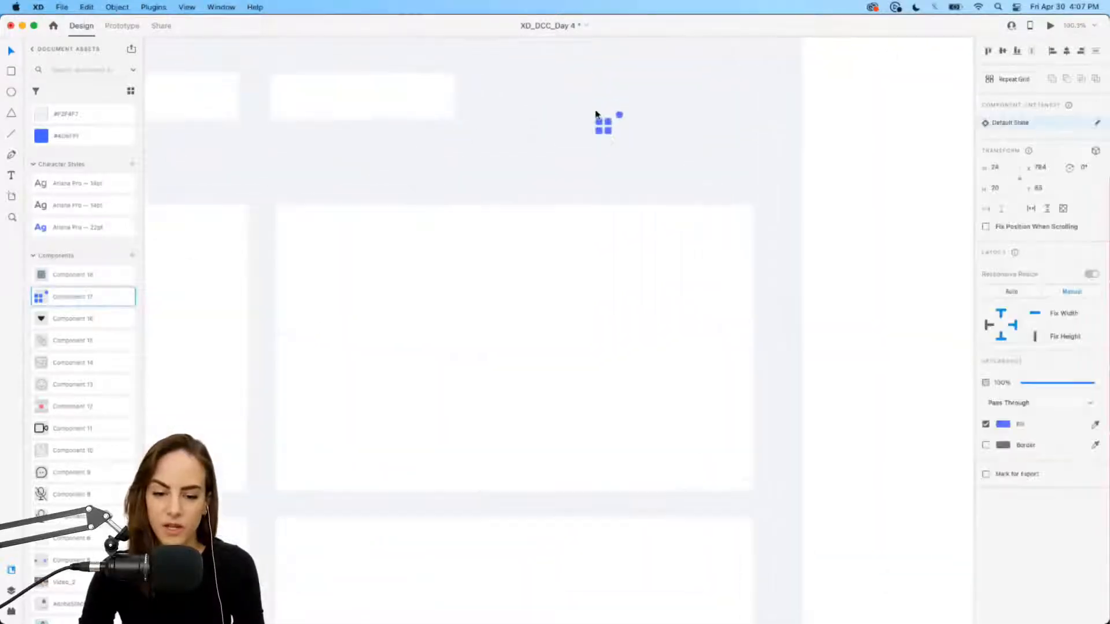
pyautogui.click(515, 131)
pyautogui.moveTo(542, 154); pyautogui.dragTo(676, 121)
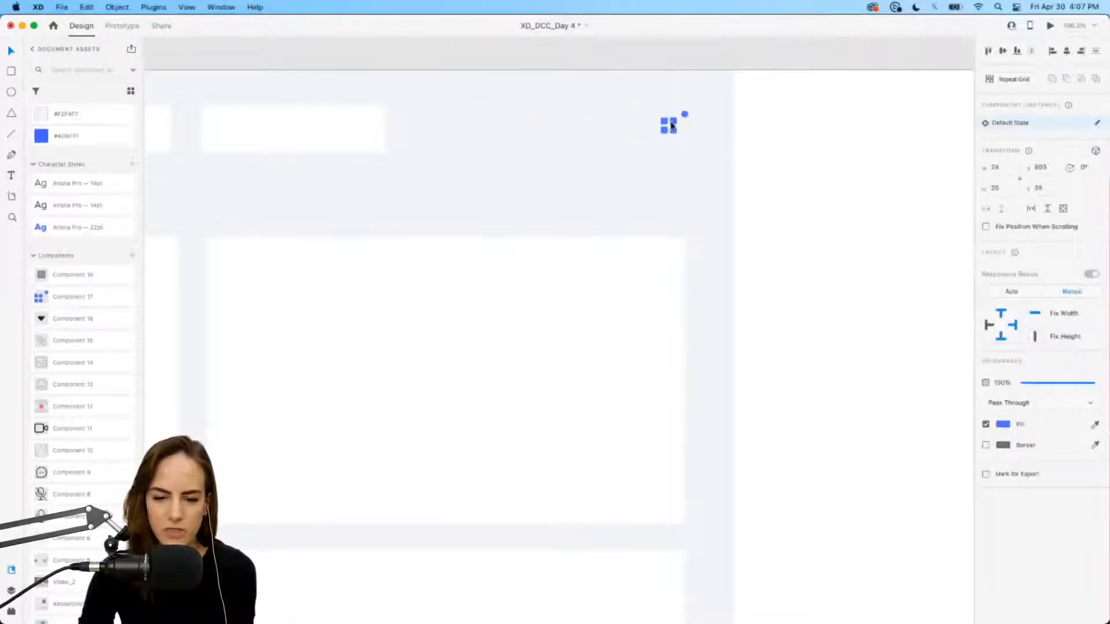
pyautogui.moveTo(101, 271); pyautogui.dragTo(726, 200)
pyautogui.click(511, 154)
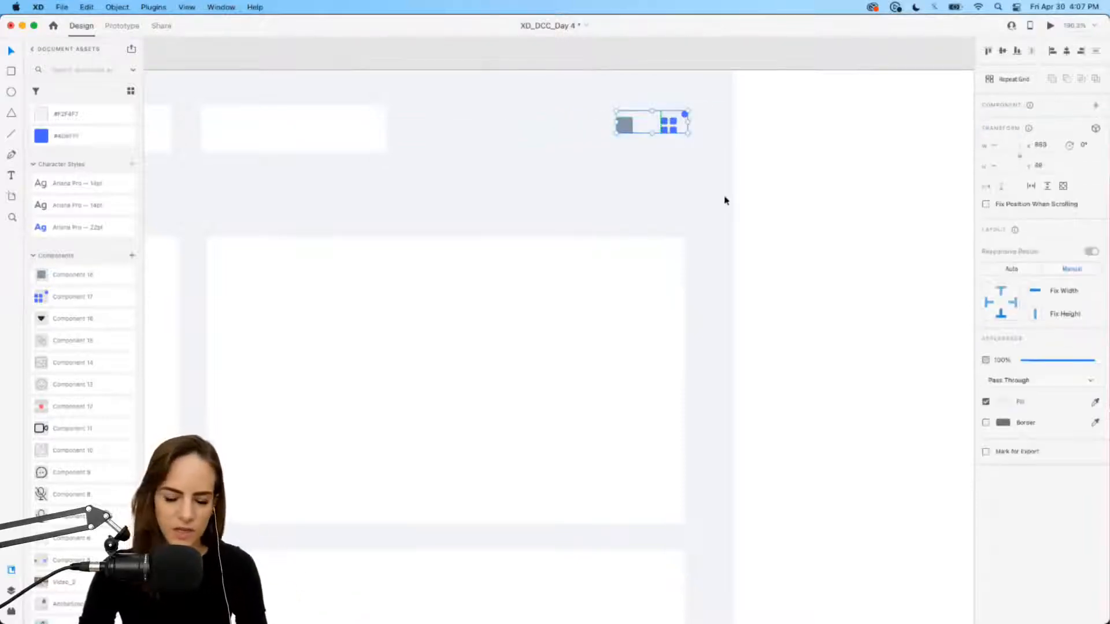
# Step: Group the two top-right icons and shift the group slightly down
pyautogui.press('super+g')
pyautogui.moveTo(673, 123); pyautogui.dragTo(672, 130)
pyautogui.click(584, 210)
pyautogui.scroll(-4, 584, 209)
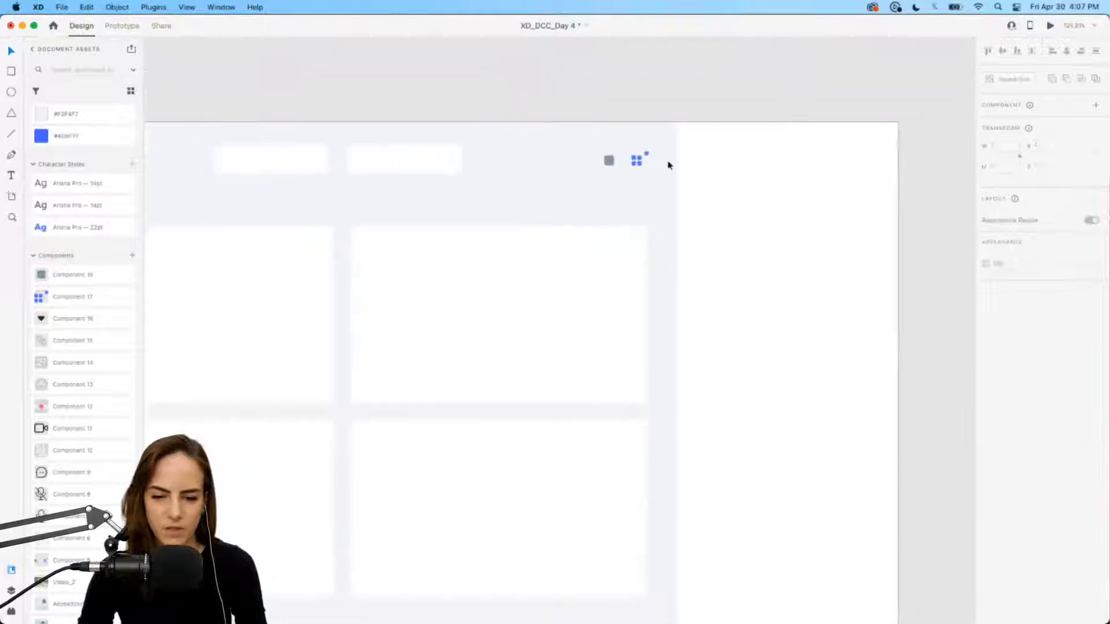
pyautogui.scroll(8, 668, 165)
pyautogui.click(555, 148)
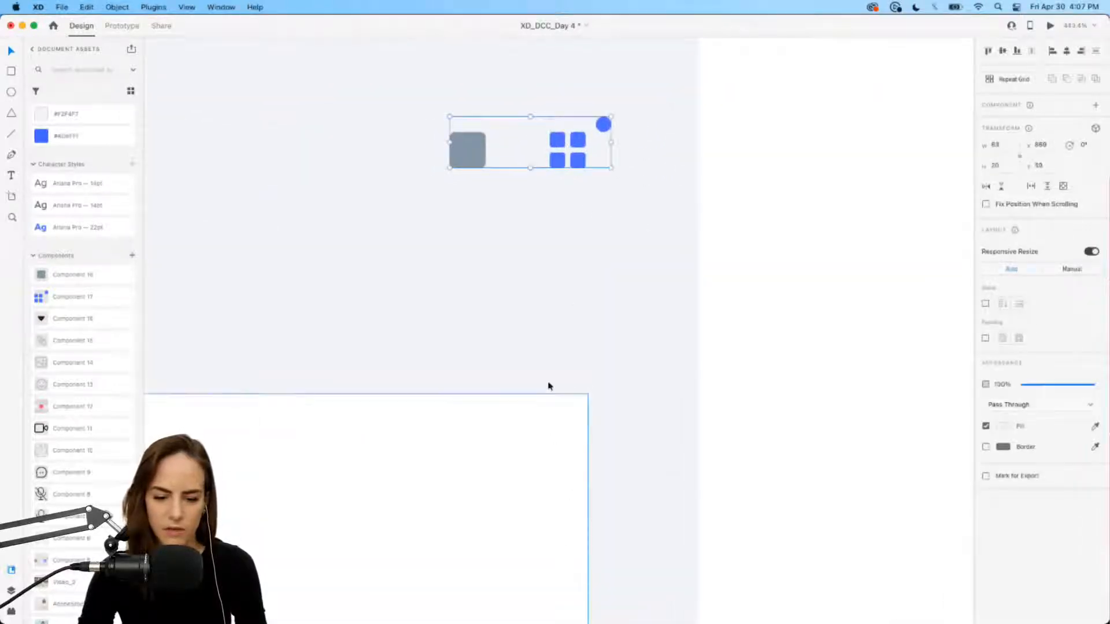
pyautogui.scroll(-4, 548, 387)
pyautogui.hscroll(-5, 549, 386)
pyautogui.scroll(-3, 549, 385)
pyautogui.scroll(-2, 549, 385)
pyautogui.hscroll(-1, 549, 385)
pyautogui.scroll(-1, 549, 385)
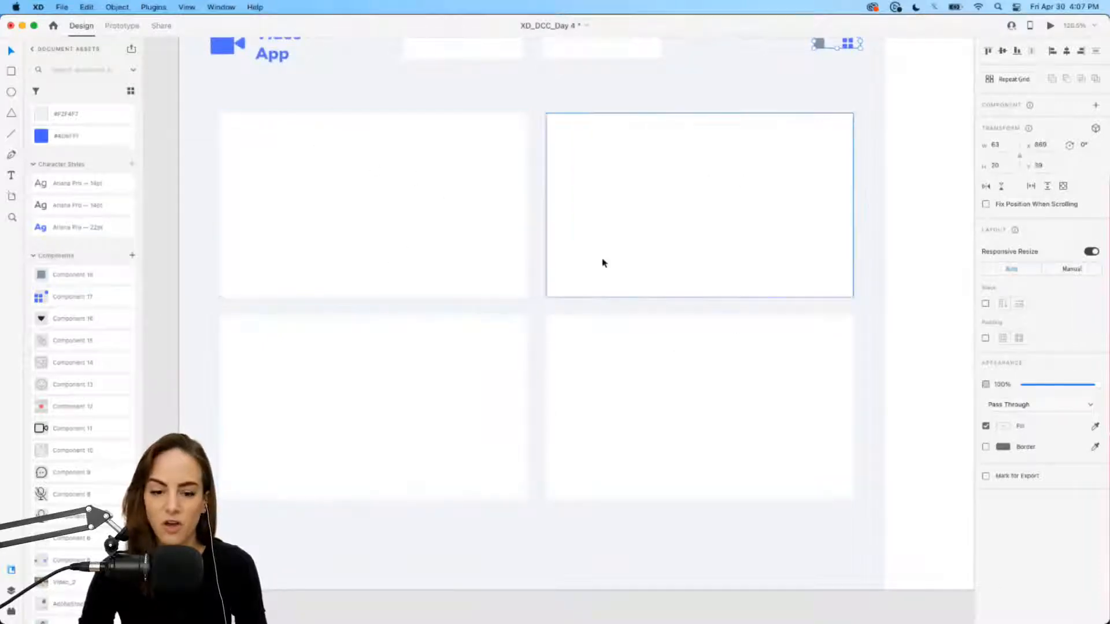
# Step: Give the top-left video tile 14-radius corners and a black drop shadow at 7% opacity
pyautogui.click(332, 103)
pyautogui.click(332, 174)
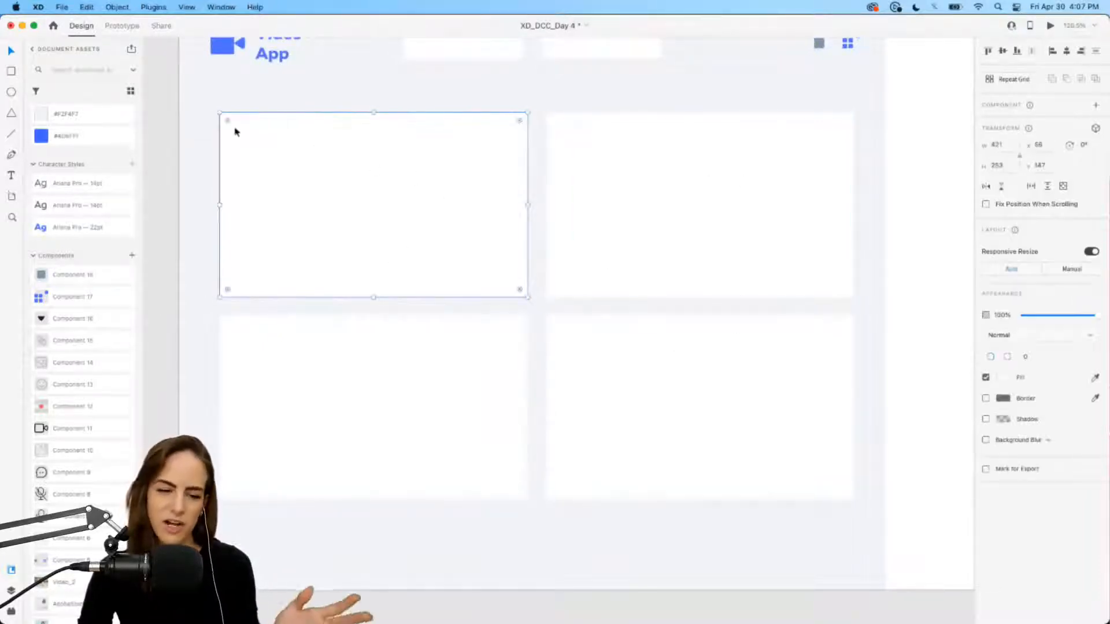
pyautogui.moveTo(228, 123)
pyautogui.mouseDown()
pyautogui.moveTo(237, 127)
pyautogui.moveTo(230, 121)
pyautogui.mouseUp()
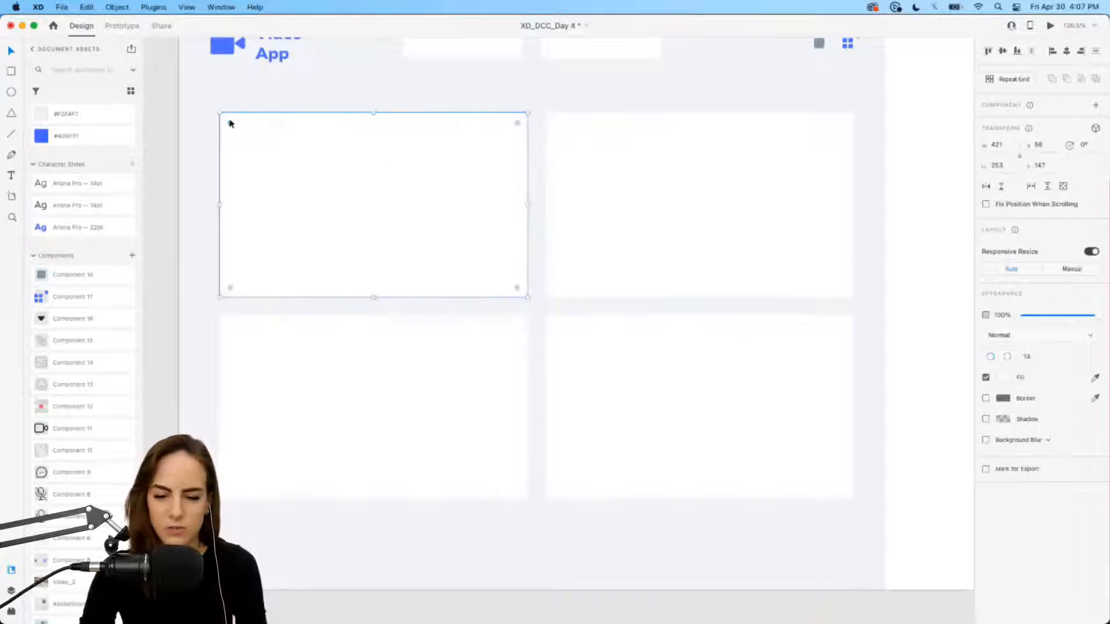
pyautogui.click(985, 420)
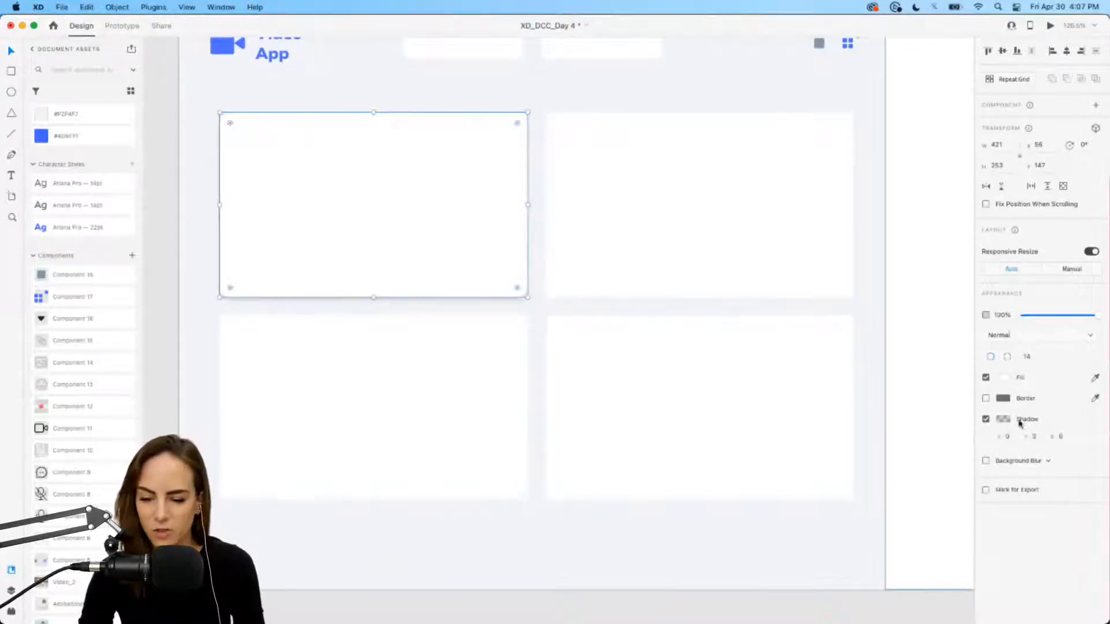
pyautogui.click(1000, 420)
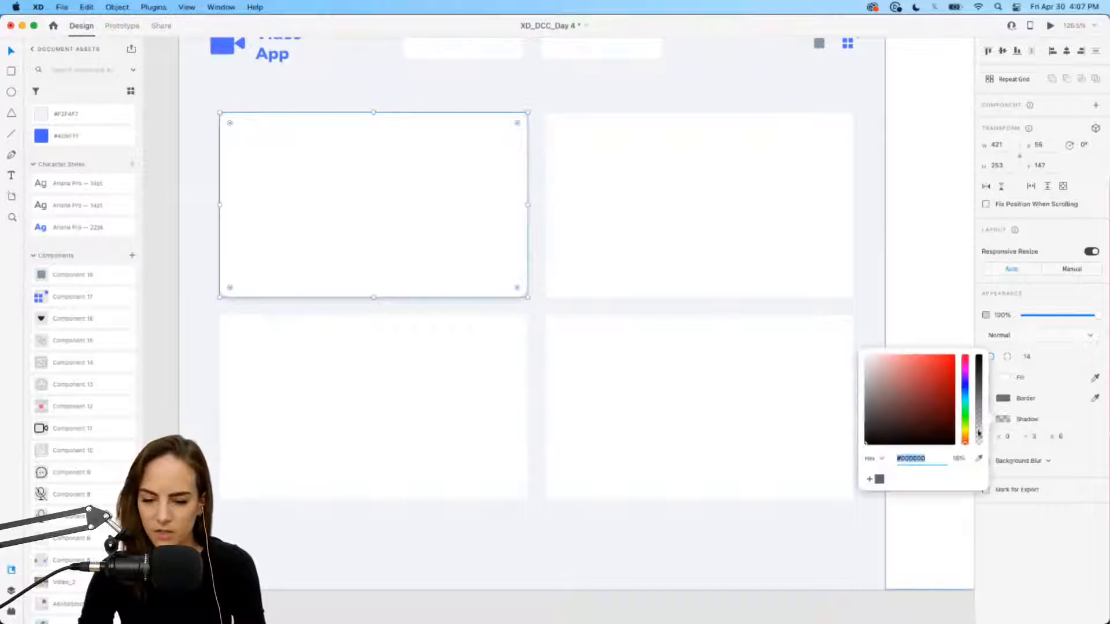
pyautogui.write('7')
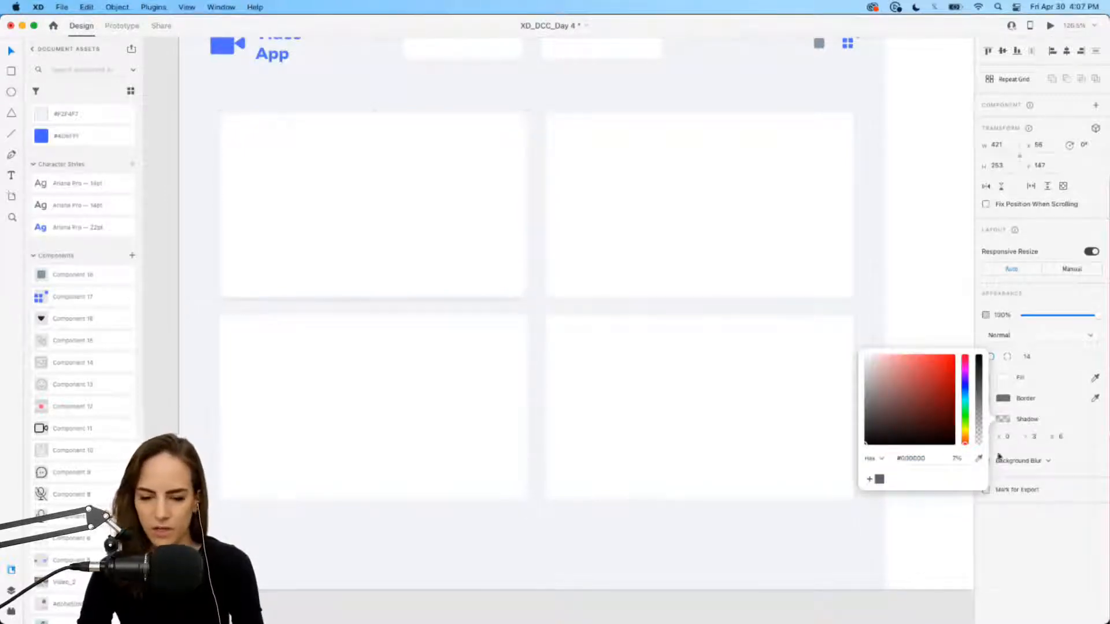
pyautogui.click(1062, 437)
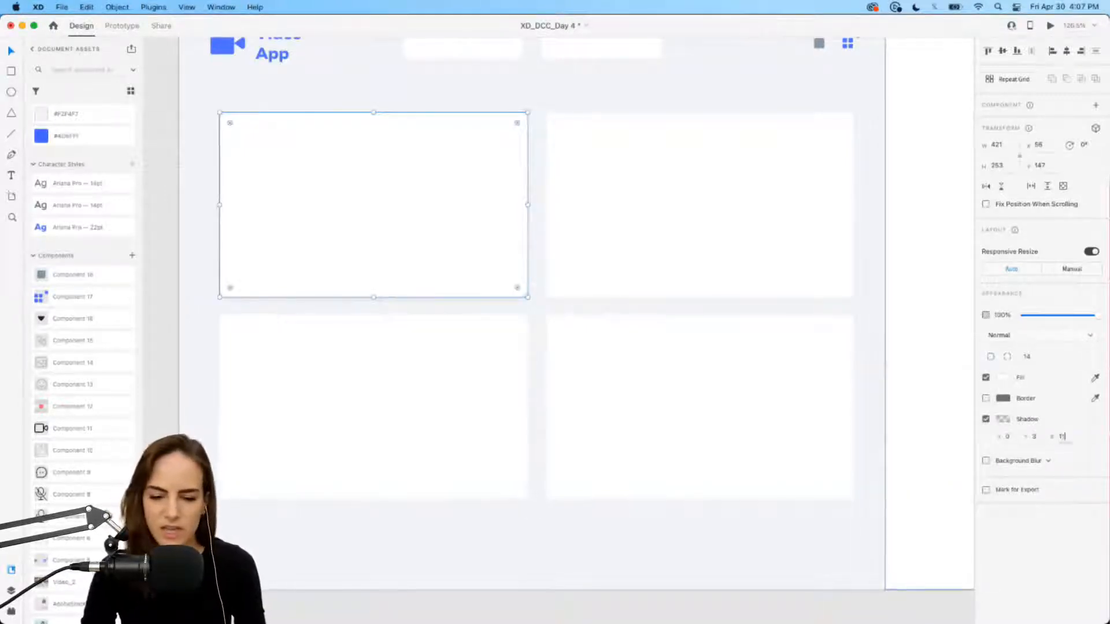
# Step: Apply a shadow blur of 11 to the top-left card and preview it
pyautogui.press('Return')
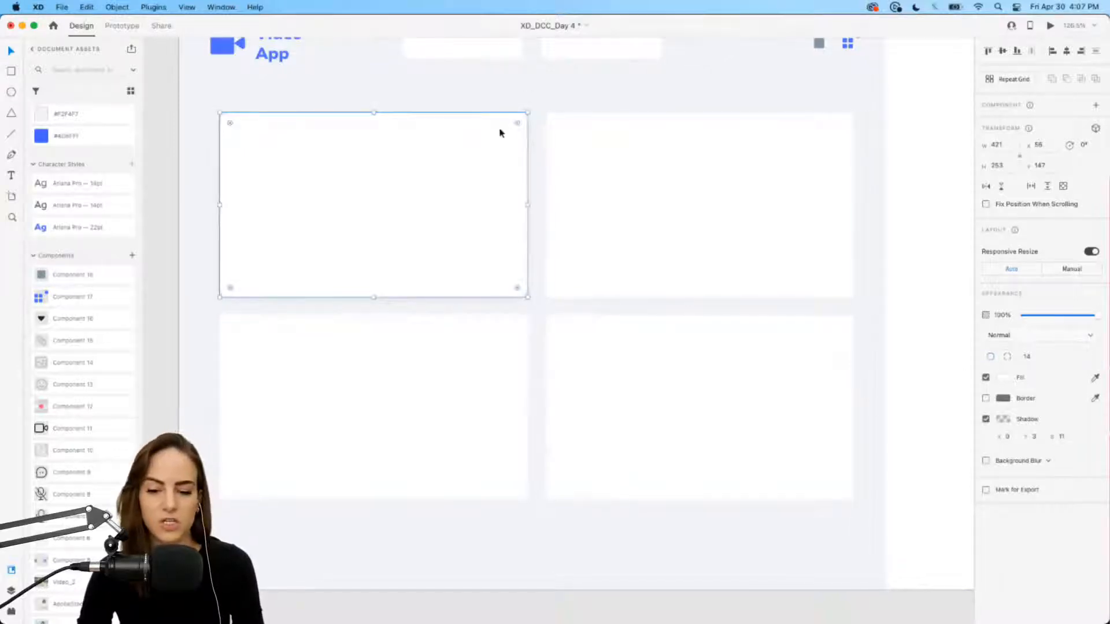
pyautogui.click(478, 92)
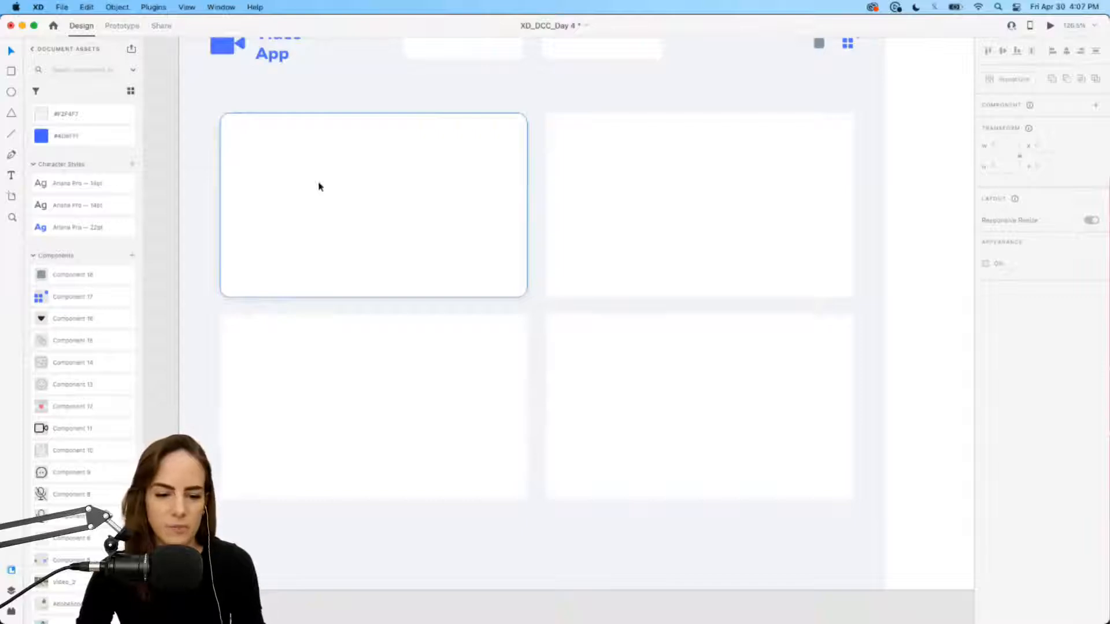
pyautogui.scroll(3, 319, 186)
pyautogui.hscroll(-2, 317, 183)
# Step: Draw a bordered inner rectangle inset in the top-left card with 12-radius corners
pyautogui.click(317, 169)
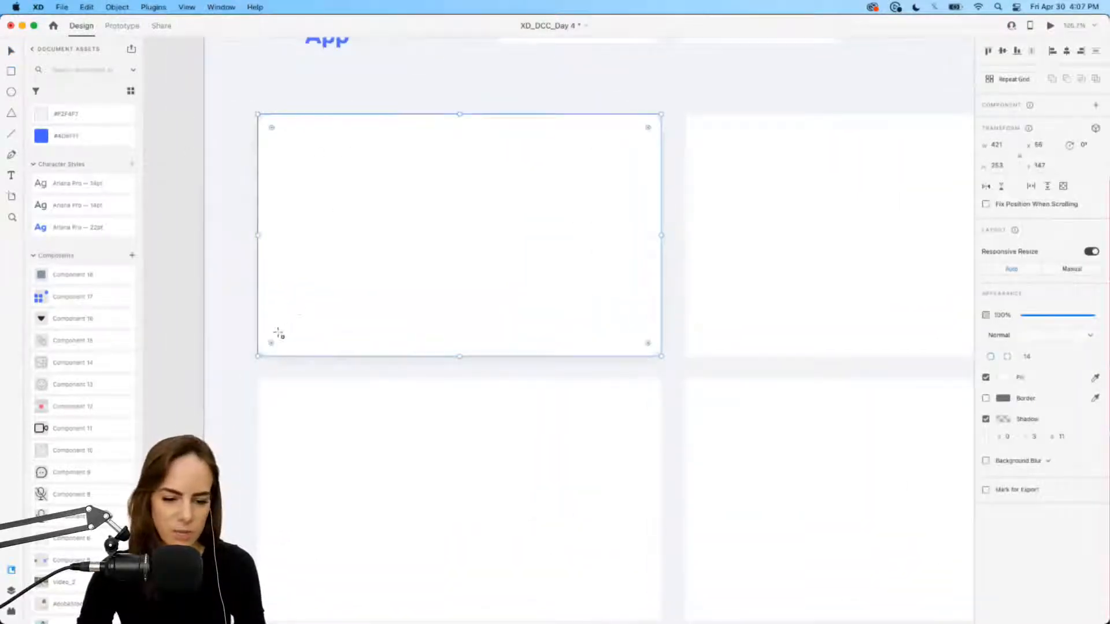
pyautogui.moveTo(278, 335); pyautogui.dragTo(651, 125)
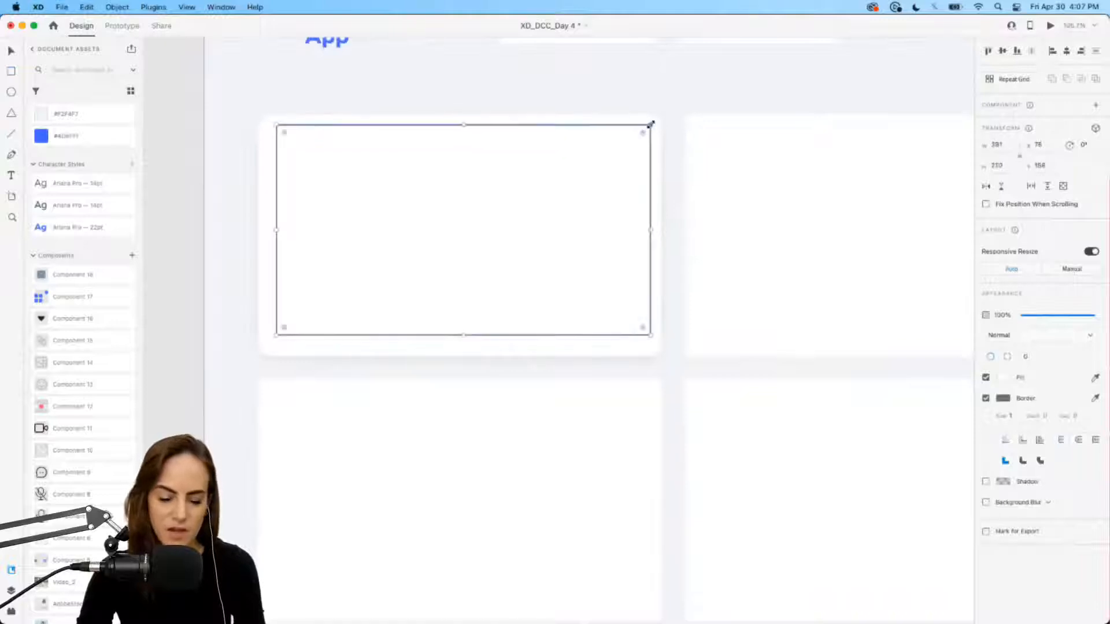
pyautogui.moveTo(276, 335); pyautogui.dragTo(269, 344)
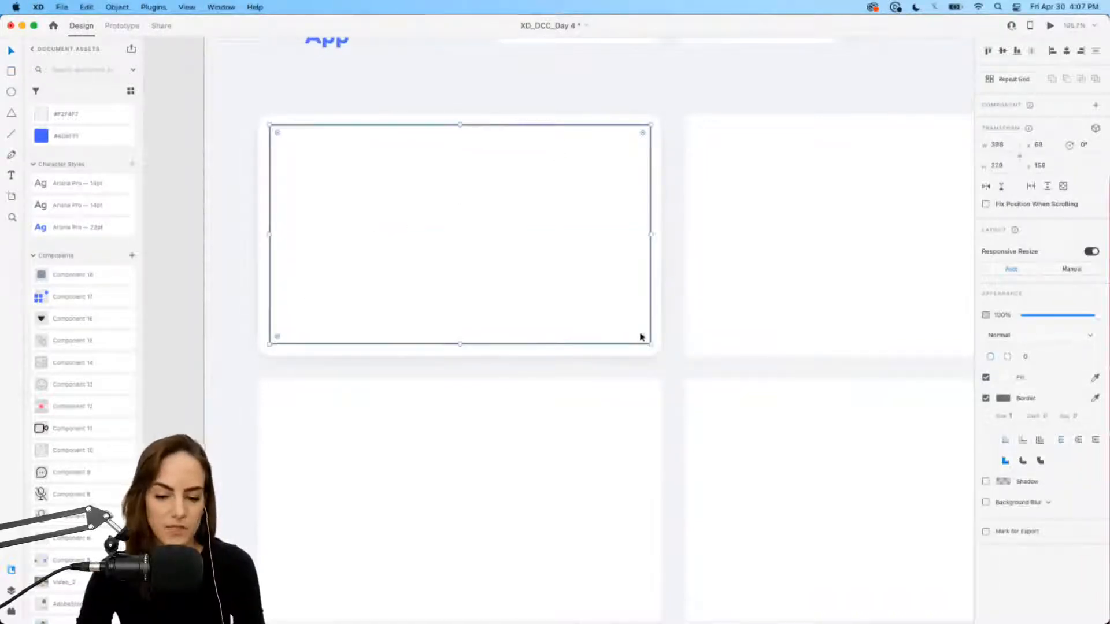
pyautogui.moveTo(648, 233); pyautogui.dragTo(647, 233)
pyautogui.moveTo(639, 338); pyautogui.dragTo(638, 335)
pyautogui.scroll(-2, 591, 307)
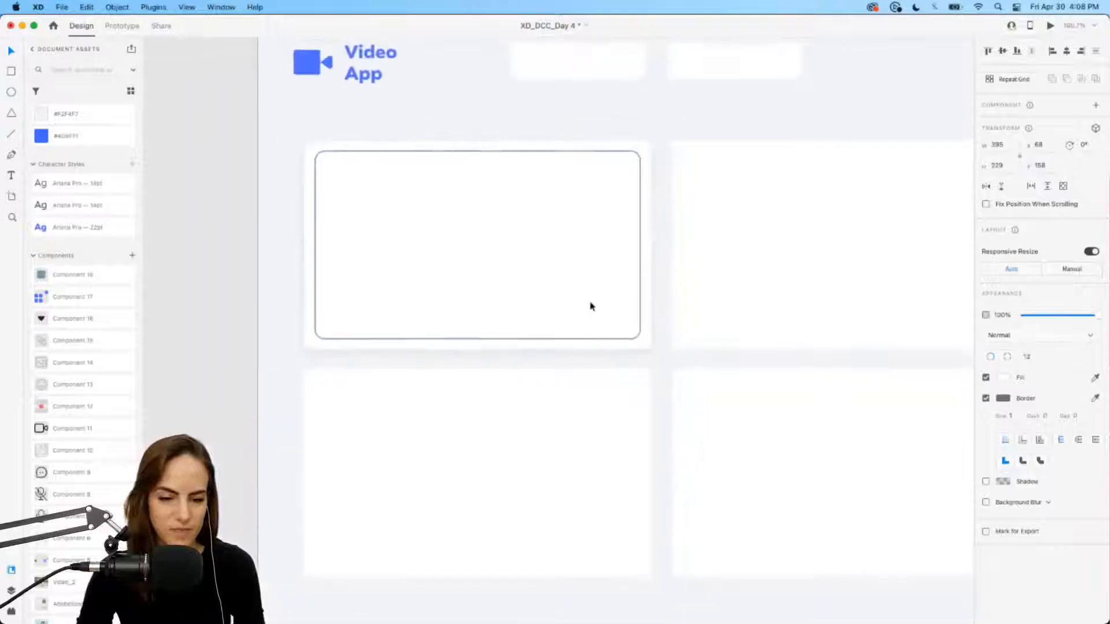
# Step: Remove the rectangle's border and give it a brick-red fill
pyautogui.click(986, 398)
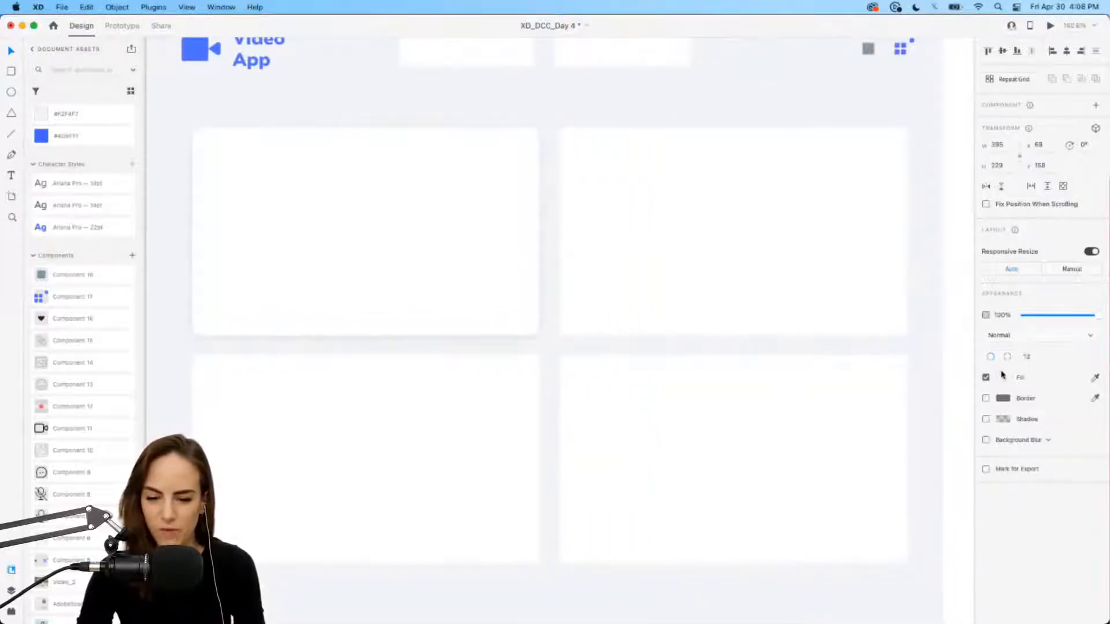
pyautogui.click(1003, 377)
pyautogui.click(945, 356)
pyautogui.click(914, 360)
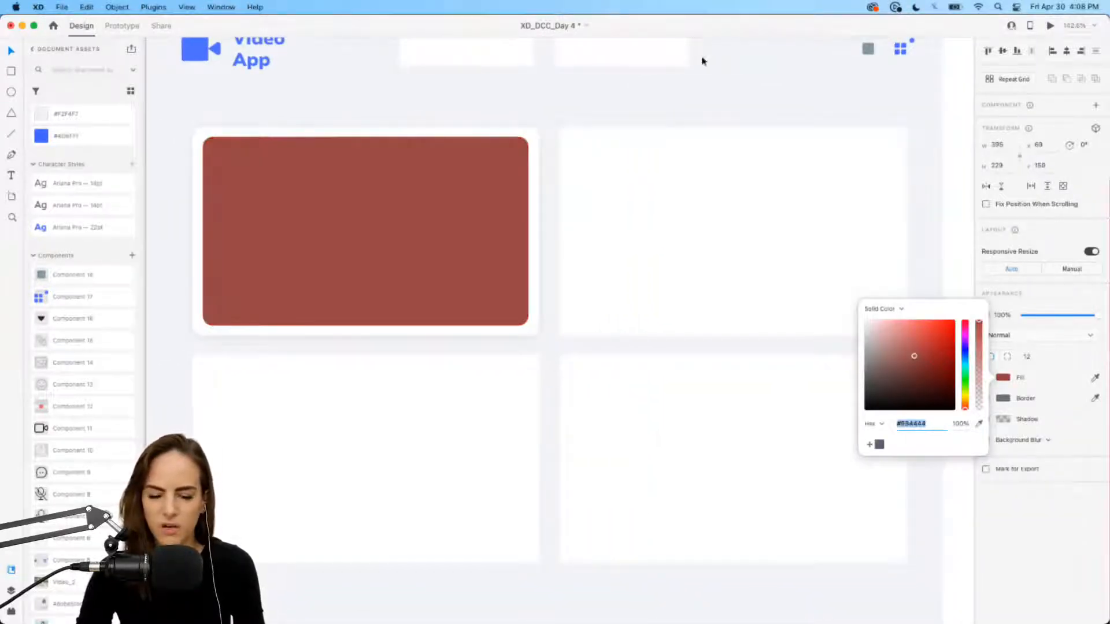
pyautogui.click(664, 103)
# Step: Drag the AdobeStock smiling-woman photo from Assets over the top-left video card
pyautogui.scroll(-4, 664, 103)
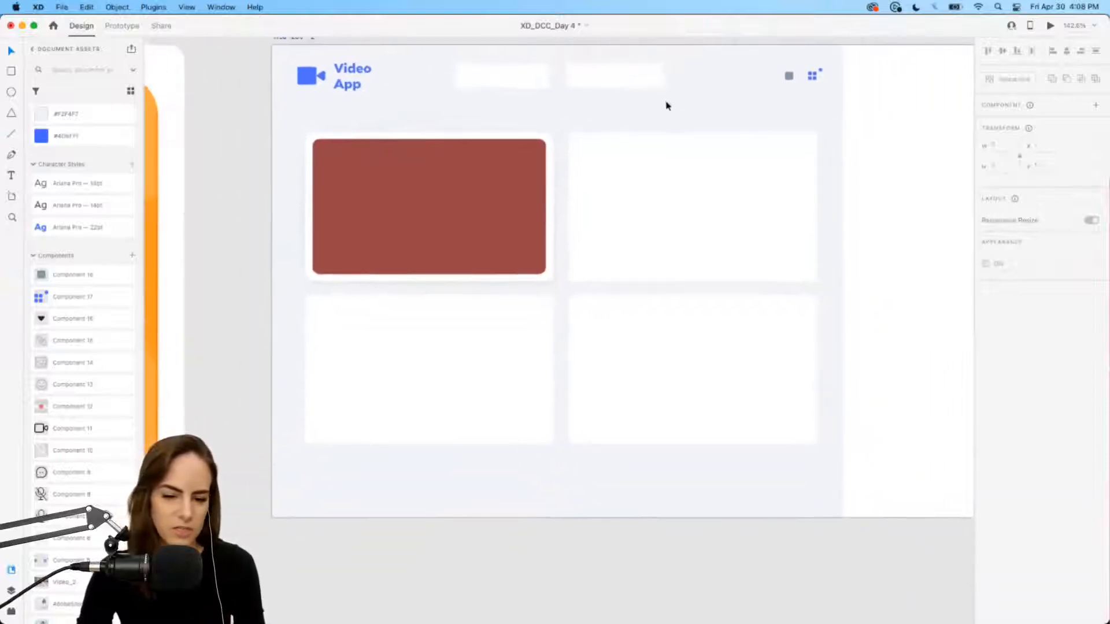
pyautogui.scroll(-4, 102, 475)
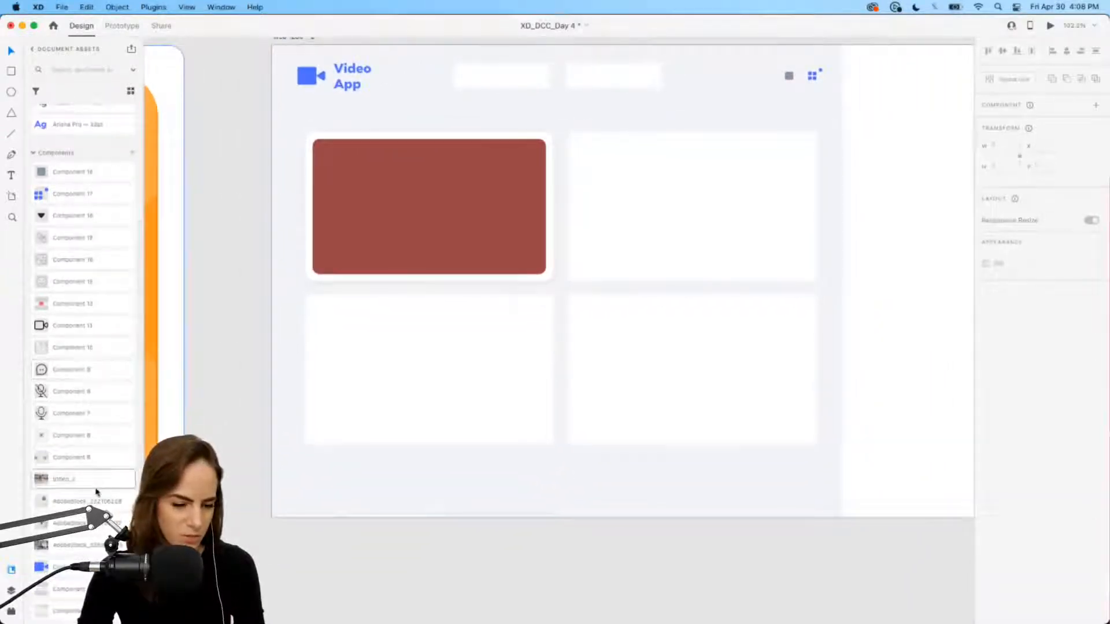
pyautogui.moveTo(79, 522); pyautogui.dragTo(435, 497)
pyautogui.moveTo(507, 498); pyautogui.dragTo(315, 137)
pyautogui.scroll(5, 315, 137)
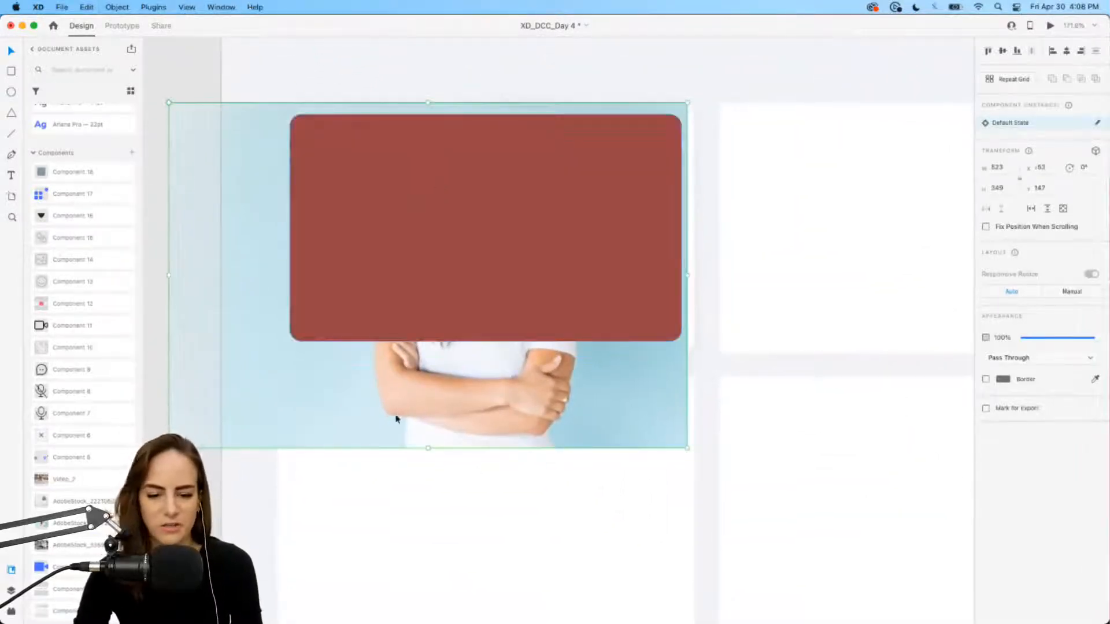
pyautogui.moveTo(396, 420); pyautogui.dragTo(390, 419)
# Step: Mask the photo with the red rounded rectangle using Cmd+Shift+M
pyautogui.keyDown('shift'); pyautogui.click(443, 253); pyautogui.keyUp('shift')
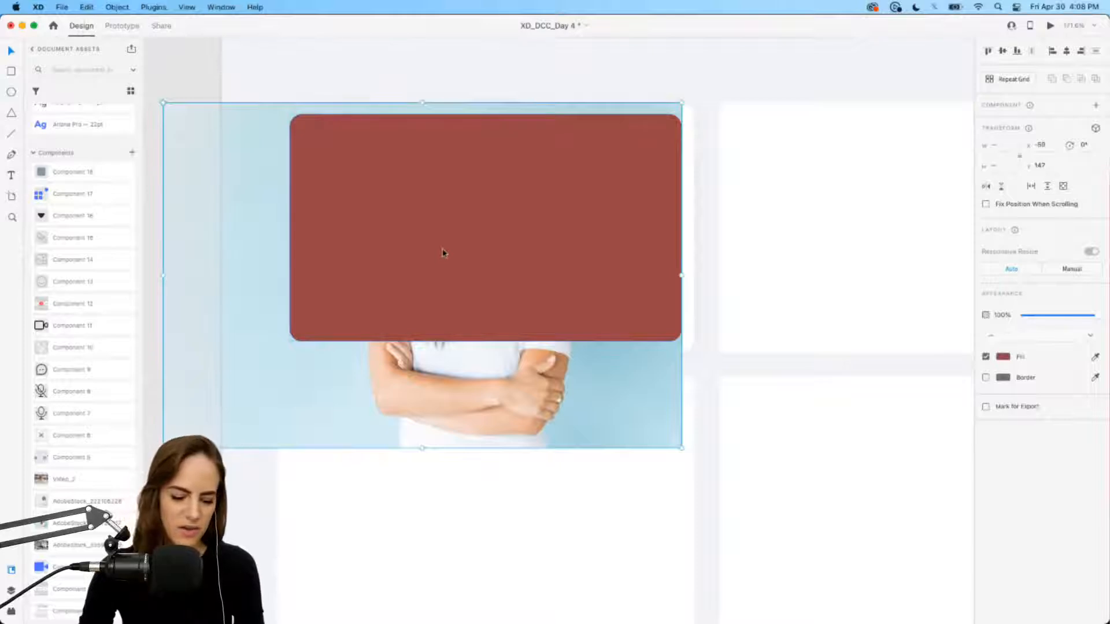
pyautogui.press('super+shift+m')
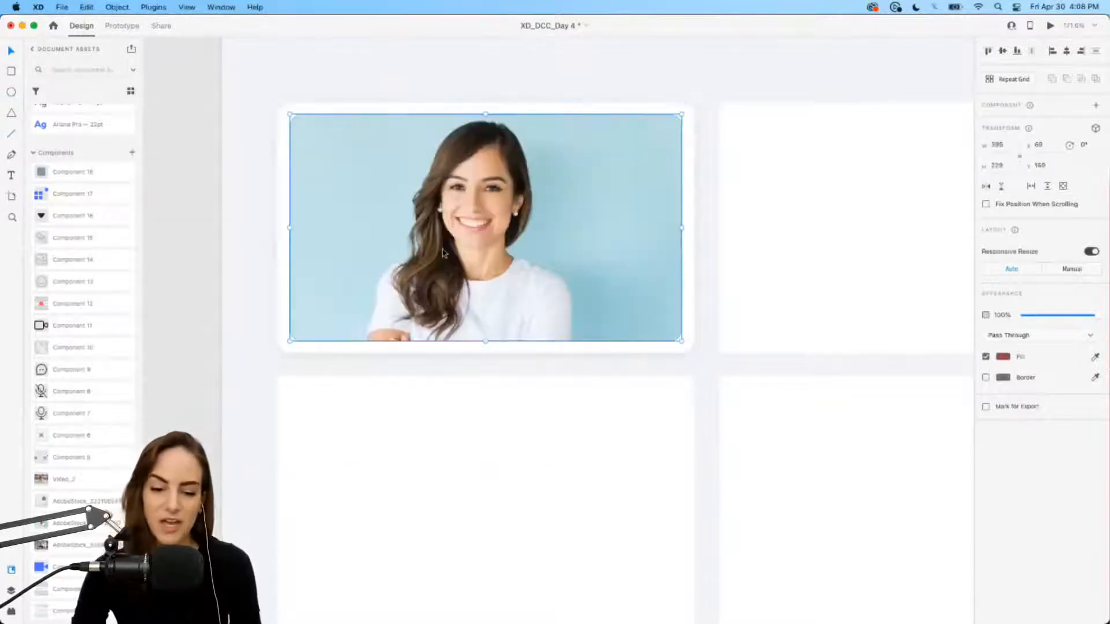
pyautogui.doubleClick(432, 232)
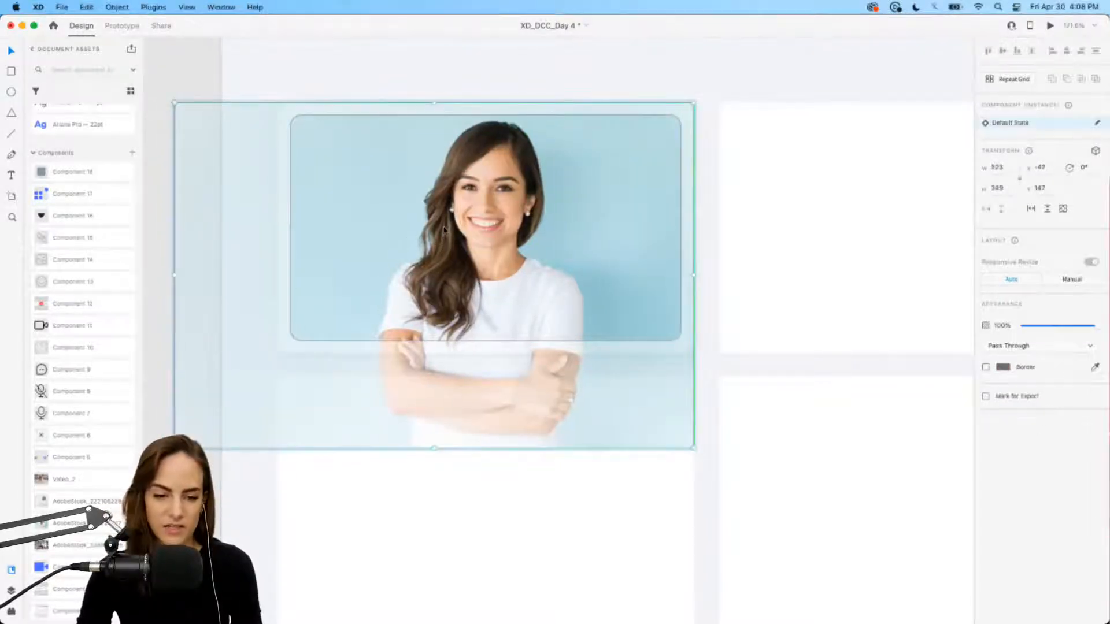
pyautogui.click(408, 74)
pyautogui.scroll(-3, 409, 75)
pyautogui.scroll(-2, 409, 75)
pyautogui.hscroll(2, 408, 75)
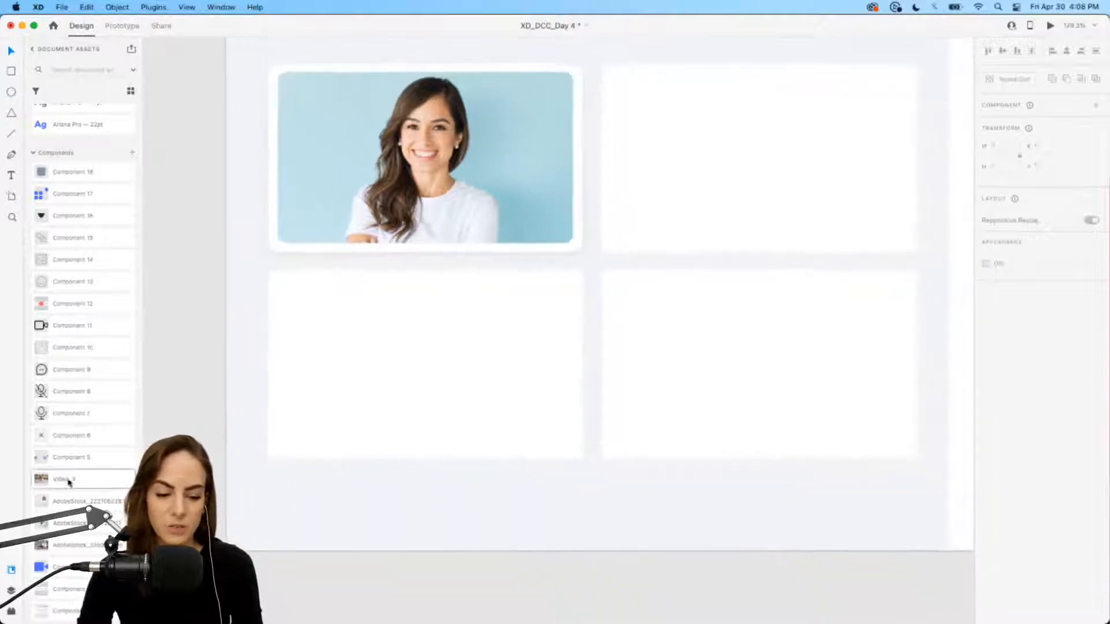
# Step: Bring the second woman's stock photo onto the canvas and set it aside
pyautogui.moveTo(62, 501); pyautogui.dragTo(390, 491)
pyautogui.moveTo(503, 512); pyautogui.dragTo(548, 262)
pyautogui.hscroll(3, 521, 301)
pyautogui.scroll(2, 520, 300)
pyautogui.moveTo(510, 321); pyautogui.dragTo(484, 406)
# Step: Delete the empty top-right card and duplicate the top-left photo card into its slot
pyautogui.click(602, 255)
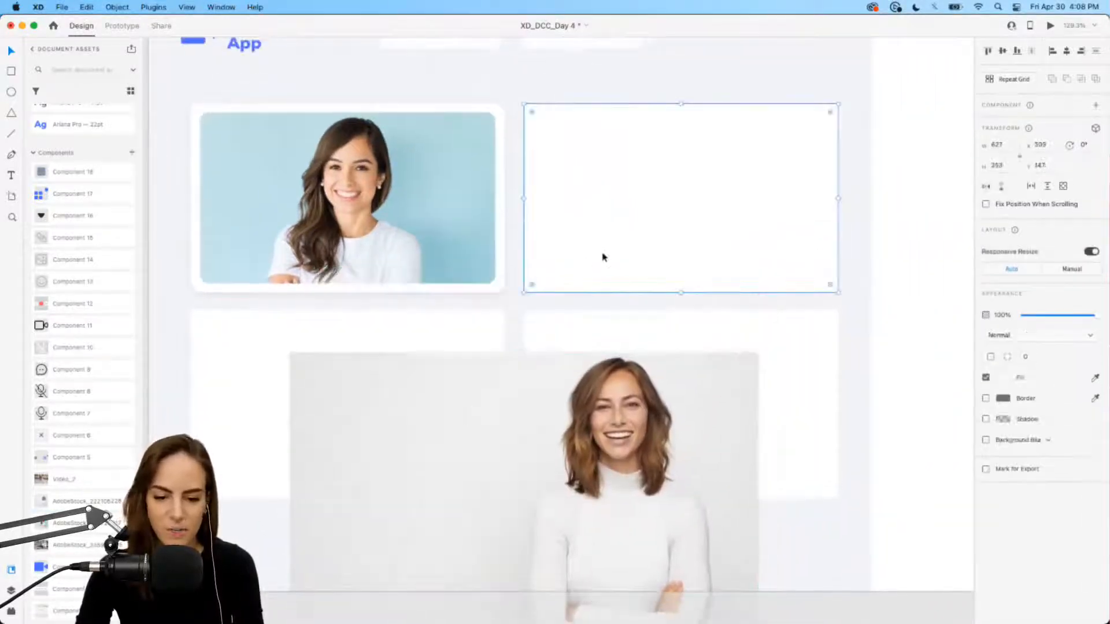
pyautogui.press('Delete')
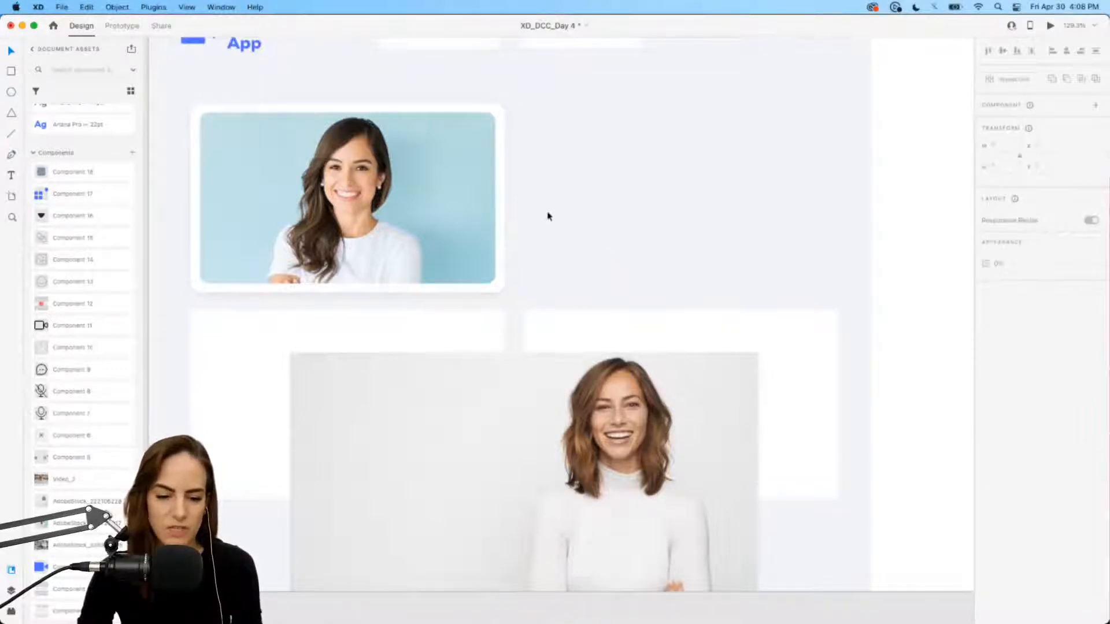
pyautogui.moveTo(548, 216); pyautogui.dragTo(419, 164)
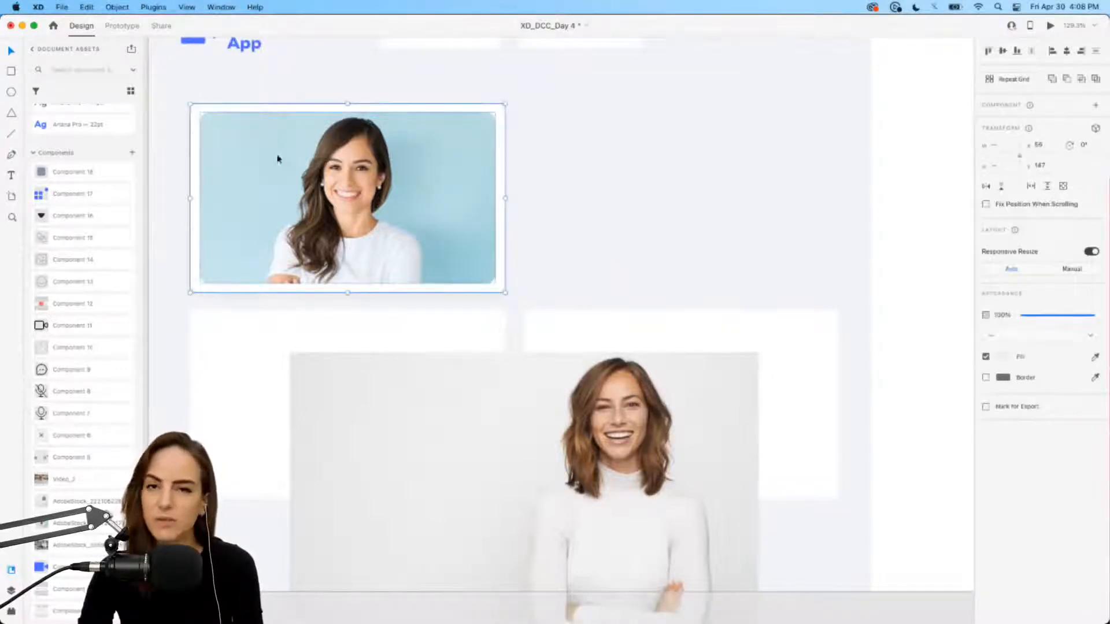
pyautogui.moveTo(408, 203); pyautogui.dragTo(586, 174)
pyautogui.click(681, 82)
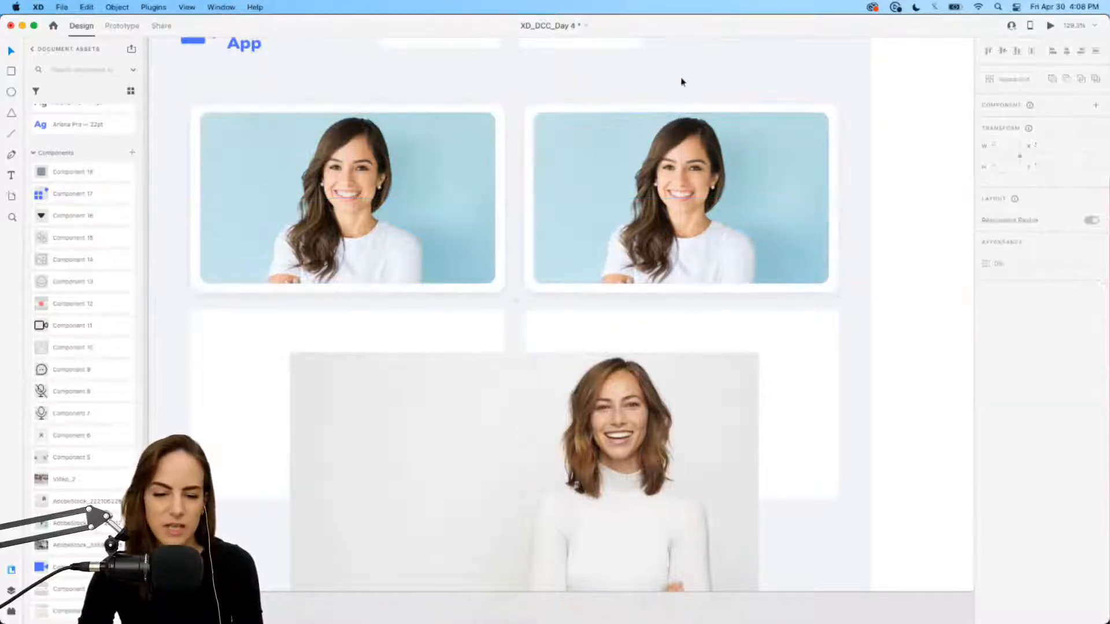
pyautogui.hscroll(5, 728, 197)
pyautogui.scroll(-2, 728, 196)
# Step: Swap the copied card's photo for the second woman's photo inside its mask
pyautogui.click(537, 414)
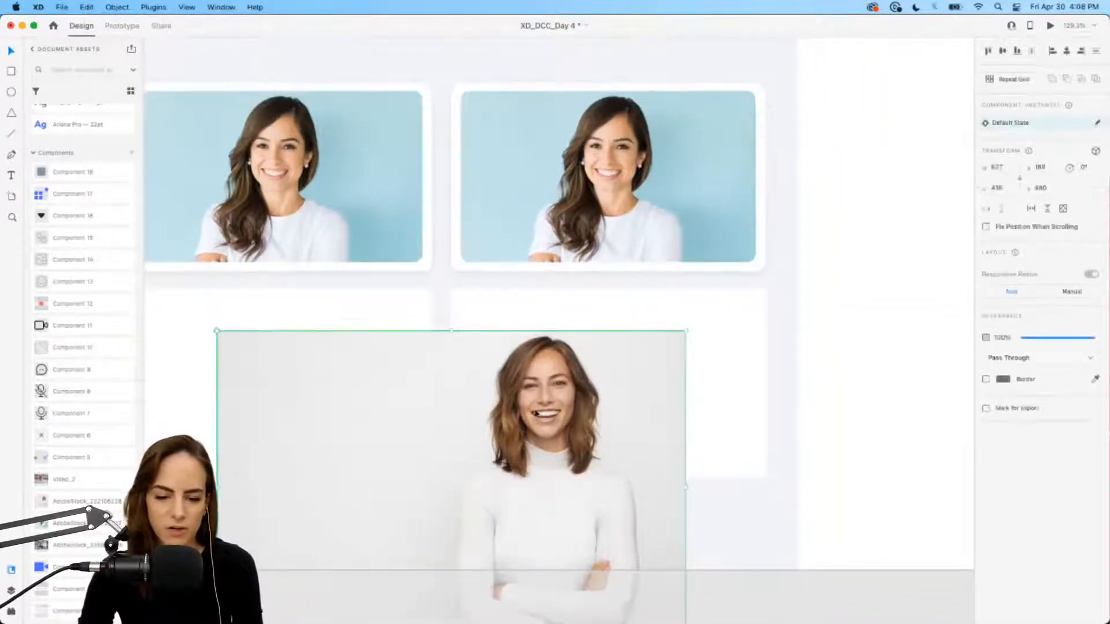
pyautogui.press('super+x')
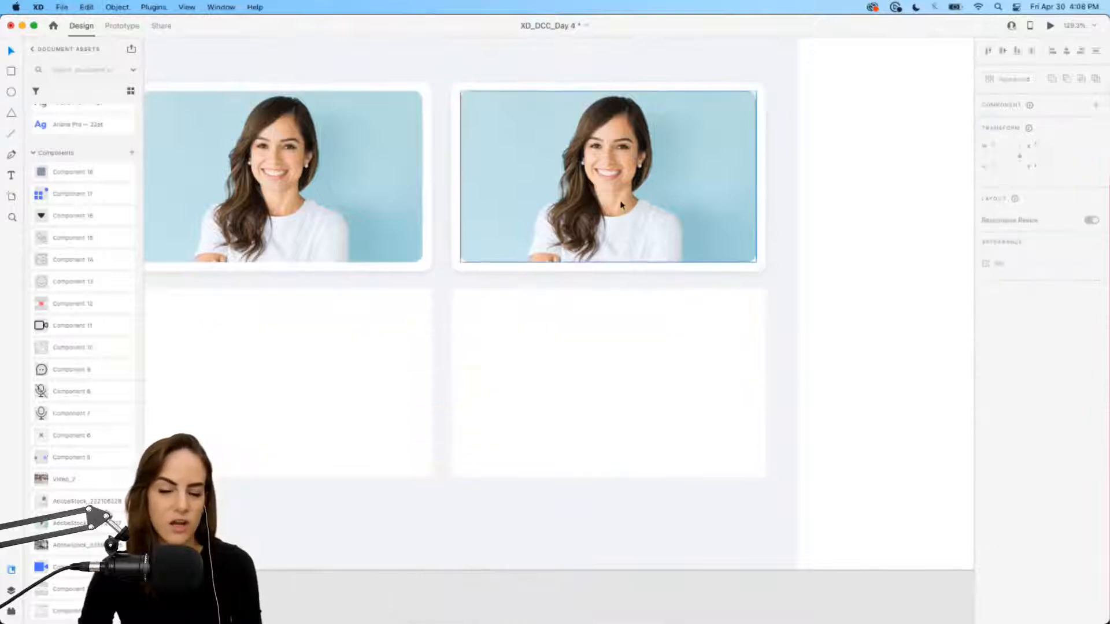
pyautogui.press('super+v')
pyautogui.click(620, 200)
pyautogui.press('Delete')
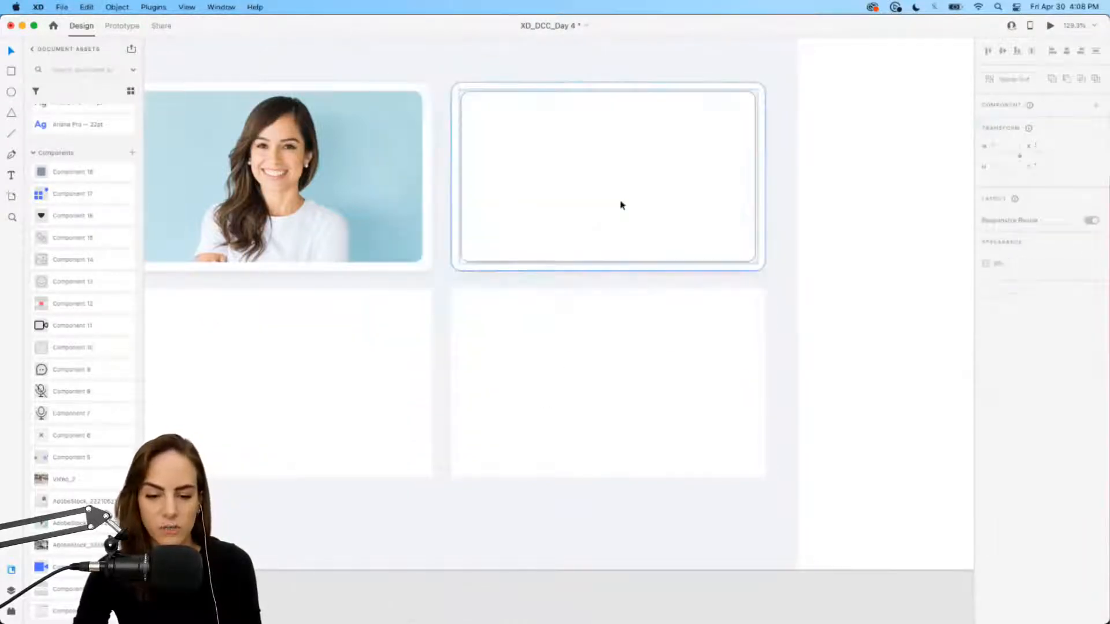
pyautogui.press('super+v')
pyautogui.moveTo(556, 397); pyautogui.dragTo(612, 160)
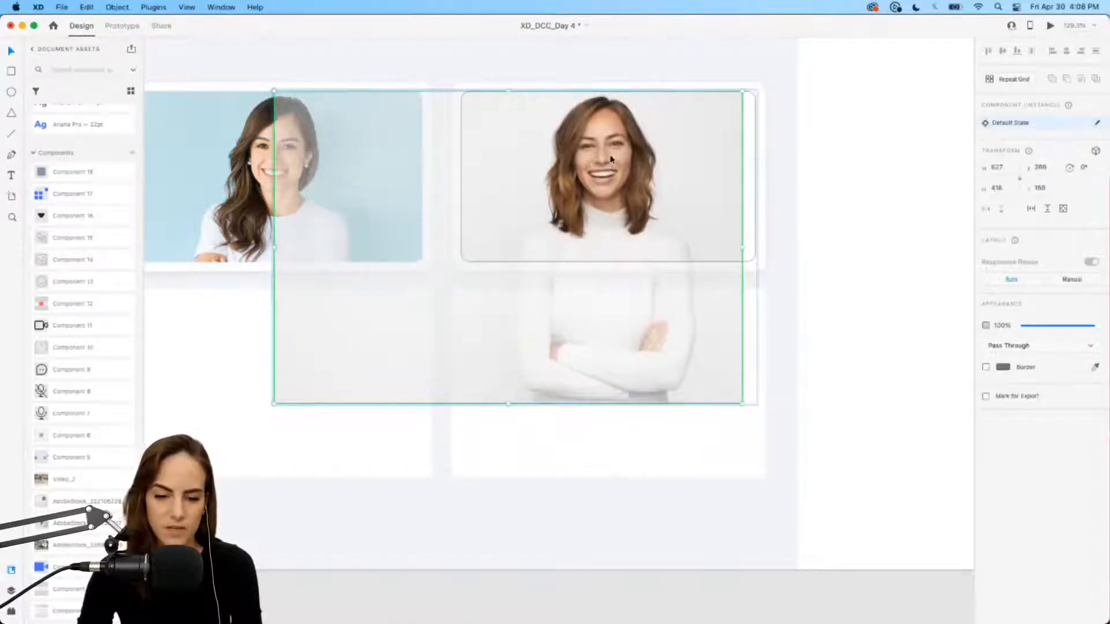
# Step: Add a rectangle behind the photo's right edge, filled with the photo's sampled grey
pyautogui.press('r')
pyautogui.moveTo(722, 76); pyautogui.dragTo(770, 298)
pyautogui.press('shift+super+[')
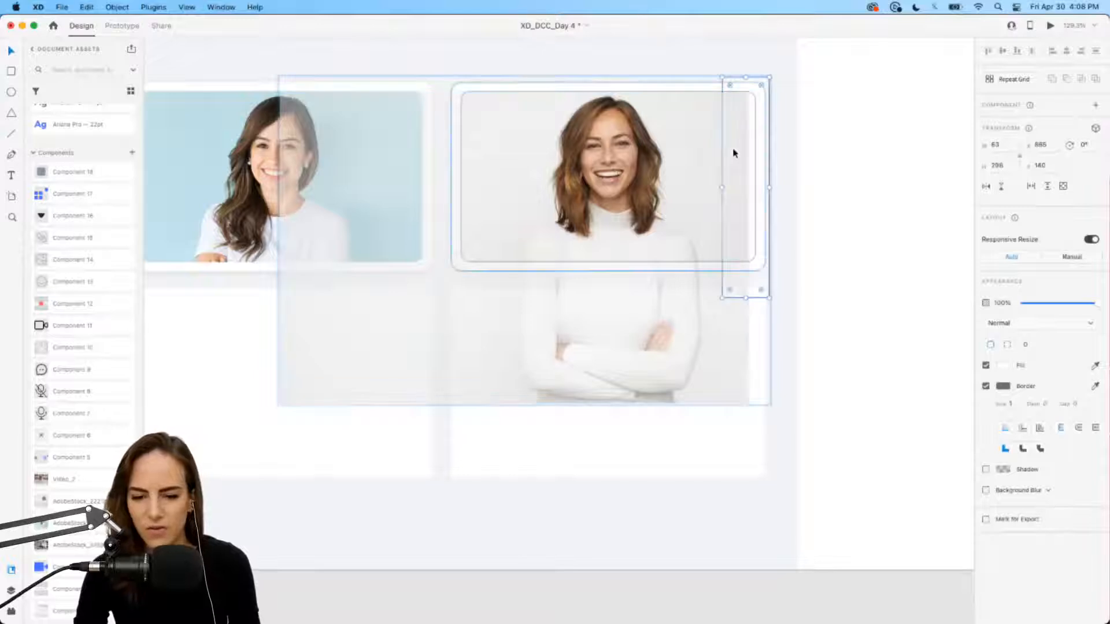
pyautogui.press('i')
pyautogui.click(752, 137)
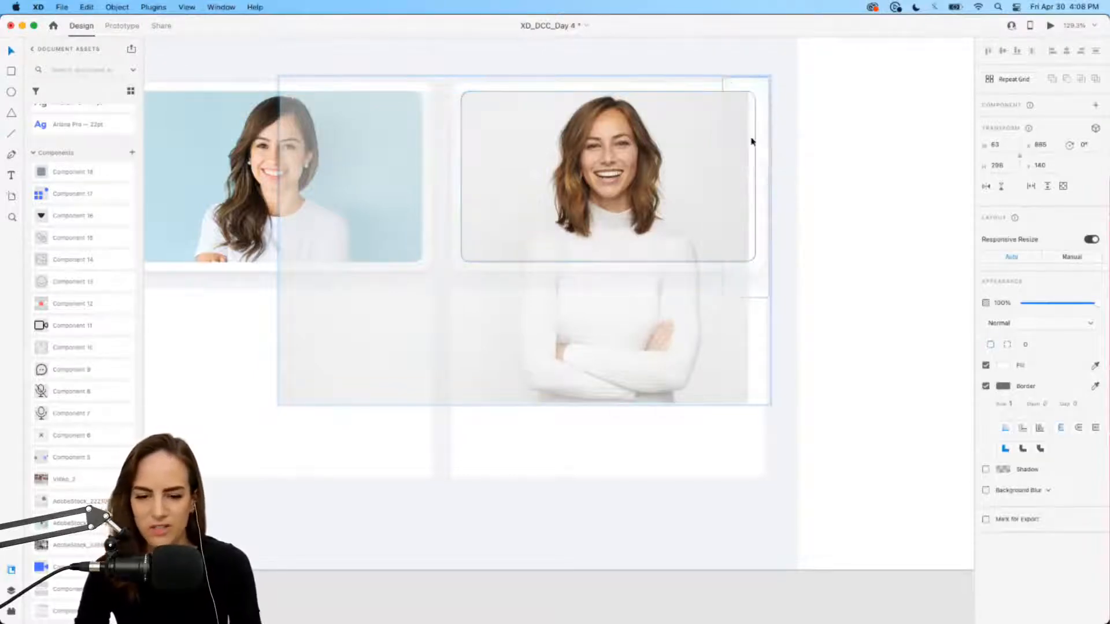
pyautogui.press('i')
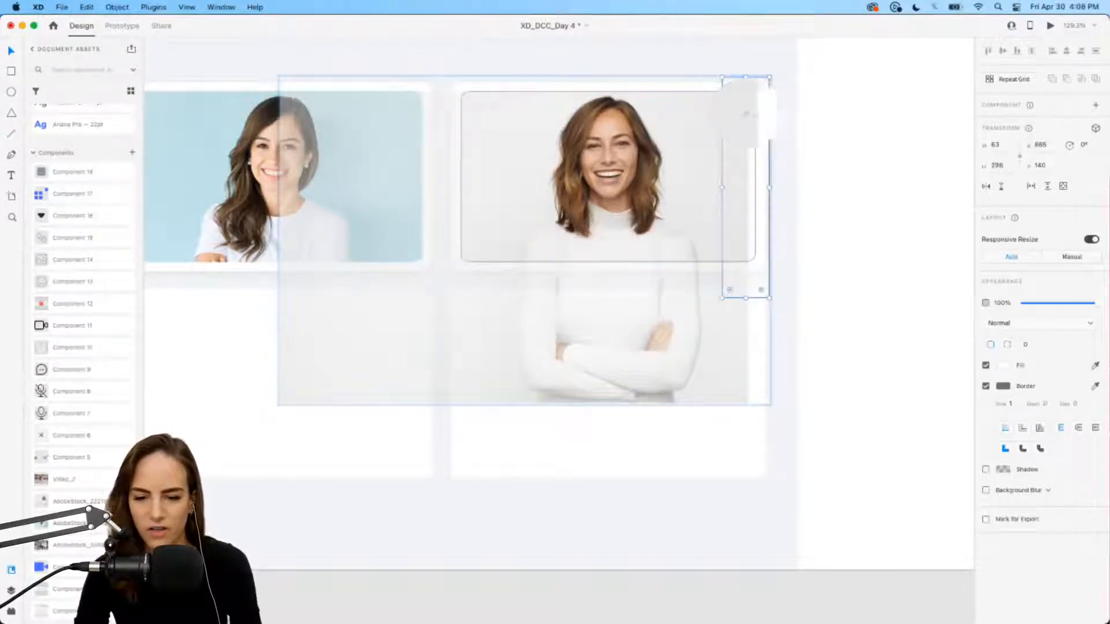
pyautogui.click(741, 111)
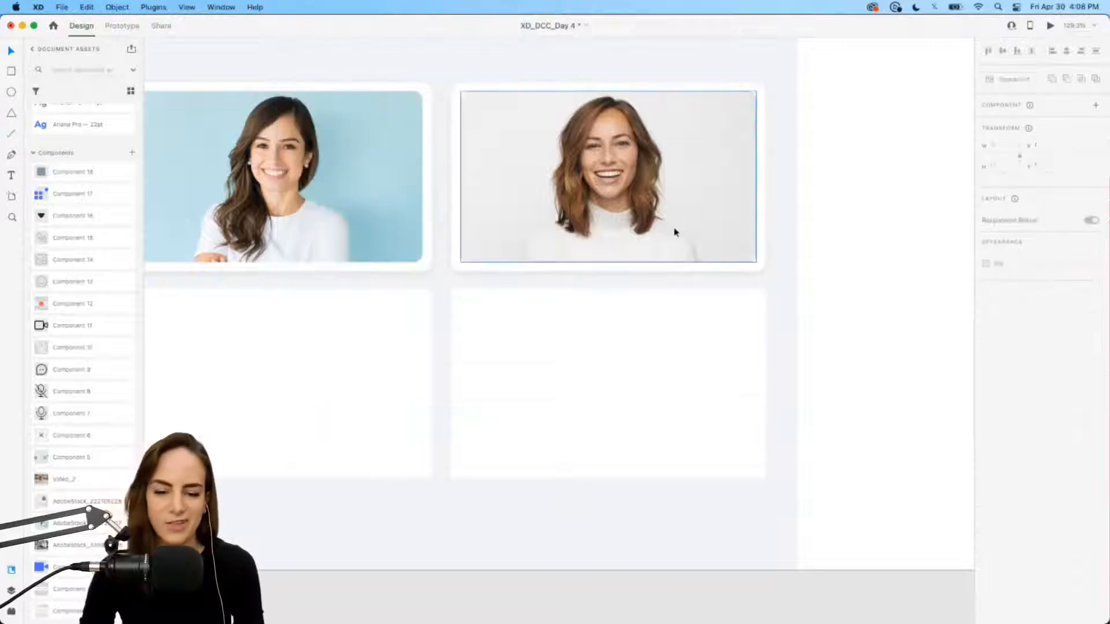
pyautogui.scroll(-4, 531, 197)
pyautogui.hscroll(-1, 531, 197)
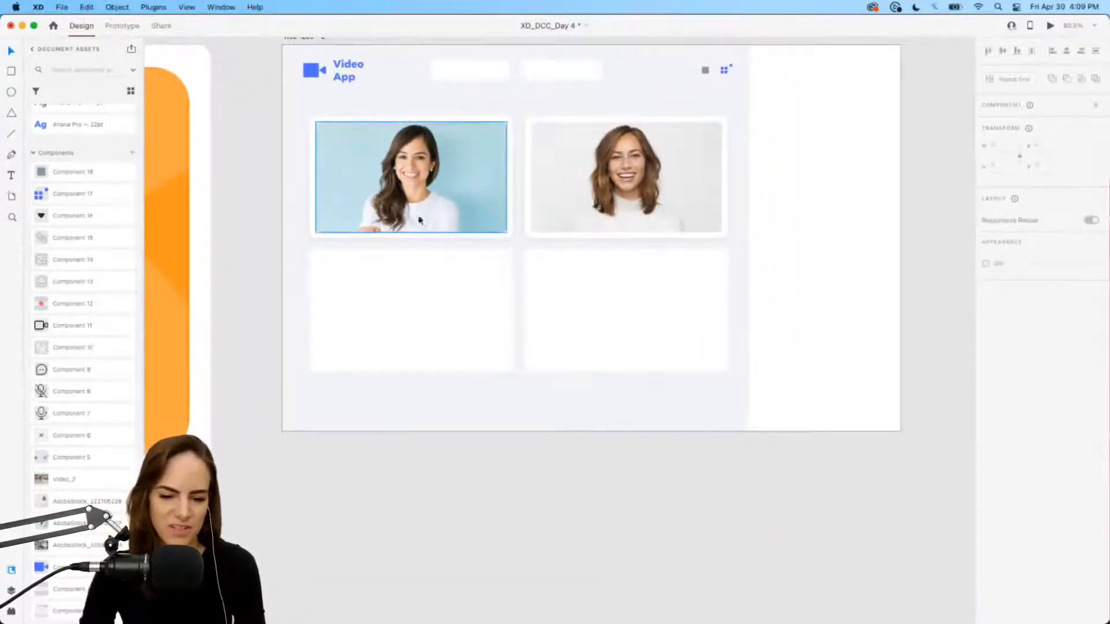
# Step: Replace the empty bottom-left card with a duplicate of the left photo card
pyautogui.click(445, 317)
pyautogui.press('Delete')
pyautogui.click(415, 183)
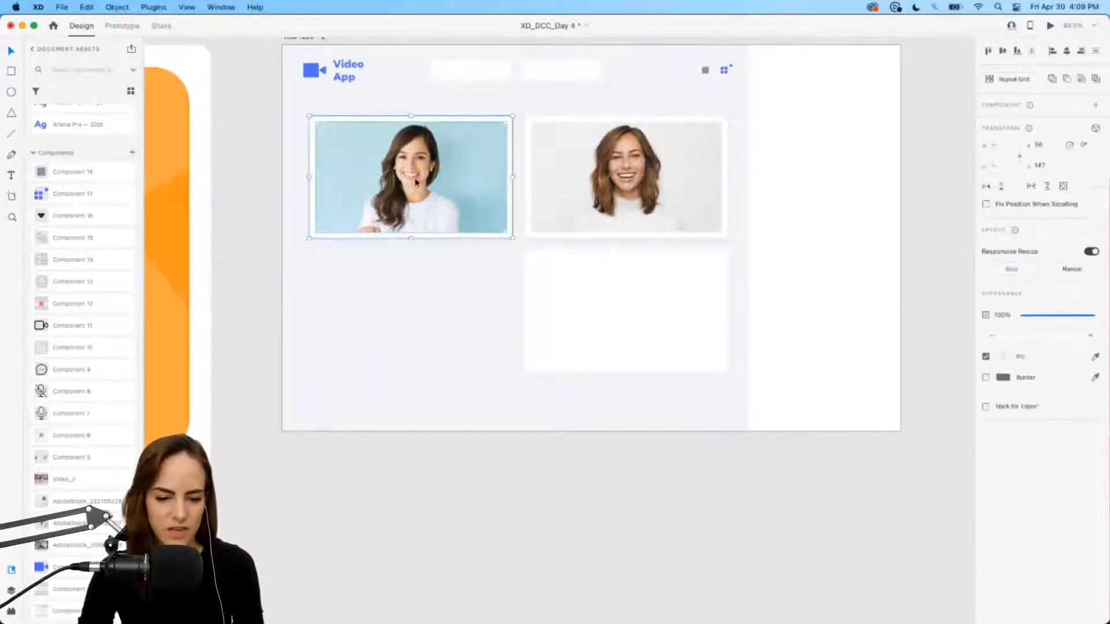
pyautogui.press('super+d')
pyautogui.moveTo(415, 183); pyautogui.dragTo(415, 327)
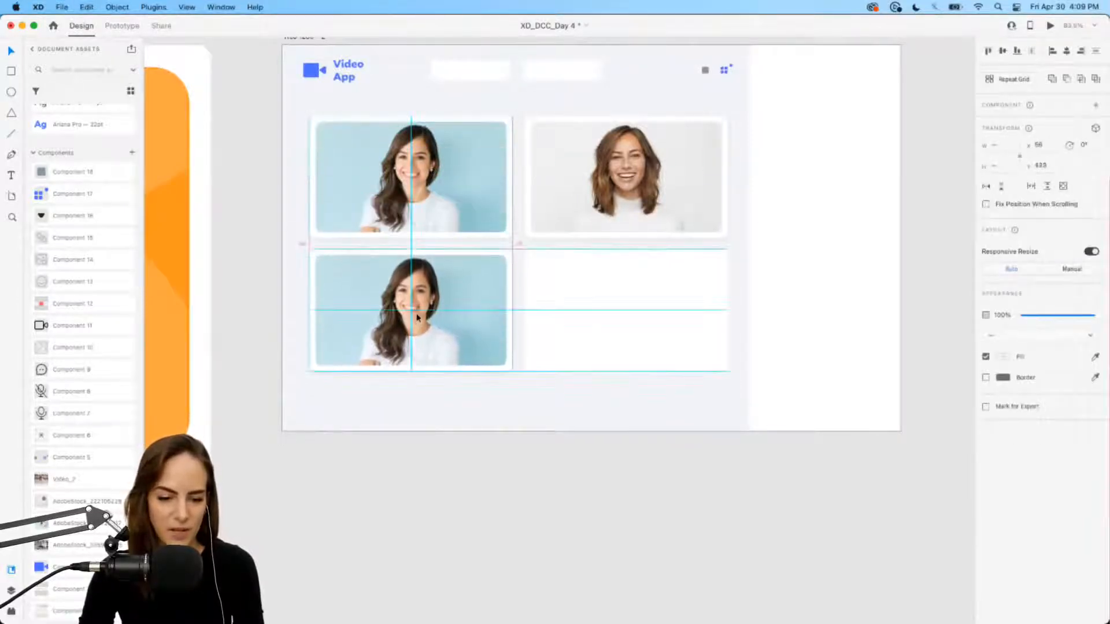
pyautogui.click(405, 399)
pyautogui.scroll(3, 405, 397)
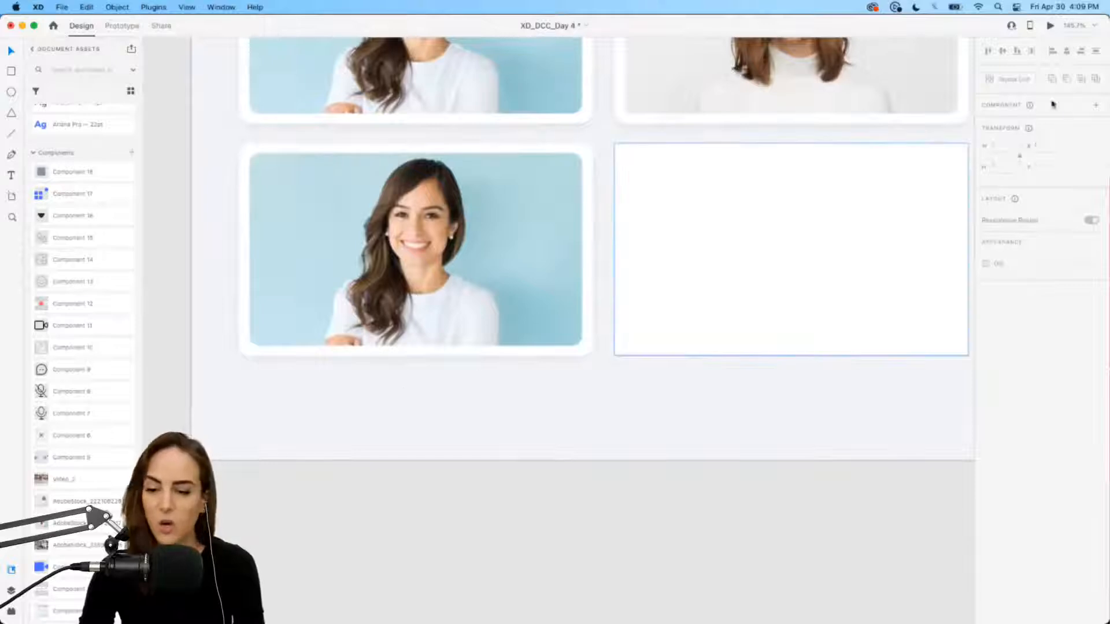
# Step: Drag the Video_2 image from Assets over the lower cards
pyautogui.click(528, 243)
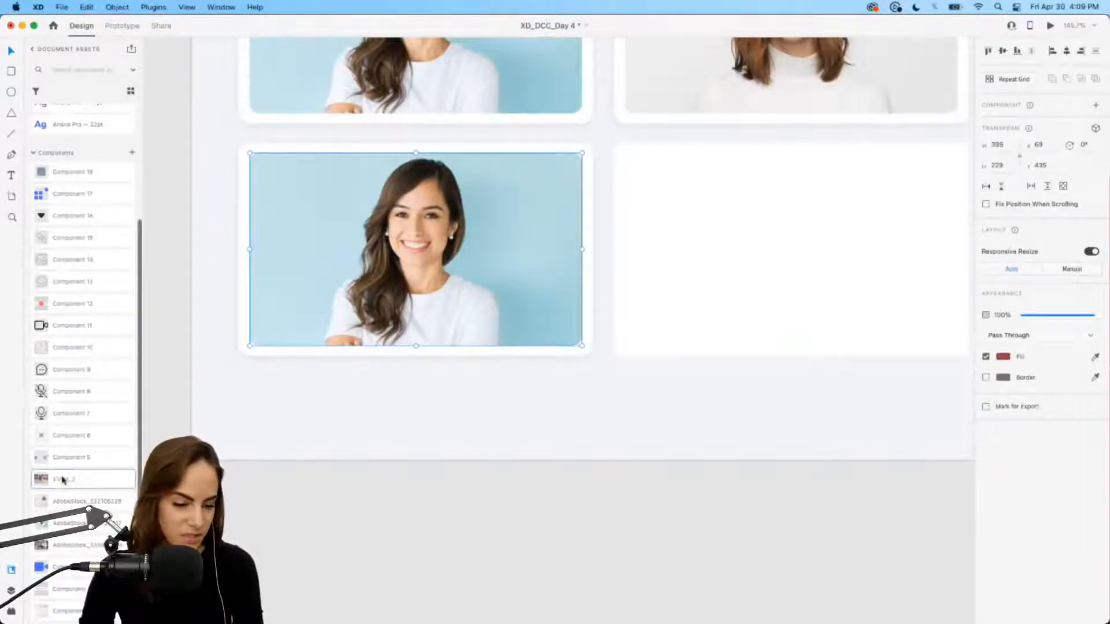
pyautogui.moveTo(63, 479); pyautogui.dragTo(451, 273)
pyautogui.scroll(-3, 489, 408)
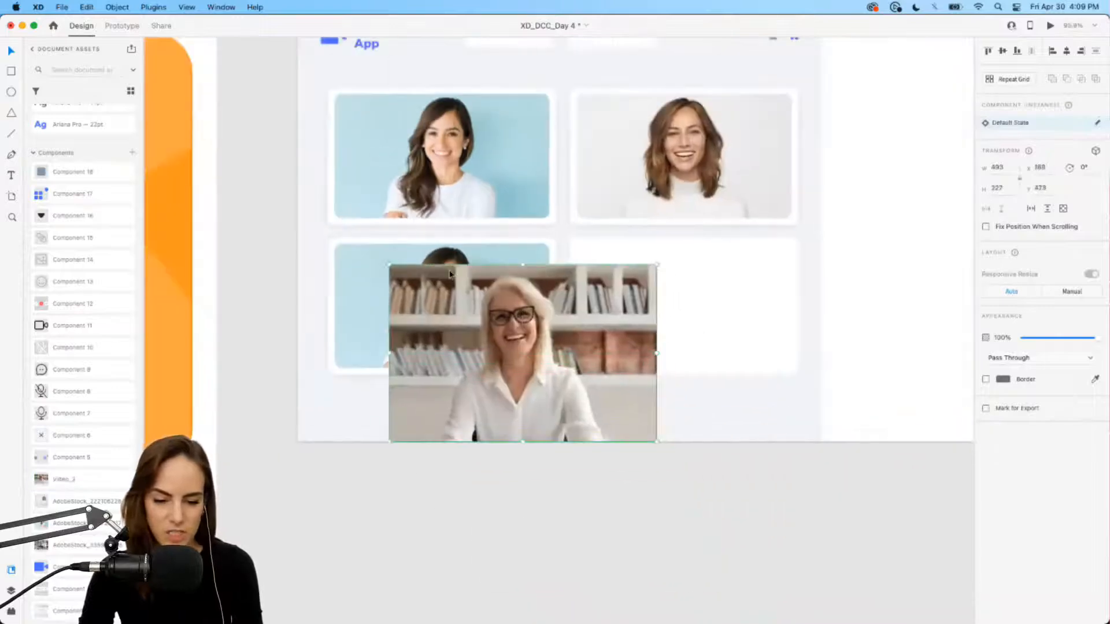
pyautogui.scroll(5, 451, 274)
pyautogui.scroll(-1, 451, 273)
# Step: Replace the lower-left card's photo with the blonde woman in glasses
pyautogui.doubleClick(458, 318)
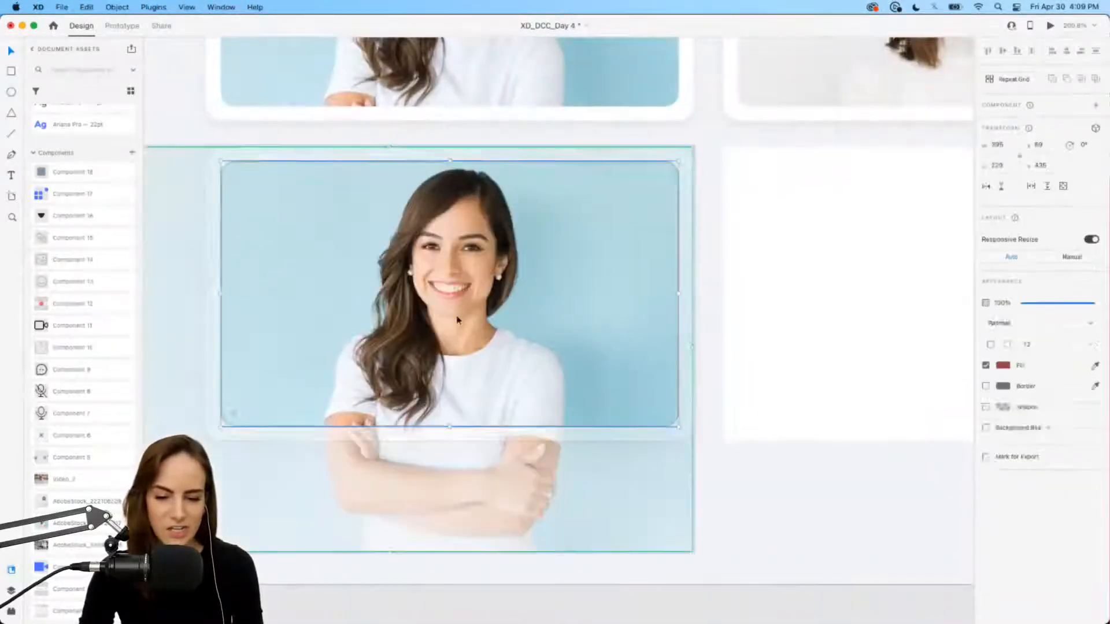
pyautogui.click(459, 317)
pyautogui.press('Delete')
pyautogui.press('super+v')
pyautogui.moveTo(519, 320); pyautogui.dragTo(401, 274)
pyautogui.scroll(-5, 401, 274)
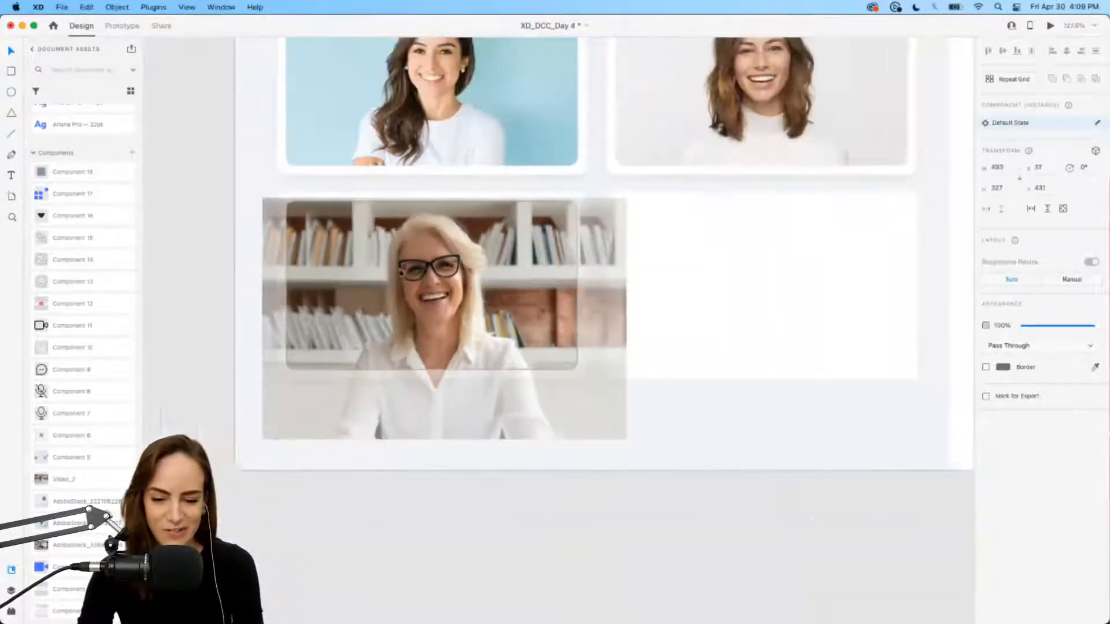
pyautogui.hscroll(3, 401, 274)
pyautogui.click(683, 424)
# Step: Delete the empty bottom-right card and duplicate the blonde woman's card into its slot
pyautogui.click(634, 330)
pyautogui.press('Delete')
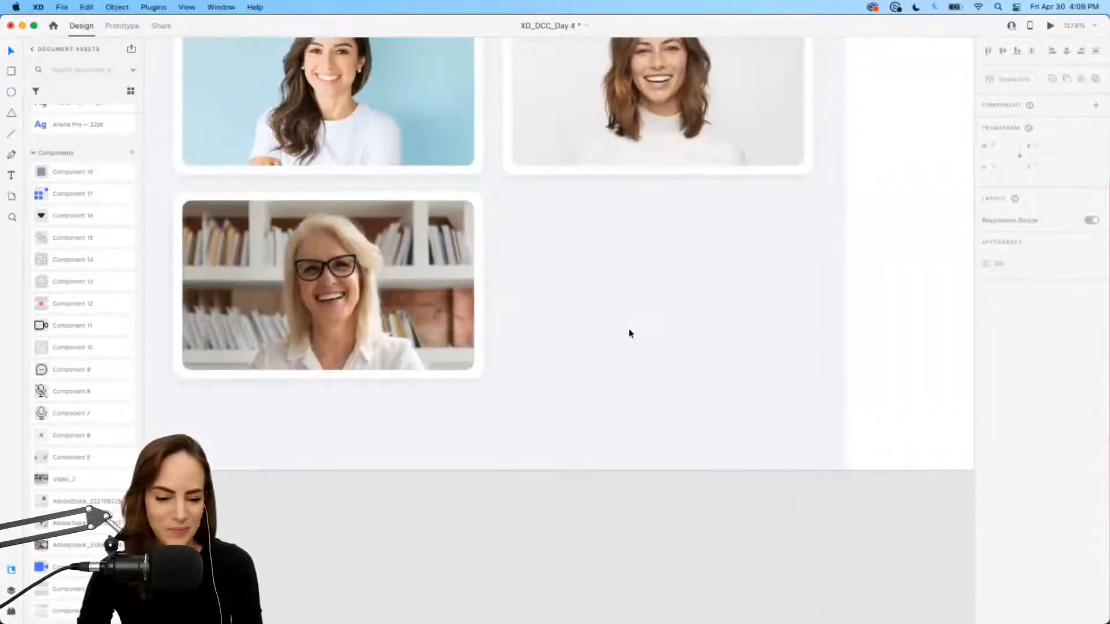
pyautogui.moveTo(559, 389); pyautogui.dragTo(689, 279)
pyautogui.press('super+d')
pyautogui.click(569, 450)
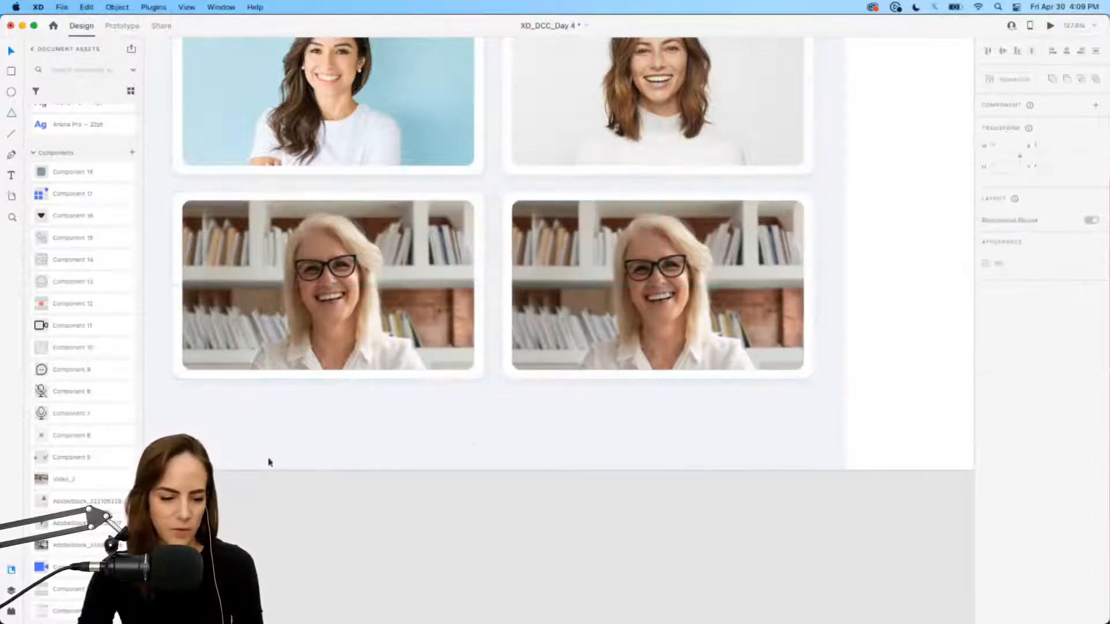
# Step: Swap the right card's photo for the polka-dot shirt woman from the AdobeStock collage
pyautogui.moveTo(58, 546); pyautogui.dragTo(487, 391)
pyautogui.press('Delete')
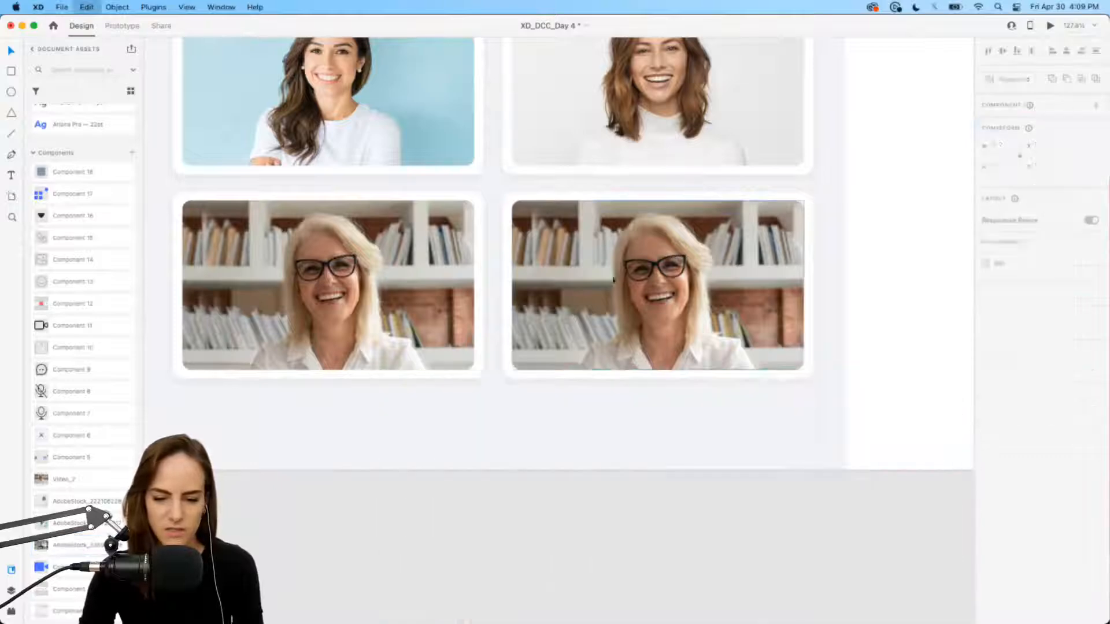
pyautogui.doubleClick(619, 275)
pyautogui.click(619, 275)
pyautogui.press('Delete')
pyautogui.press('super+v')
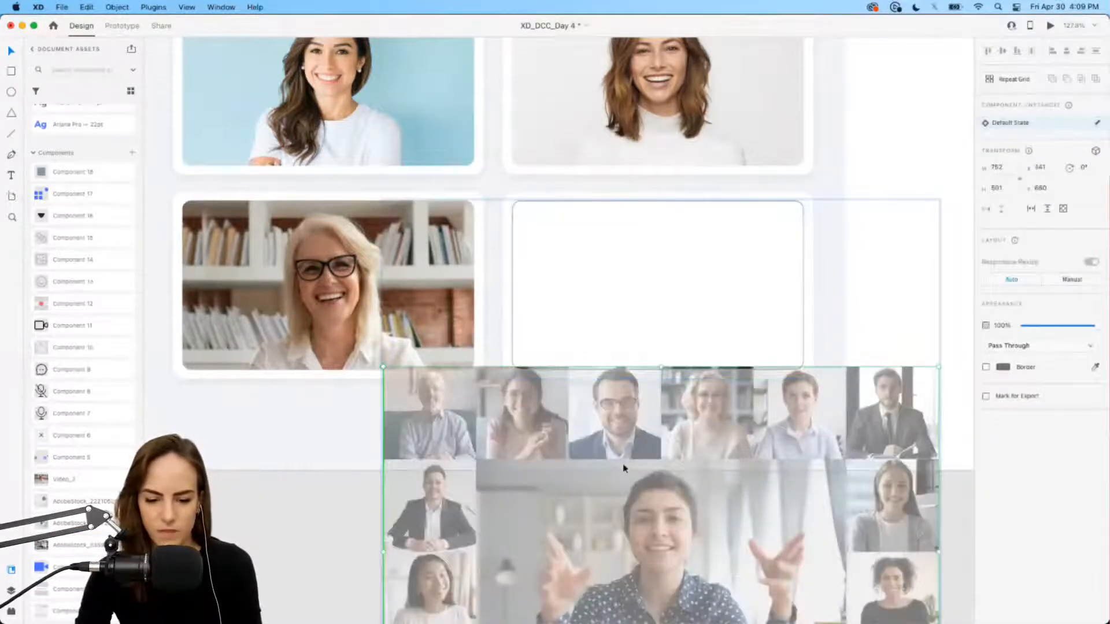
pyautogui.moveTo(625, 468); pyautogui.dragTo(615, 208)
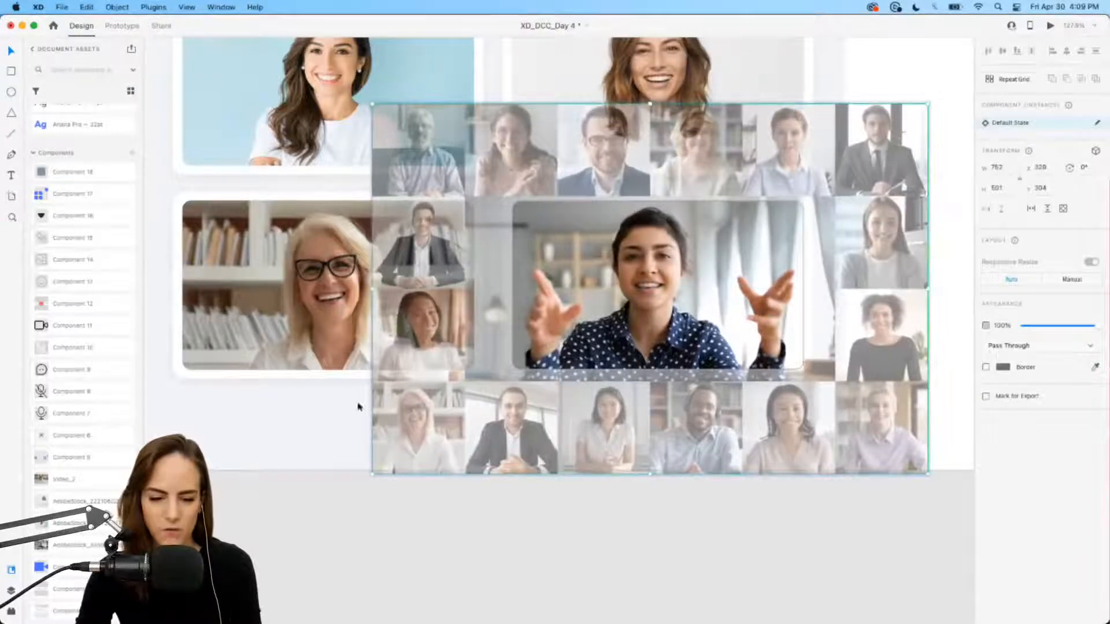
pyautogui.click(336, 420)
pyautogui.scroll(-4, 667, 340)
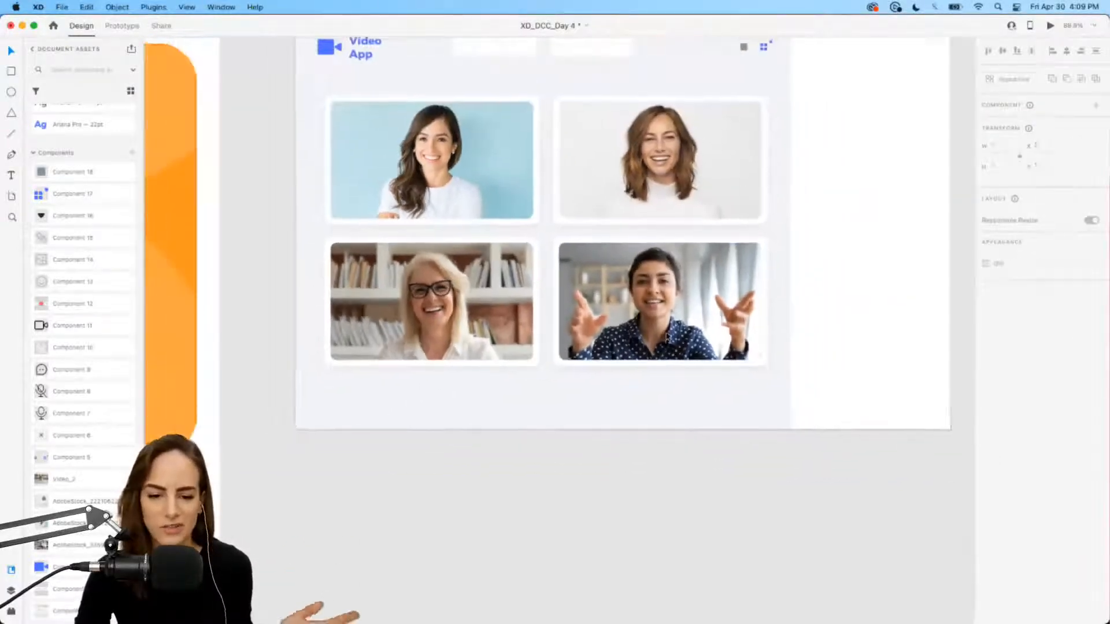
# Step: Place the camera icon component below the video cards
pyautogui.scroll(1, 667, 337)
pyautogui.hscroll(1, 667, 337)
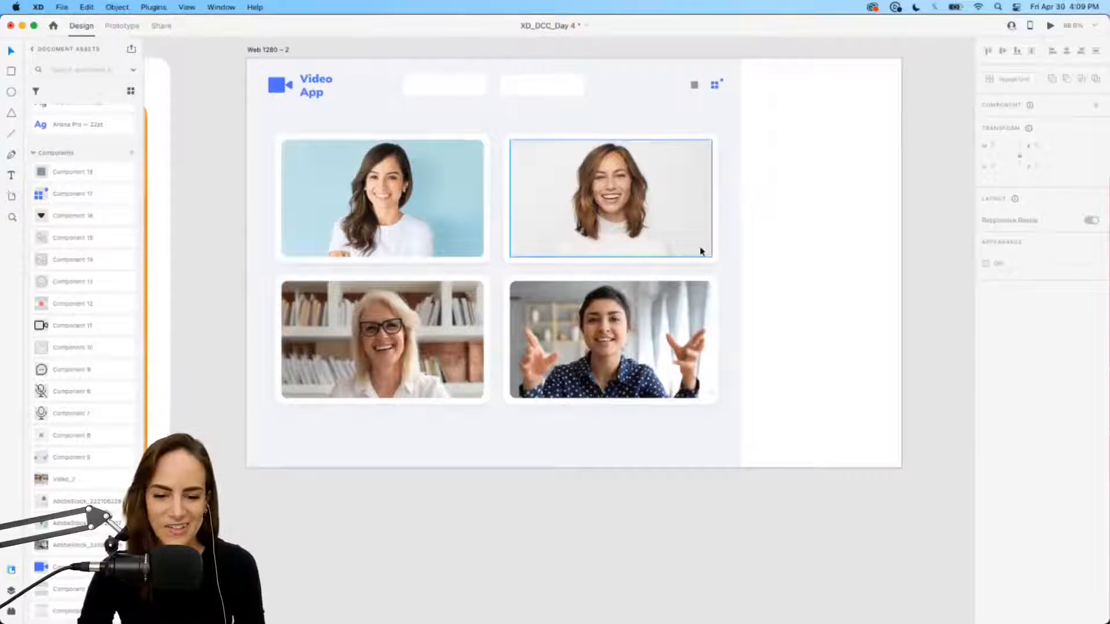
pyautogui.scroll(1, 700, 236)
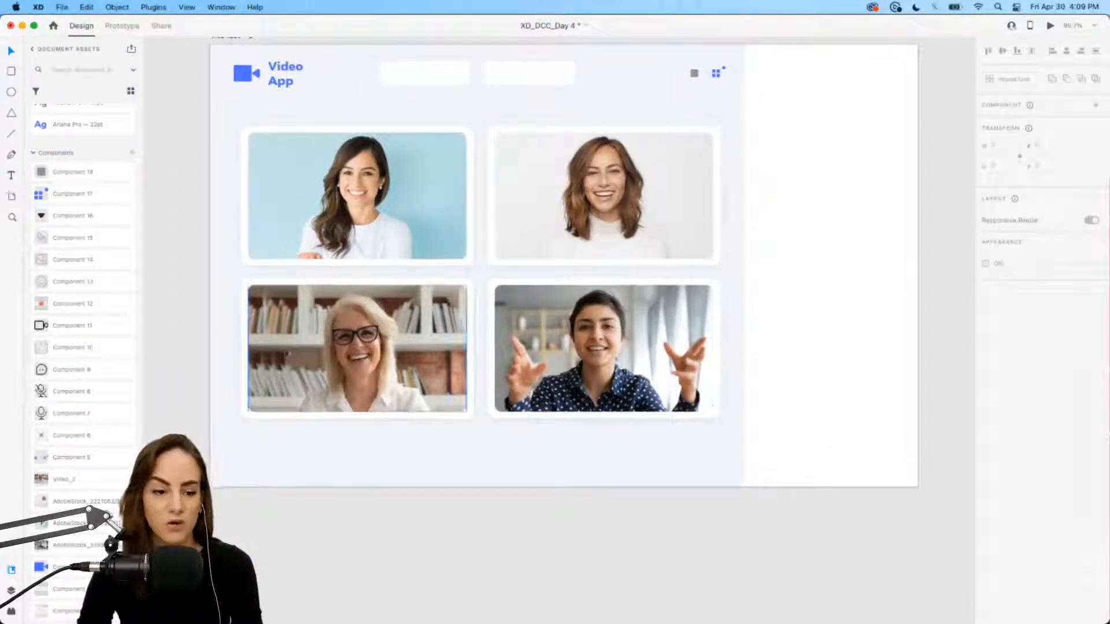
pyautogui.moveTo(44, 331); pyautogui.dragTo(562, 456)
pyautogui.scroll(10, 471, 385)
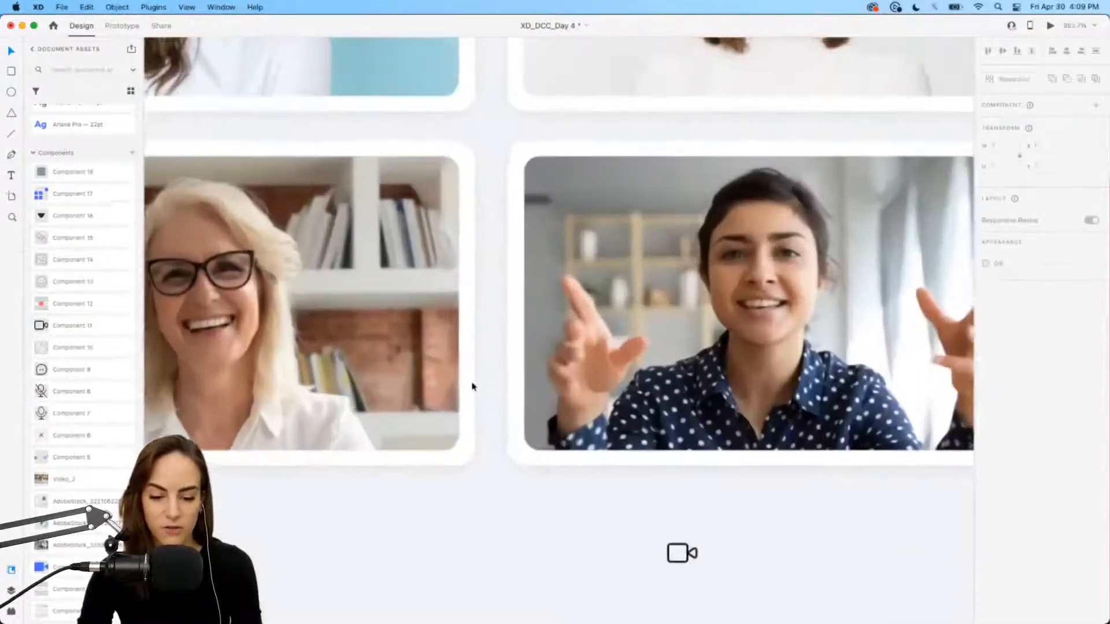
pyautogui.scroll(-2, 472, 385)
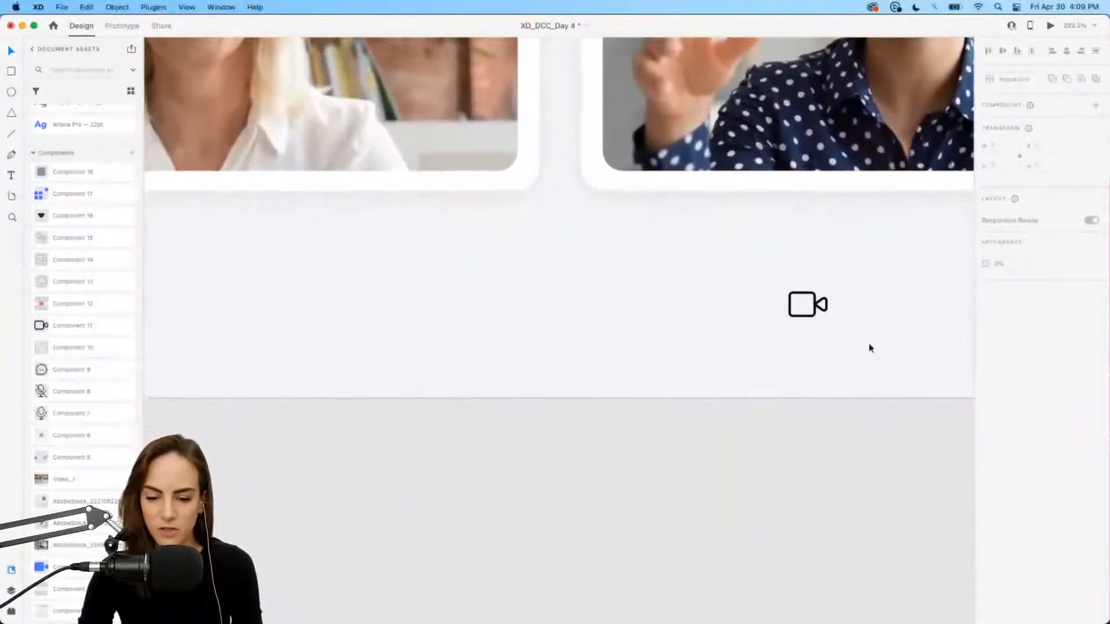
pyautogui.moveTo(815, 318); pyautogui.dragTo(730, 311)
pyautogui.click(592, 309)
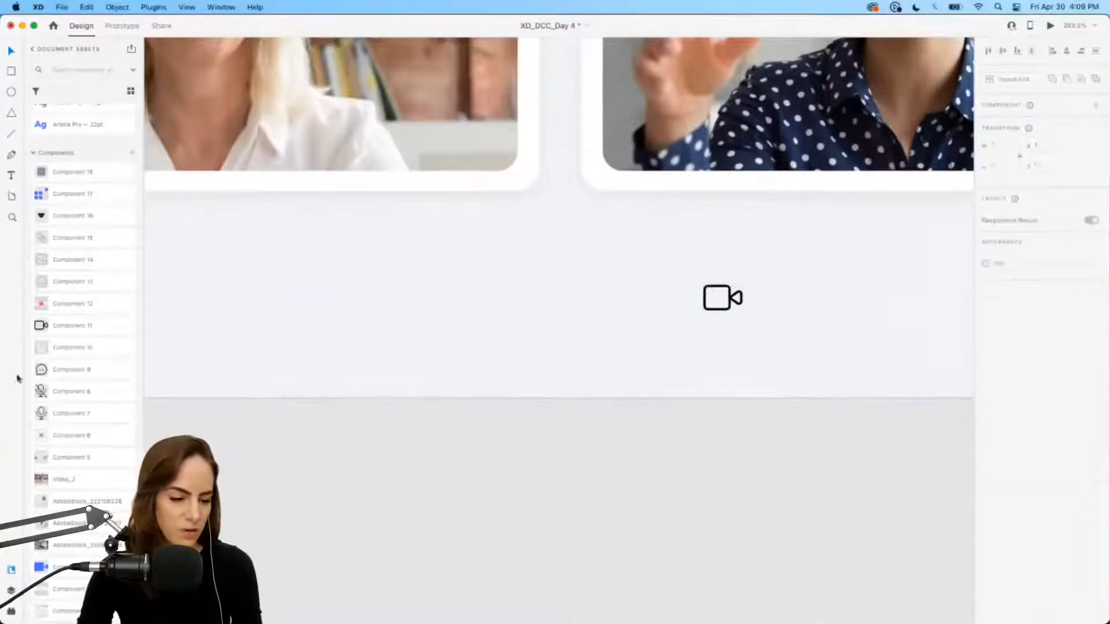
# Step: Add a white square and chat-bubble icon, space the three controls evenly, and draw a circle
pyautogui.moveTo(79, 349); pyautogui.dragTo(571, 294)
pyautogui.click(509, 304)
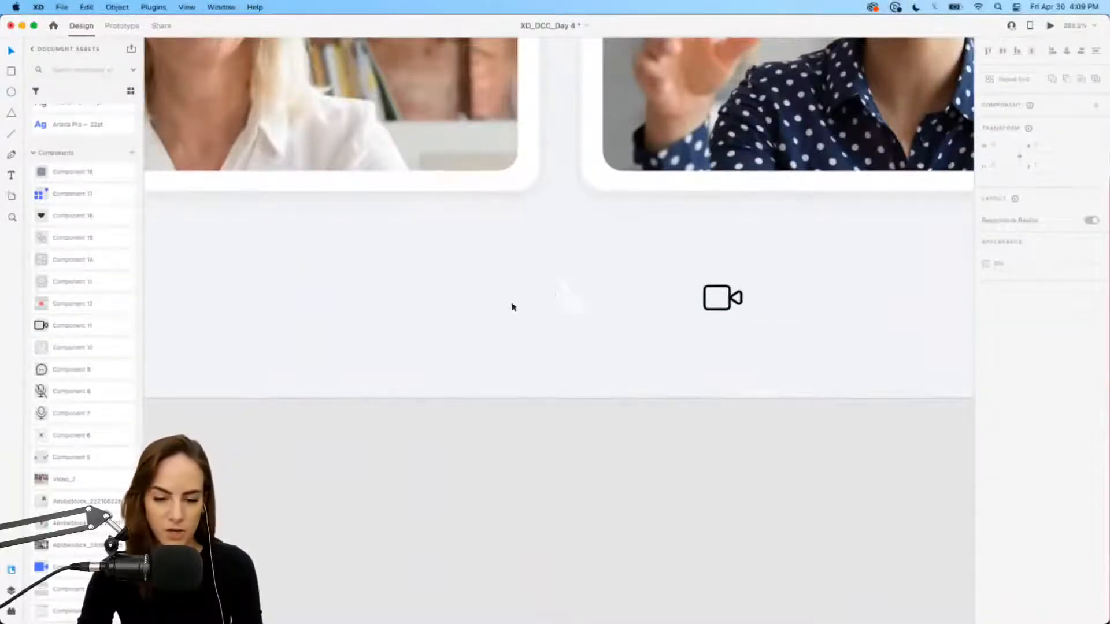
pyautogui.moveTo(64, 370); pyautogui.dragTo(467, 307)
pyautogui.click(414, 314)
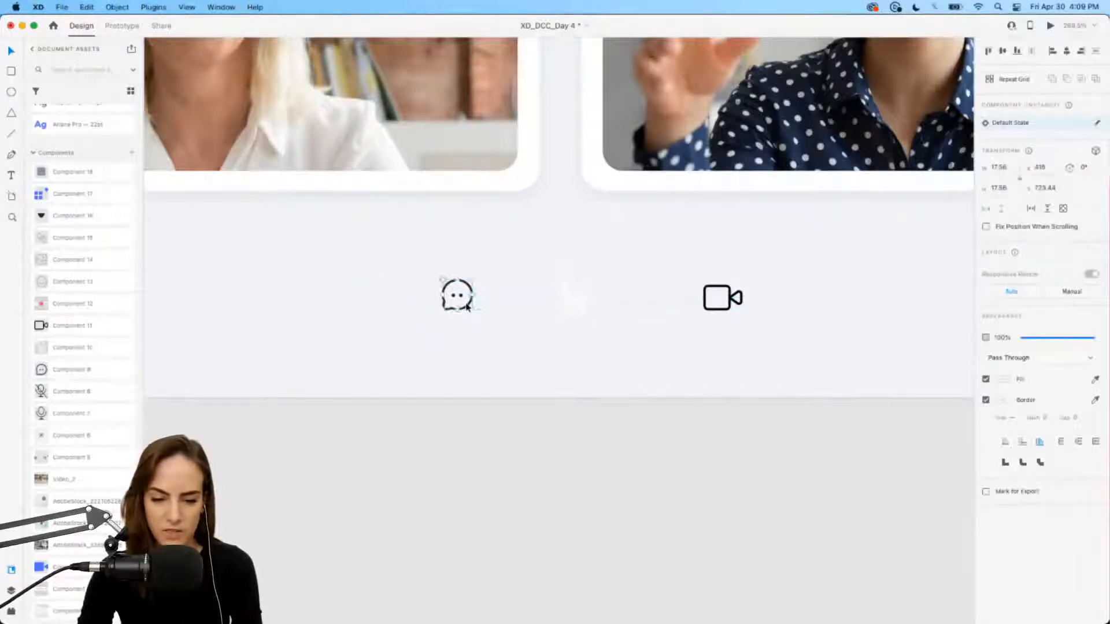
pyautogui.moveTo(584, 305); pyautogui.dragTo(570, 303)
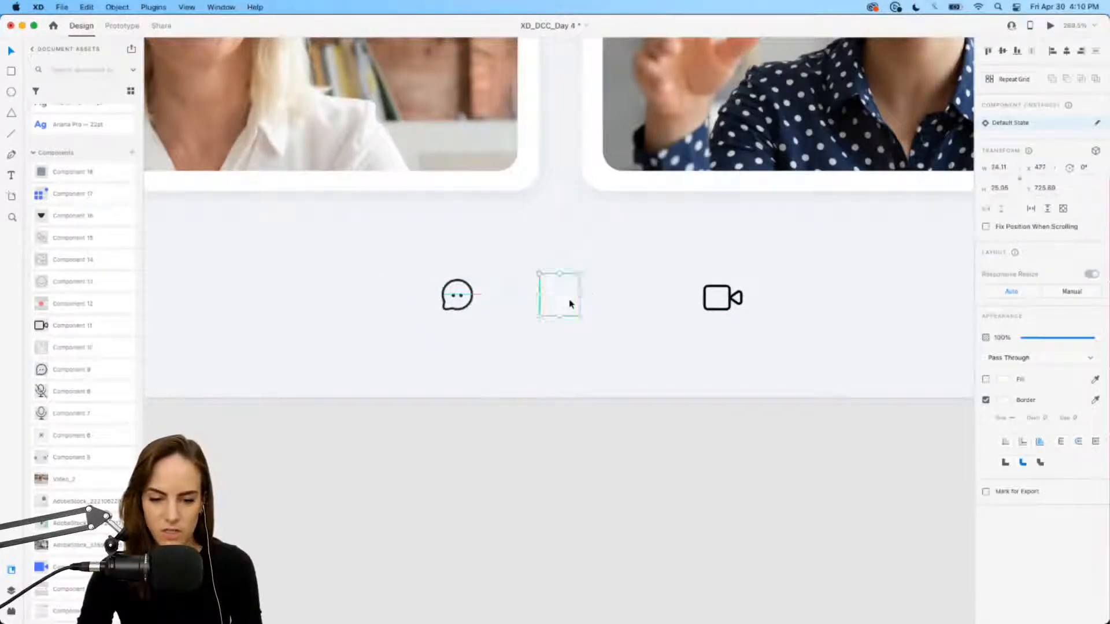
pyautogui.moveTo(740, 308); pyautogui.dragTo(674, 305)
pyautogui.moveTo(473, 299); pyautogui.dragTo(455, 298)
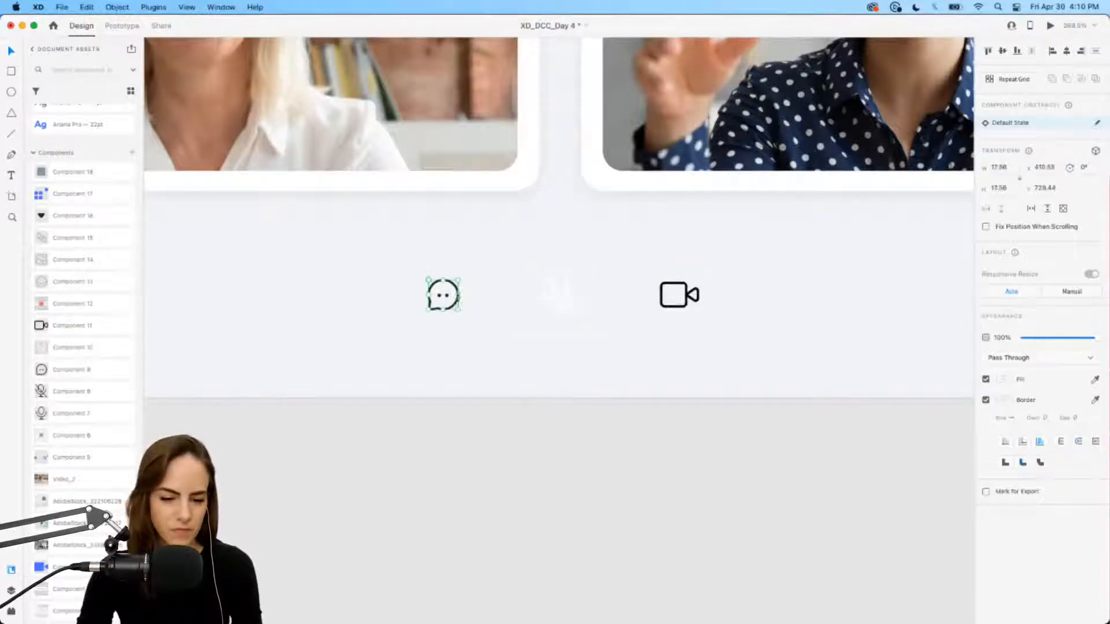
pyautogui.click(496, 307)
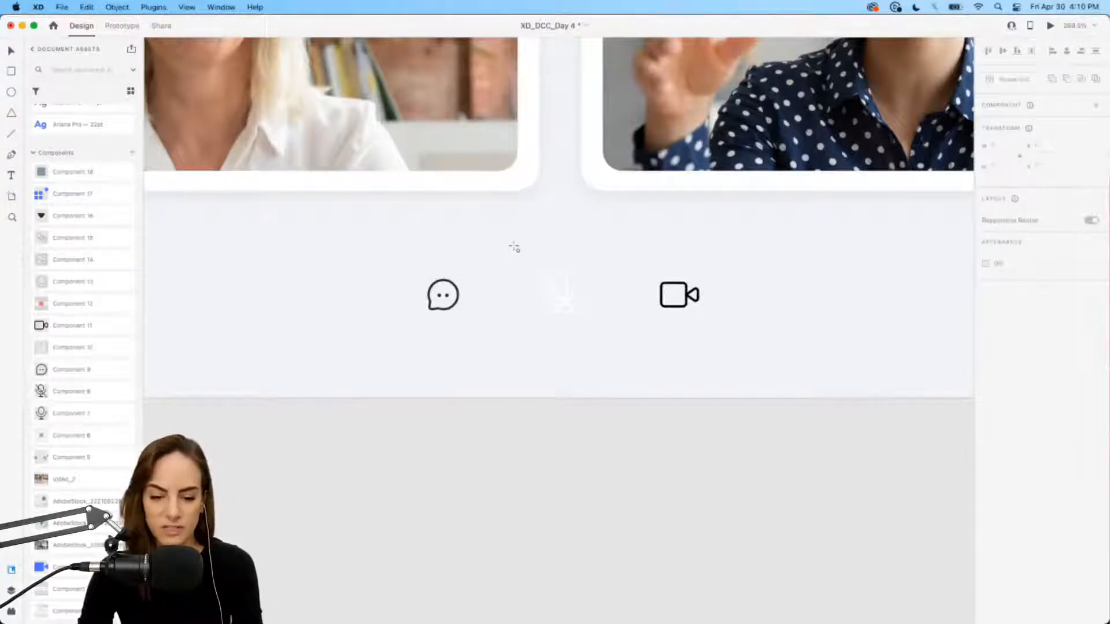
pyautogui.moveTo(516, 249); pyautogui.dragTo(635, 343)
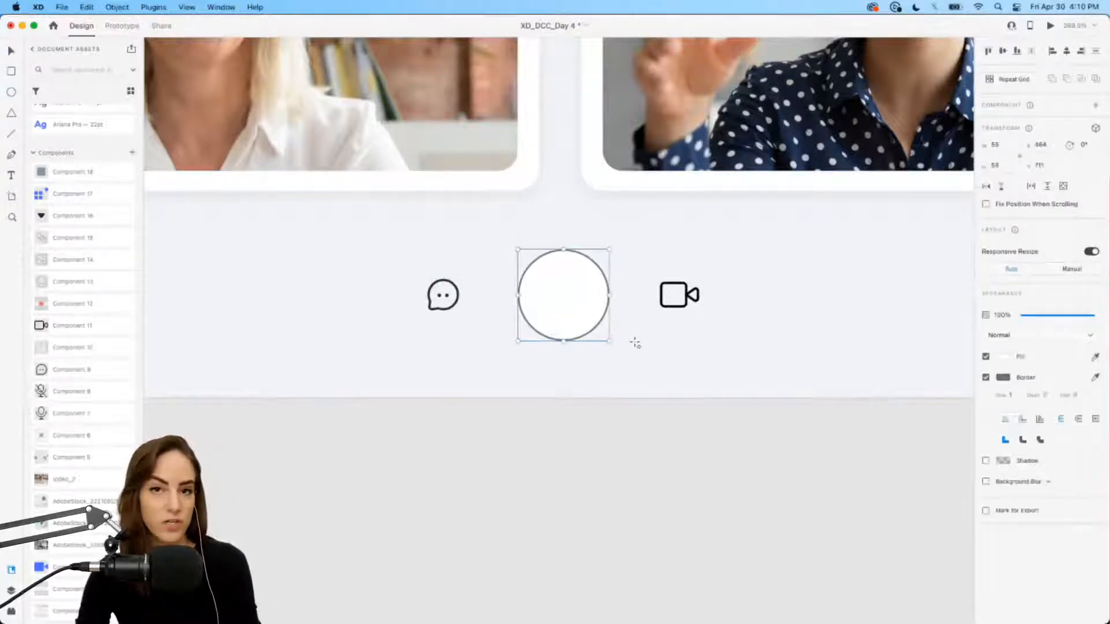
# Step: Turn the circle into a borderless red button with the muted-microphone icon, slightly enlarged
pyautogui.press('Left')
pyautogui.press('Left')
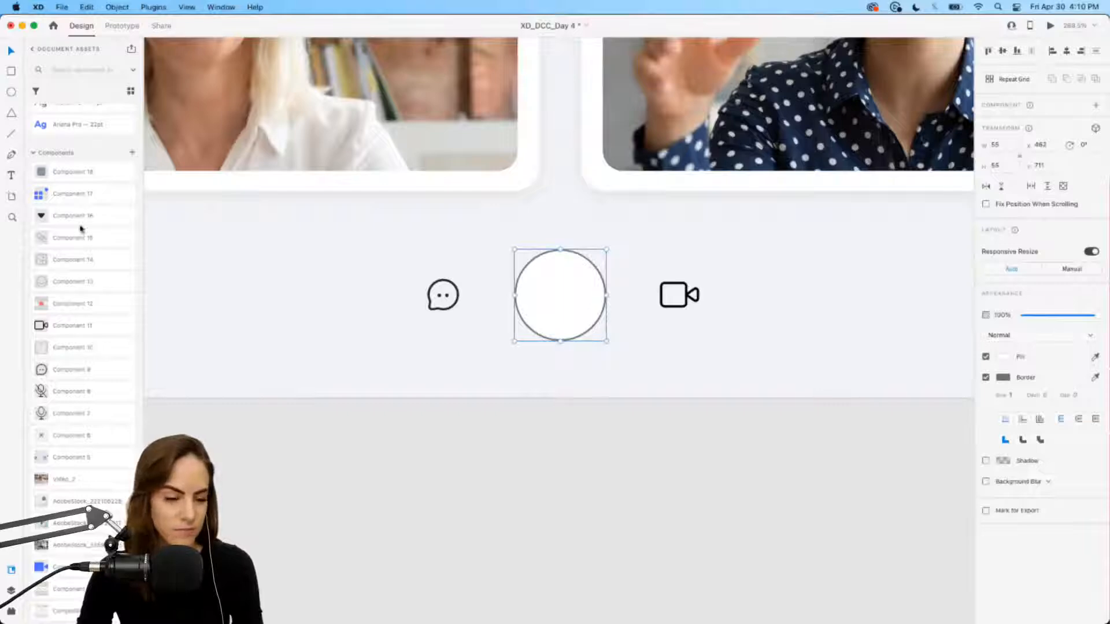
pyautogui.scroll(5, 81, 228)
pyautogui.click(81, 136)
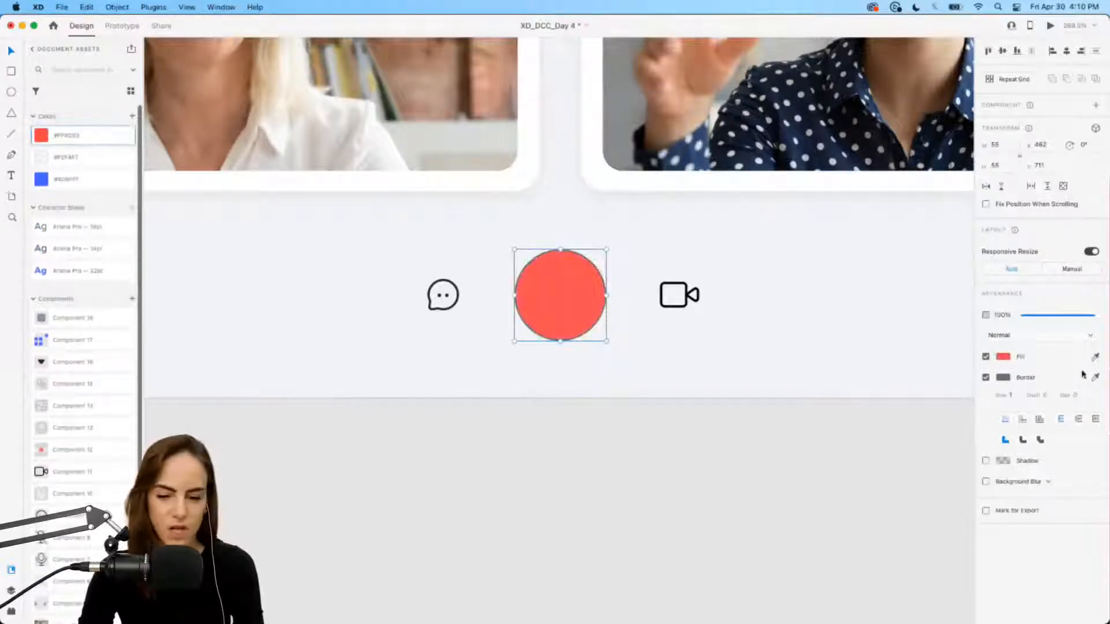
pyautogui.click(986, 377)
pyautogui.press('super+v')
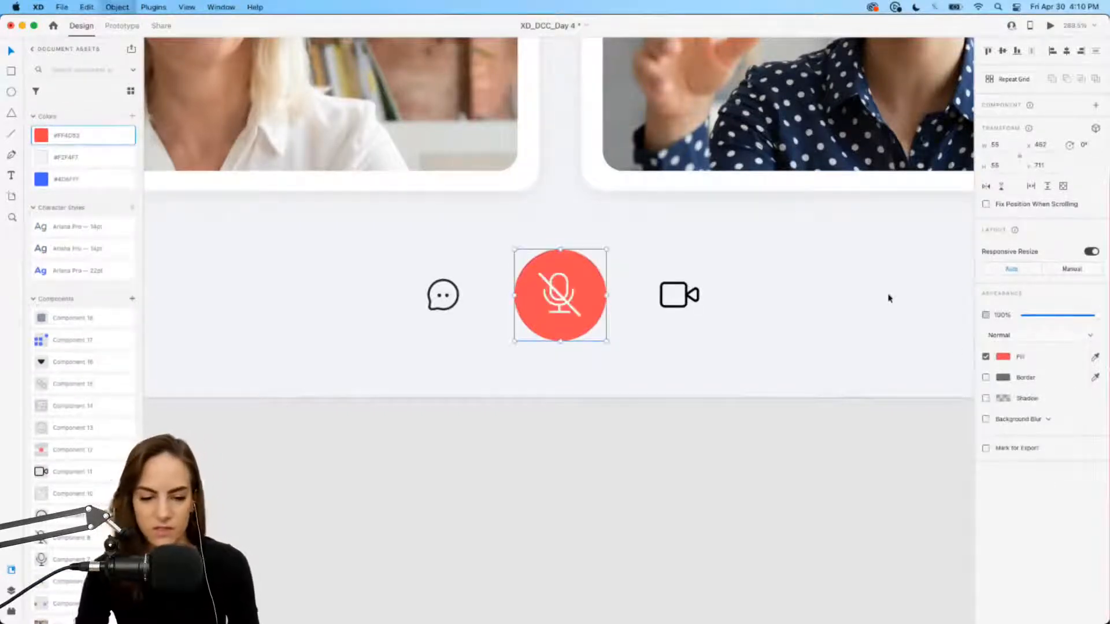
pyautogui.moveTo(508, 252); pyautogui.dragTo(547, 260)
# Step: Copy the circle over to the chat icon
pyautogui.scroll(-5, 547, 260)
pyautogui.scroll(2, 547, 260)
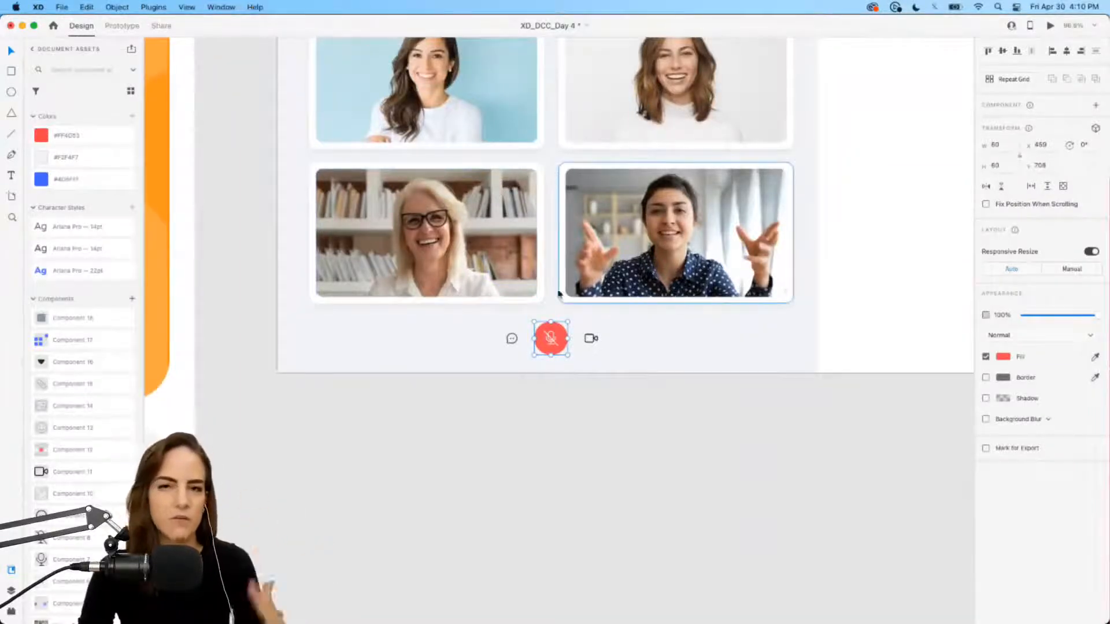
pyautogui.scroll(5, 543, 391)
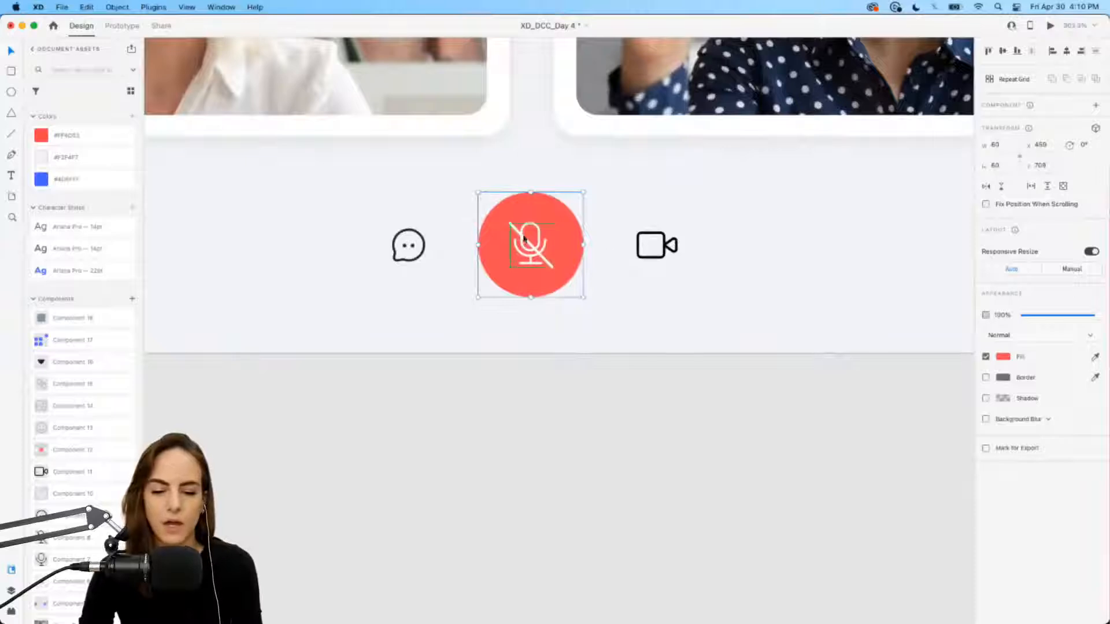
pyautogui.moveTo(531, 229); pyautogui.dragTo(424, 229)
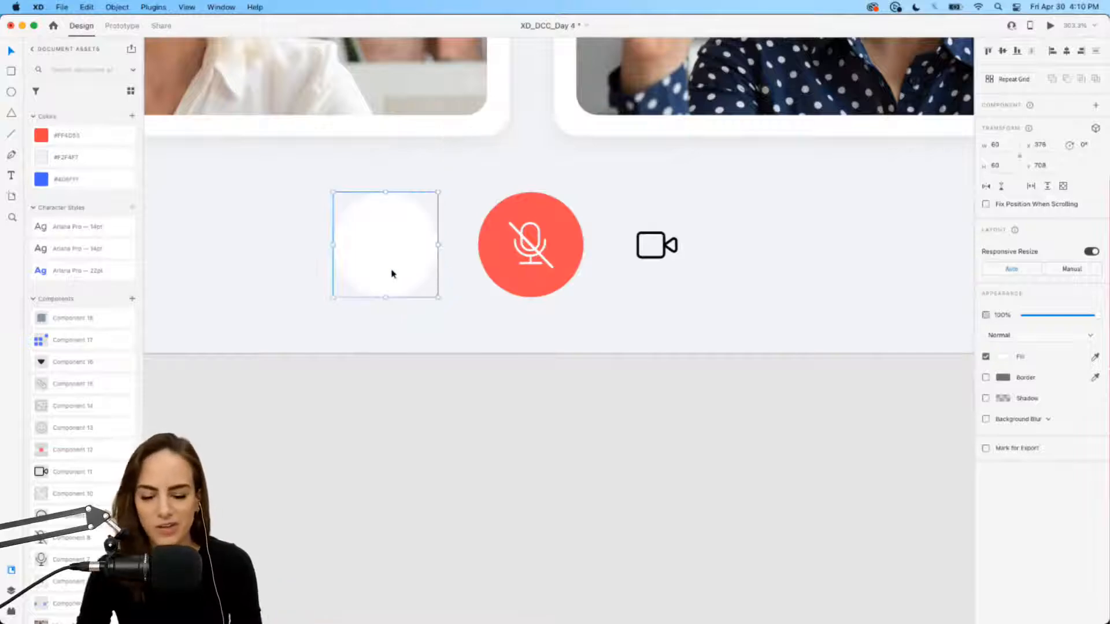
# Step: Place white circles behind the chat and camera icons, centring each icon
pyautogui.press('super+shift+[')
pyautogui.moveTo(407, 260); pyautogui.dragTo(710, 280)
pyautogui.click(410, 271)
pyautogui.press('super+[')
pyautogui.press('super+[')
pyautogui.press('super+[')
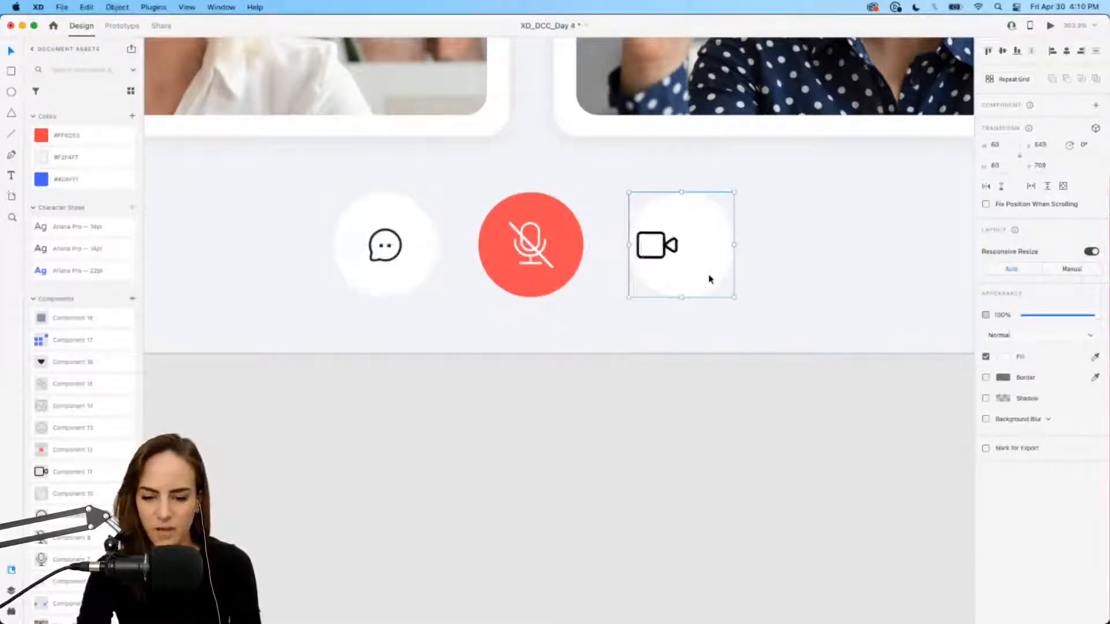
pyautogui.moveTo(670, 247); pyautogui.dragTo(693, 247)
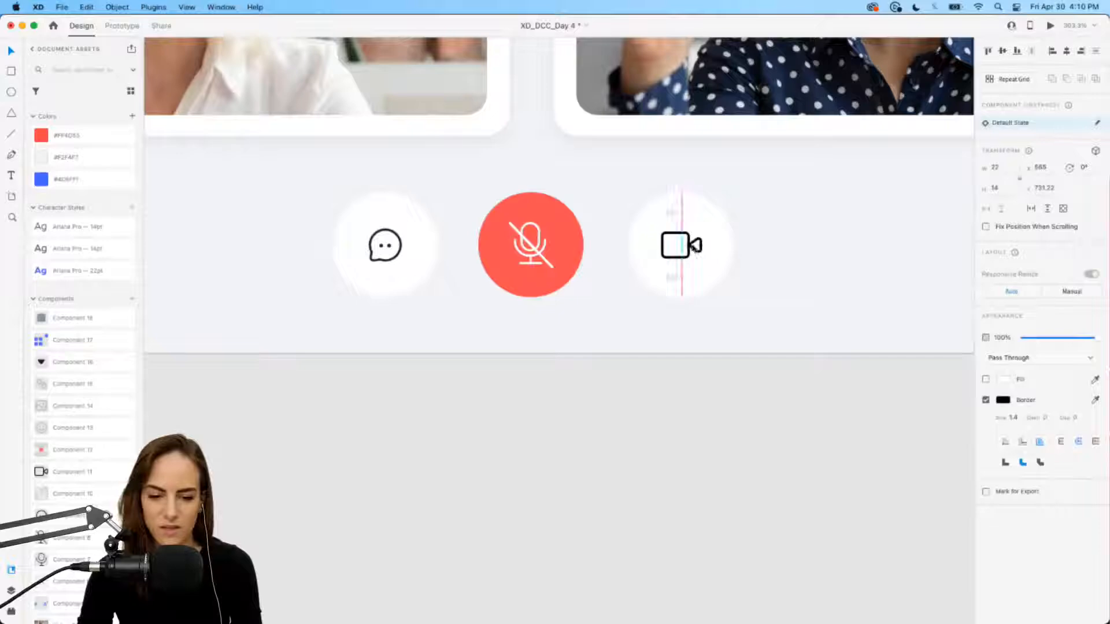
# Step: Select the three call buttons and group them with Cmd+G
pyautogui.moveTo(772, 315); pyautogui.dragTo(236, 204)
pyautogui.press('super+g')
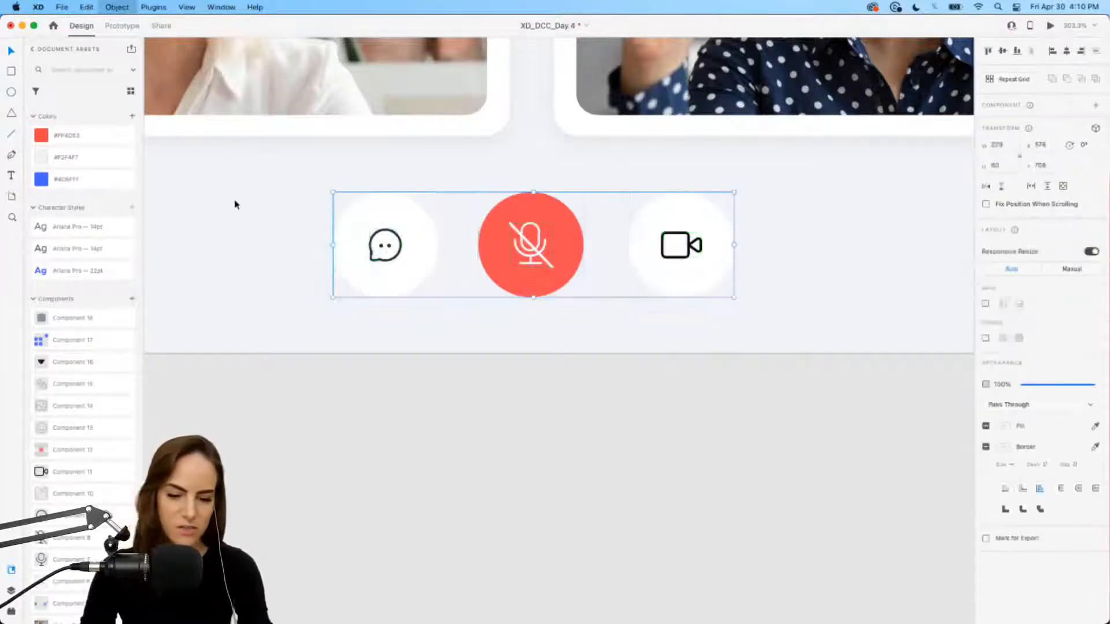
pyautogui.scroll(-10, 414, 226)
pyautogui.scroll(3, 414, 225)
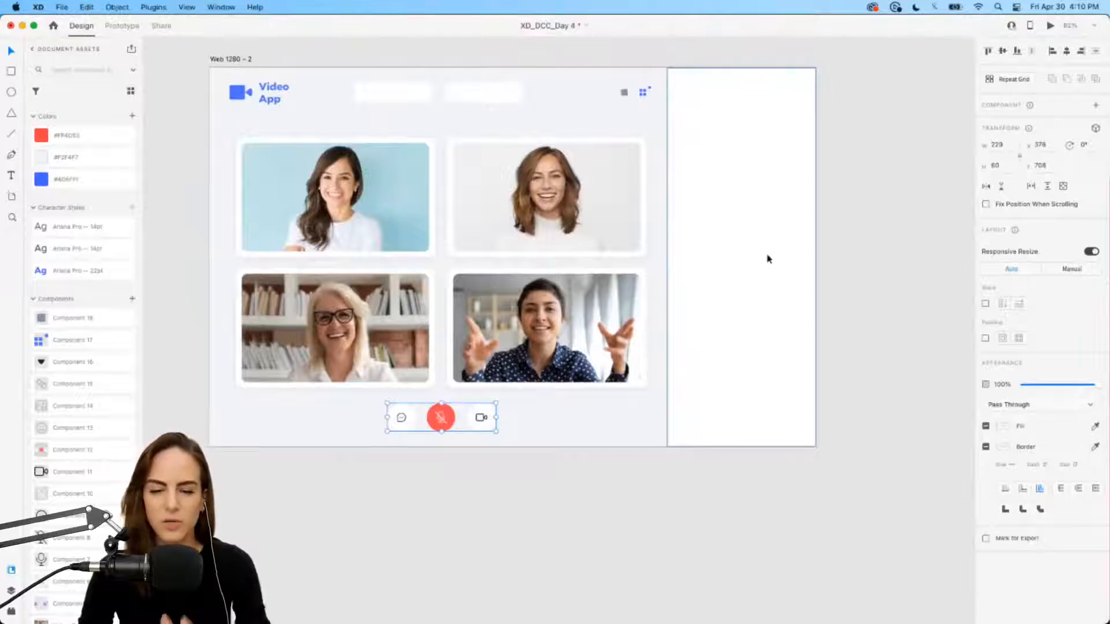
# Step: Add a '4 Attendees' heading at the side panel's top with the 14pt style and lowered opacity
pyautogui.scroll(5, 768, 259)
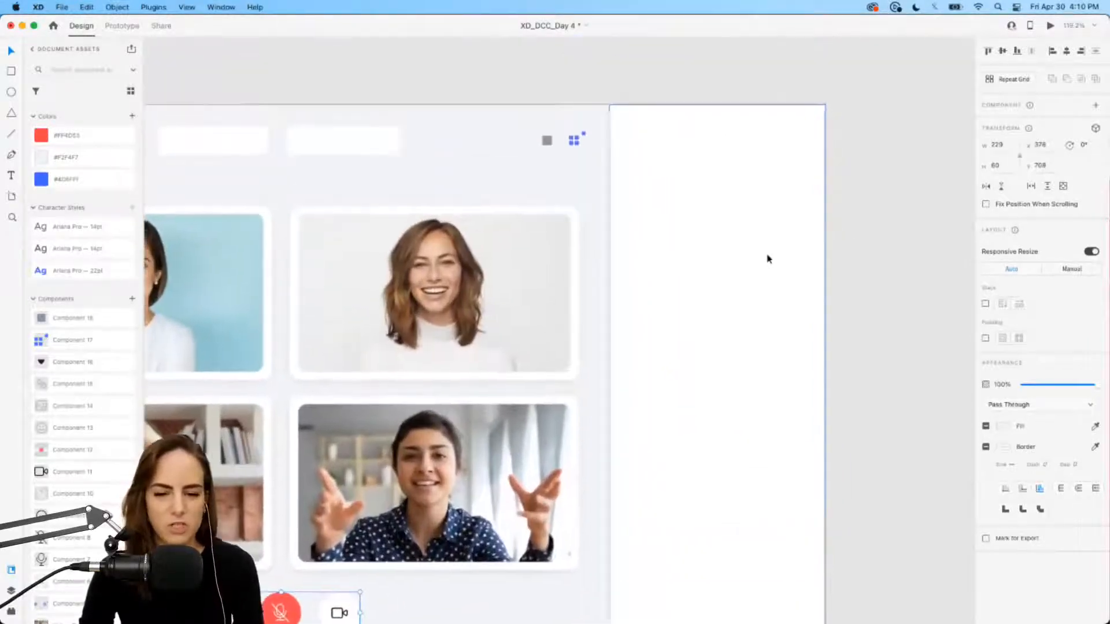
pyautogui.scroll(-1, 768, 259)
pyautogui.hscroll(1, 768, 259)
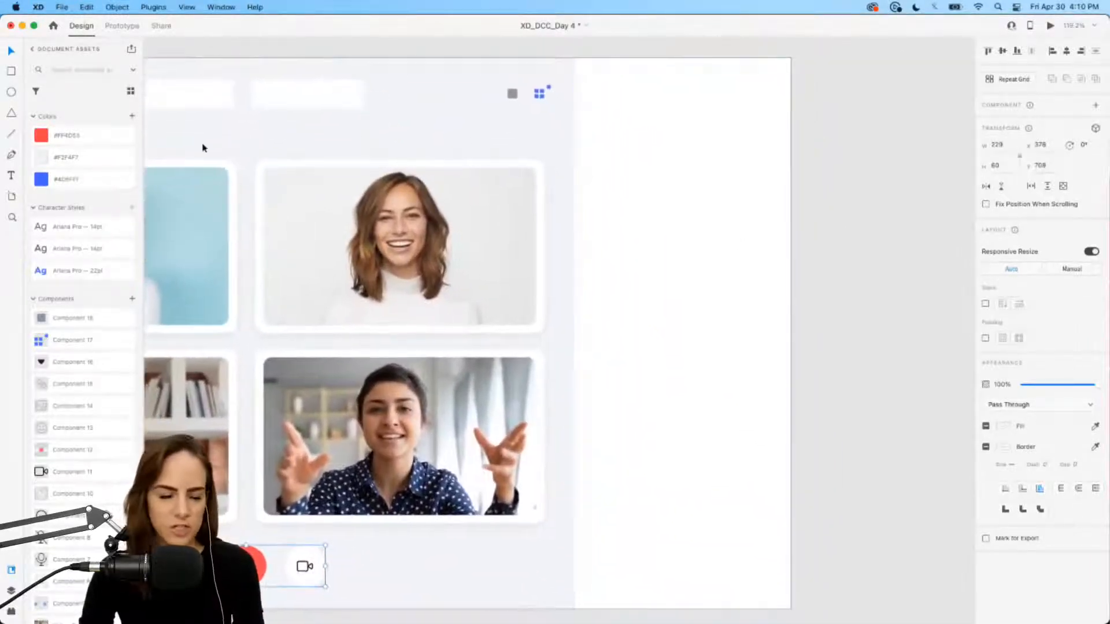
pyautogui.click(11, 175)
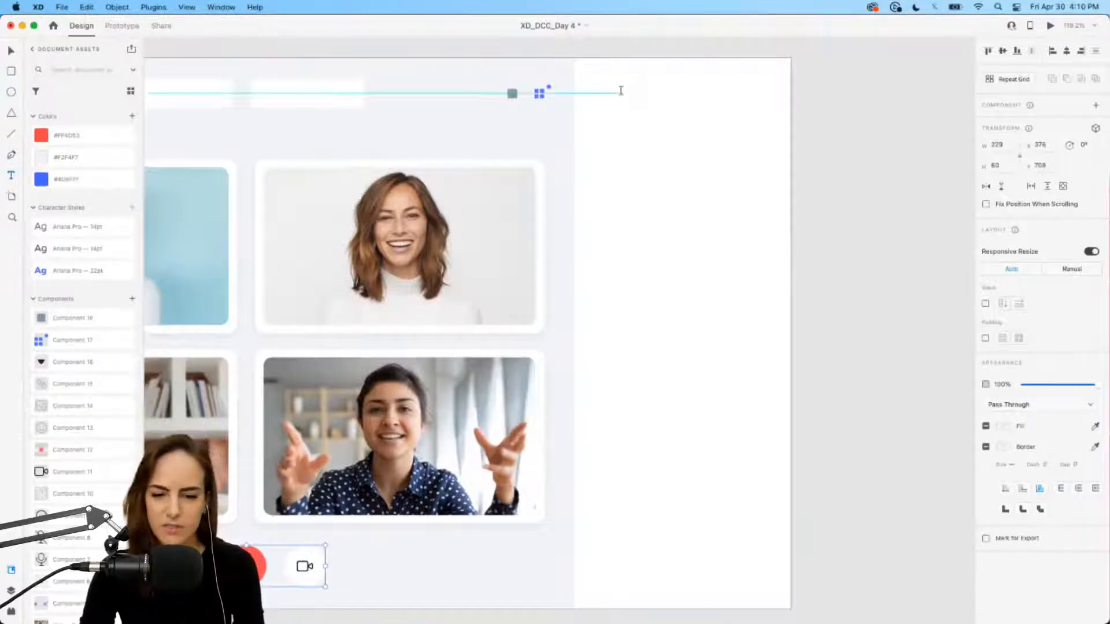
pyautogui.moveTo(614, 91); pyautogui.dragTo(727, 125)
pyautogui.write('S')
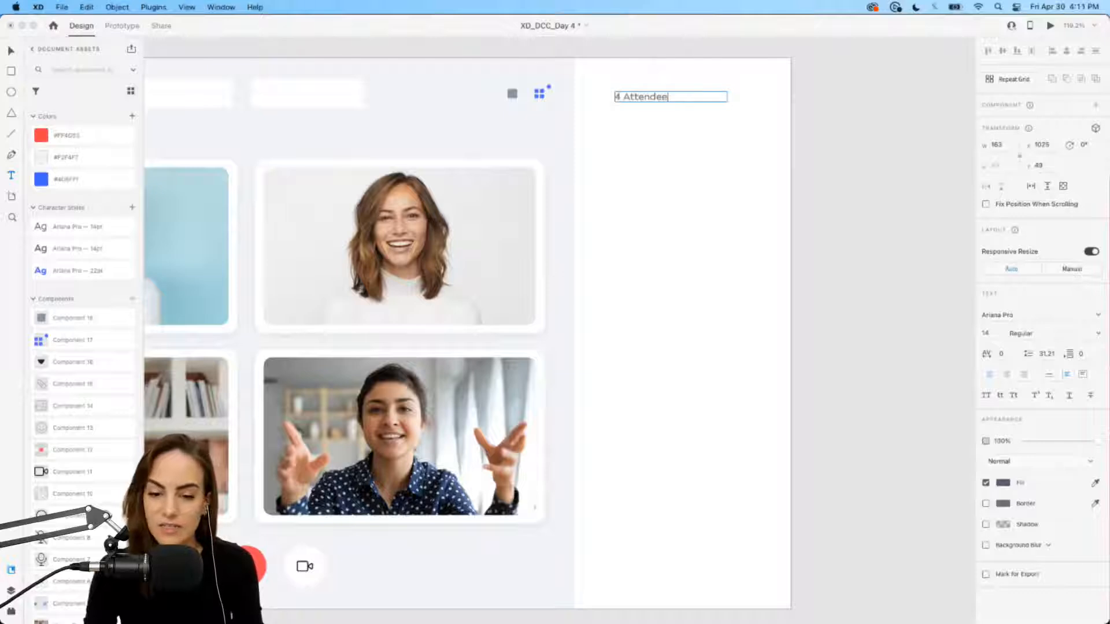
pyautogui.press('Escape')
pyautogui.click(1047, 375)
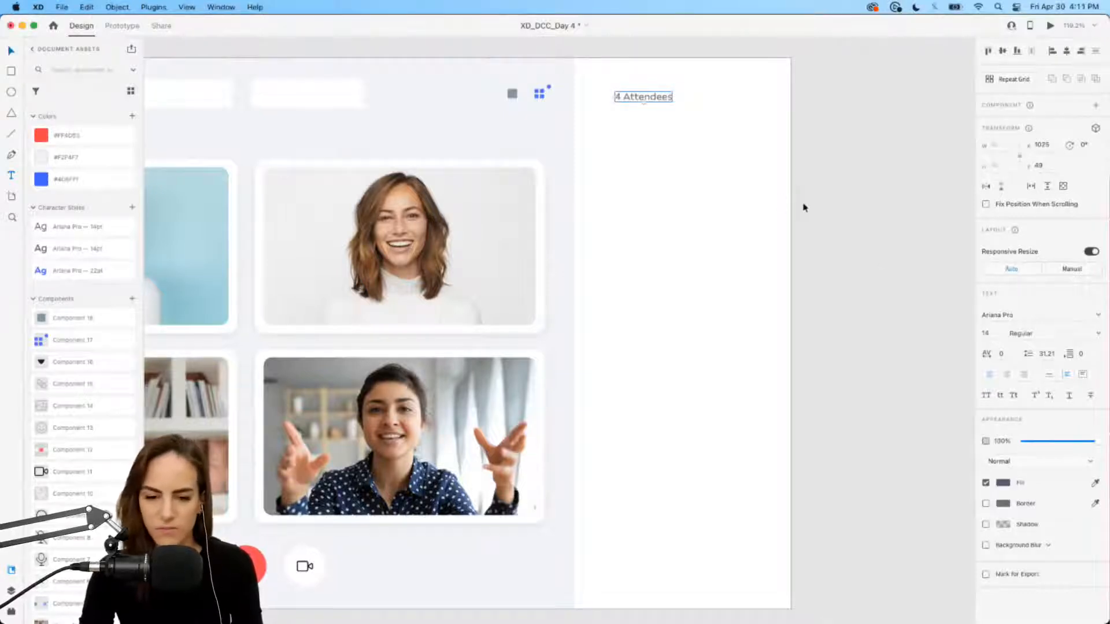
pyautogui.moveTo(641, 99); pyautogui.dragTo(625, 113)
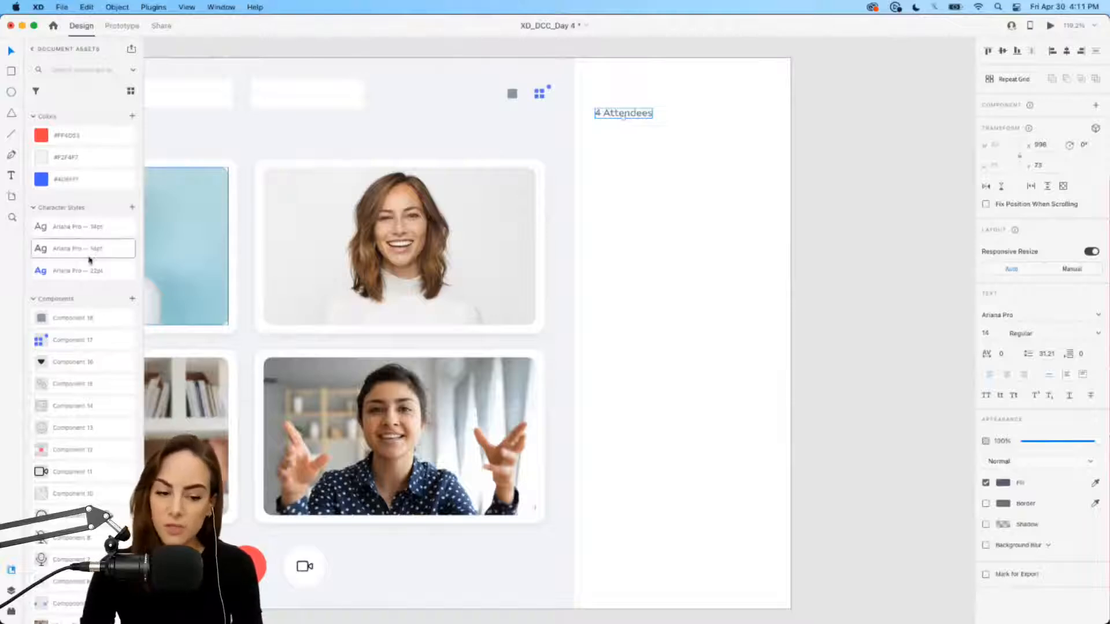
pyautogui.click(83, 250)
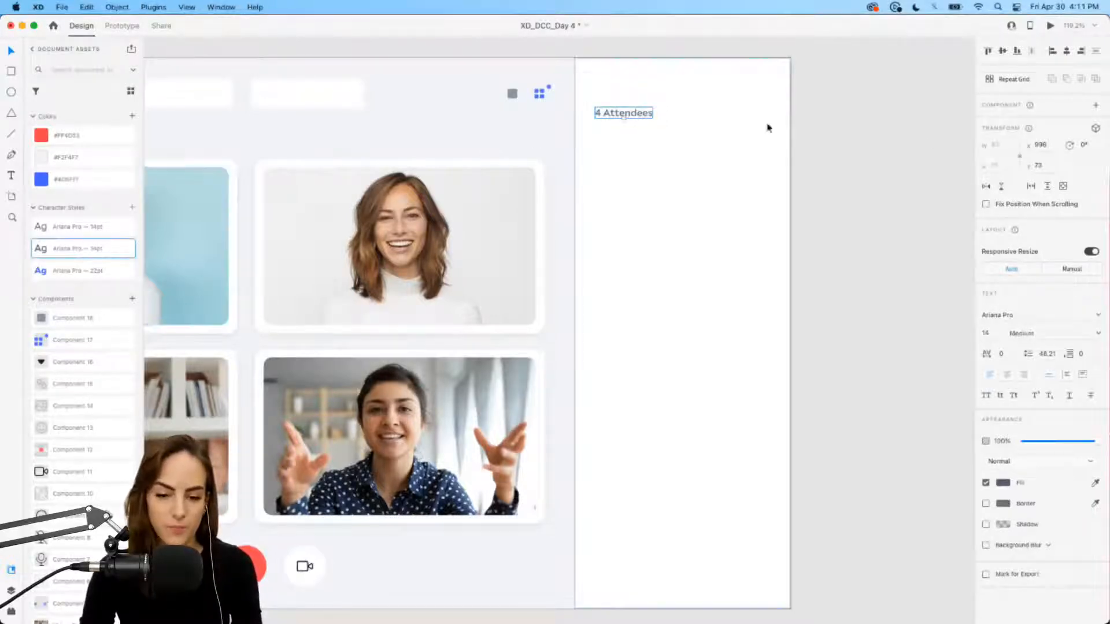
pyautogui.moveTo(1068, 443); pyautogui.dragTo(1061, 443)
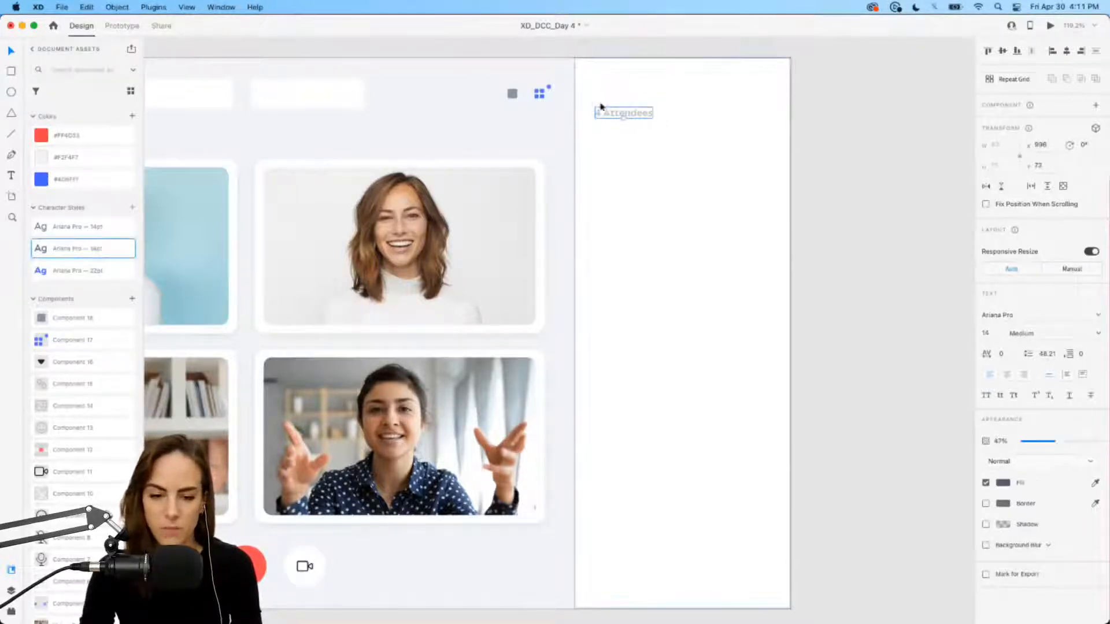
pyautogui.moveTo(602, 112); pyautogui.dragTo(605, 108)
# Step: Place the X close icon component at the panel's top-right corner
pyautogui.scroll(-5, 65, 523)
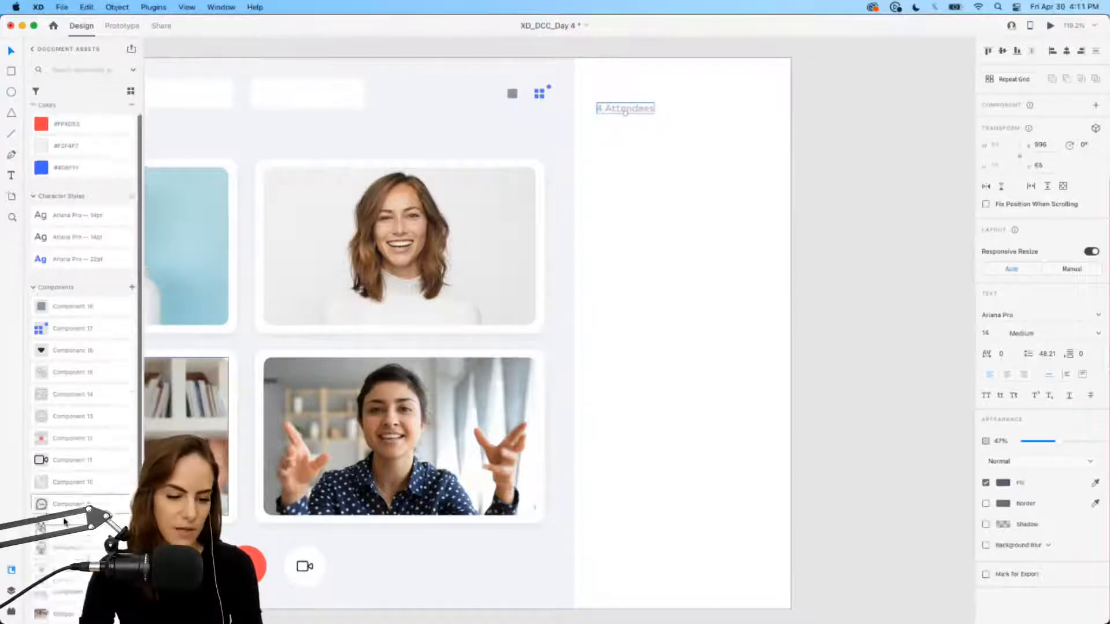
pyautogui.moveTo(68, 443); pyautogui.dragTo(772, 89)
pyautogui.click(845, 109)
pyautogui.scroll(-2, 648, 168)
pyautogui.click(617, 68)
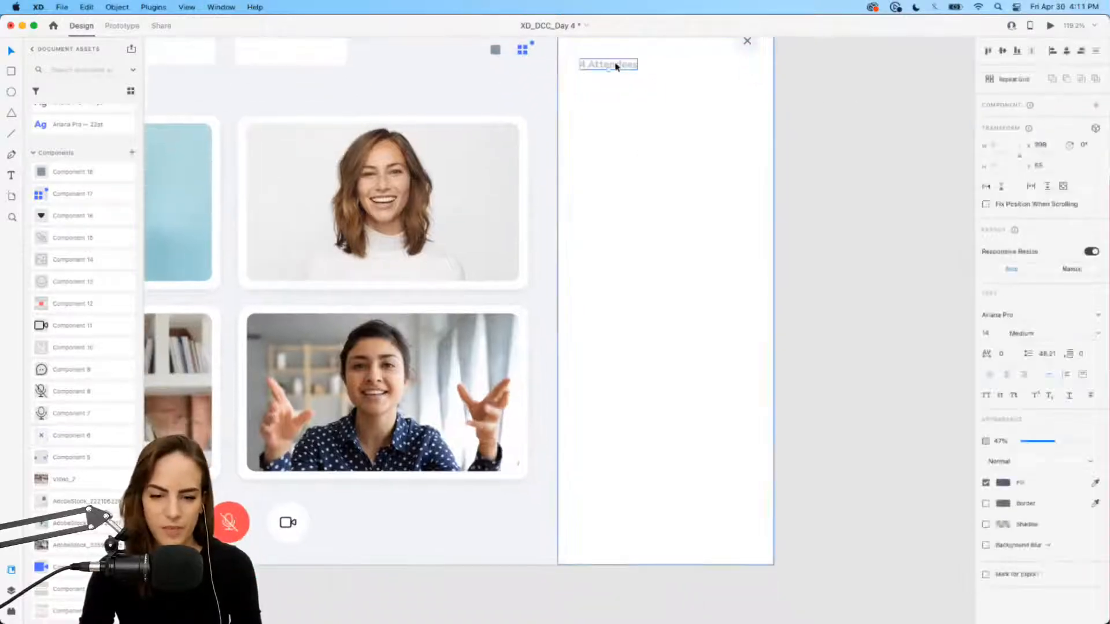
pyautogui.moveTo(624, 69); pyautogui.dragTo(625, 107)
pyautogui.press('super+z')
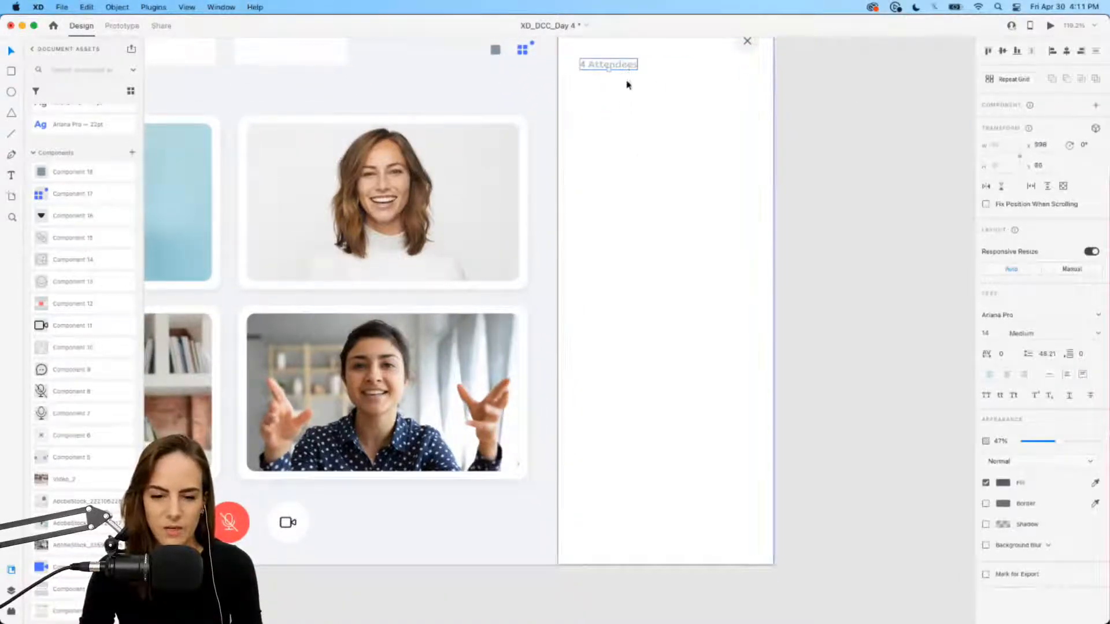
pyautogui.moveTo(751, 49); pyautogui.dragTo(740, 86)
pyautogui.press('super+z')
# Step: Option-drag a copy of the '4 Attendees' heading near the panel's bottom
pyautogui.click(627, 67)
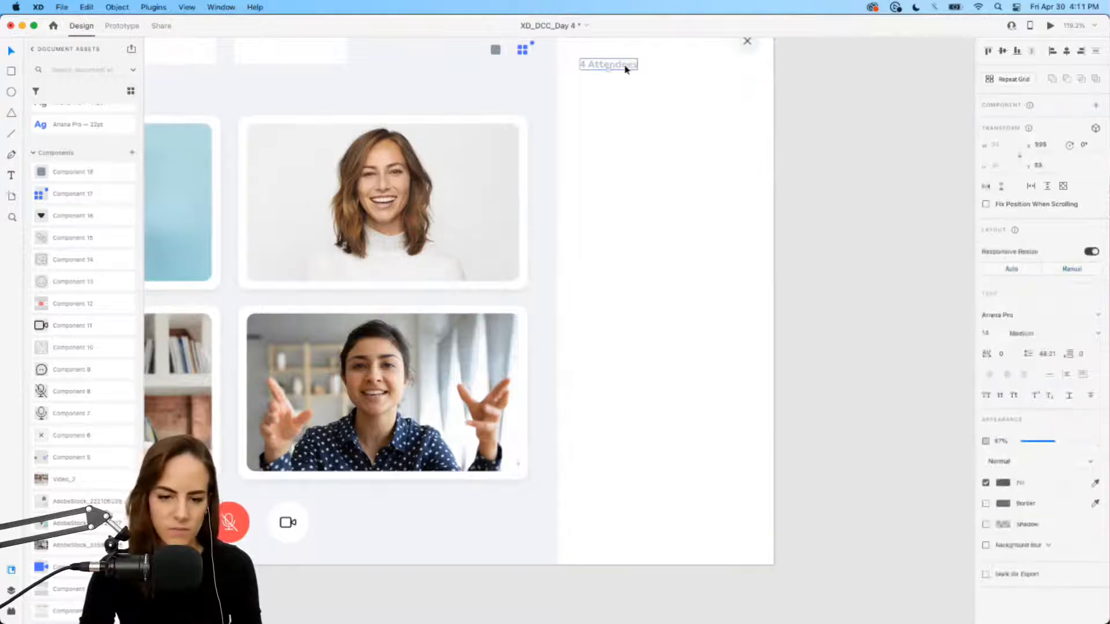
pyautogui.moveTo(627, 67); pyautogui.dragTo(636, 533)
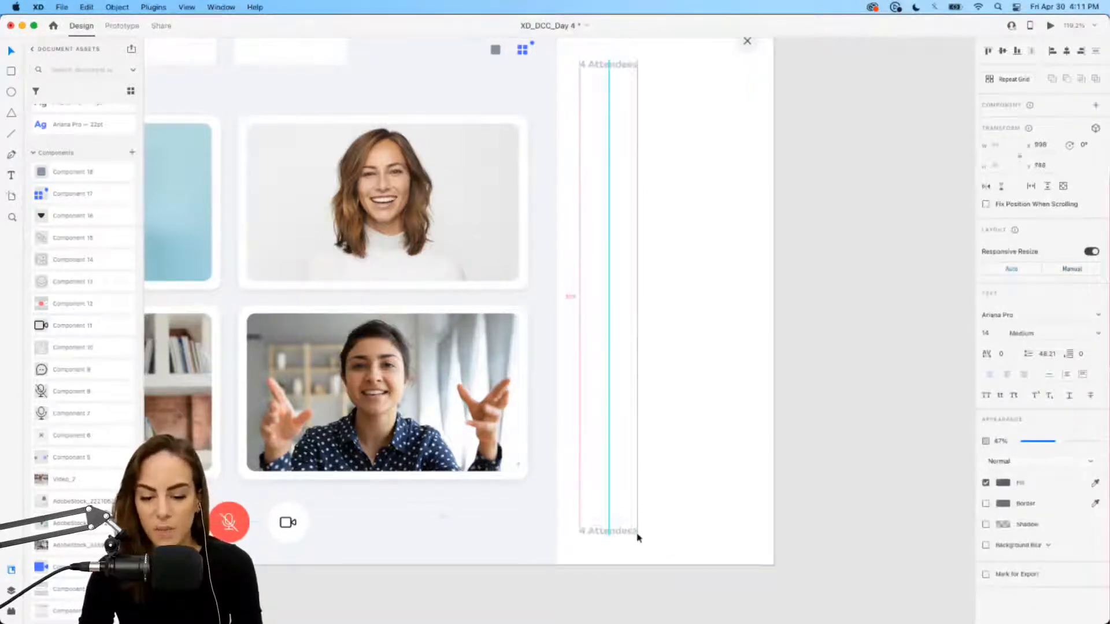
pyautogui.scroll(5, 636, 532)
# Step: Replace the bottom '4 Attendees' copy's text with the placeholder 'Say something..'
pyautogui.doubleClick(565, 447)
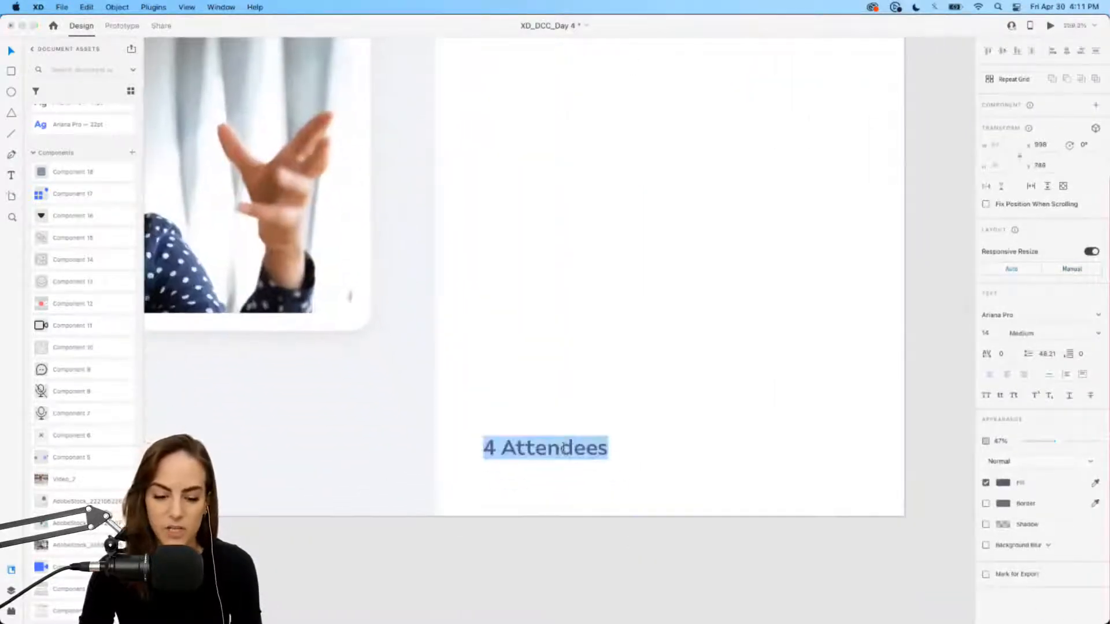
pyautogui.press('BackSpace')
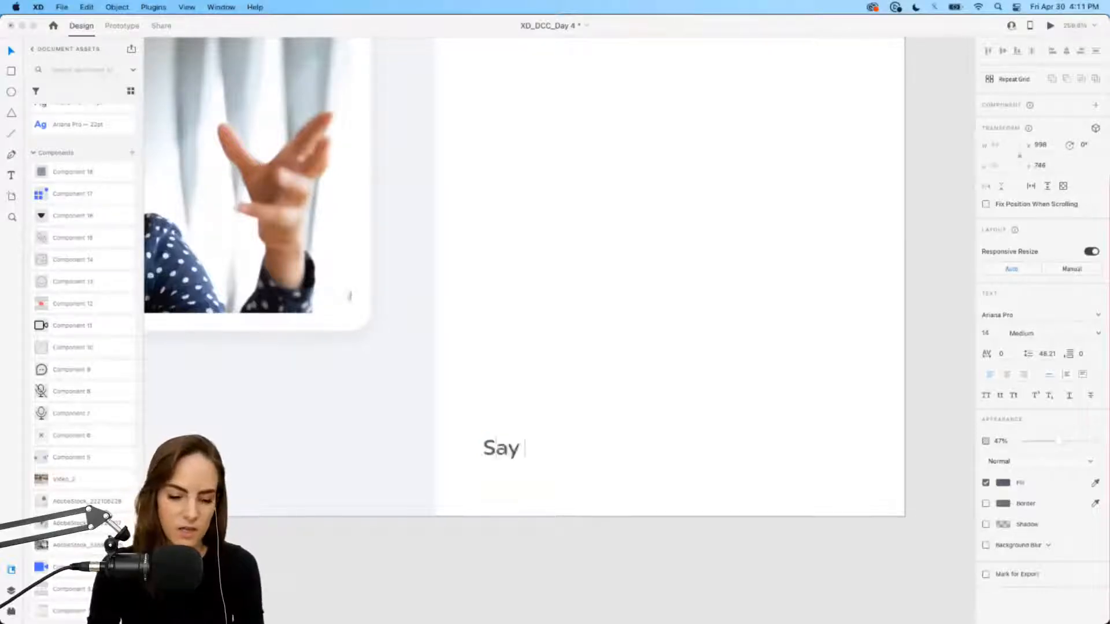
pyautogui.write('Say something..')
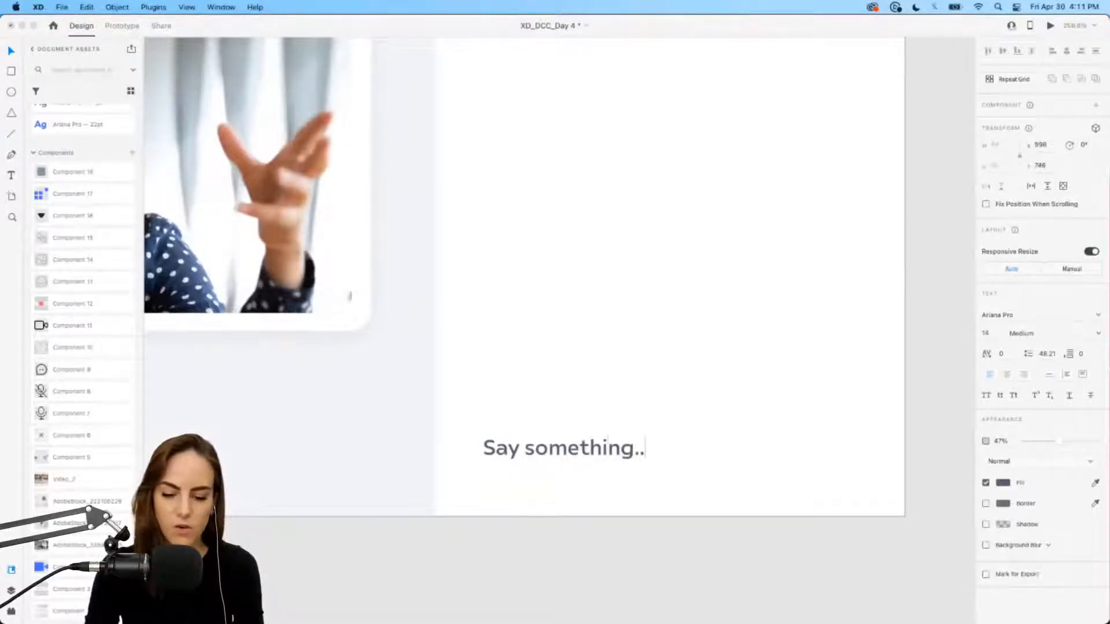
pyautogui.press('Escape')
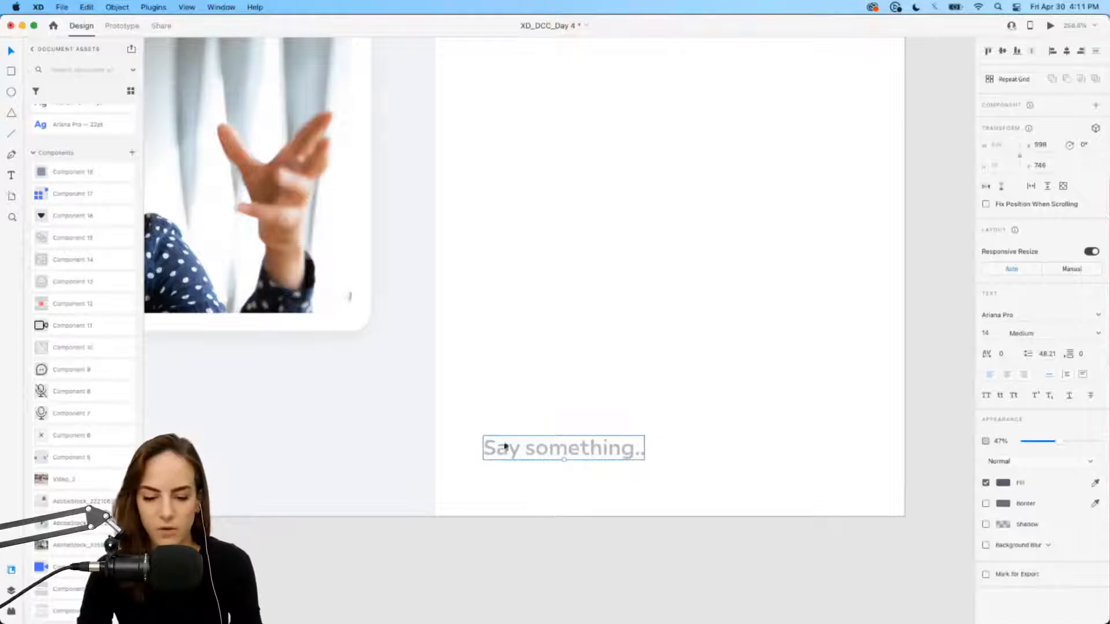
pyautogui.scroll(-5, 473, 433)
pyautogui.click(378, 440)
pyautogui.scroll(2, 375, 427)
pyautogui.hscroll(1, 374, 426)
pyautogui.scroll(-1, 374, 426)
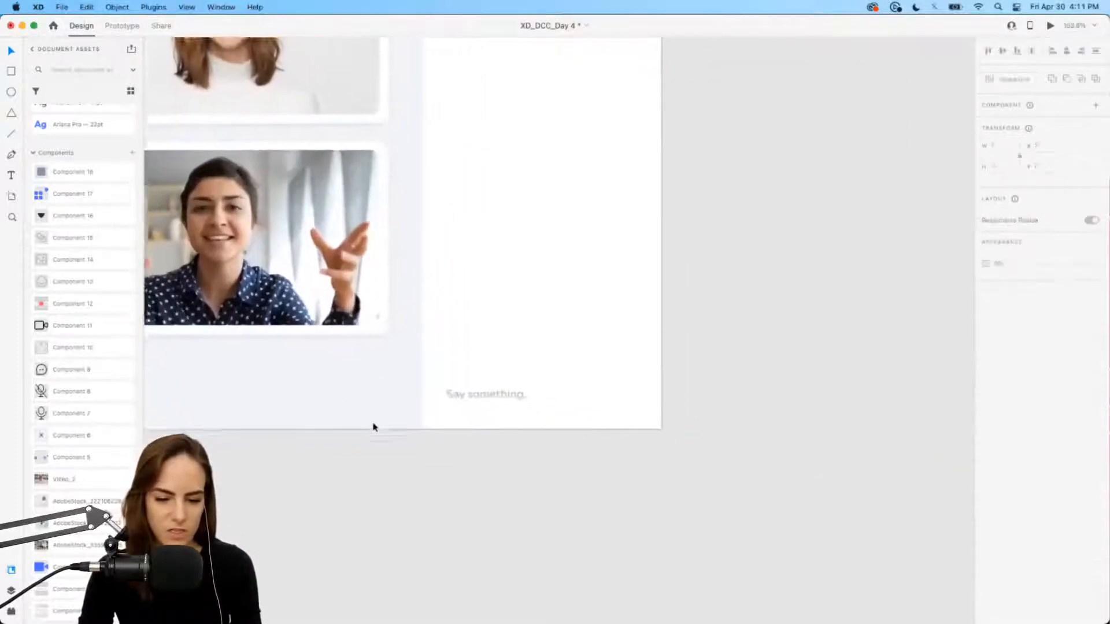
pyautogui.scroll(4, 373, 428)
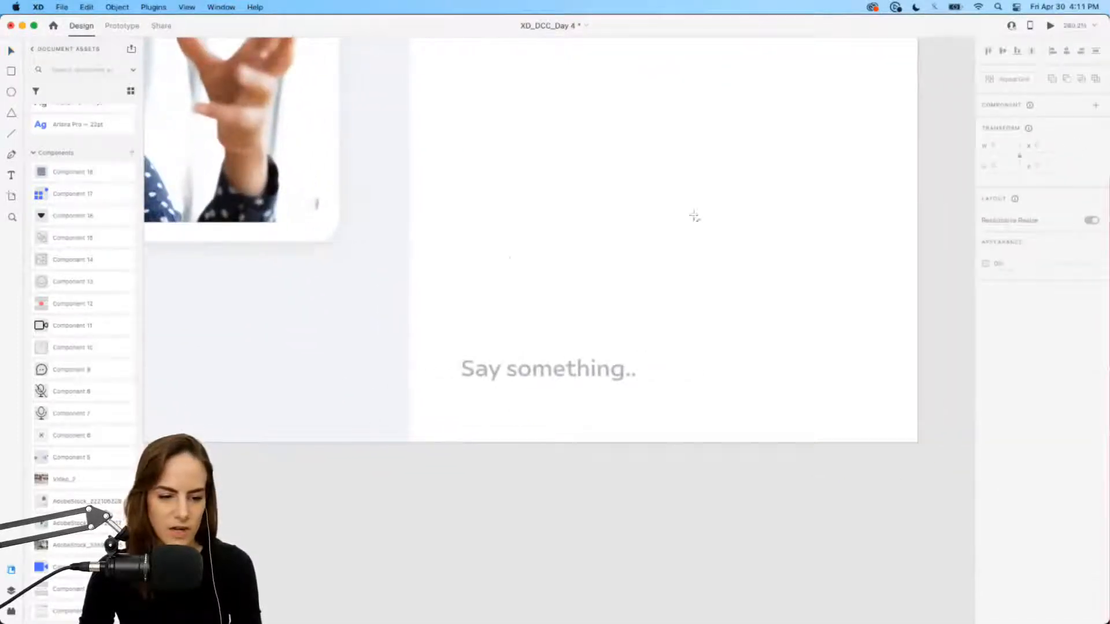
# Step: Draw a 10%-opacity divider line, then add image, paperclip and smiley icons from Assets
pyautogui.moveTo(410, 237); pyautogui.dragTo(919, 237)
pyautogui.click(1037, 316)
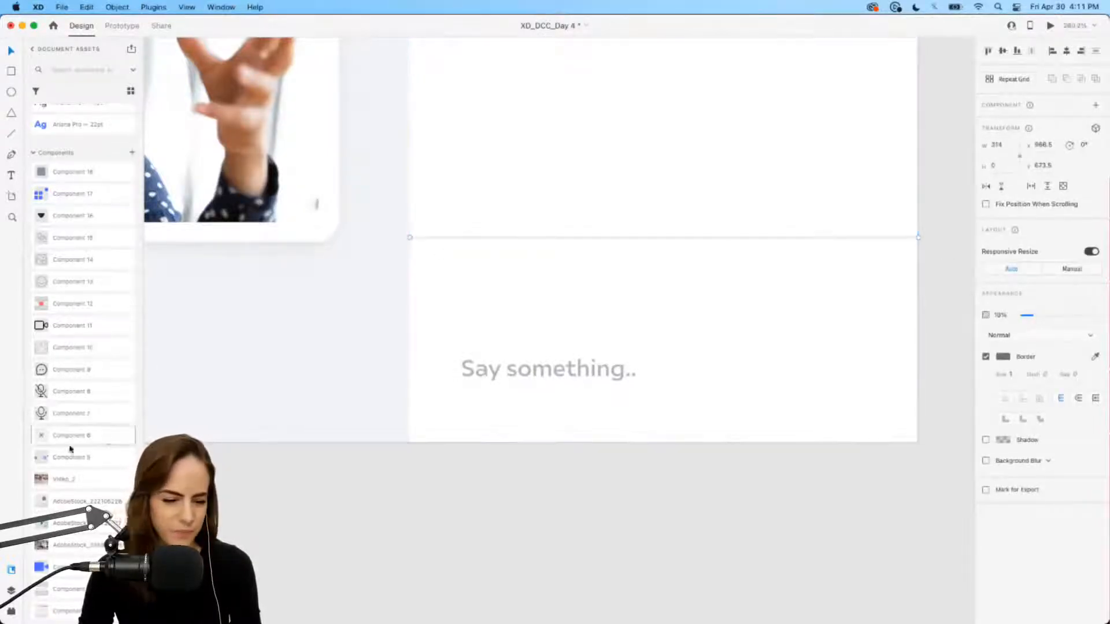
pyautogui.moveTo(54, 260); pyautogui.dragTo(479, 311)
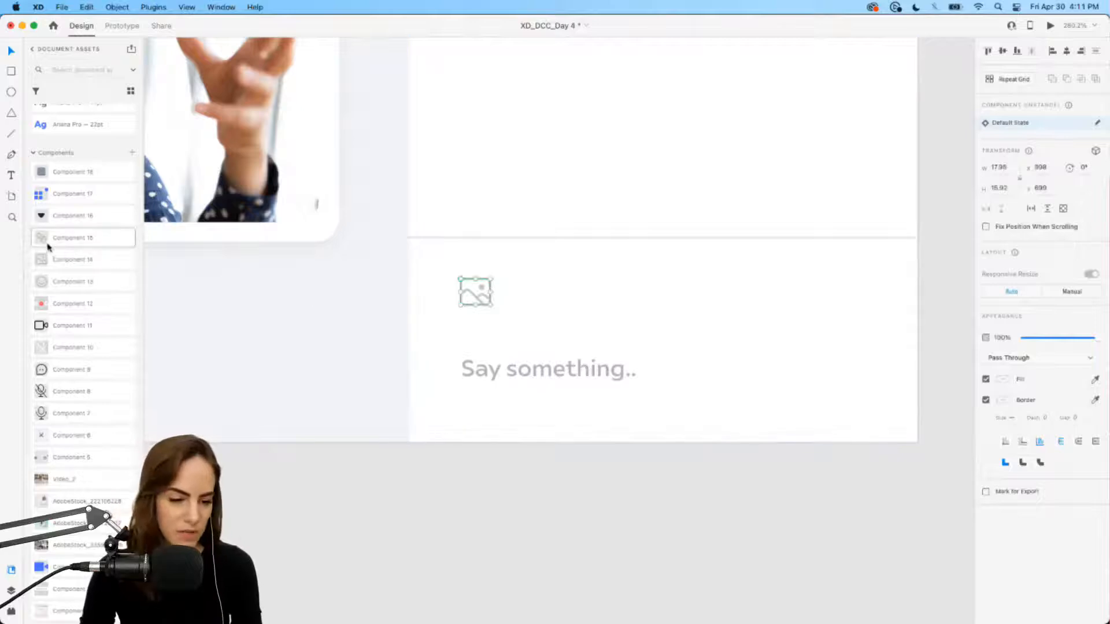
pyautogui.moveTo(47, 243); pyautogui.dragTo(551, 286)
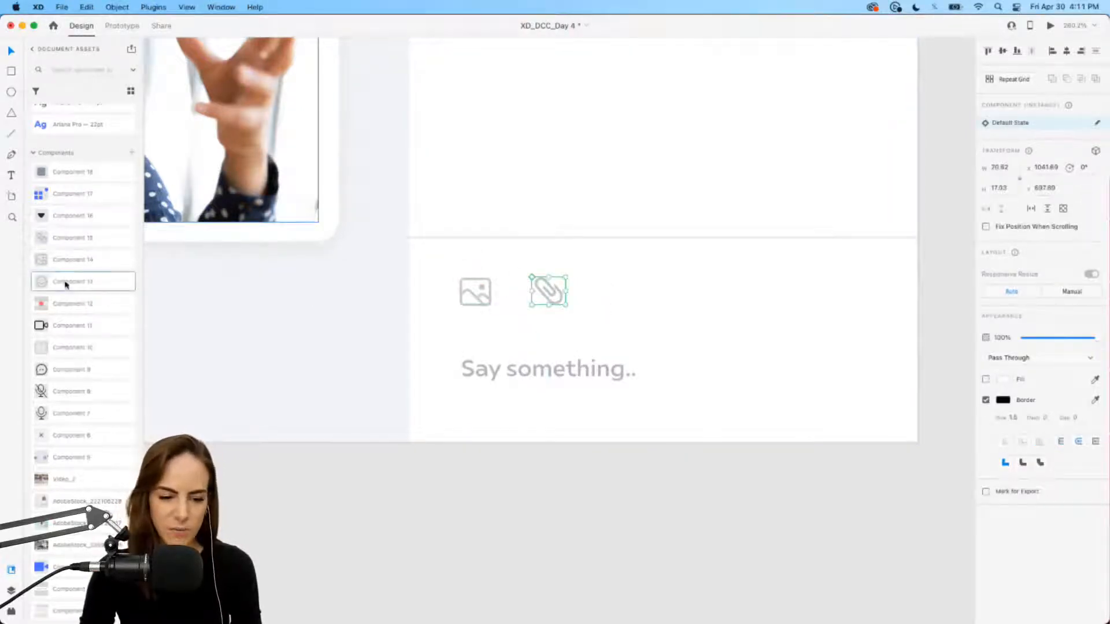
pyautogui.moveTo(68, 282); pyautogui.dragTo(633, 285)
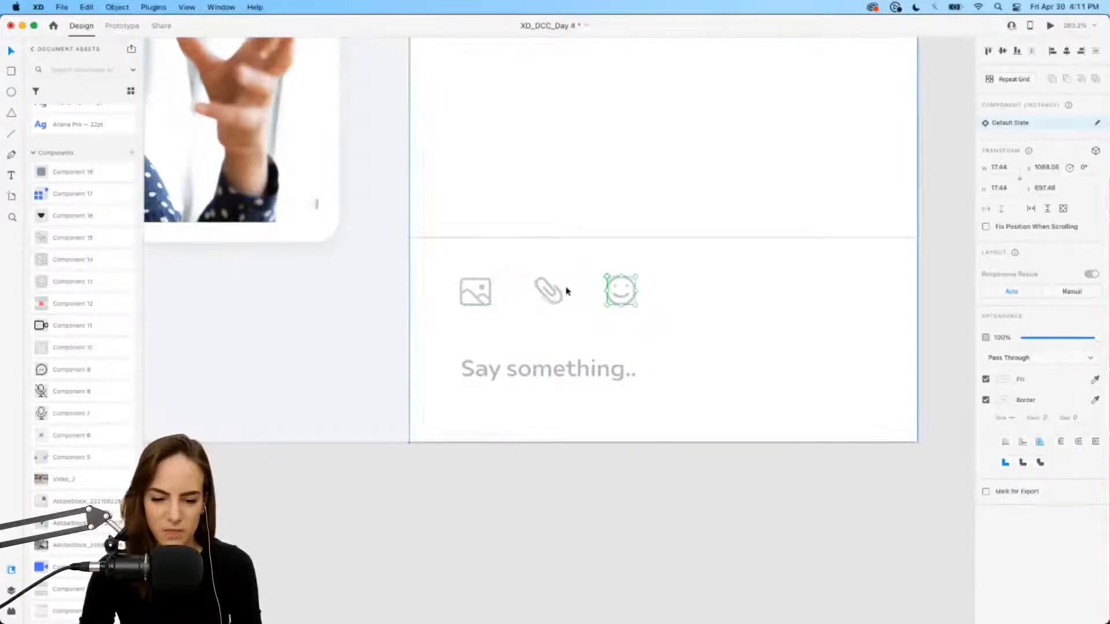
# Step: Group the three chat icons and move 'Say something..' up closer to them
pyautogui.keyDown('shift'); pyautogui.click(546, 289); pyautogui.keyUp('shift')
pyautogui.keyDown('shift'); pyautogui.click(490, 287); pyautogui.keyUp('shift')
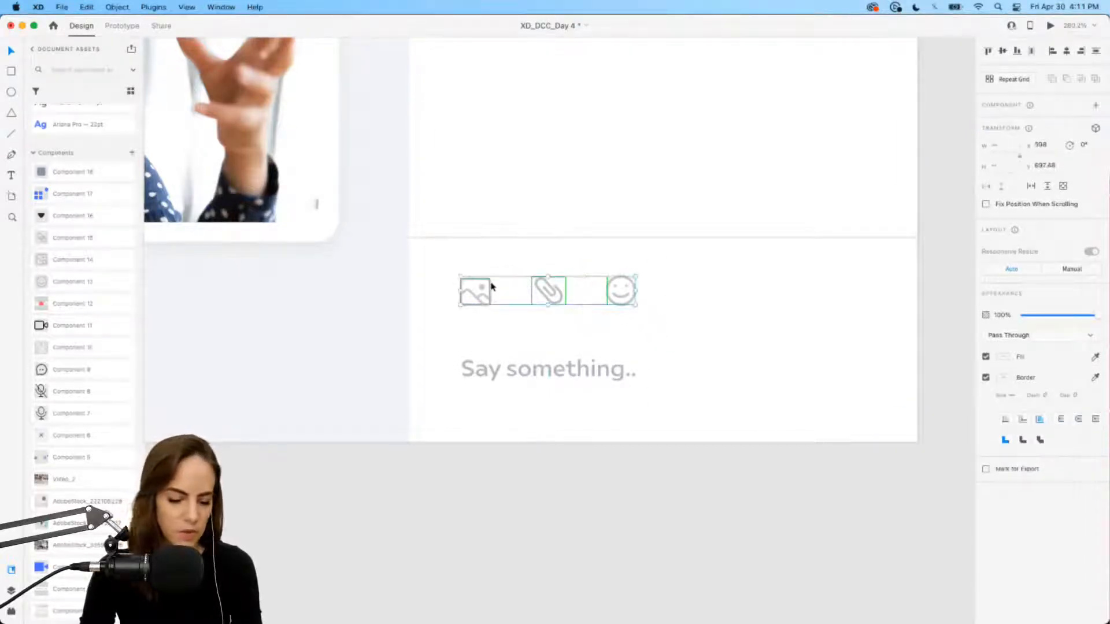
pyautogui.press('super+g')
pyautogui.moveTo(501, 375); pyautogui.dragTo(501, 357)
pyautogui.scroll(-5, 518, 352)
pyautogui.scroll(-5, 515, 496)
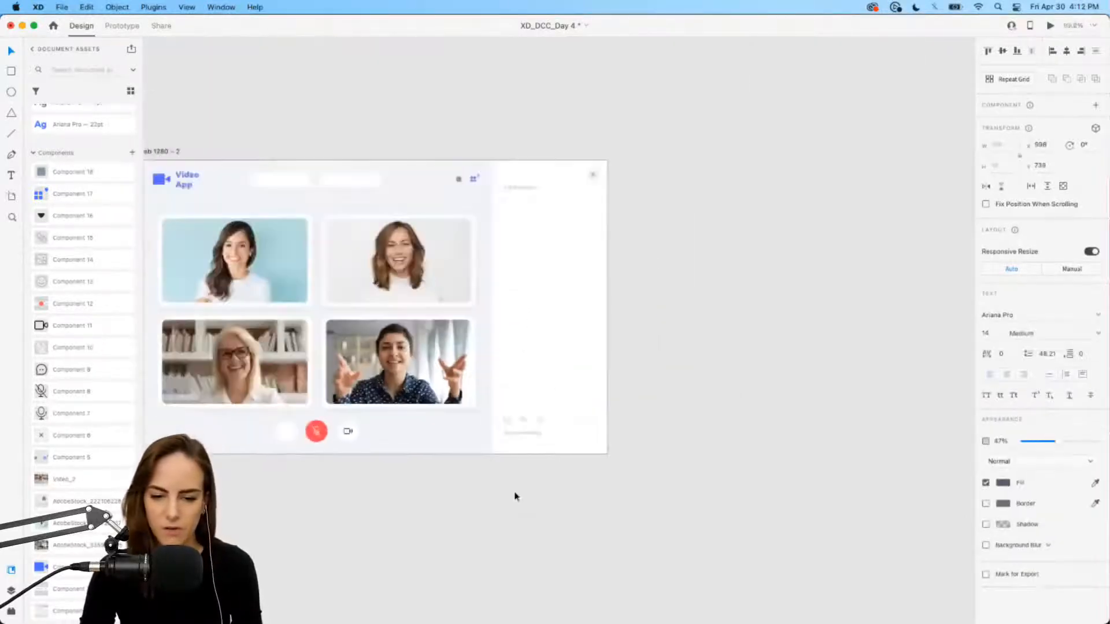
# Step: Move the left white header box right along the header row
pyautogui.hscroll(-3, 512, 472)
pyautogui.scroll(3, 510, 471)
pyautogui.click(559, 506)
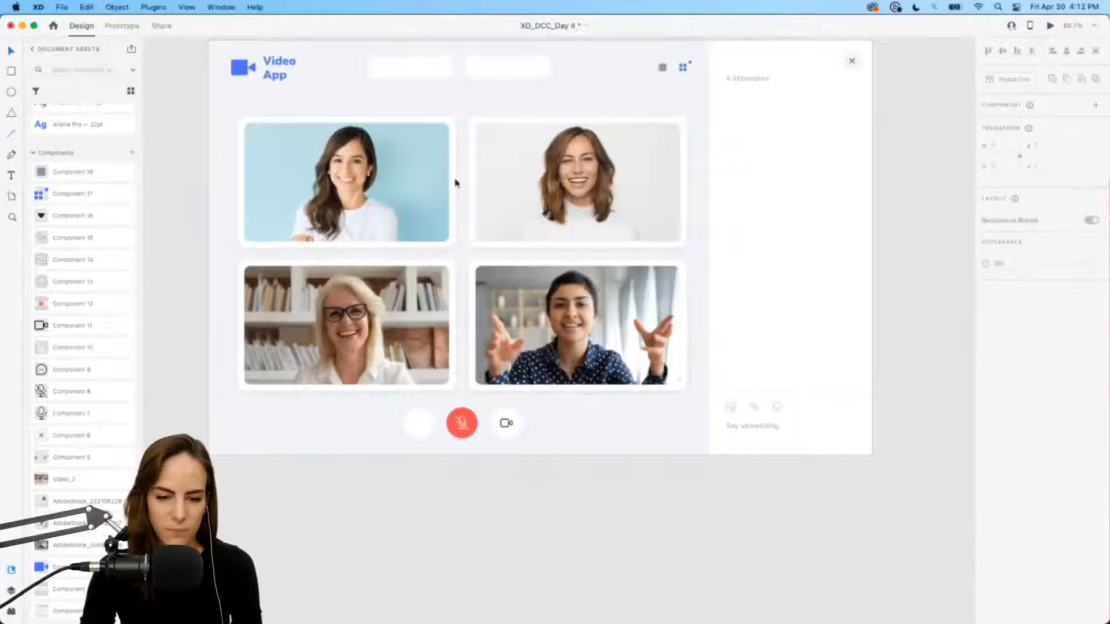
pyautogui.scroll(3, 451, 173)
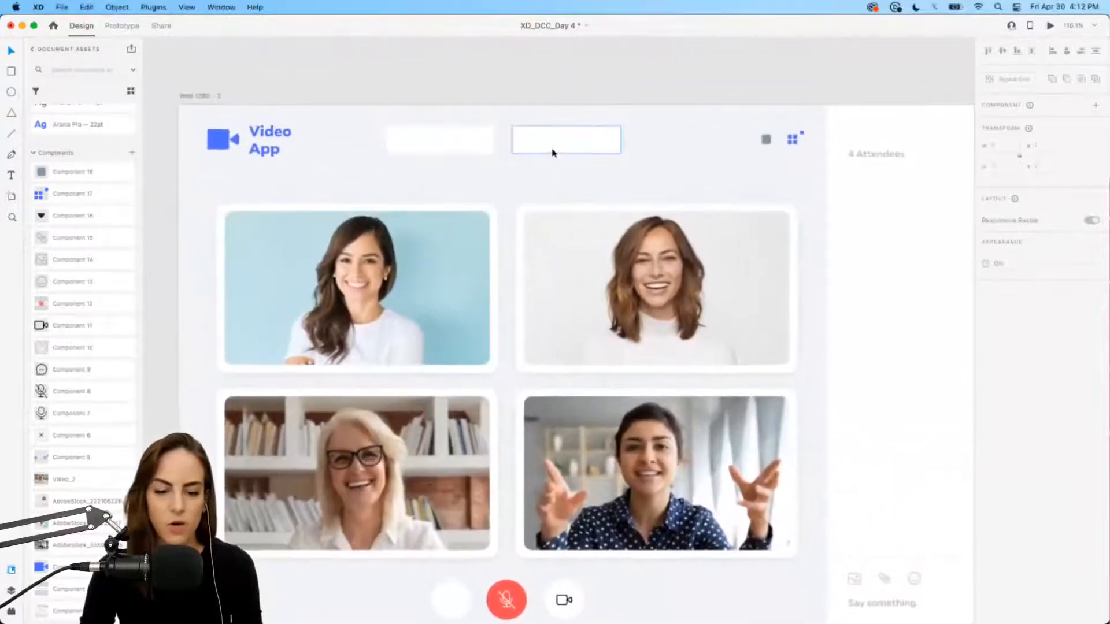
pyautogui.scroll(4, 460, 147)
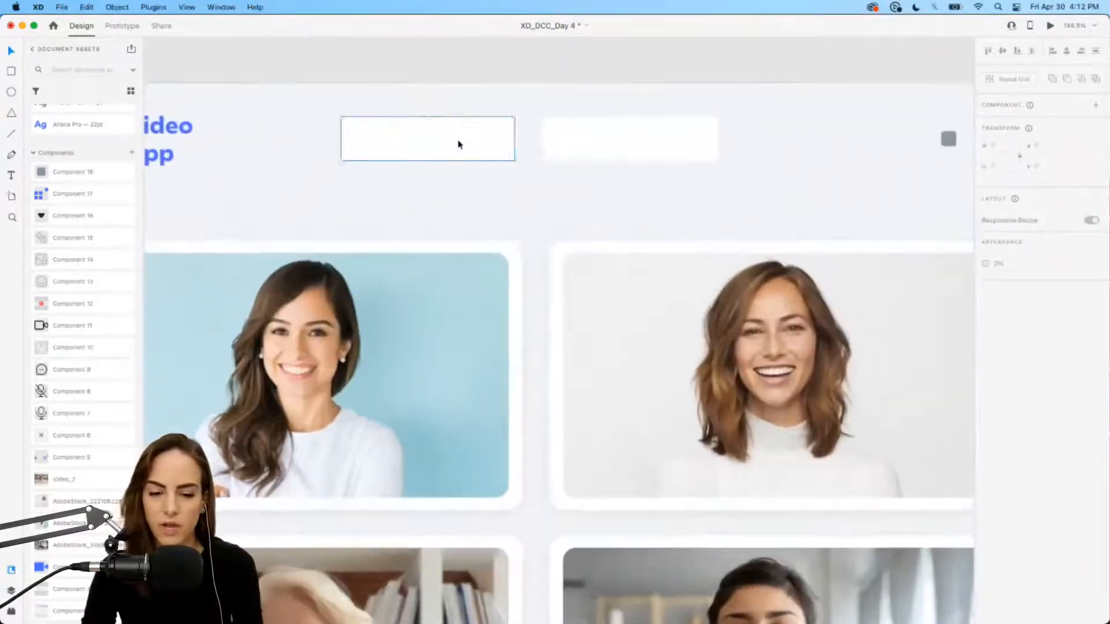
pyautogui.doubleClick(459, 145)
pyautogui.click(604, 144)
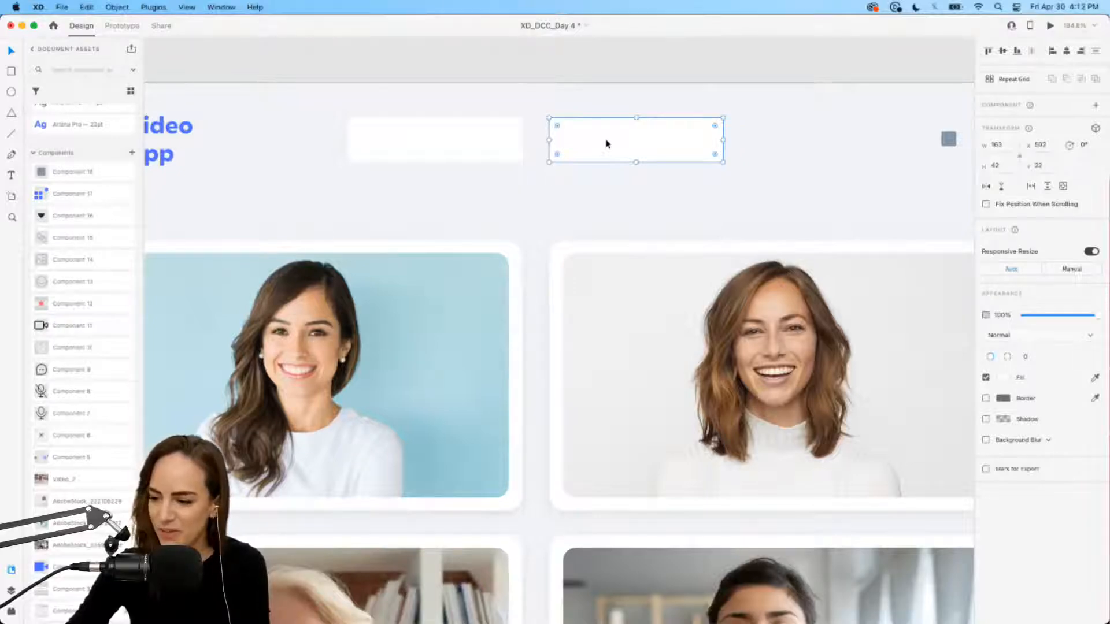
pyautogui.scroll(3, 606, 144)
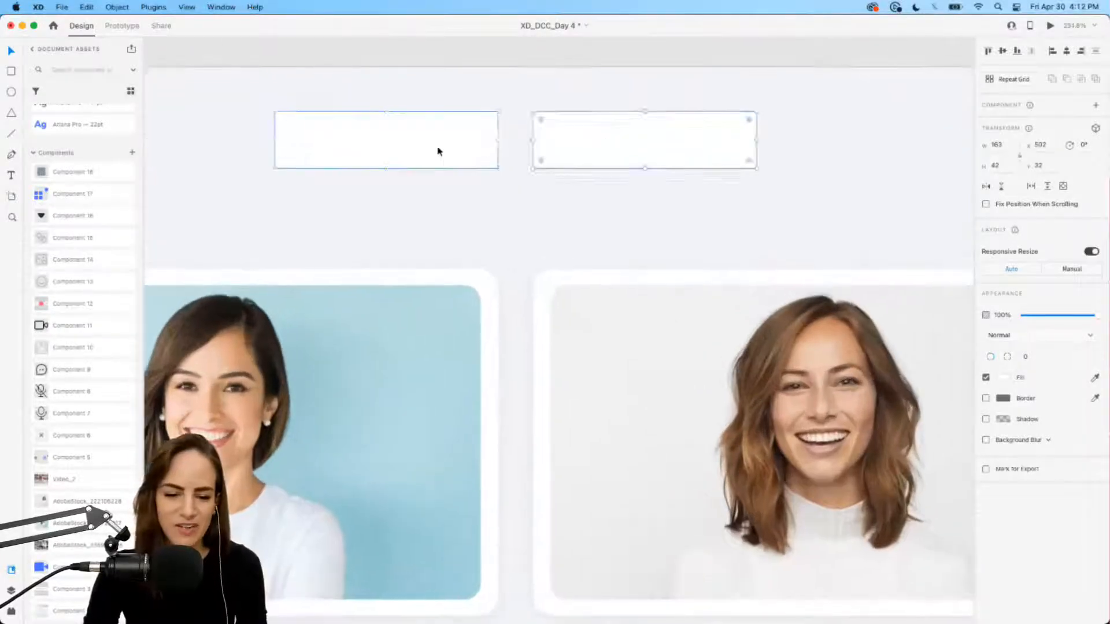
pyautogui.click(444, 152)
pyautogui.press('Escape')
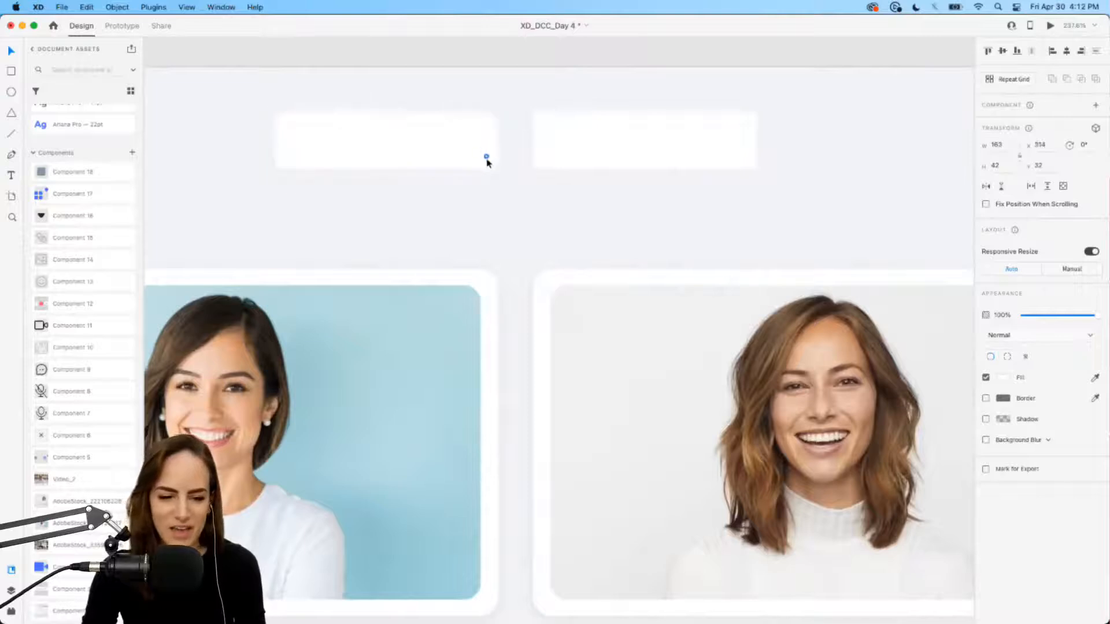
pyautogui.click(567, 163)
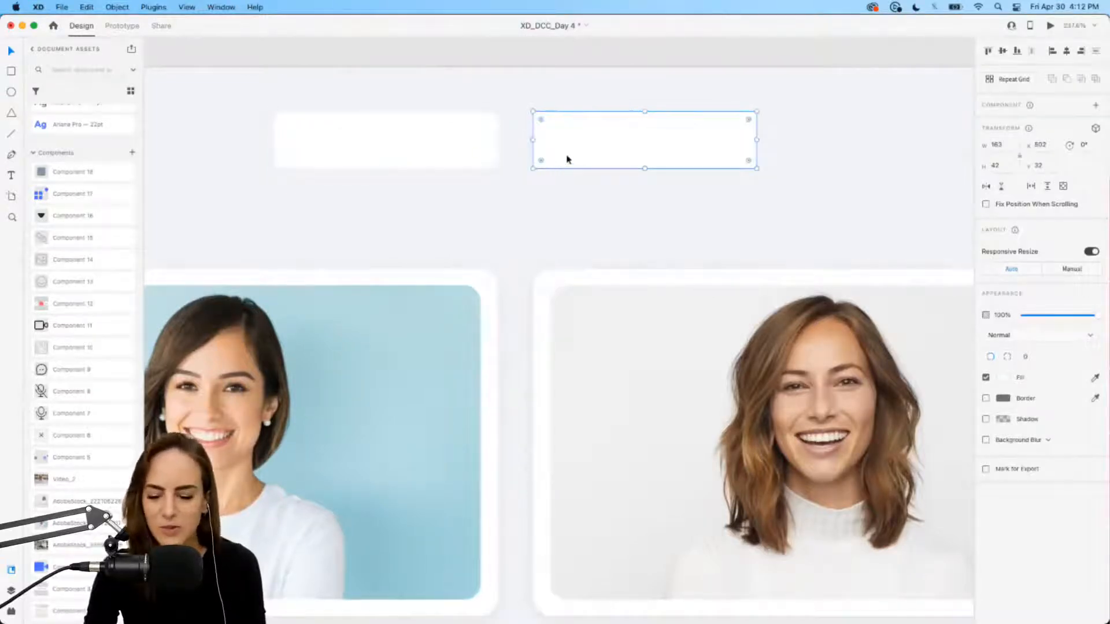
pyautogui.press('Escape')
pyautogui.click(454, 157)
pyautogui.moveTo(416, 151); pyautogui.dragTo(641, 149)
pyautogui.press('Escape')
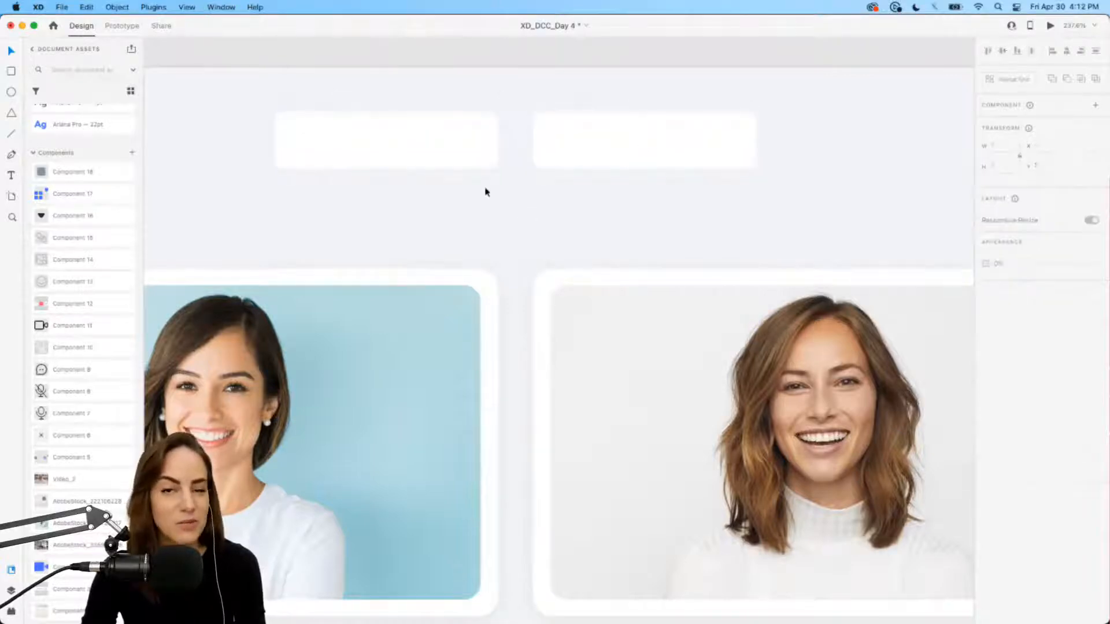
# Step: Place the Component 15 dropdown arrow inside the header box, aligned with smart guides
pyautogui.scroll(-2, 486, 188)
pyautogui.moveTo(70, 234); pyautogui.dragTo(467, 152)
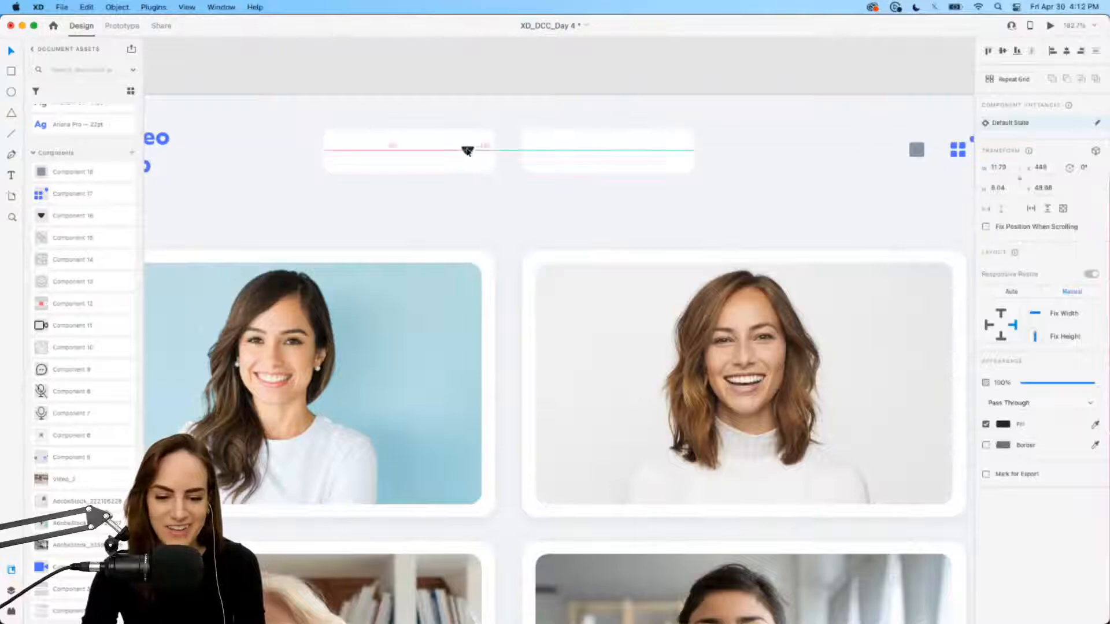
pyautogui.scroll(5, 468, 152)
pyautogui.hscroll(-2, 468, 152)
pyautogui.moveTo(588, 156); pyautogui.dragTo(580, 157)
pyautogui.scroll(-3, 581, 157)
pyautogui.click(442, 282)
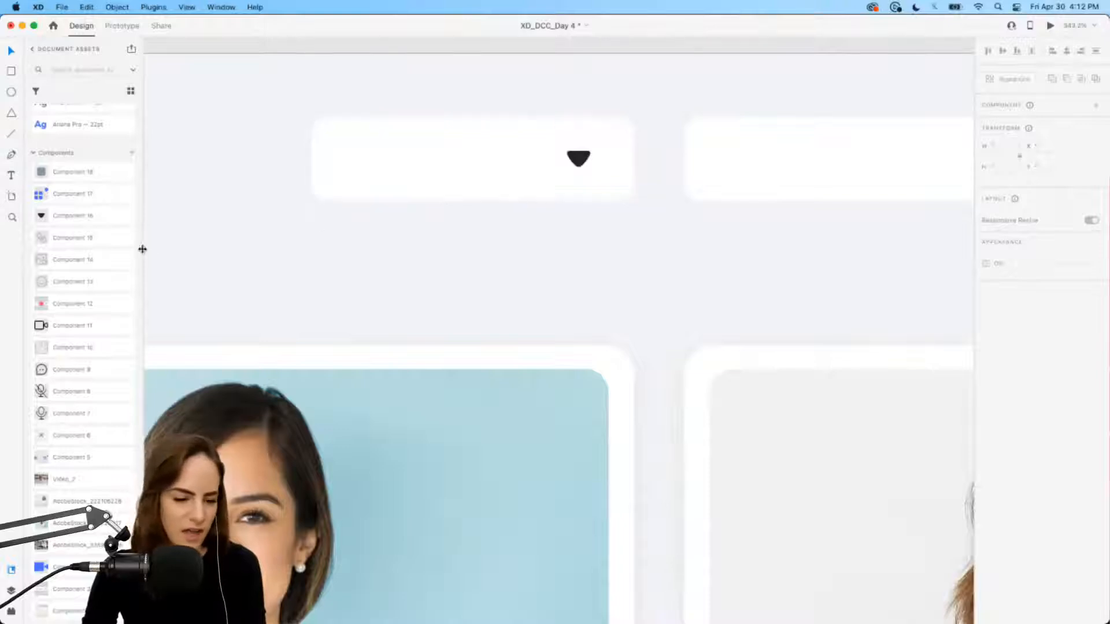
pyautogui.scroll(-4, 652, 199)
pyautogui.hscroll(8, 652, 198)
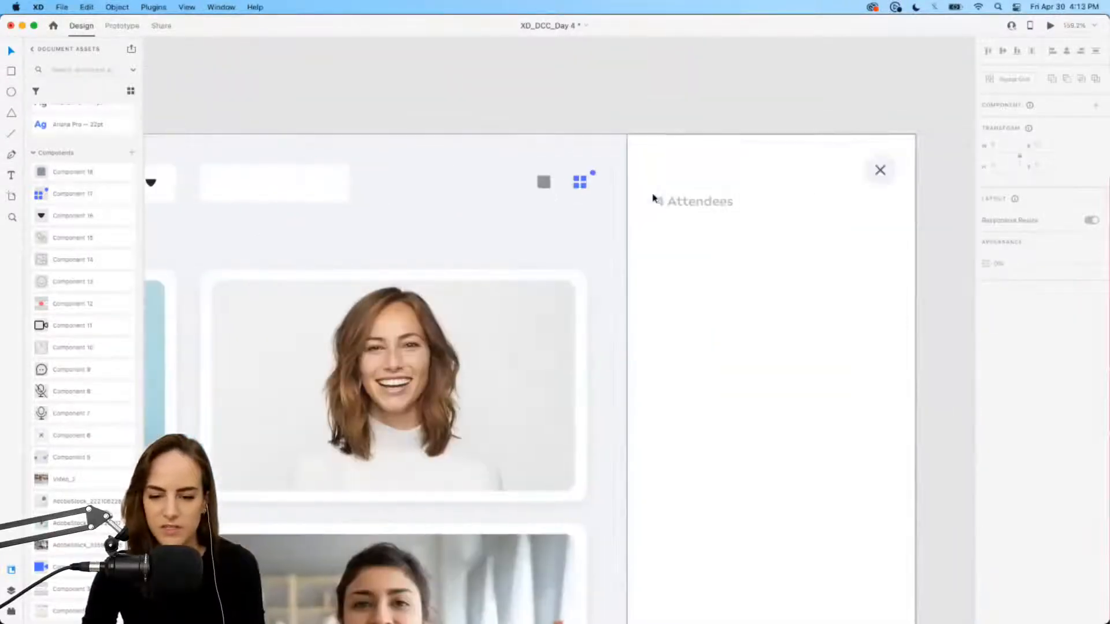
# Step: Duplicate the side panel's '4 Attendees' label and drop the copy into the header box beside the arrow
pyautogui.click(692, 202)
pyautogui.press('super+d')
pyautogui.moveTo(692, 203); pyautogui.dragTo(272, 228)
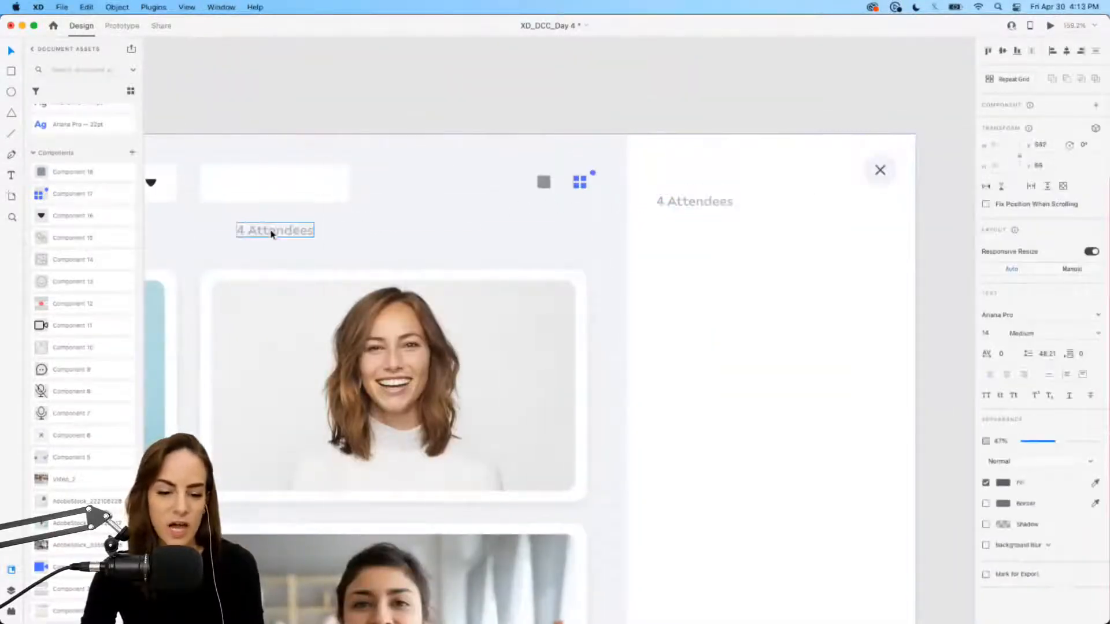
pyautogui.scroll(5, 273, 235)
pyautogui.hscroll(-4, 272, 235)
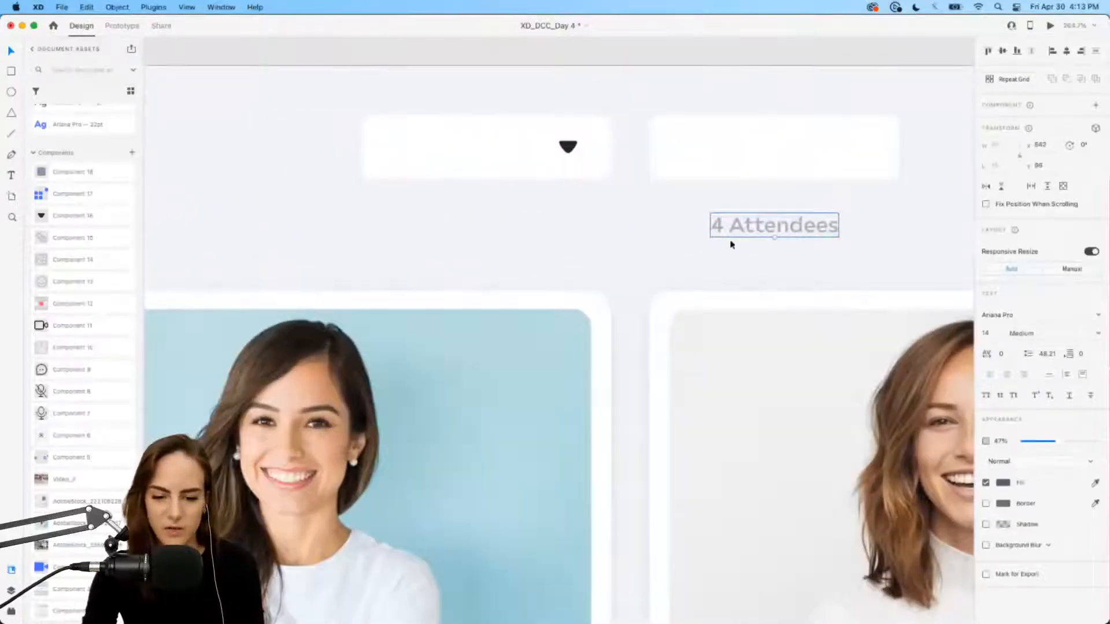
pyautogui.moveTo(743, 234); pyautogui.dragTo(422, 154)
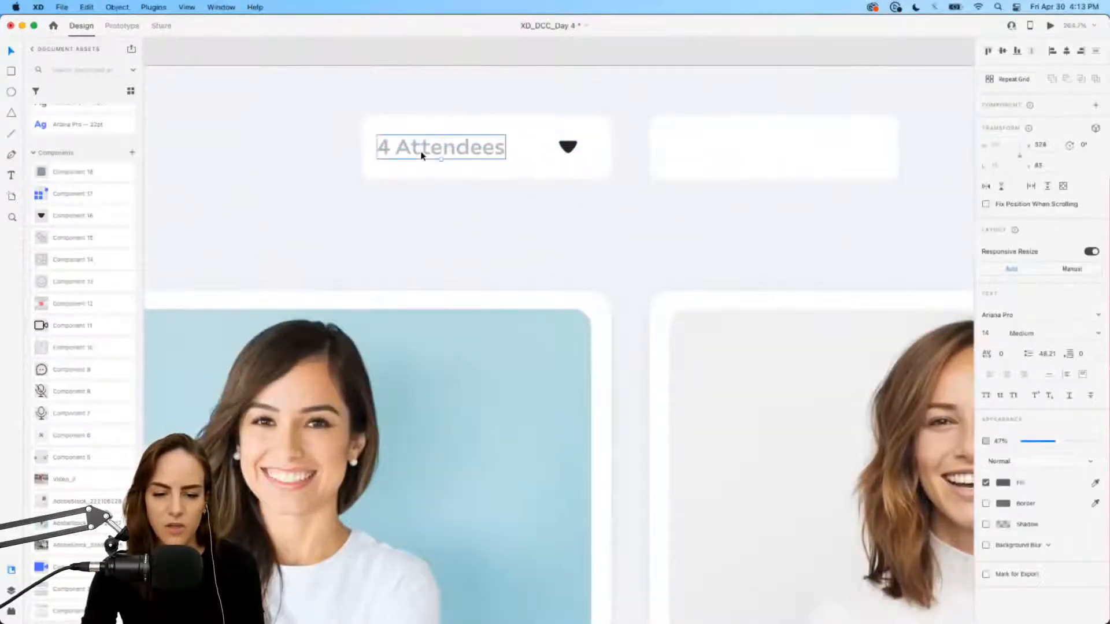
pyautogui.scroll(-5, 421, 155)
pyautogui.hscroll(1, 421, 155)
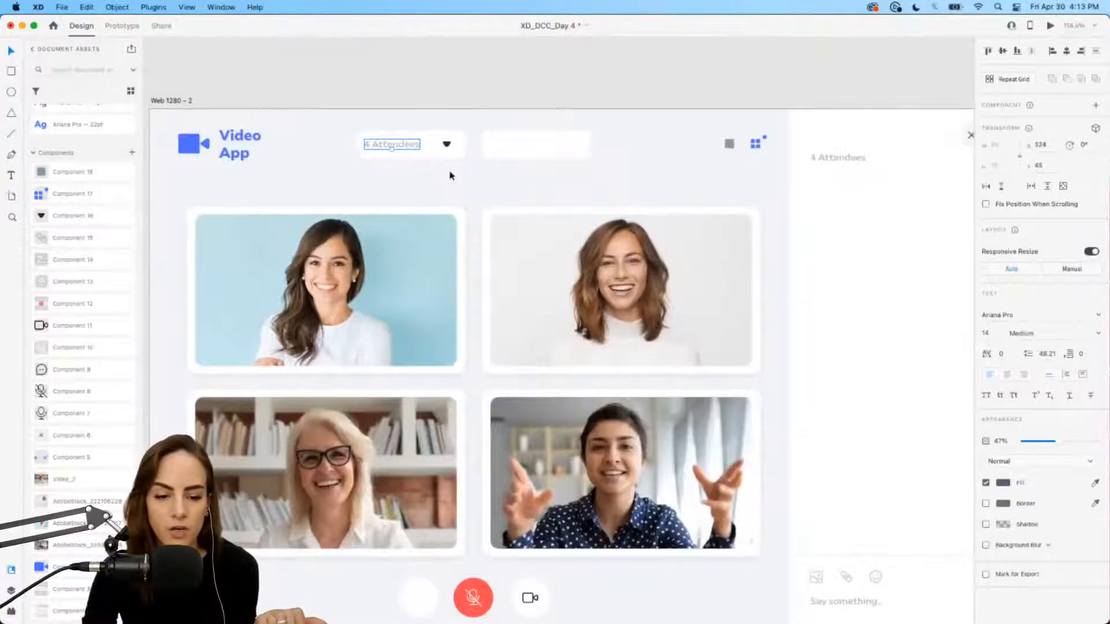
pyautogui.scroll(1, 451, 175)
pyautogui.scroll(2, 449, 175)
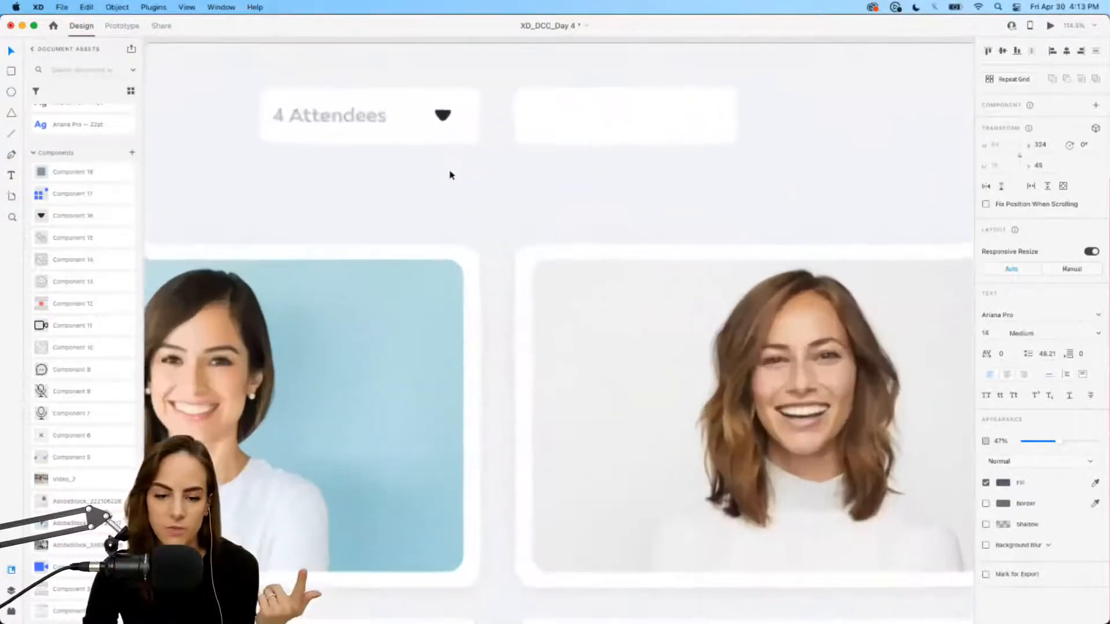
pyautogui.scroll(-5, 448, 173)
pyautogui.scroll(-3, 341, 422)
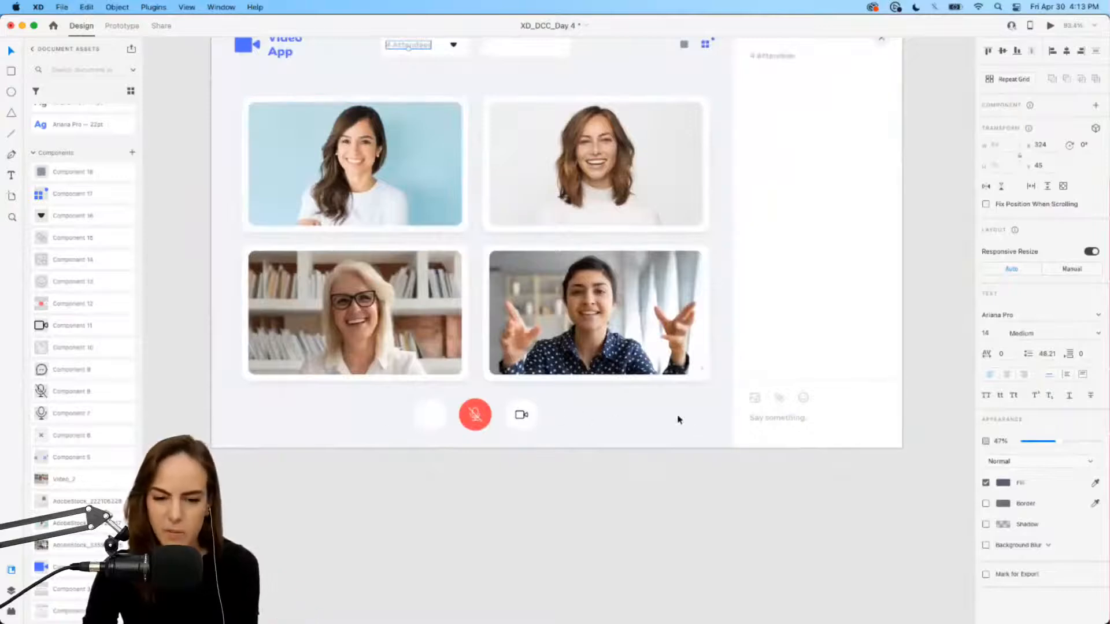
pyautogui.scroll(2, 439, 182)
pyautogui.click(414, 152)
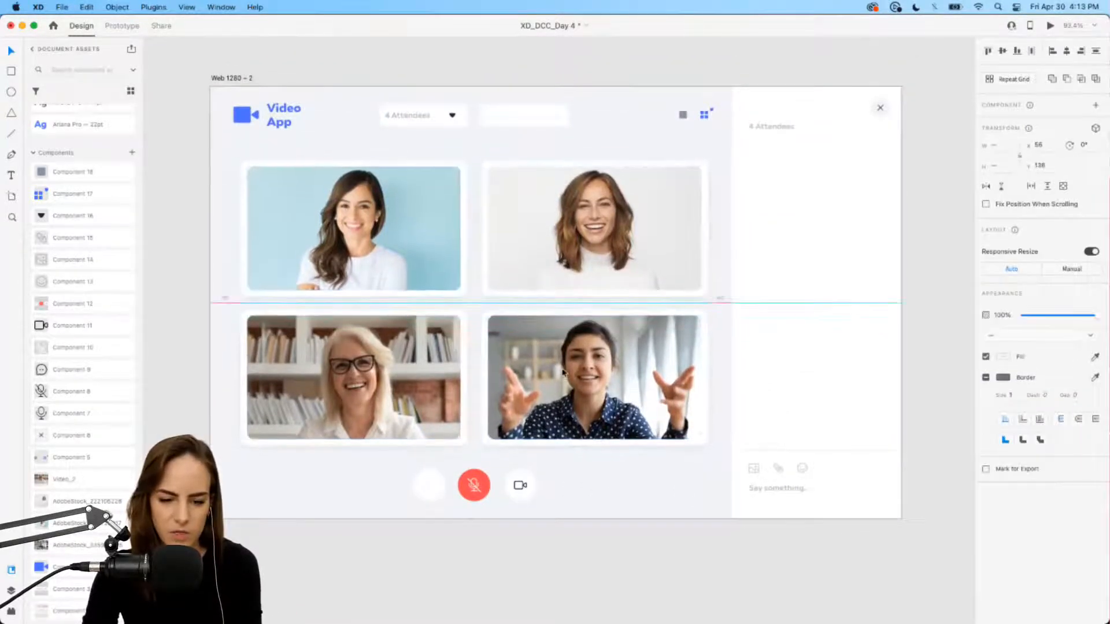
pyautogui.scroll(3, 409, 91)
pyautogui.scroll(5, 409, 92)
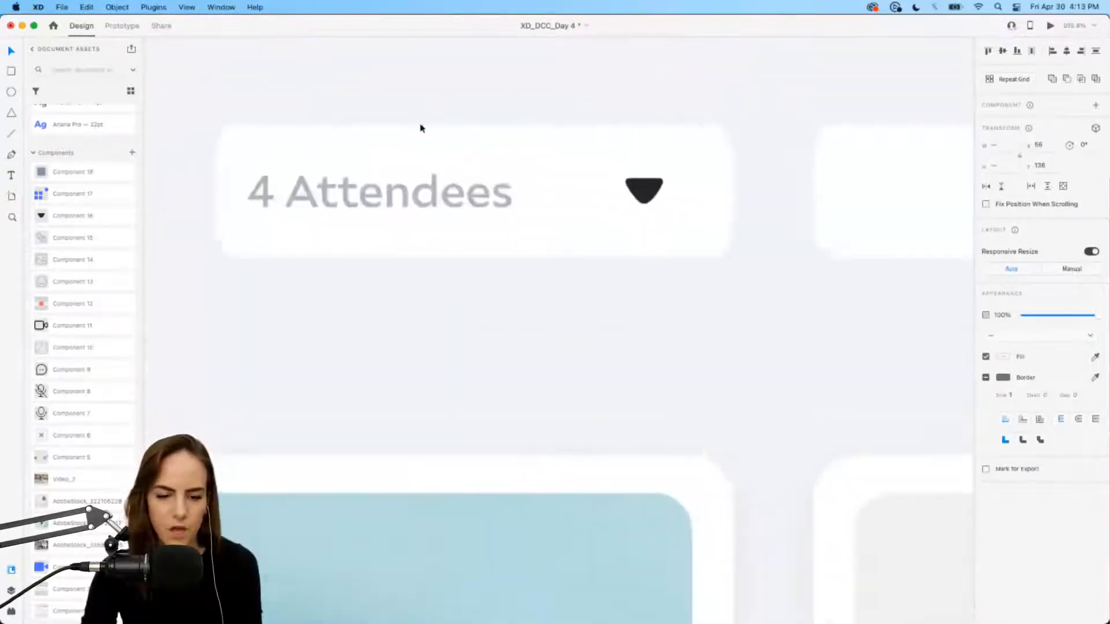
# Step: Retype the header label as 'Audio Source' at 100% opacity and widen its box
pyautogui.doubleClick(370, 144)
pyautogui.write('Aud')
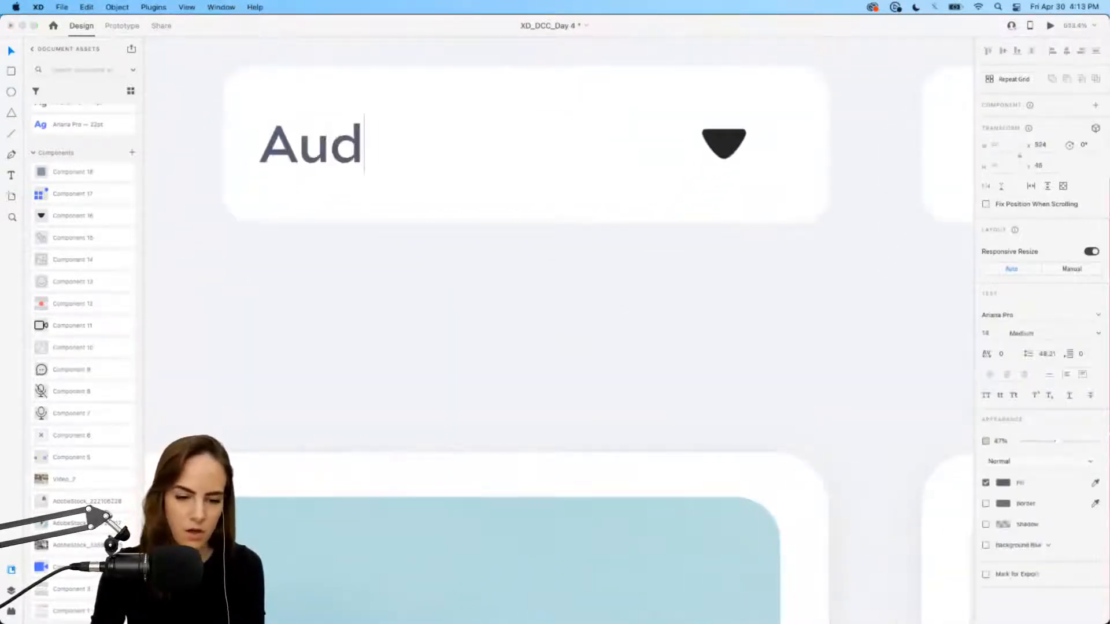
pyautogui.write('io Source')
pyautogui.press('Escape')
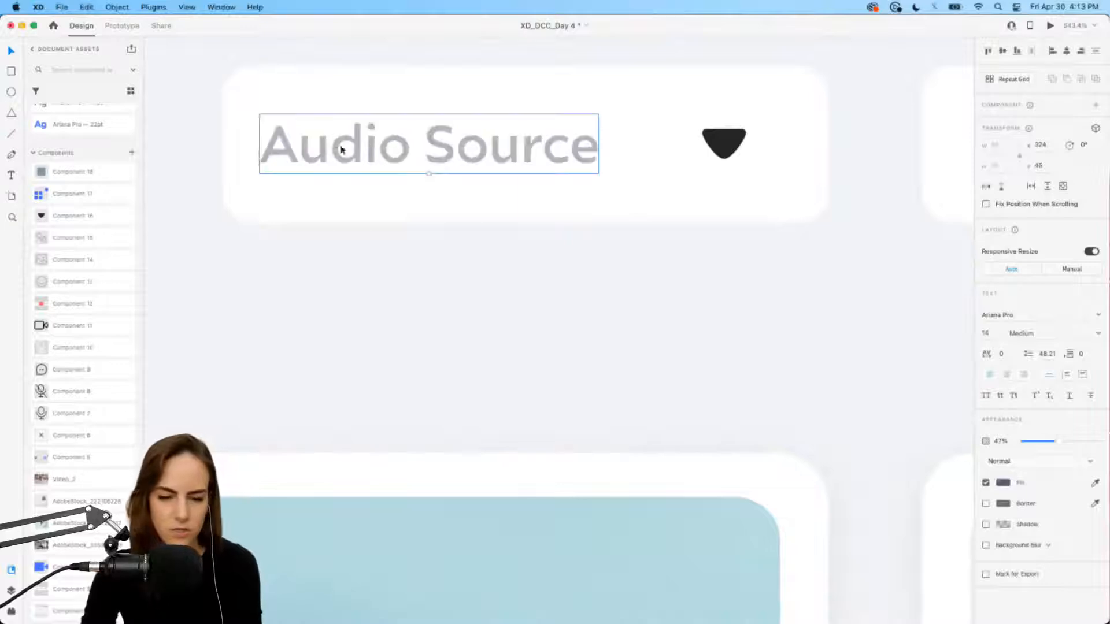
pyautogui.moveTo(339, 146); pyautogui.dragTo(358, 154)
pyautogui.moveTo(1057, 441); pyautogui.dragTo(1096, 441)
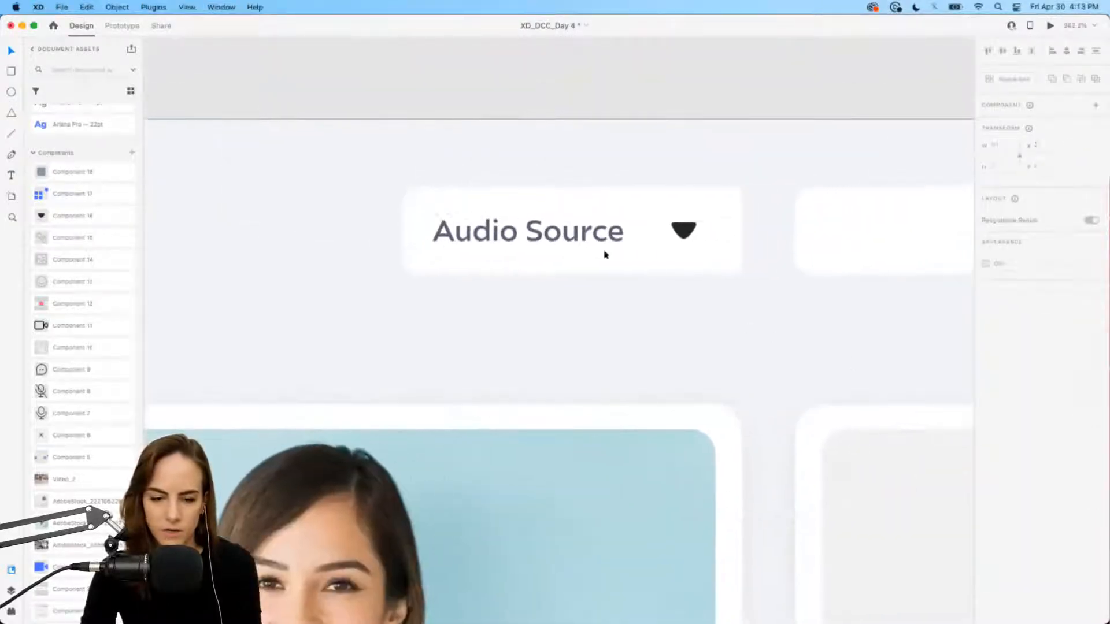
pyautogui.click(604, 247)
pyautogui.press('Left')
pyautogui.press('Left')
pyautogui.press('Left')
pyautogui.press('Escape')
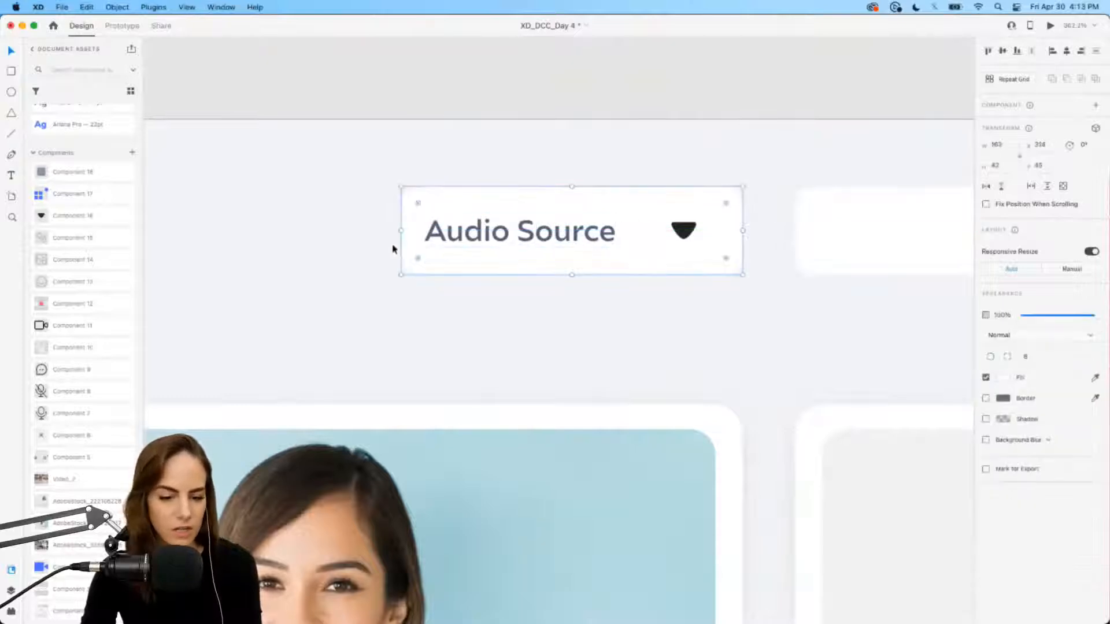
pyautogui.moveTo(403, 230); pyautogui.dragTo(384, 230)
# Step: Delete the empty box and place a copy of the Audio Source dropdown to its right
pyautogui.moveTo(378, 325); pyautogui.dragTo(706, 211)
pyautogui.scroll(-5, 706, 210)
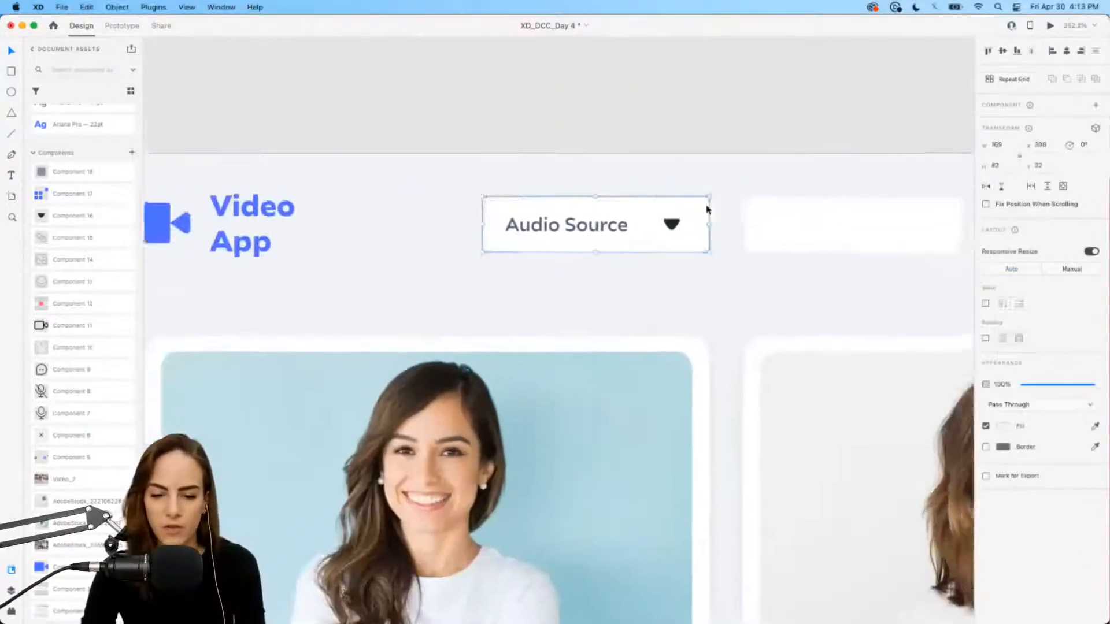
pyautogui.hscroll(4, 708, 211)
pyautogui.click(671, 226)
pyautogui.press('Delete')
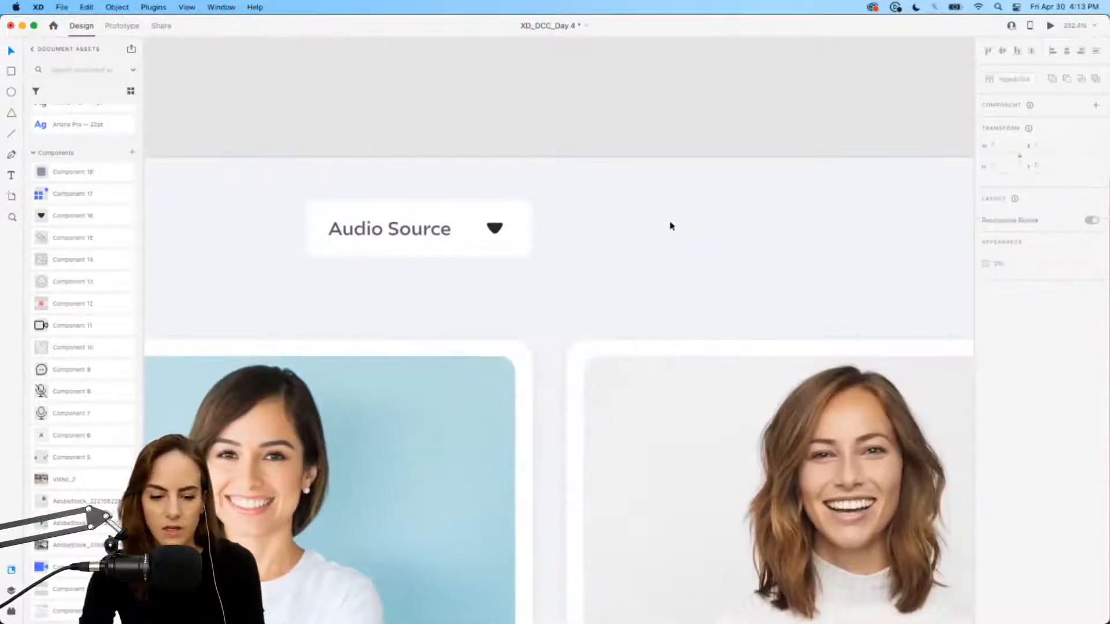
pyautogui.click(441, 230)
pyautogui.moveTo(441, 230); pyautogui.dragTo(704, 238)
pyautogui.click(703, 289)
# Step: Rename the copied dropdown's label to 'Video Source'
pyautogui.scroll(5, 702, 281)
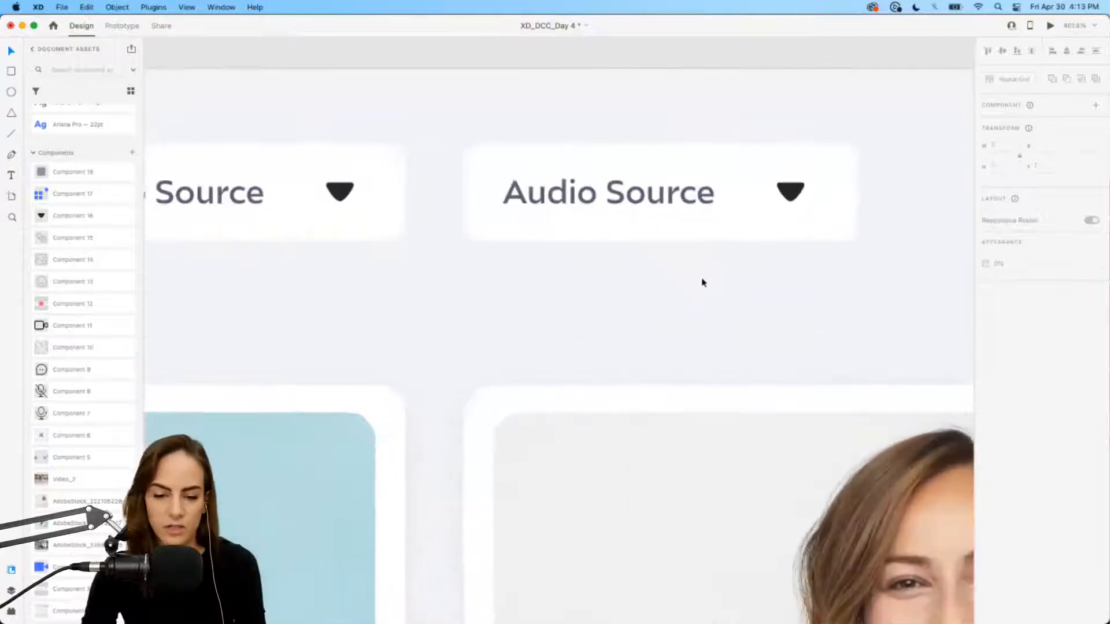
pyautogui.doubleClick(577, 202)
pyautogui.click(577, 204)
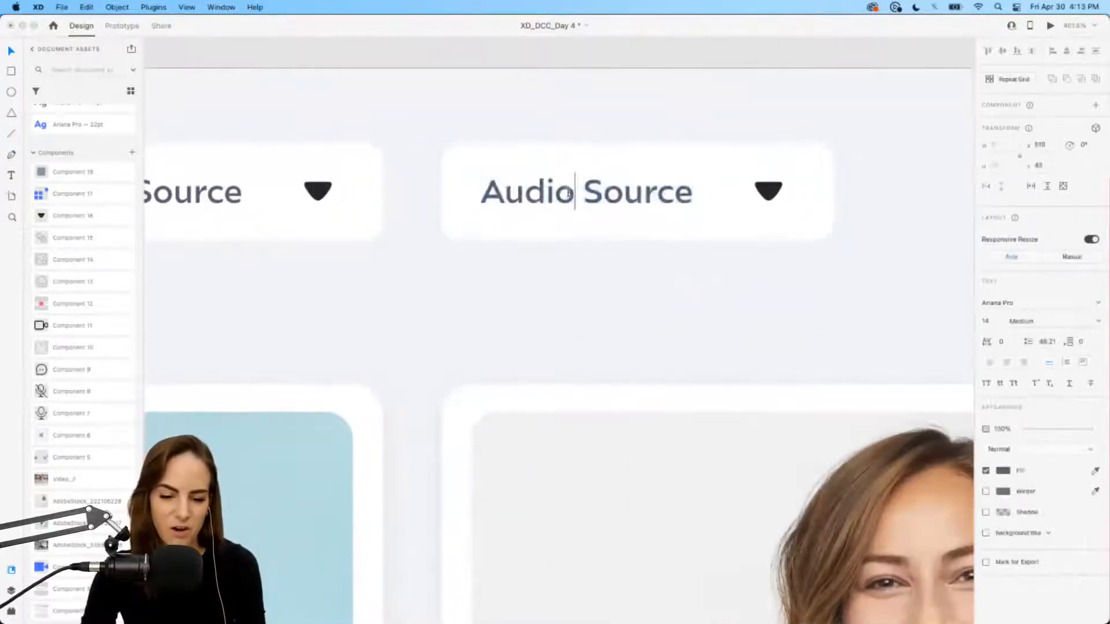
pyautogui.moveTo(577, 203); pyautogui.dragTo(421, 178)
pyautogui.write('Video')
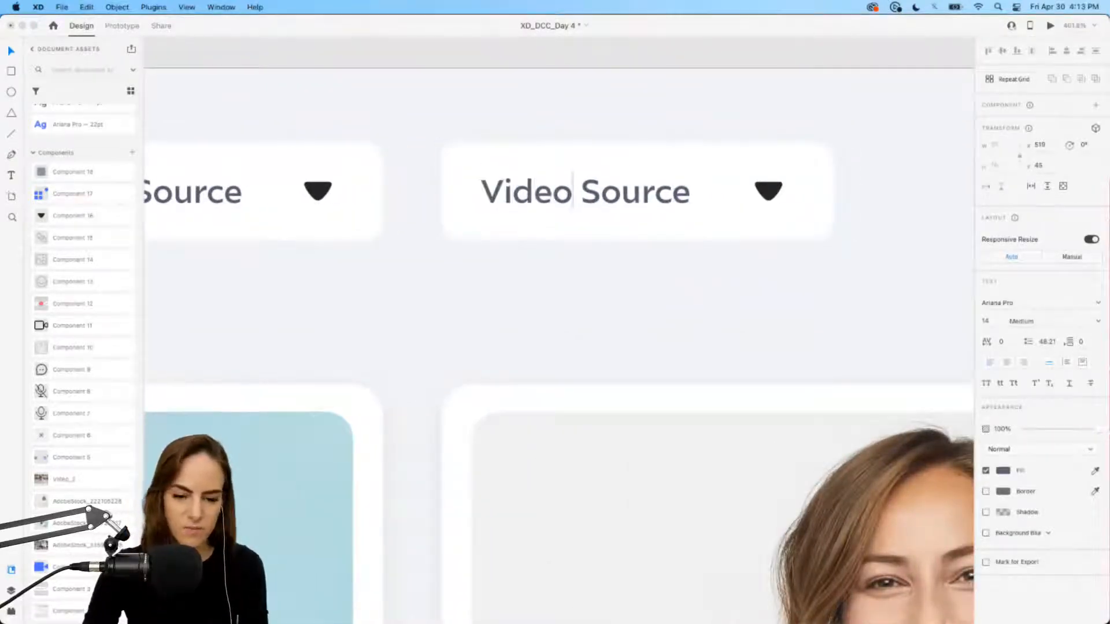
pyautogui.press('Escape')
pyautogui.click(387, 279)
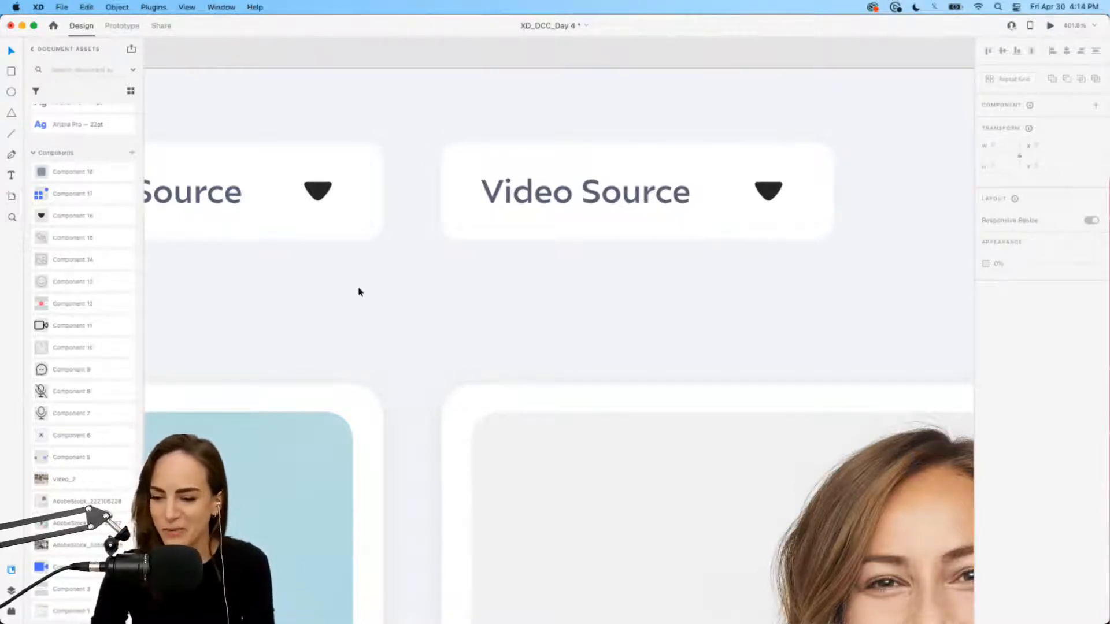
pyautogui.scroll(-5, 359, 291)
pyautogui.hscroll(-2, 359, 292)
pyautogui.scroll(-1, 358, 292)
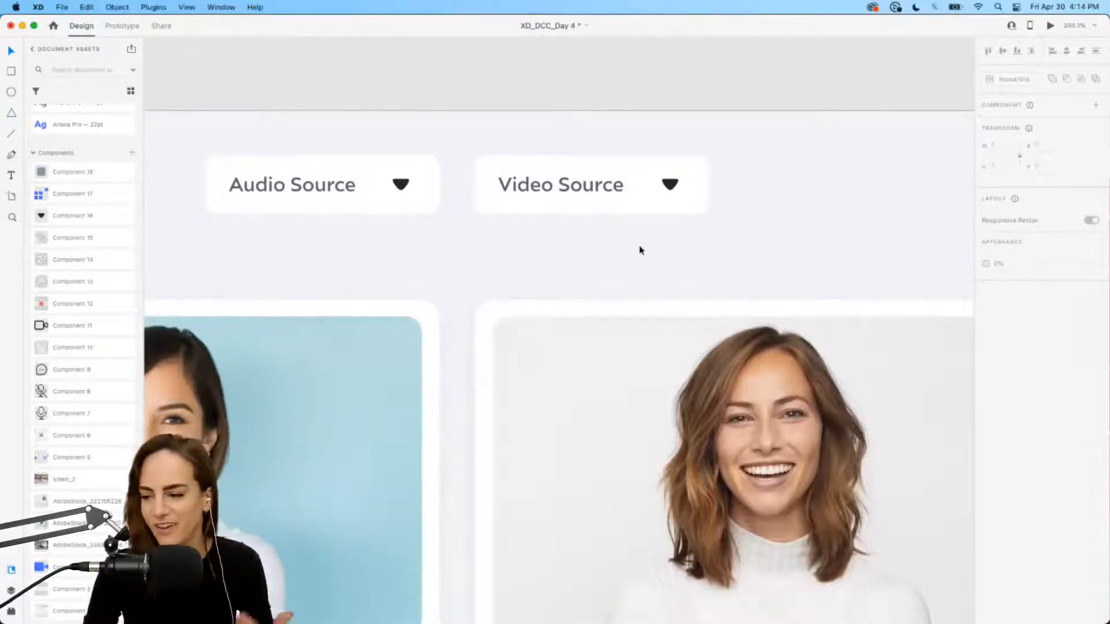
pyautogui.scroll(-3, 593, 250)
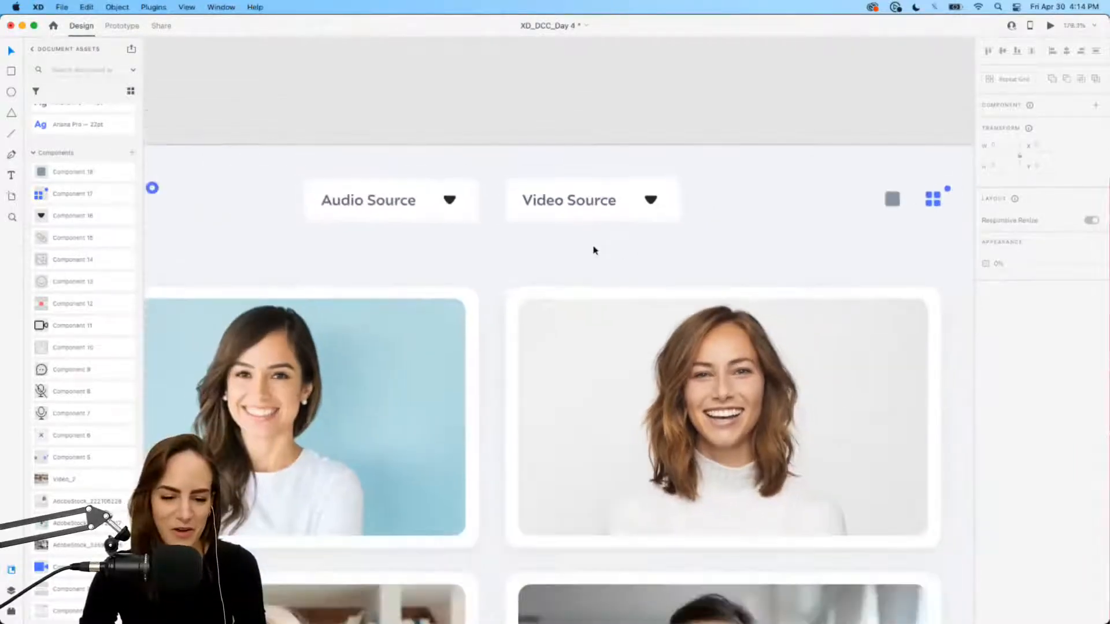
pyautogui.click(609, 210)
pyautogui.scroll(4, 610, 210)
pyautogui.hscroll(3, 610, 210)
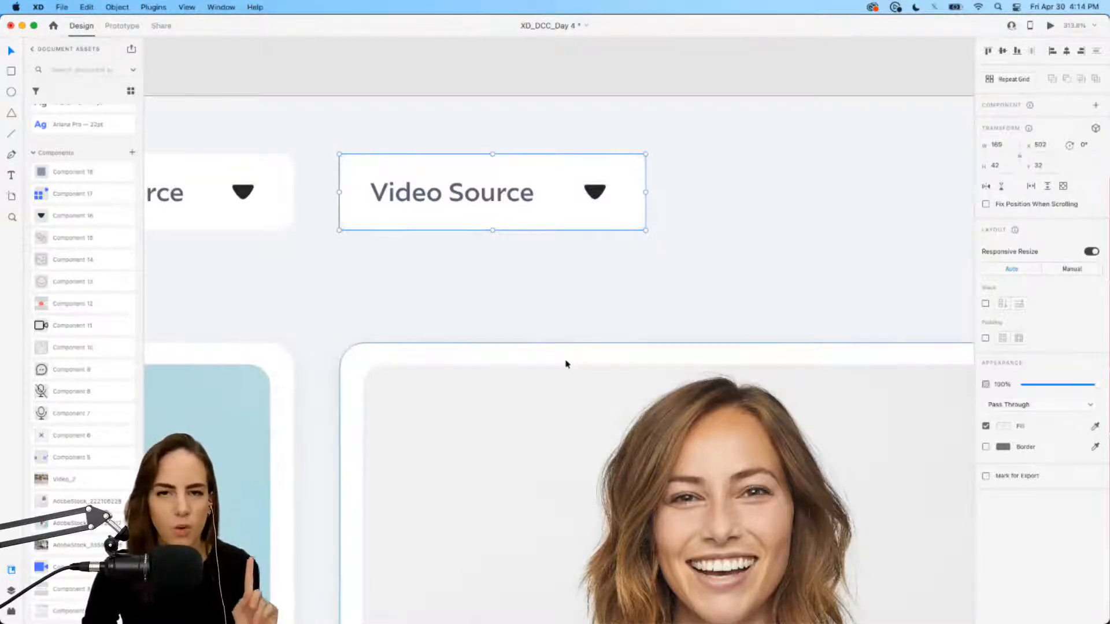
pyautogui.press('super+0')
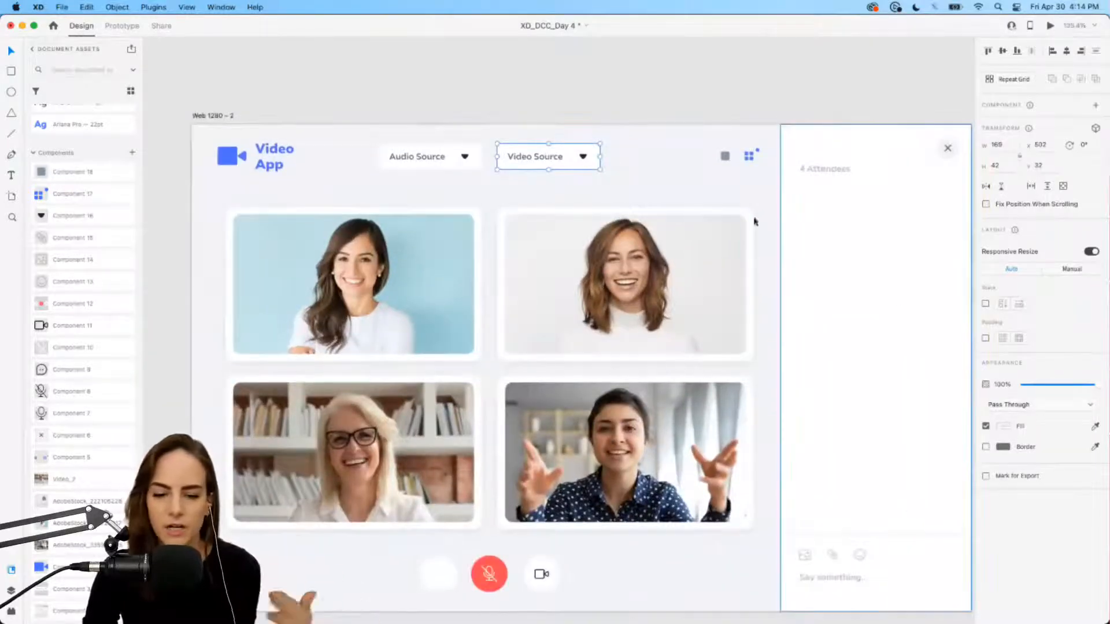
# Step: Delete the blank call button, leaving the chat, mute and camera buttons
pyautogui.scroll(5, 532, 520)
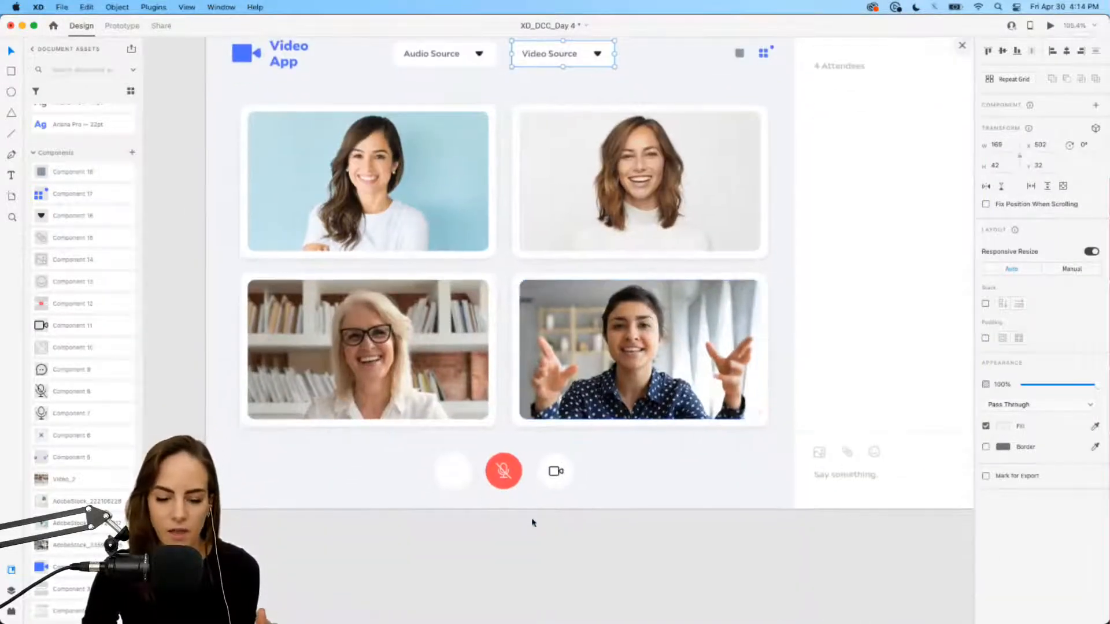
pyautogui.click(452, 490)
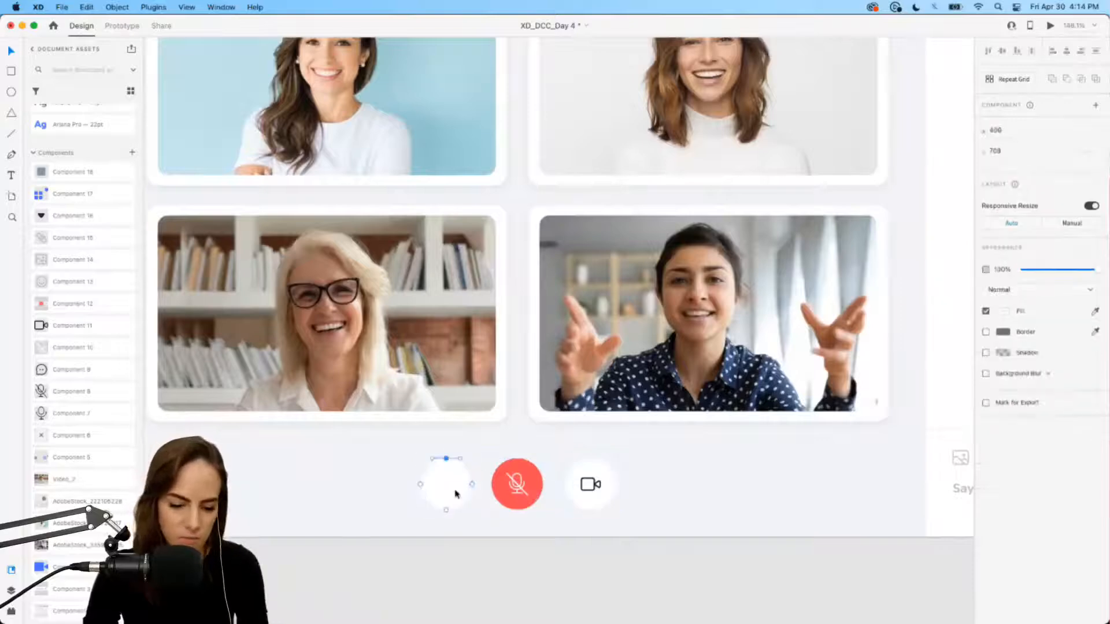
pyautogui.moveTo(422, 484); pyautogui.dragTo(371, 484)
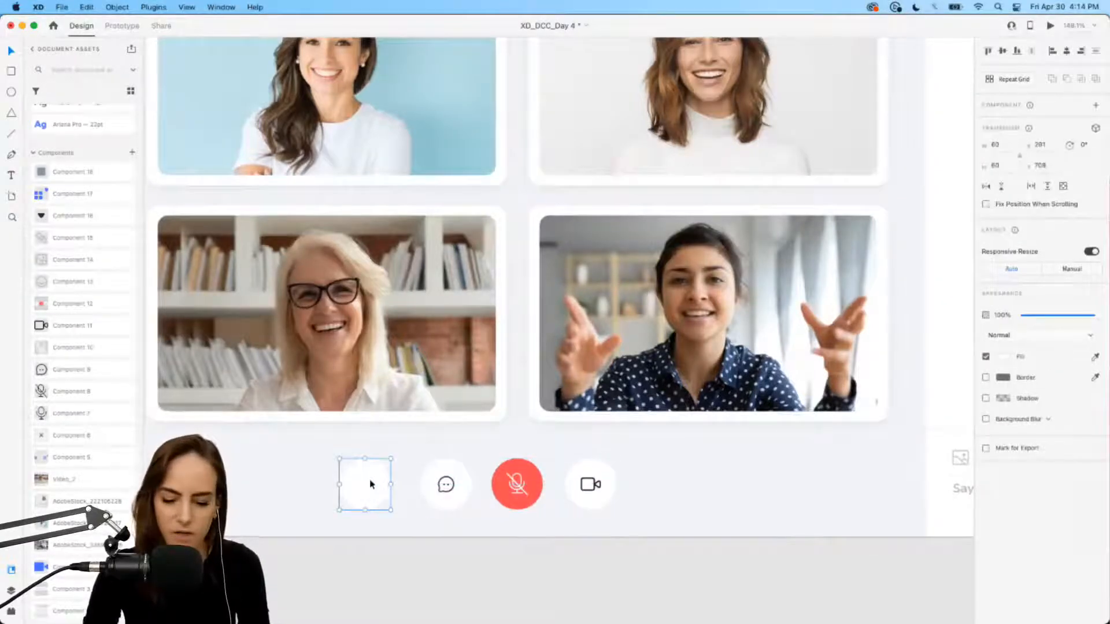
pyautogui.press('BackSpace')
pyautogui.scroll(-3, 370, 479)
pyautogui.click(497, 487)
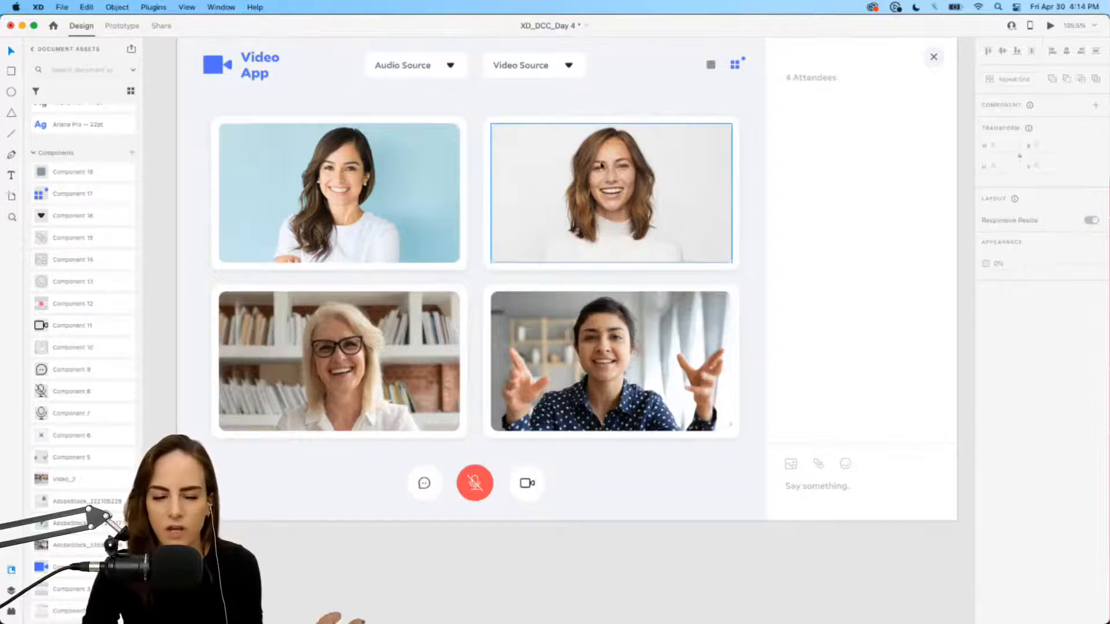
pyautogui.scroll(3, 602, 166)
pyautogui.scroll(5, 600, 164)
pyautogui.scroll(3, 597, 153)
pyautogui.scroll(-1, 587, 164)
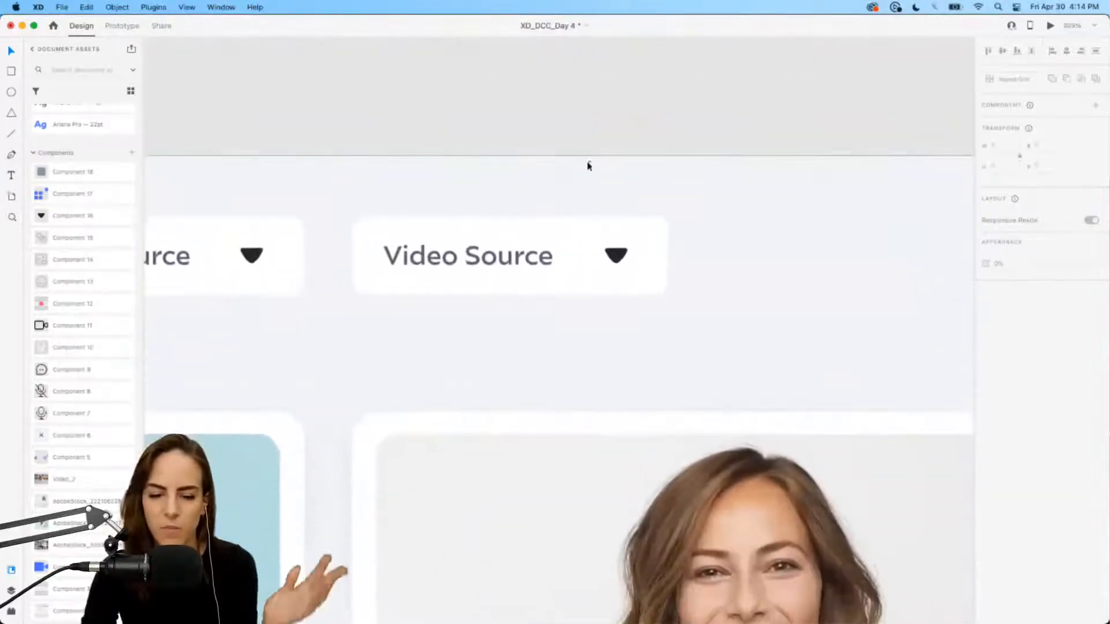
# Step: Make the Video Source dropdown a component and add a new state named Open_Facetime
pyautogui.click(552, 231)
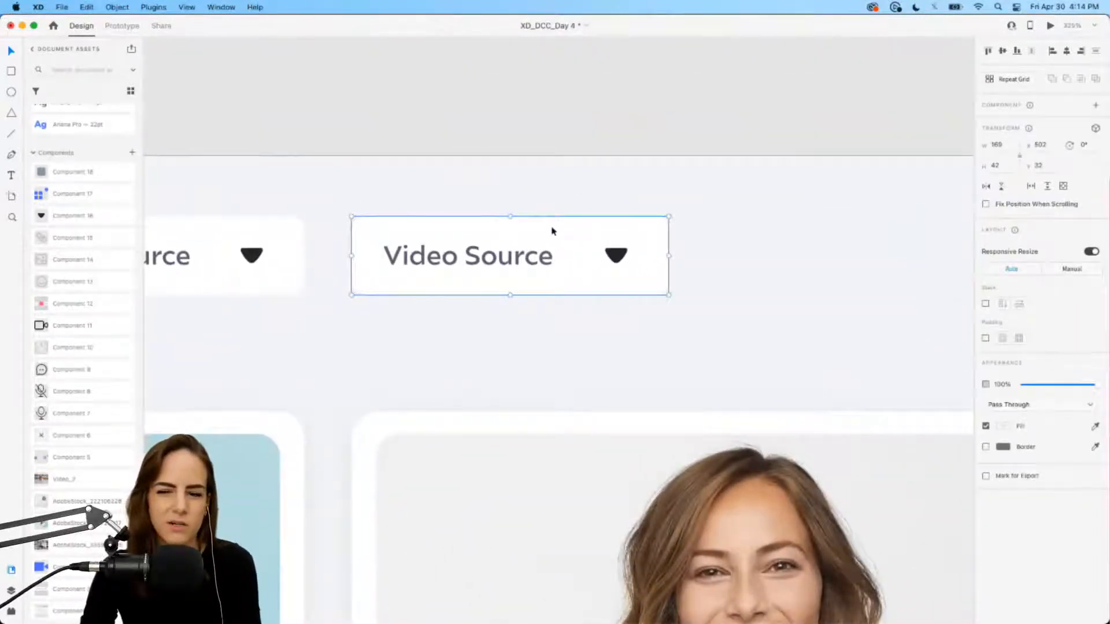
pyautogui.scroll(-2, 619, 272)
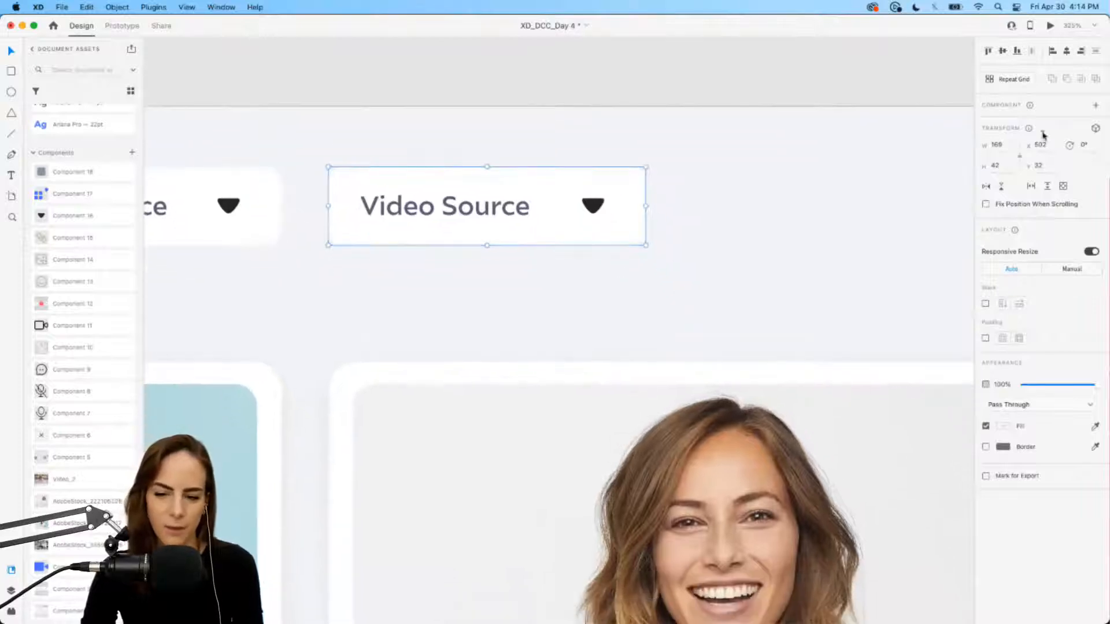
pyautogui.click(1095, 107)
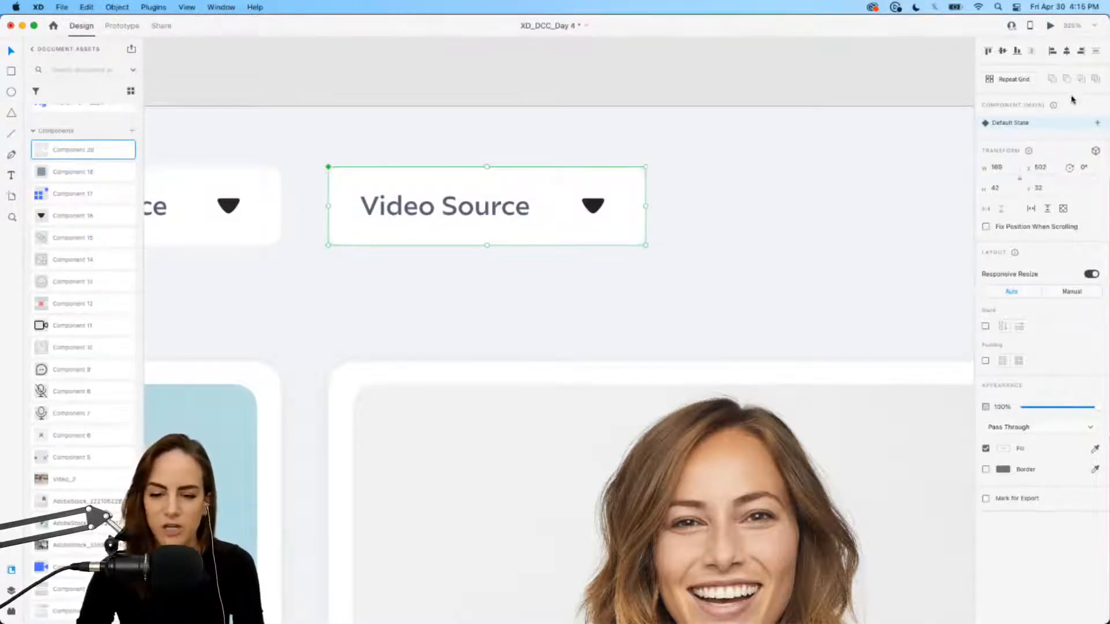
pyautogui.click(1099, 123)
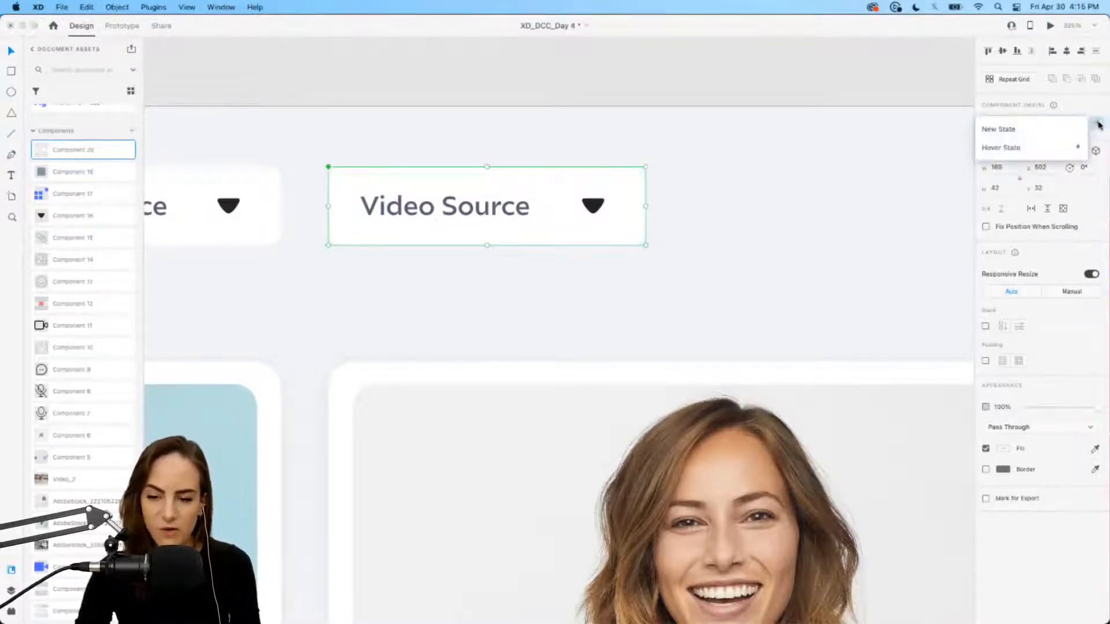
pyautogui.click(1032, 131)
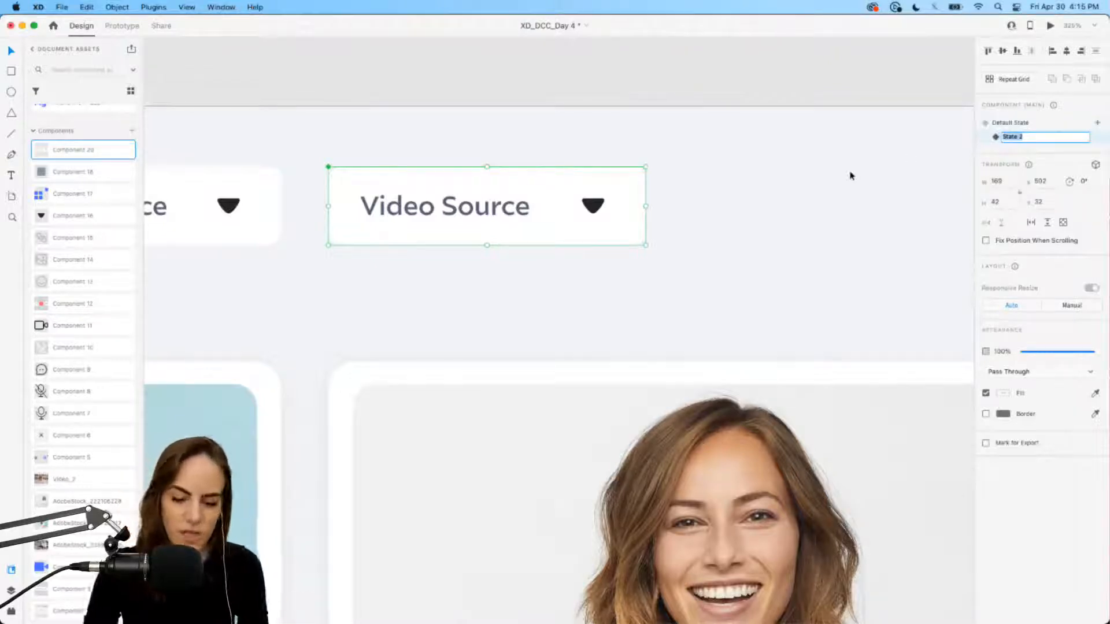
pyautogui.write('Open_Facetime')
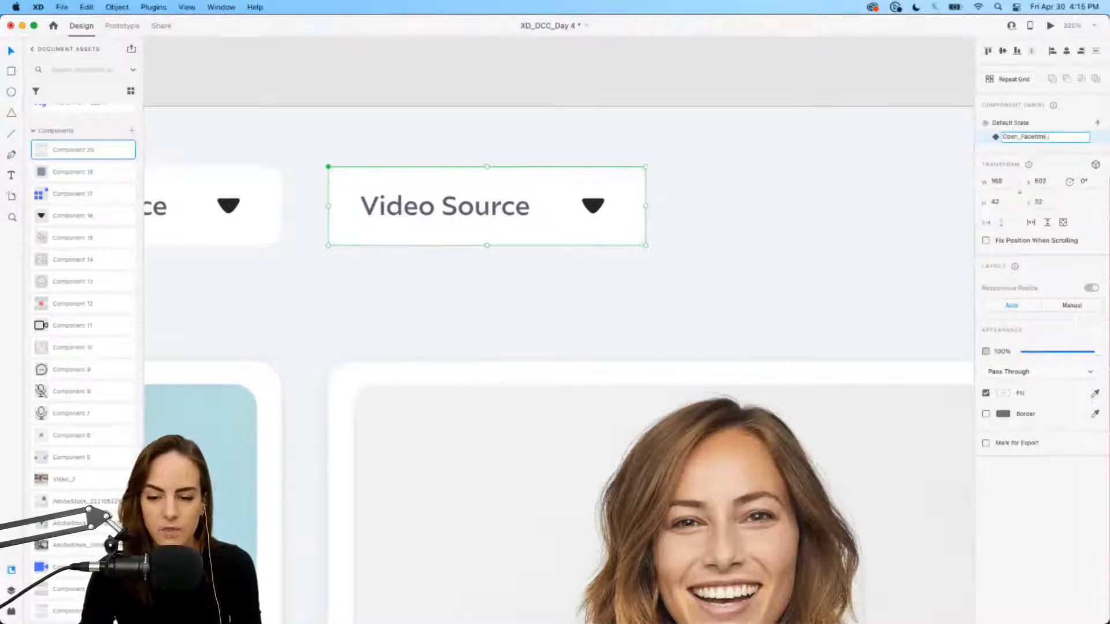
pyautogui.press('Return')
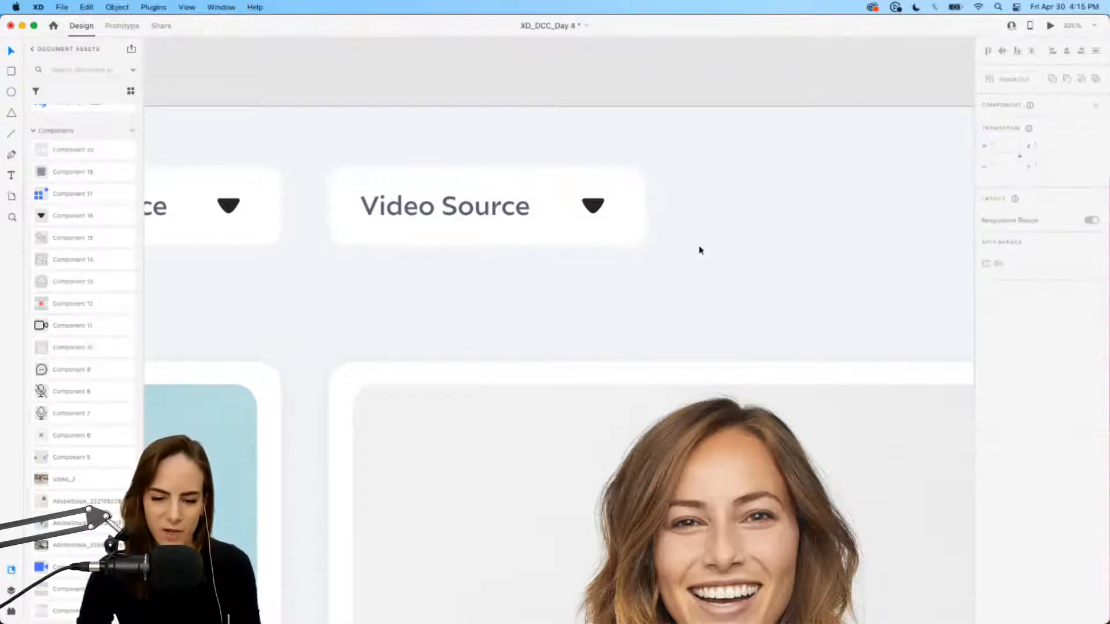
# Step: In the Open_Facetime state, drag the Video Source box's bottom edge down to about 165 tall
pyautogui.scroll(-3, 699, 247)
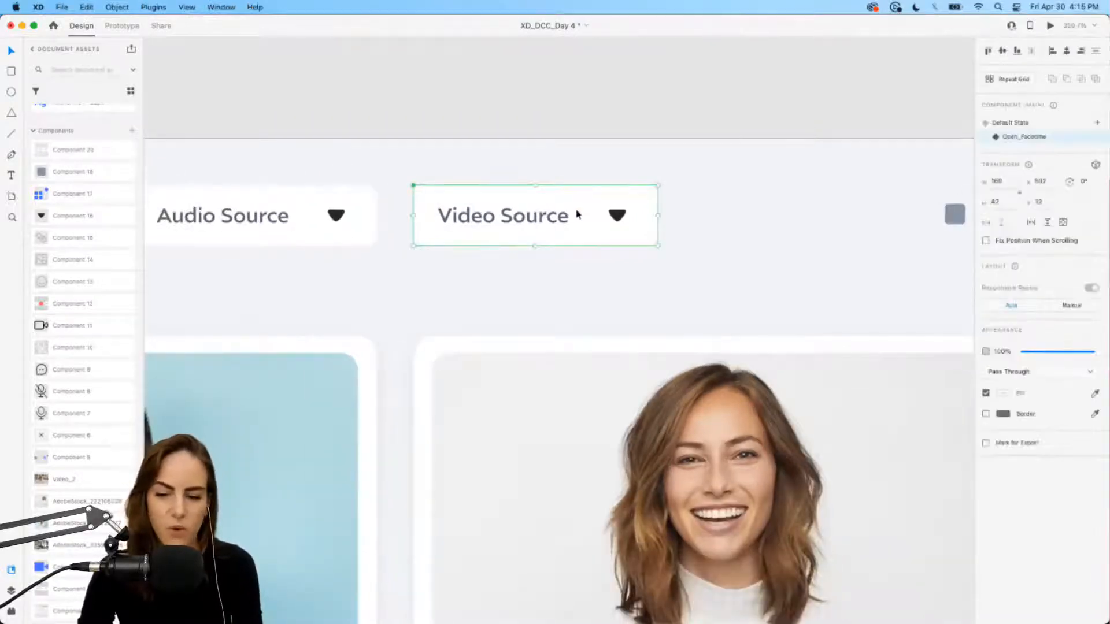
pyautogui.click(1010, 126)
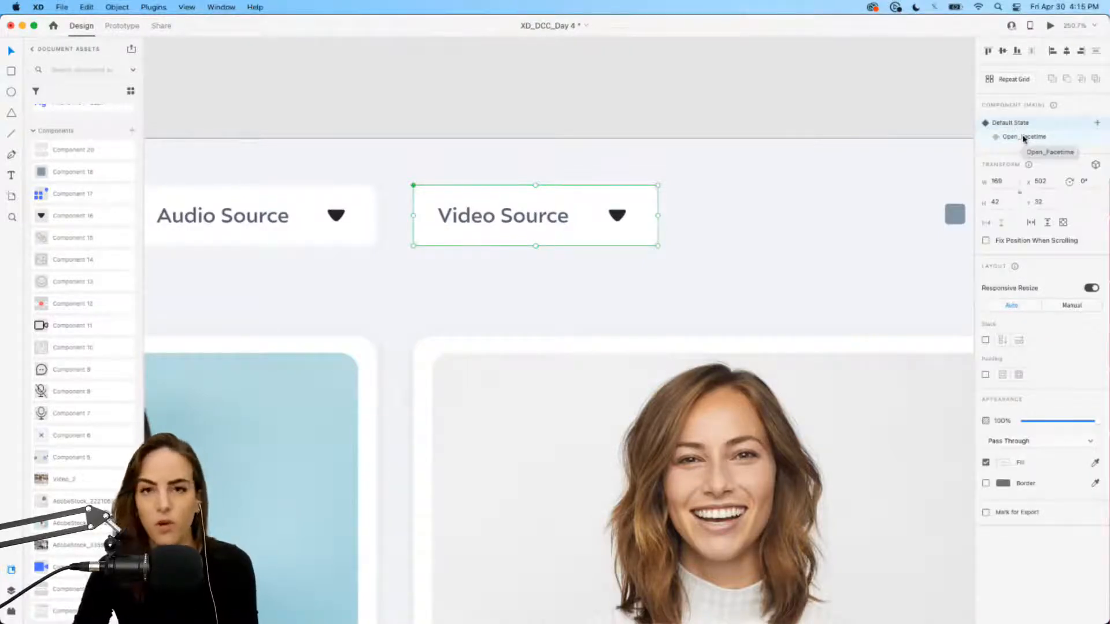
pyautogui.click(1024, 137)
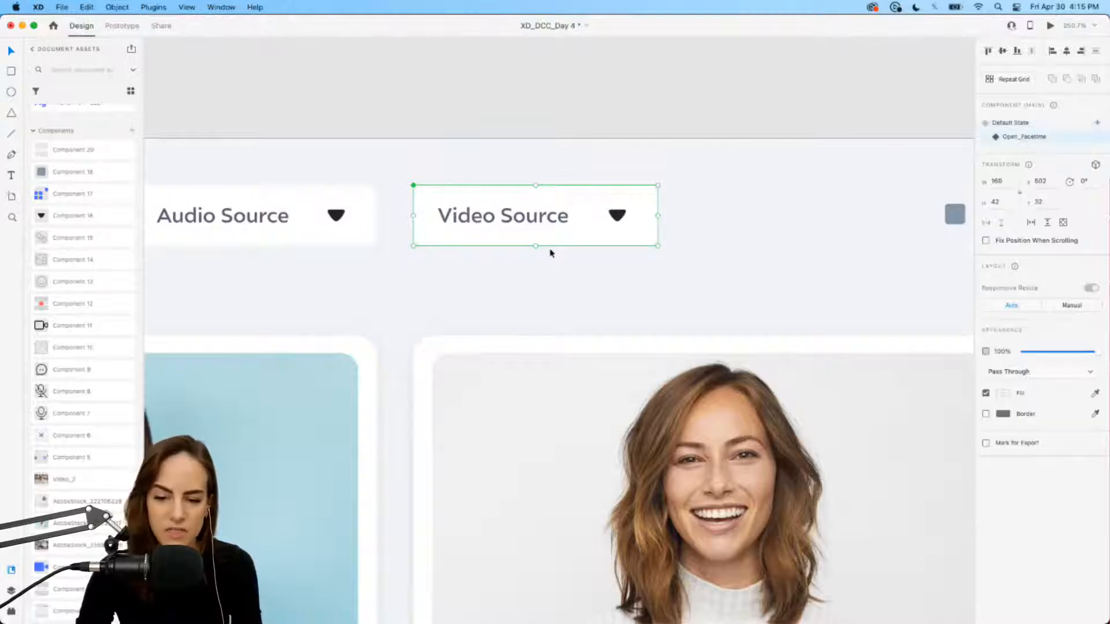
pyautogui.scroll(5, 550, 250)
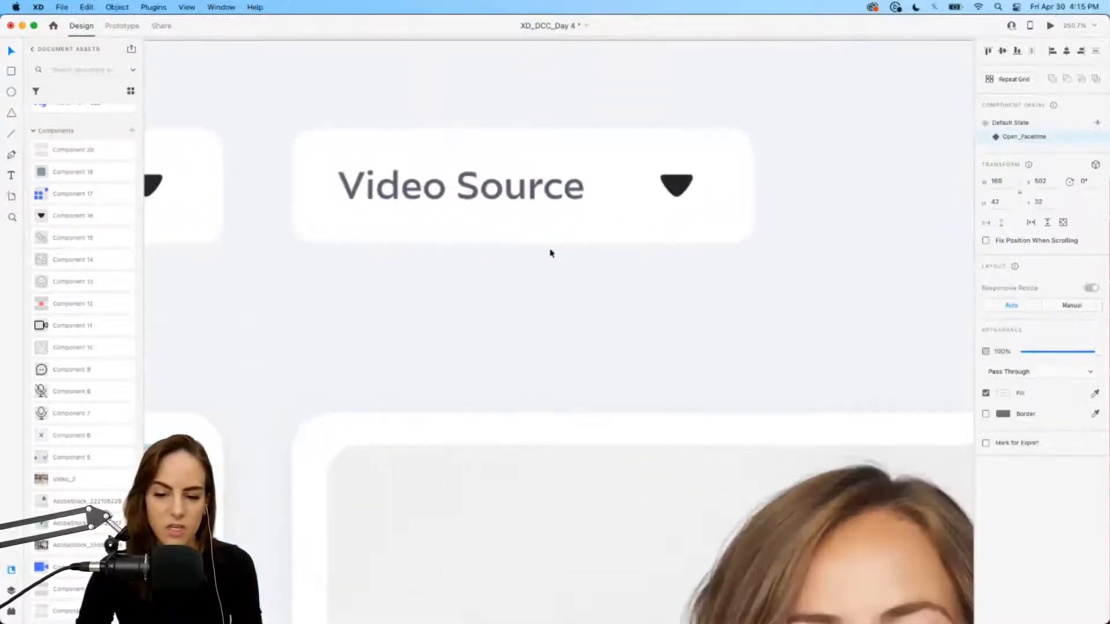
pyautogui.doubleClick(589, 225)
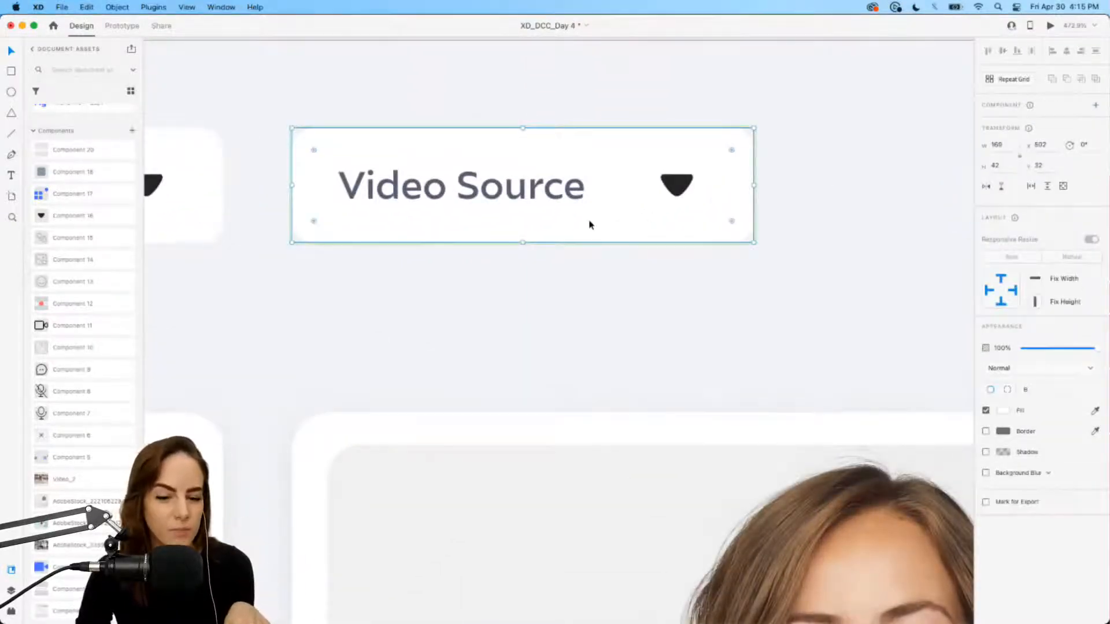
pyautogui.moveTo(523, 242); pyautogui.dragTo(511, 532)
pyautogui.scroll(-5, 511, 533)
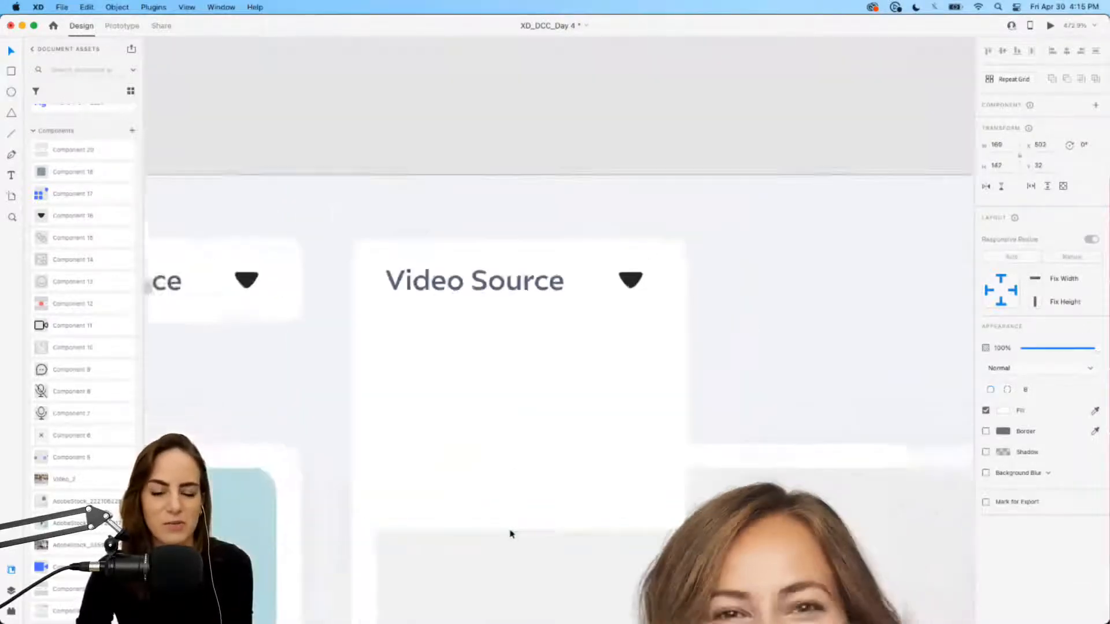
pyautogui.scroll(4, 510, 533)
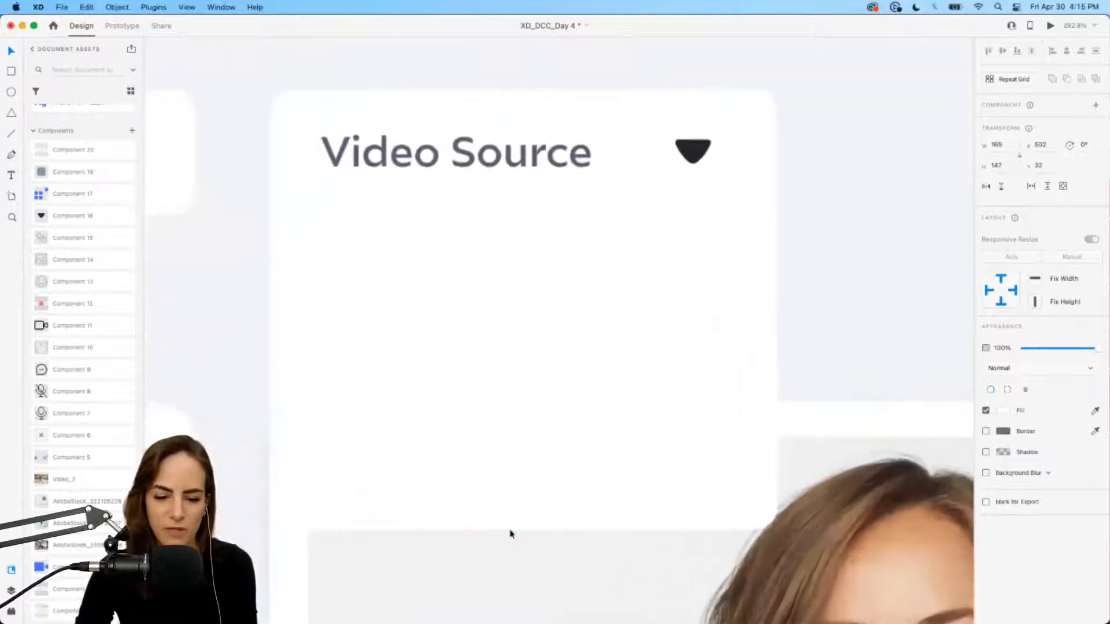
pyautogui.scroll(-4, 511, 533)
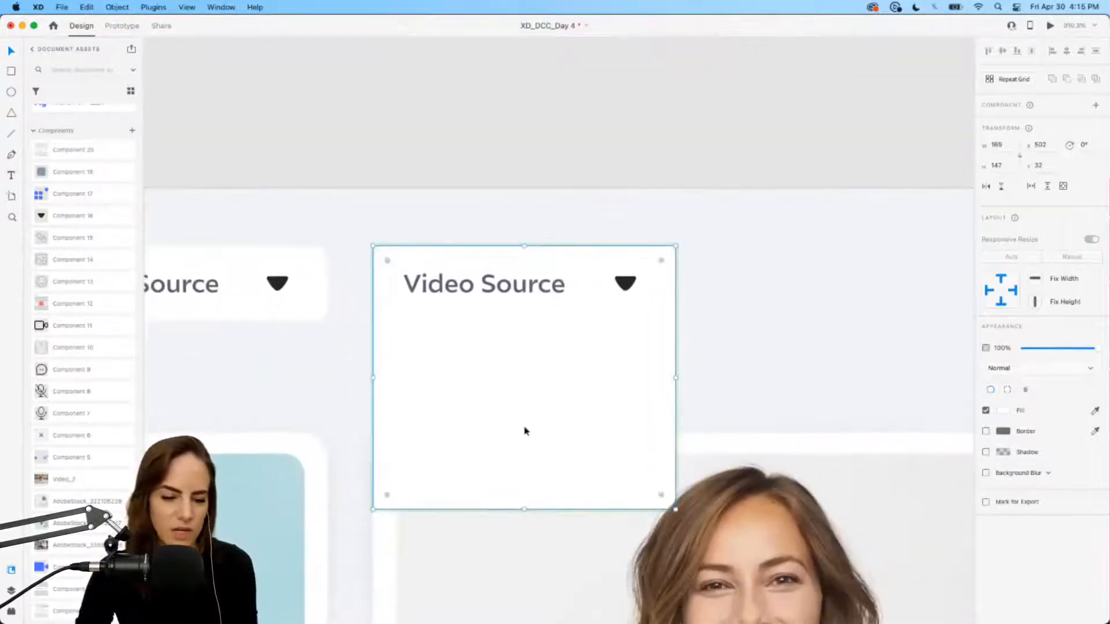
pyautogui.scroll(-3, 525, 431)
pyautogui.moveTo(513, 426); pyautogui.dragTo(513, 502)
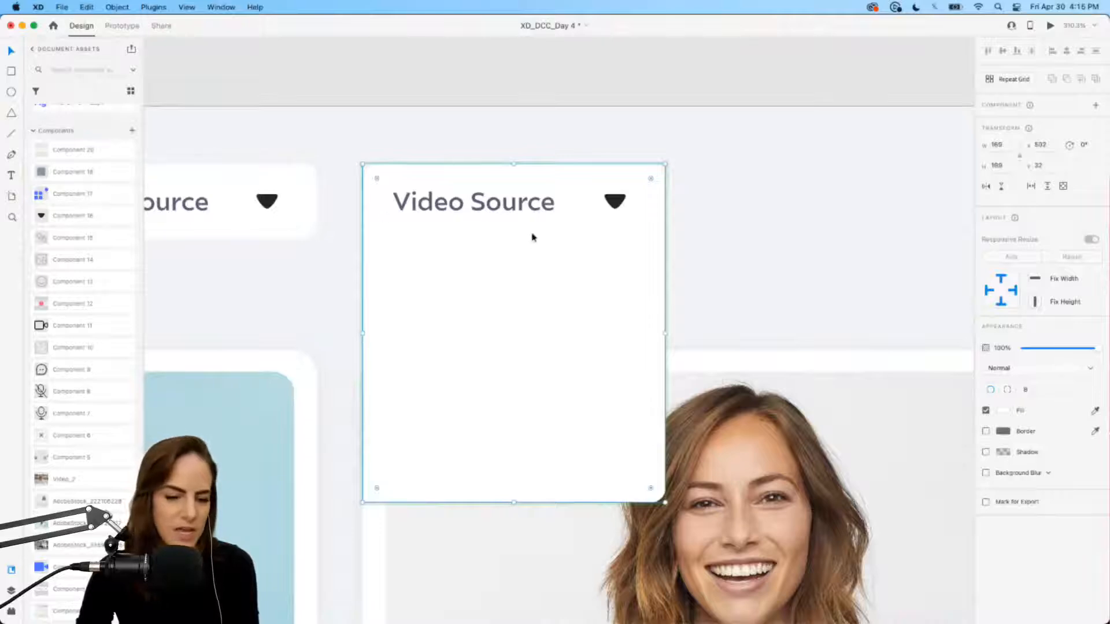
# Step: Copy the Video Source label below the heading and retype it as FaceTime Camera, Canon Camera, Logitech Camera
pyautogui.doubleClick(475, 209)
pyautogui.moveTo(473, 249); pyautogui.dragTo(473, 265)
pyautogui.doubleClick(472, 265)
pyautogui.write('F')
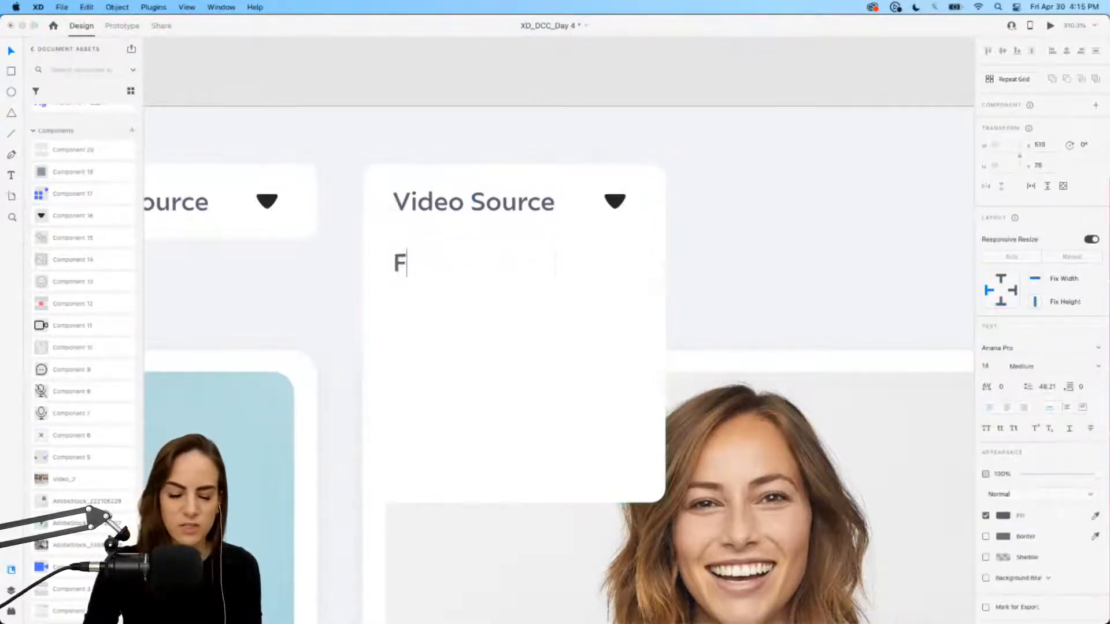
pyautogui.write('acetime Source')
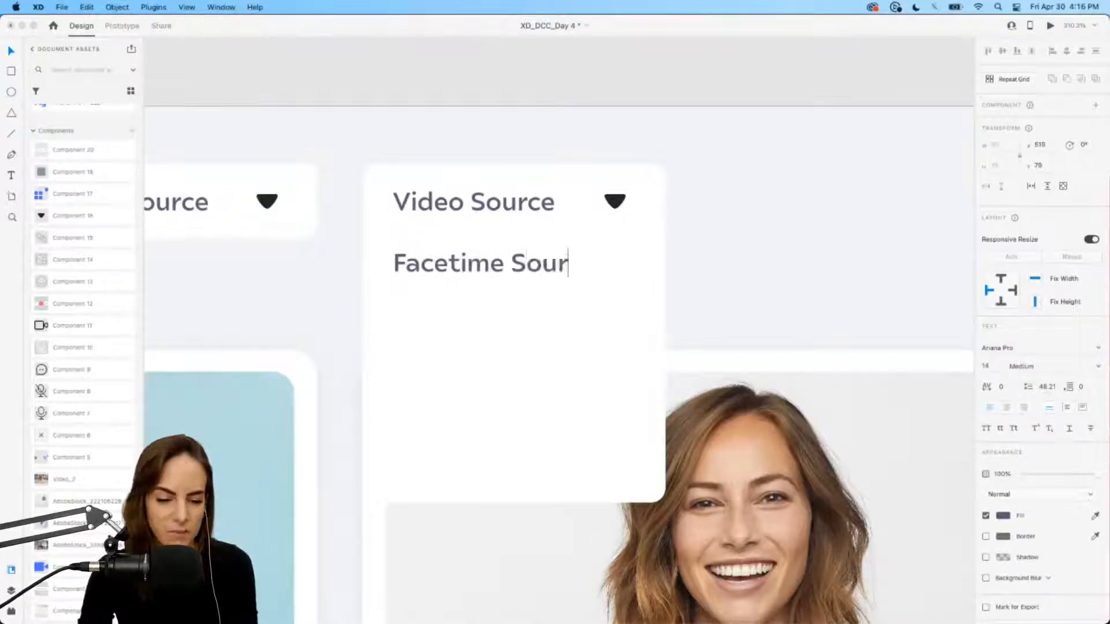
pyautogui.press('BackSpace')
pyautogui.press('BackSpace')
pyautogui.press('BackSpace')
pyautogui.press('BackSpace')
pyautogui.press('BackSpace')
pyautogui.press('BackSpace')
pyautogui.press('BackSpace')
pyautogui.press('BackSpace')
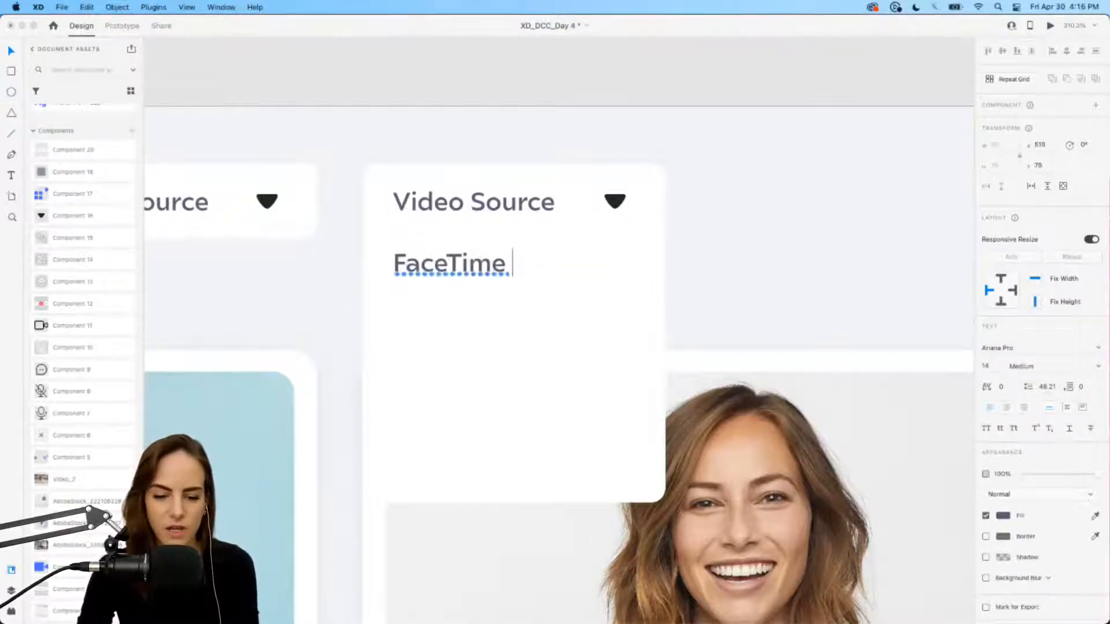
pyautogui.write('Camera ')
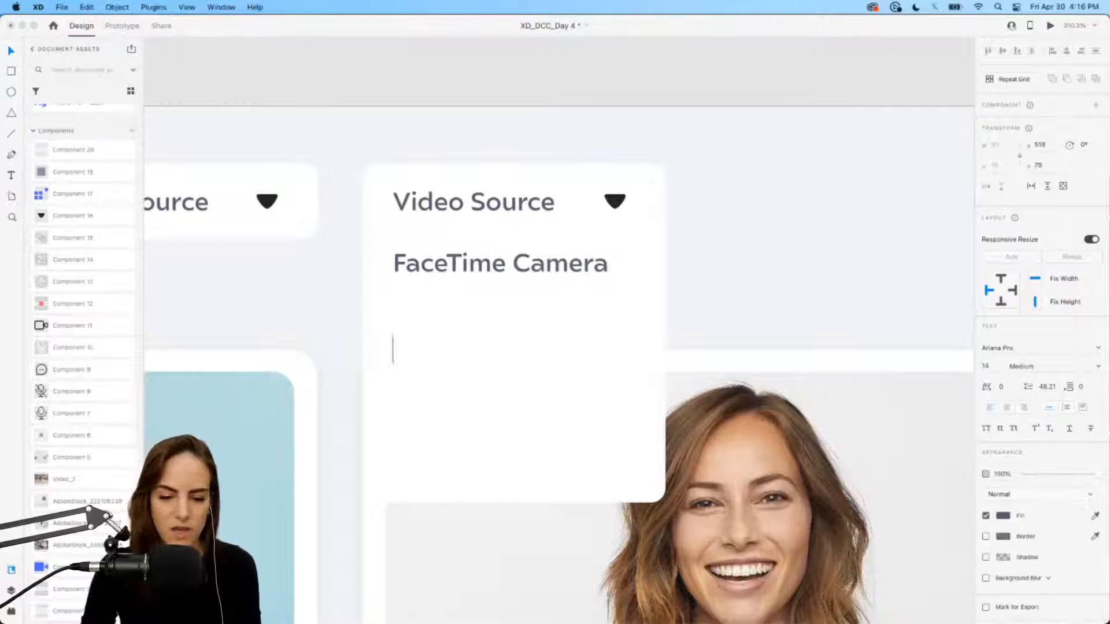
pyautogui.write('Canon Camera')
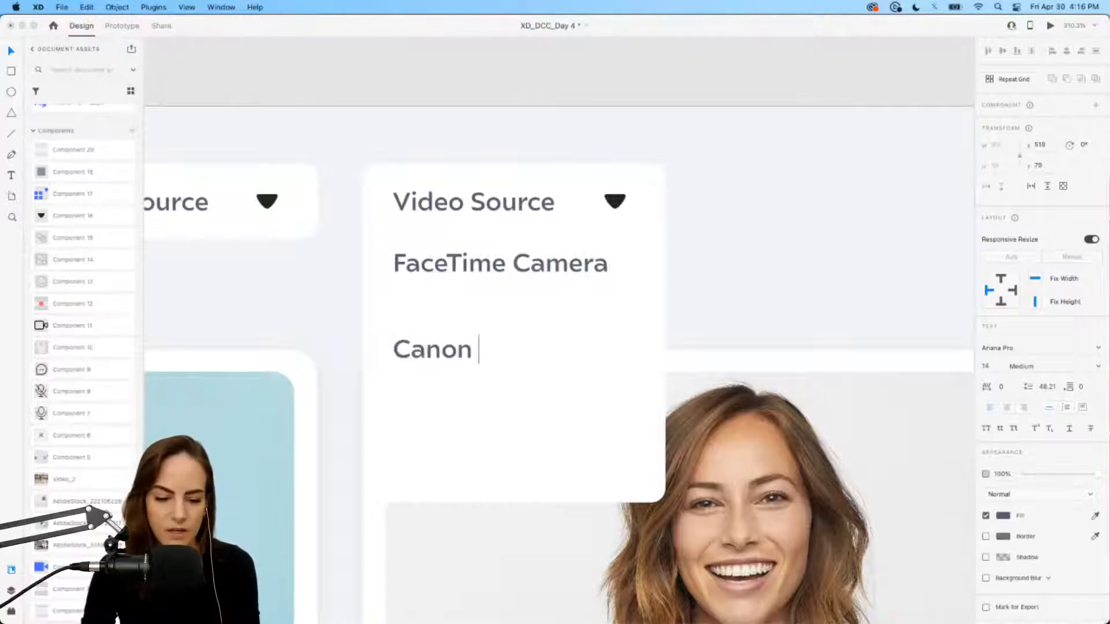
pyautogui.press('Return')
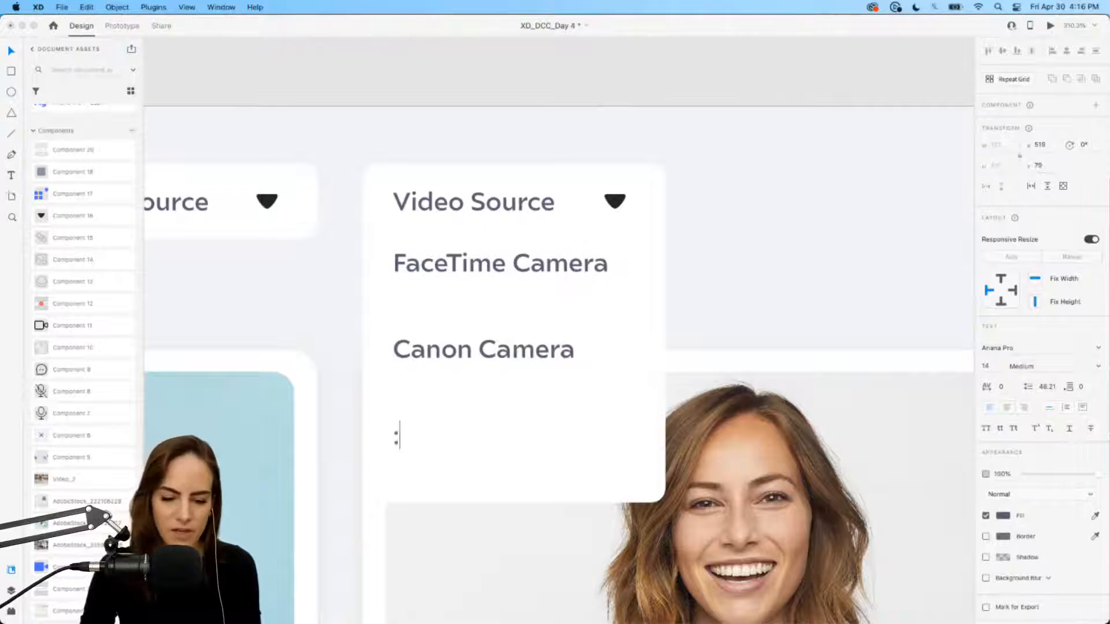
pyautogui.write('Logitec')
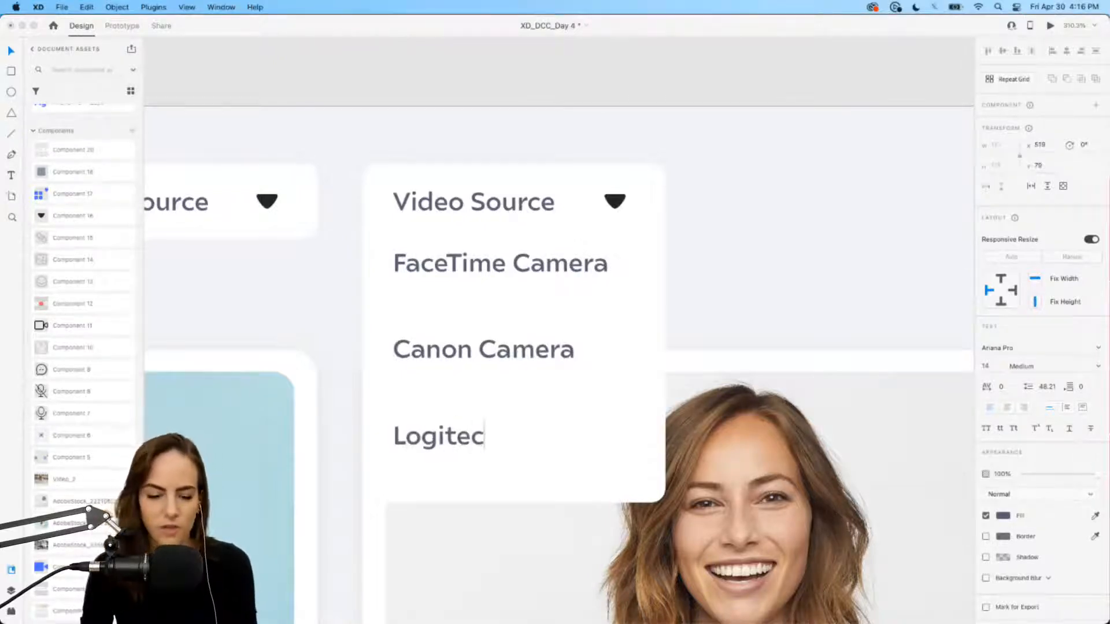
pyautogui.write('h Canera')
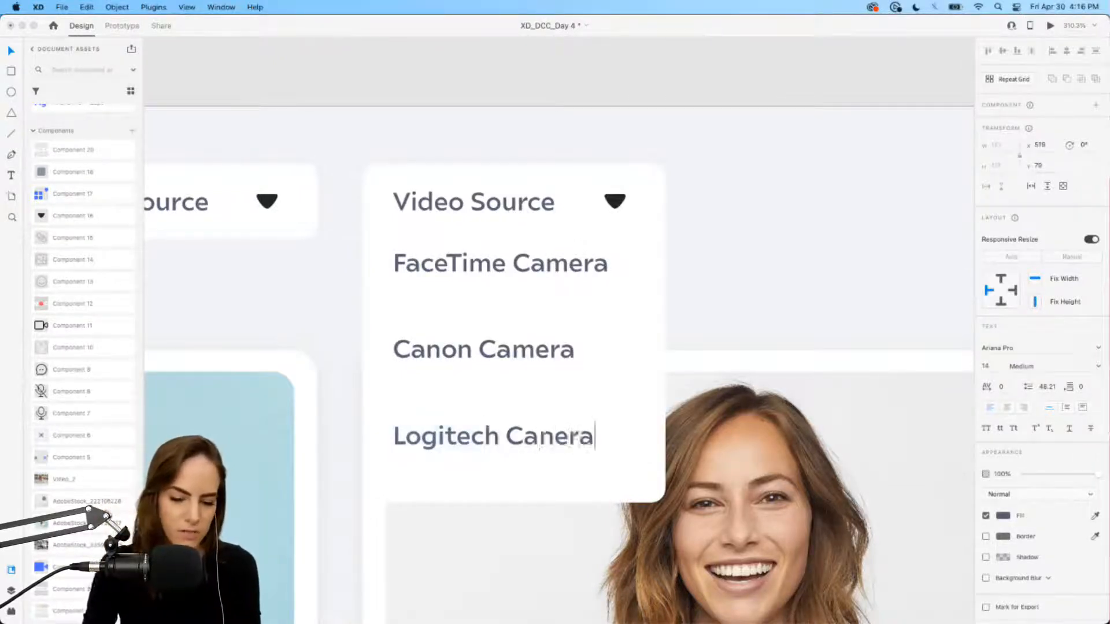
pyautogui.press('BackSpace')
pyautogui.press('BackSpace')
pyautogui.press('BackSpace')
pyautogui.press('BackSpace')
pyautogui.write('ner')
pyautogui.press('BackSpace')
pyautogui.press('BackSpace')
pyautogui.press('BackSpace')
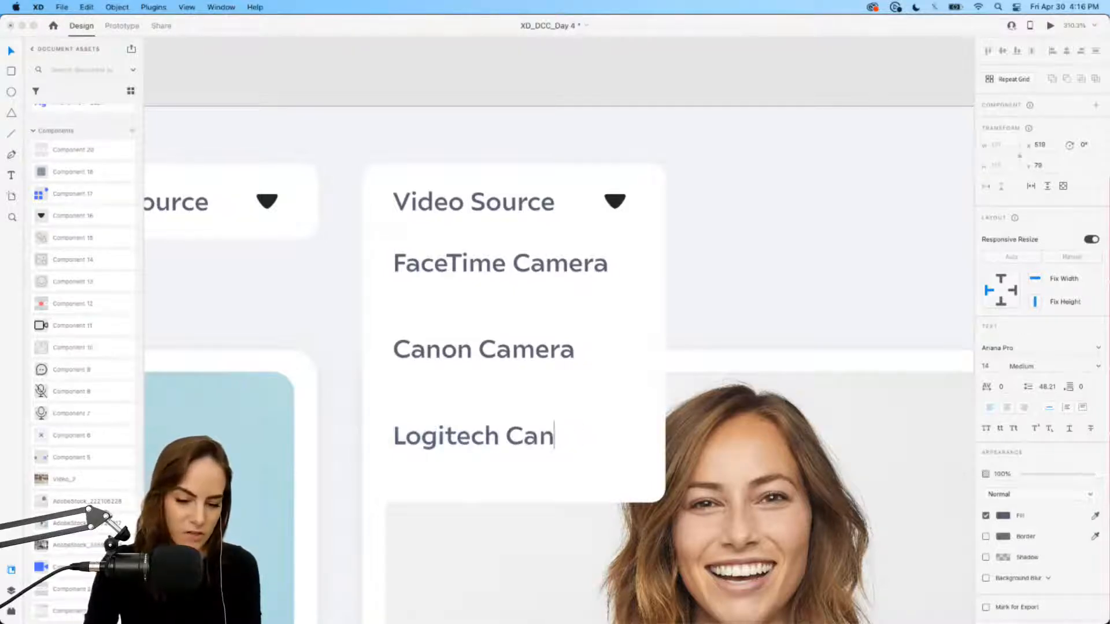
pyautogui.write('mera')
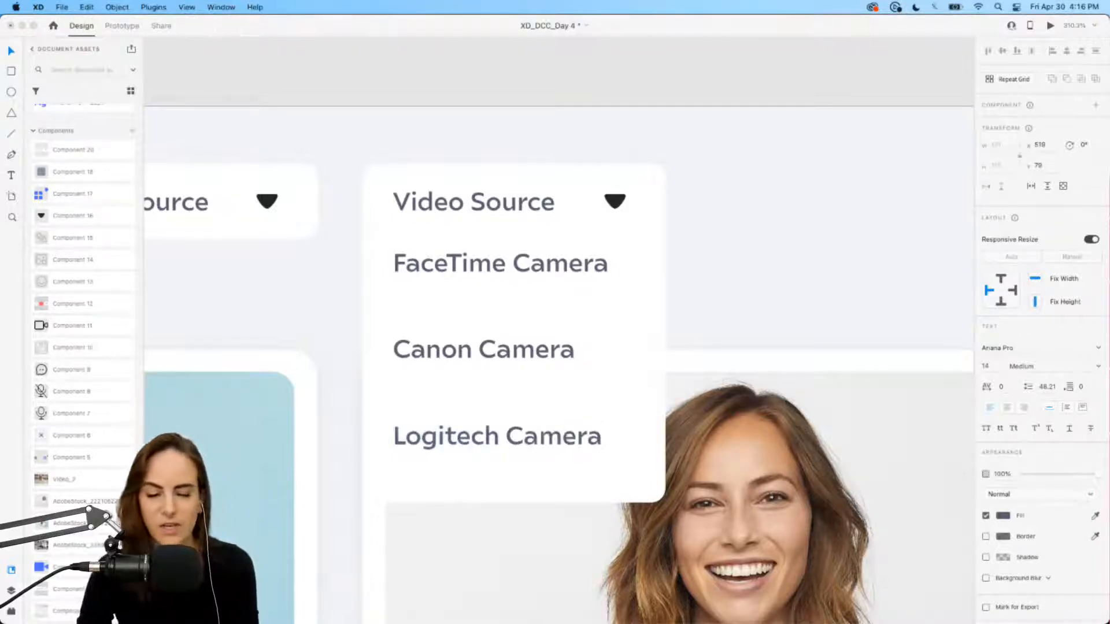
pyautogui.press('Return')
pyautogui.click(10, 53)
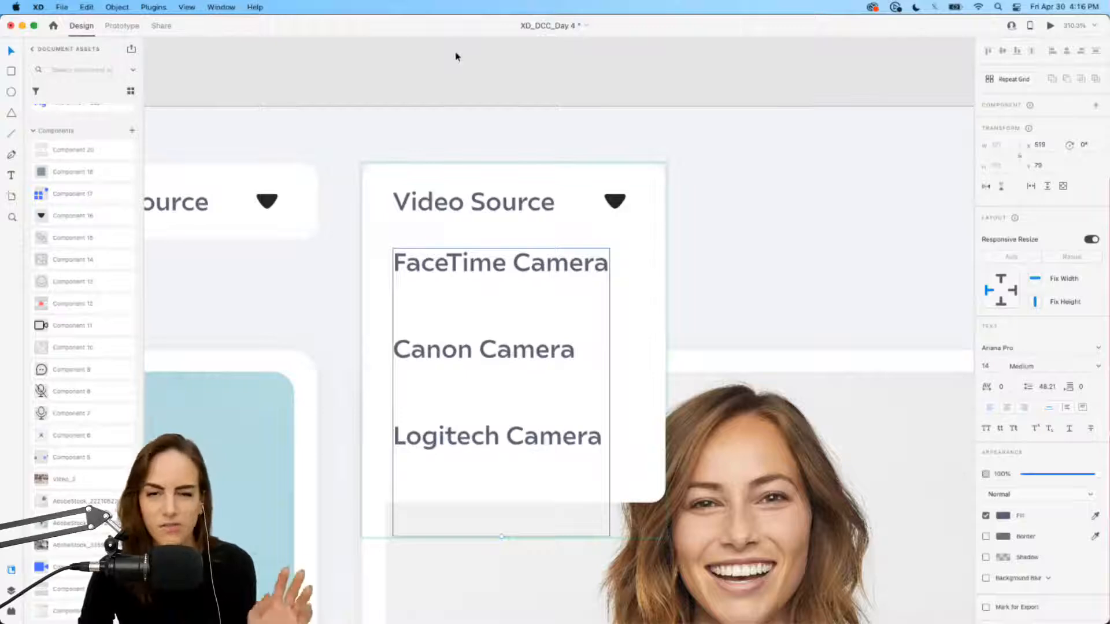
# Step: Tighten the camera list's line spacing to 29.21
pyautogui.scroll(-3, 650, 202)
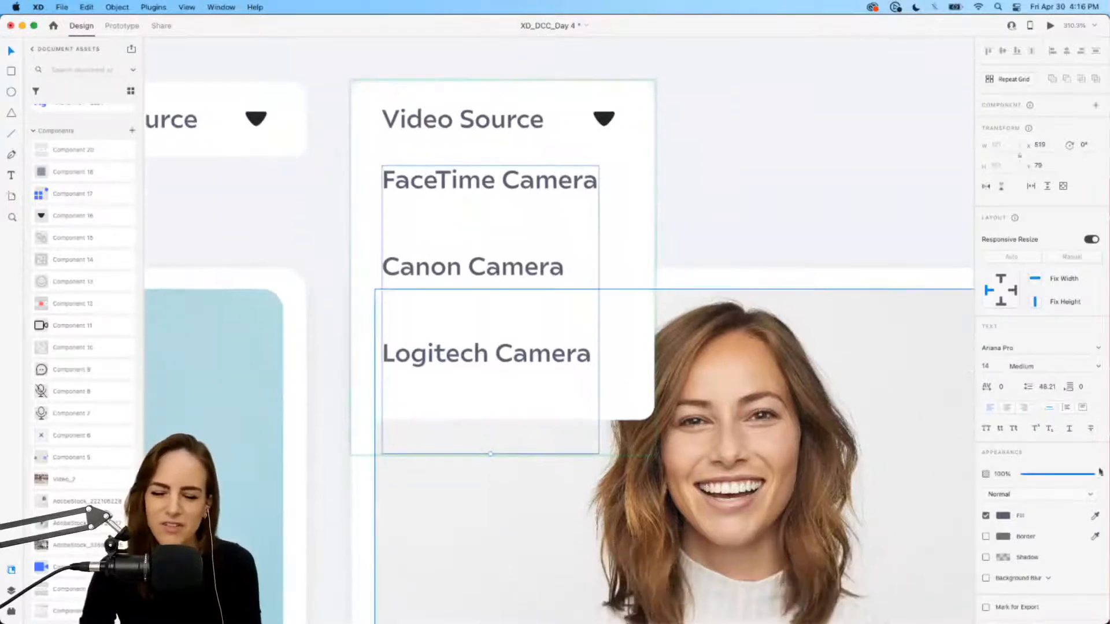
pyautogui.click(1051, 388)
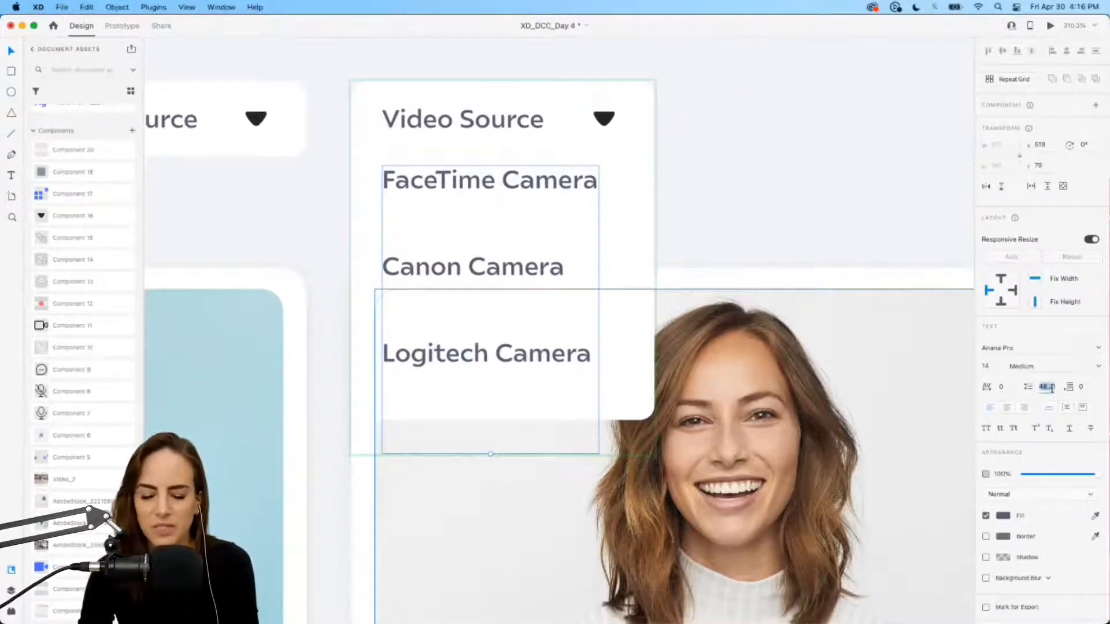
pyautogui.press('Down')
pyautogui.press('Down')
pyautogui.press('Down')
pyautogui.press('Down')
pyautogui.press('Down')
pyautogui.press('Down')
pyautogui.press('Down')
pyautogui.press('Down')
pyautogui.press('Down')
pyautogui.press('Down')
pyautogui.press('Down')
pyautogui.press('Down')
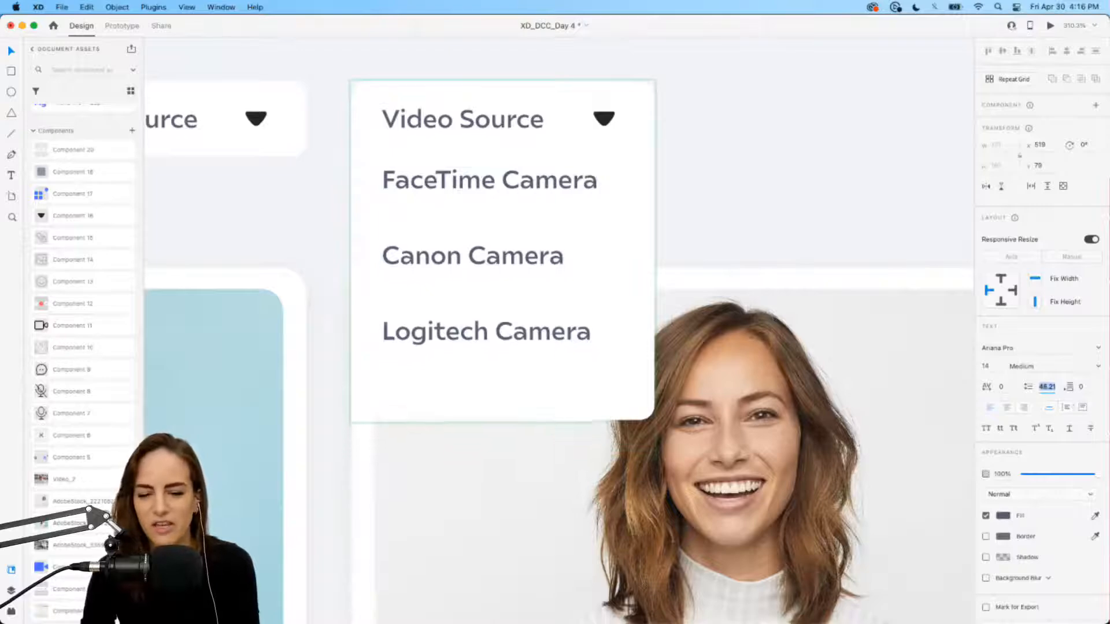
pyautogui.press('Down')
pyautogui.press('Down')
pyautogui.press('Down')
pyautogui.press('Down')
pyautogui.press('Down')
pyautogui.press('Down')
pyautogui.press('Down')
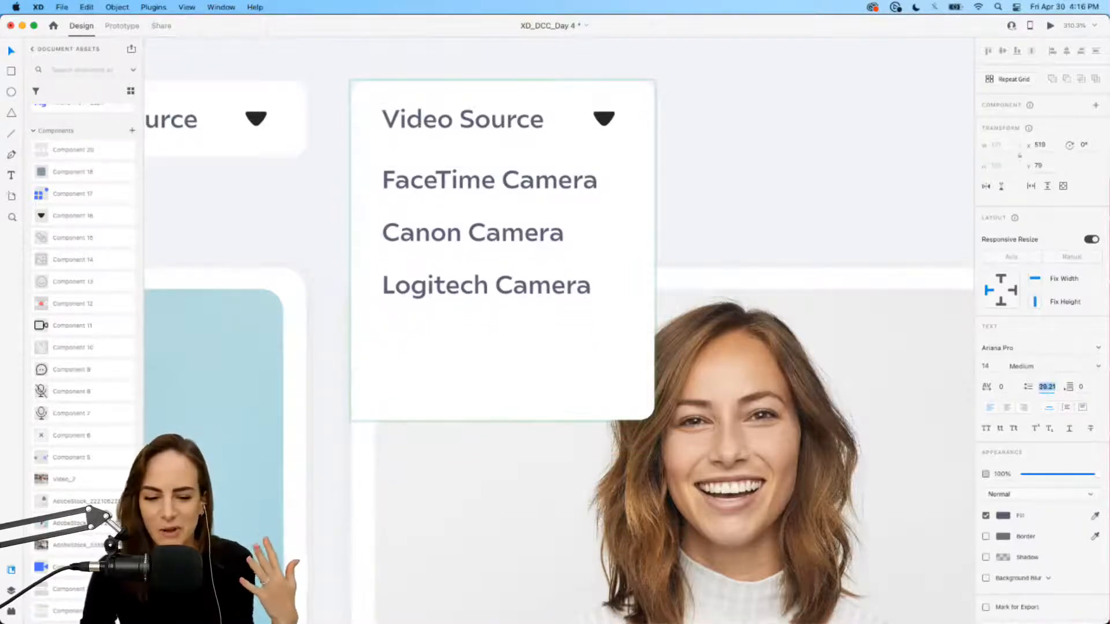
pyautogui.press('Down')
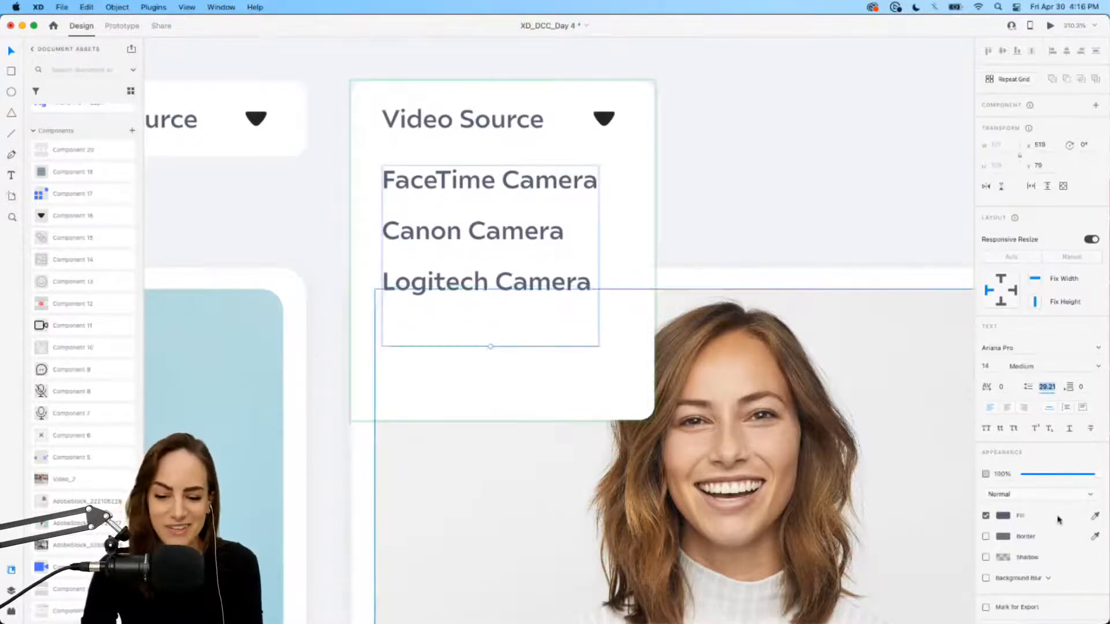
pyautogui.moveTo(1040, 475); pyautogui.dragTo(1107, 475)
# Step: Set the camera list text to Regular weight at size 13
pyautogui.click(1096, 367)
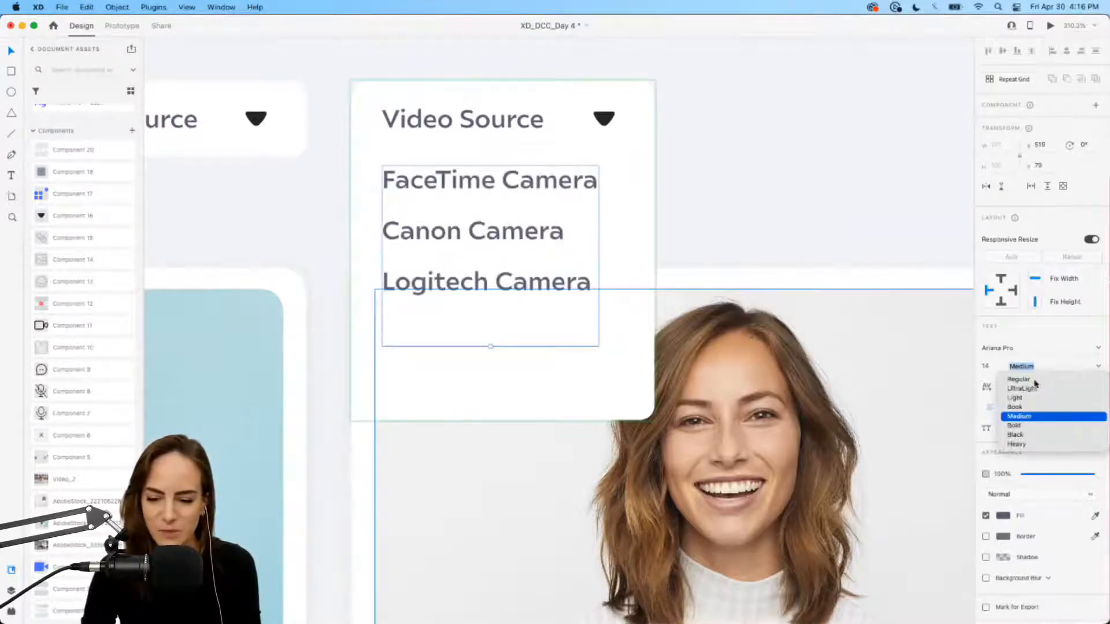
pyautogui.click(1035, 383)
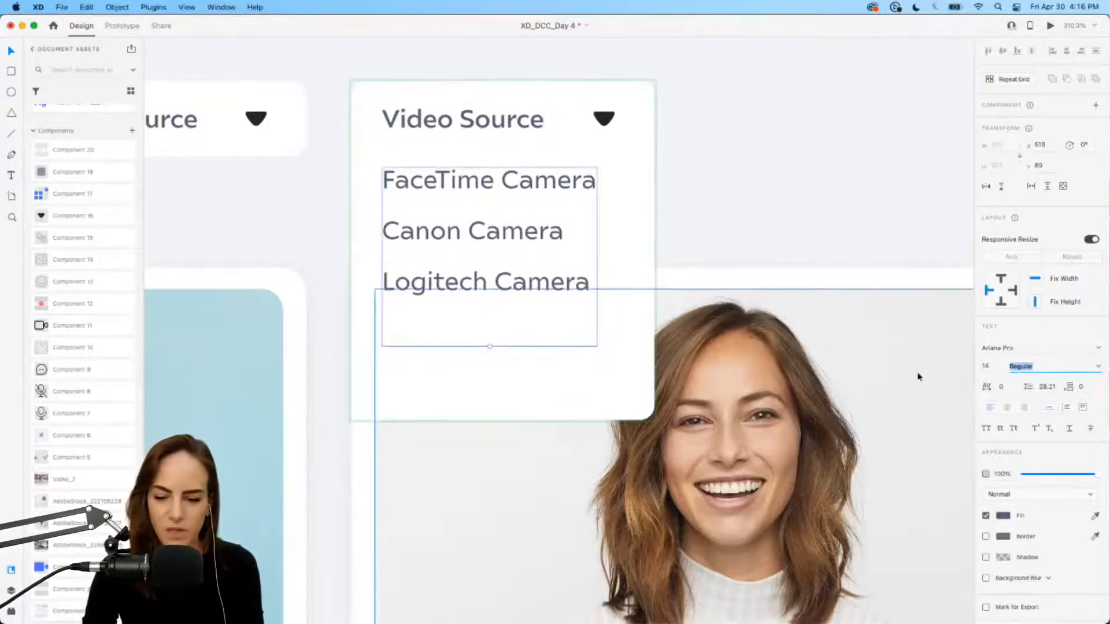
pyautogui.moveTo(1093, 475); pyautogui.dragTo(1087, 477)
pyautogui.press('super+z')
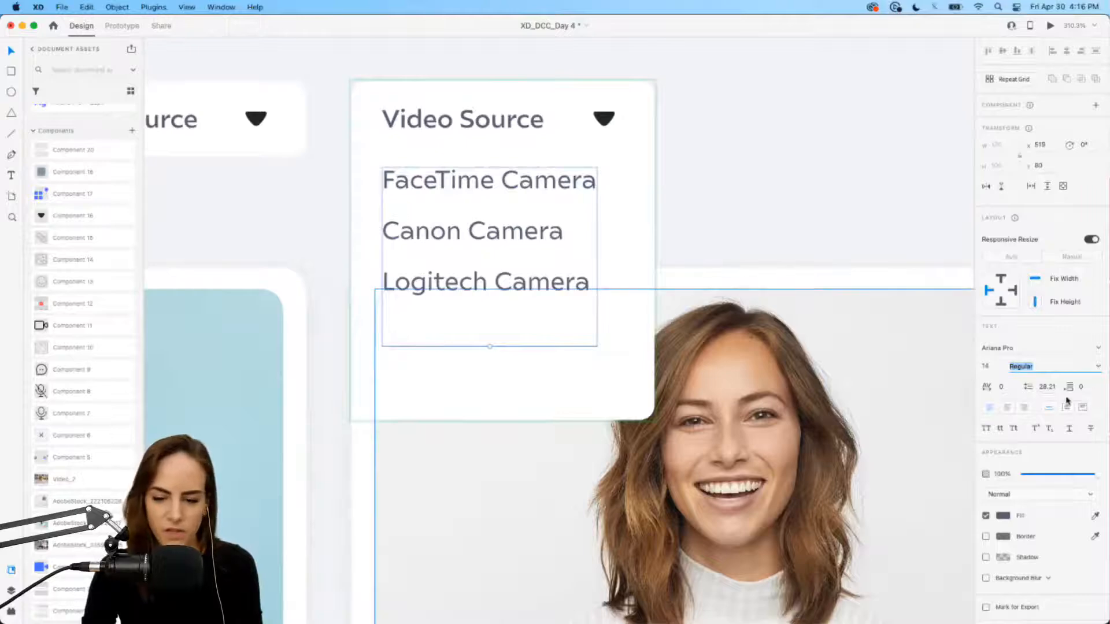
pyautogui.hotkey('shift', 'Tab')
pyautogui.write('13')
pyautogui.press('Return')
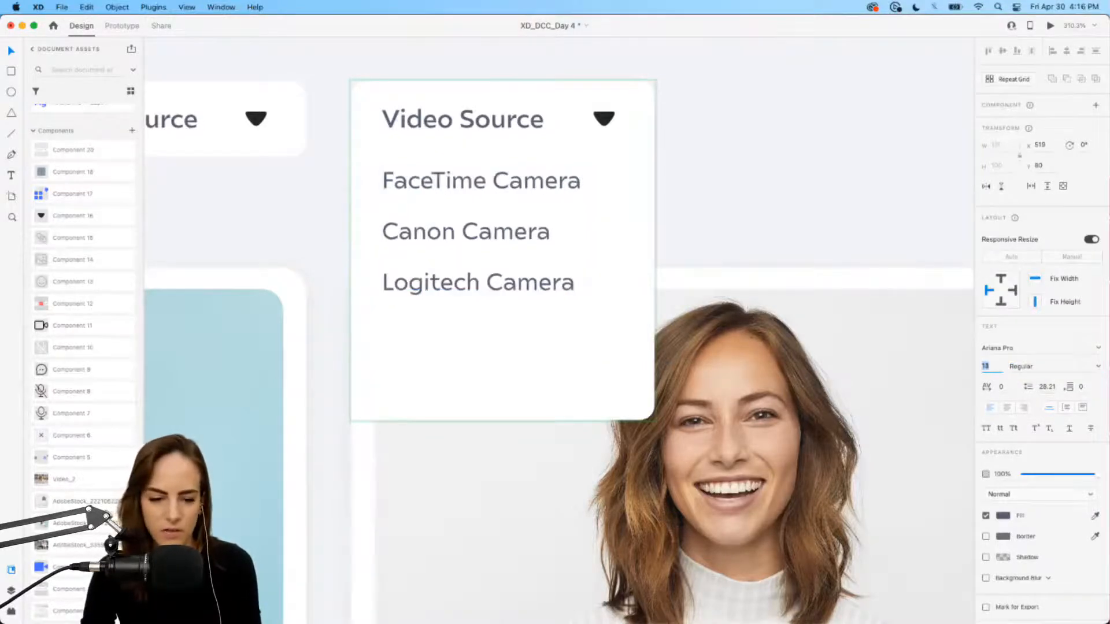
# Step: Add 'Sony Camera' as the fourth list entry and shorten the card to end just below it
pyautogui.click(702, 167)
pyautogui.doubleClick(522, 286)
pyautogui.click(558, 284)
pyautogui.press('Down')
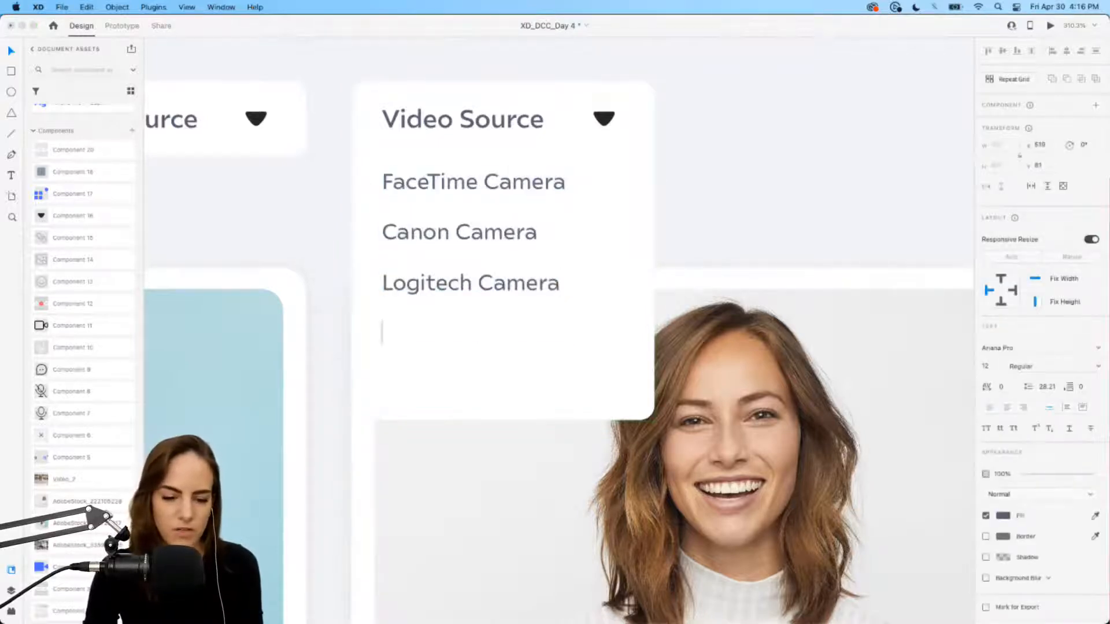
pyautogui.write('Ca')
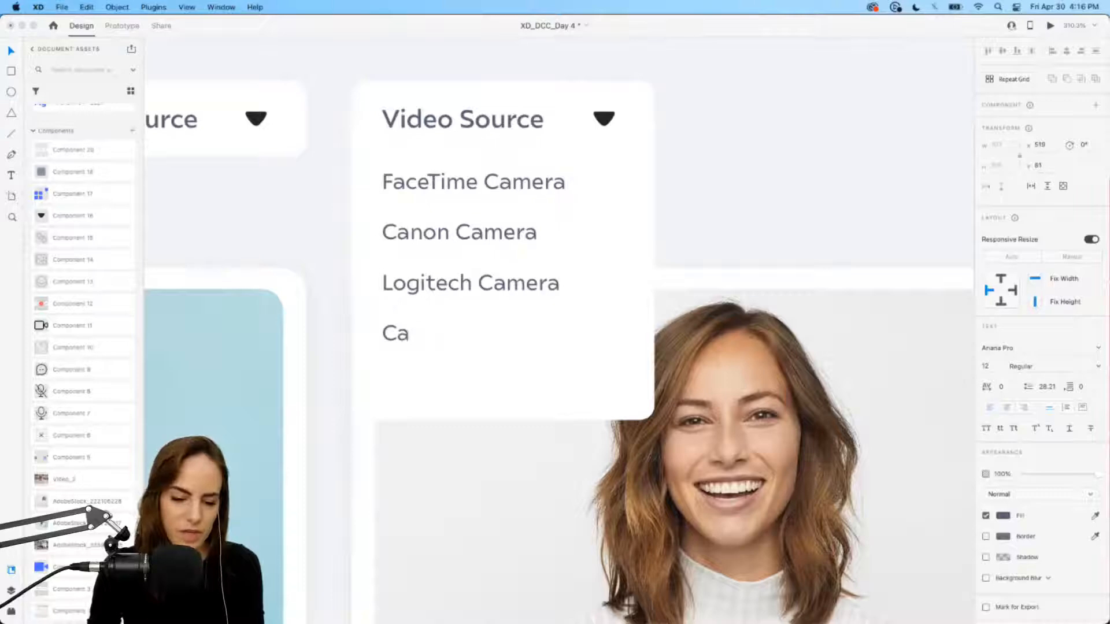
pyautogui.press('BackSpace')
pyautogui.press('BackSpace')
pyautogui.write('Sony Camera')
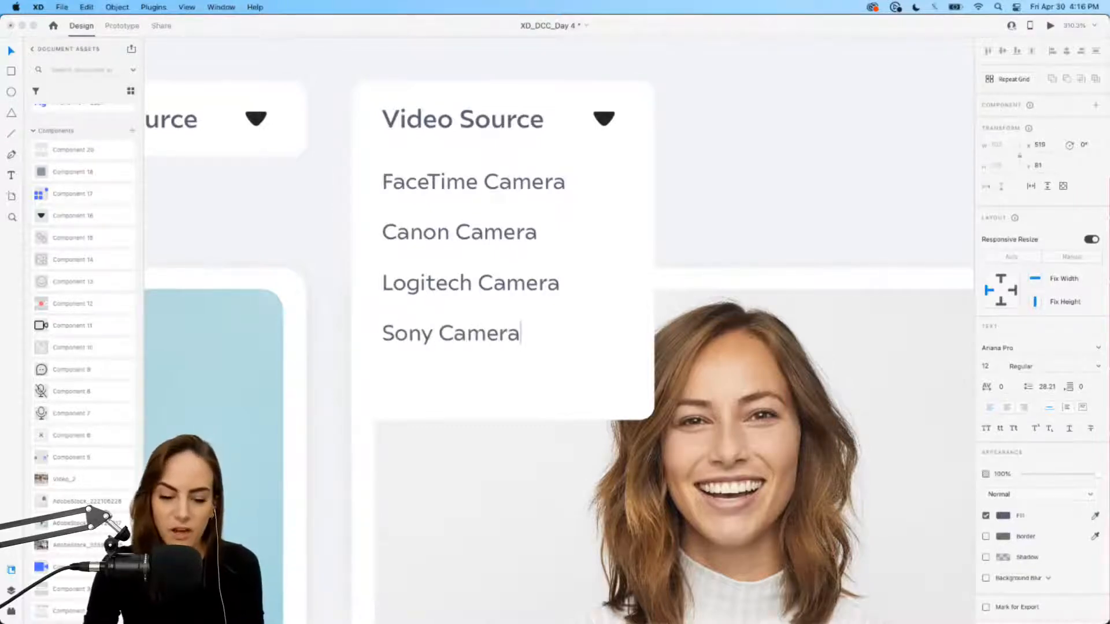
pyautogui.press('Escape')
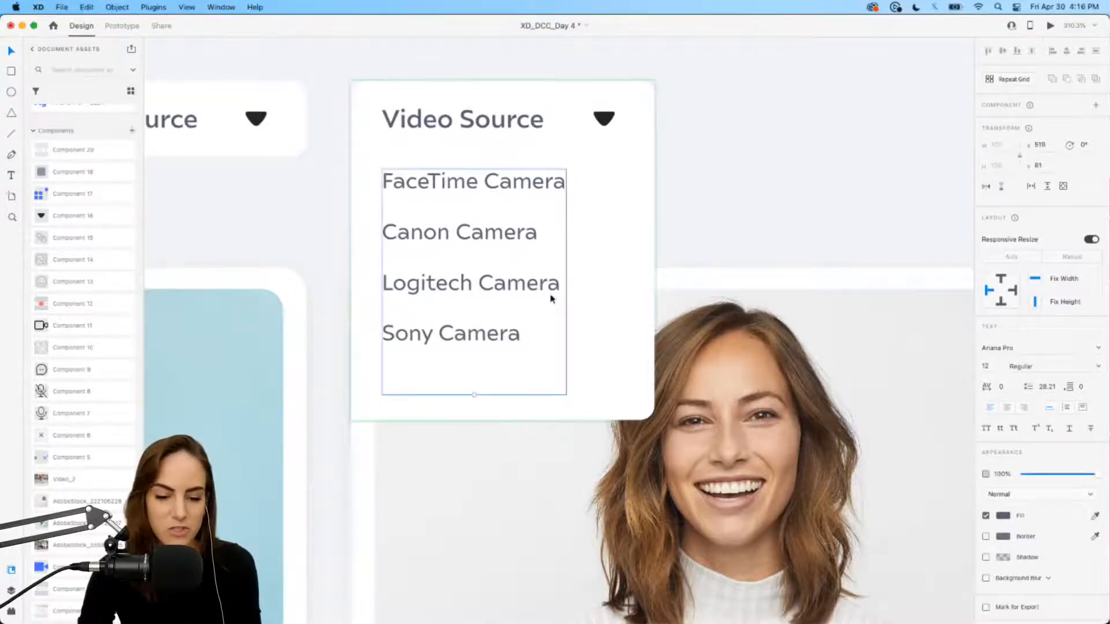
pyautogui.click(592, 379)
pyautogui.moveTo(504, 420); pyautogui.dragTo(505, 391)
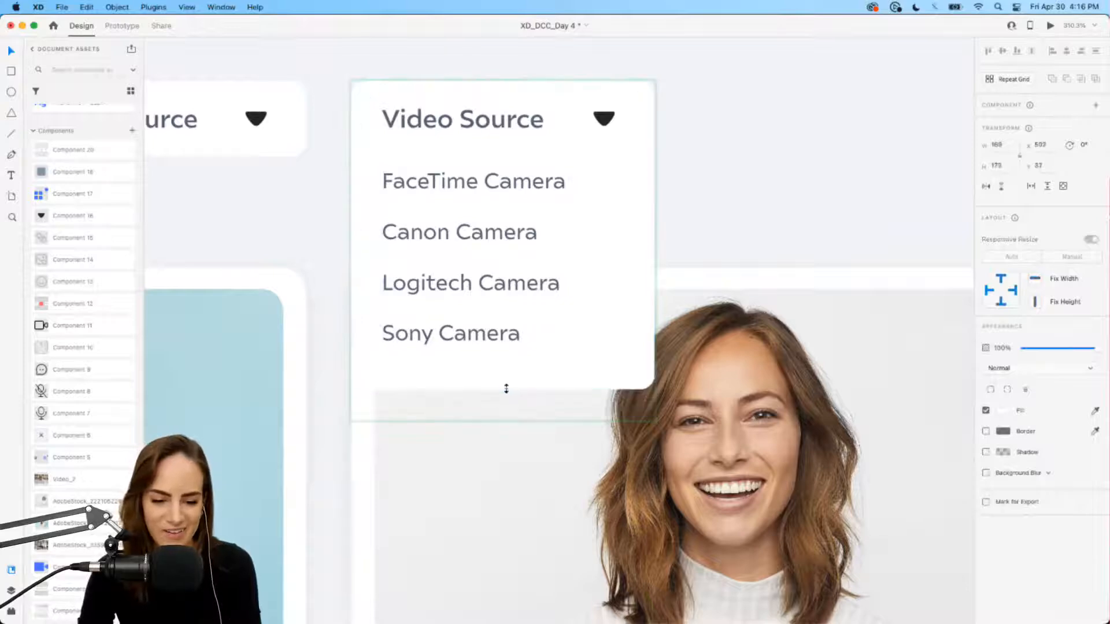
# Step: Rotate the Video Source dropdown arrow 180° to point upward, then select the card background
pyautogui.click(748, 205)
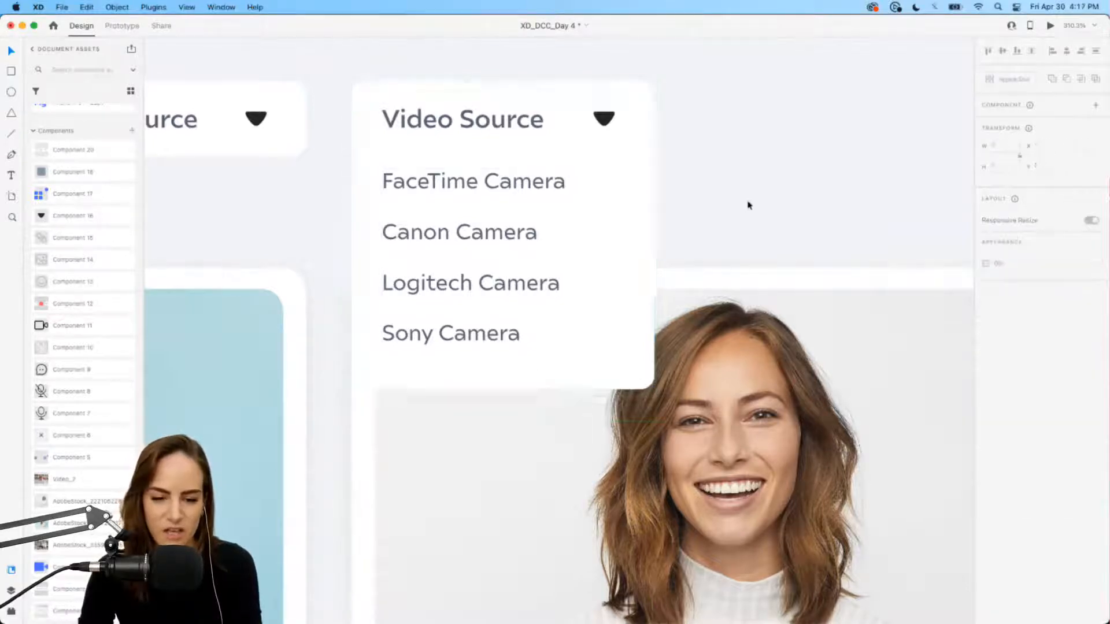
pyautogui.doubleClick(605, 122)
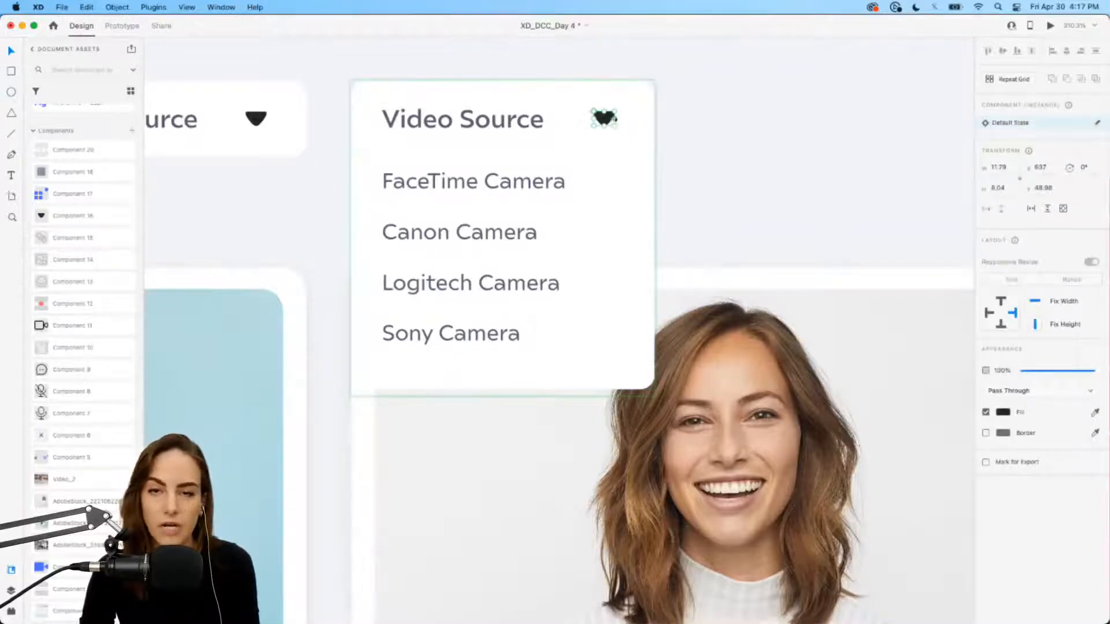
pyautogui.moveTo(616, 110); pyautogui.dragTo(576, 140)
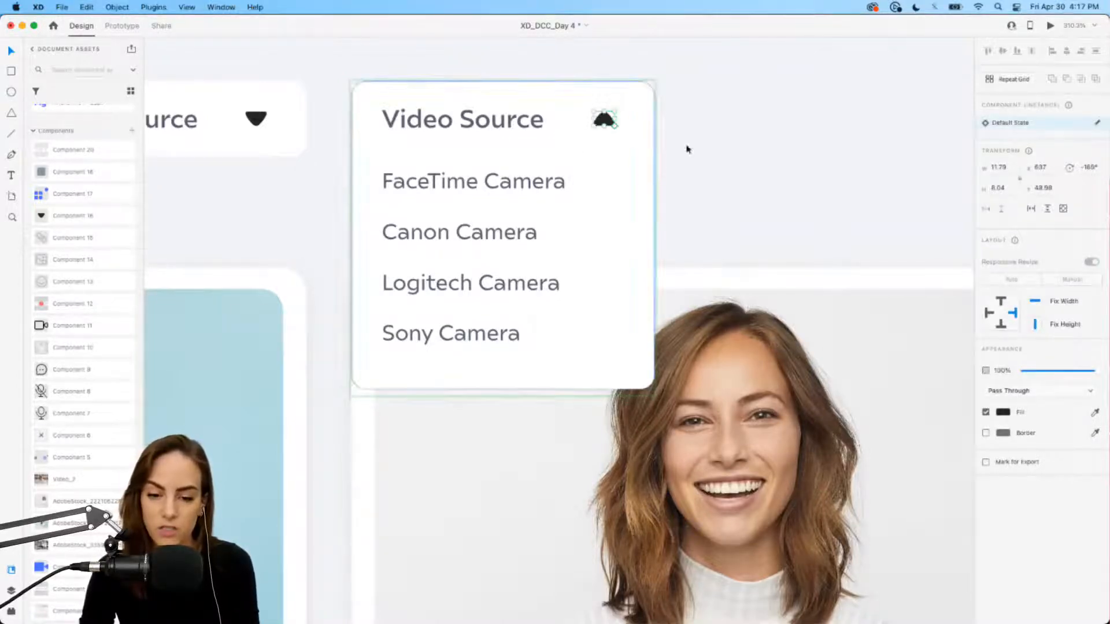
pyautogui.click(744, 168)
pyautogui.click(622, 205)
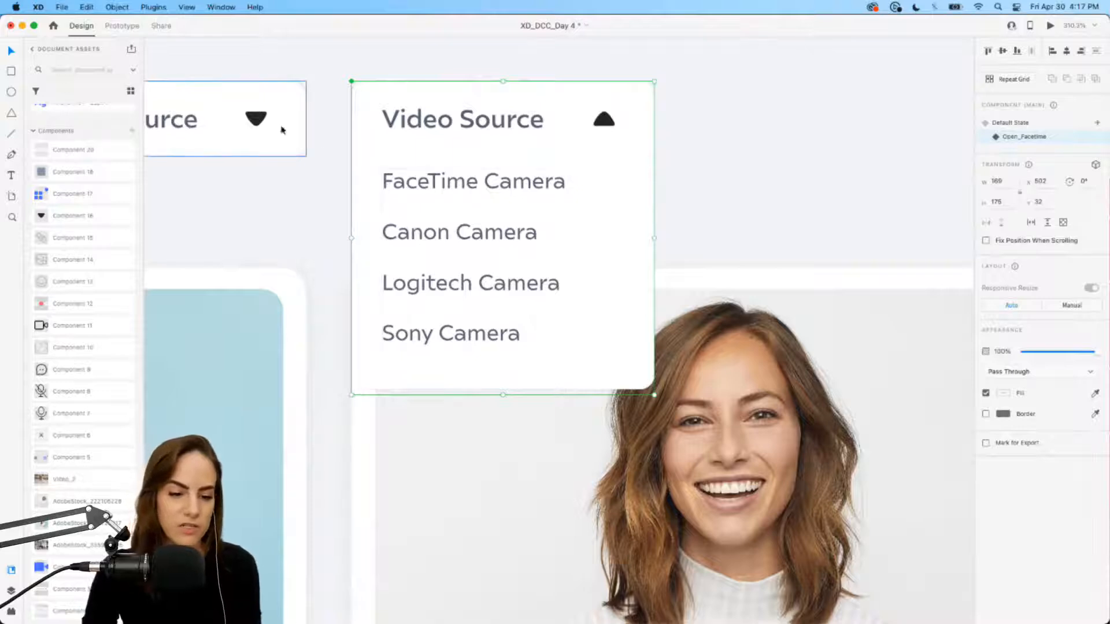
pyautogui.doubleClick(362, 164)
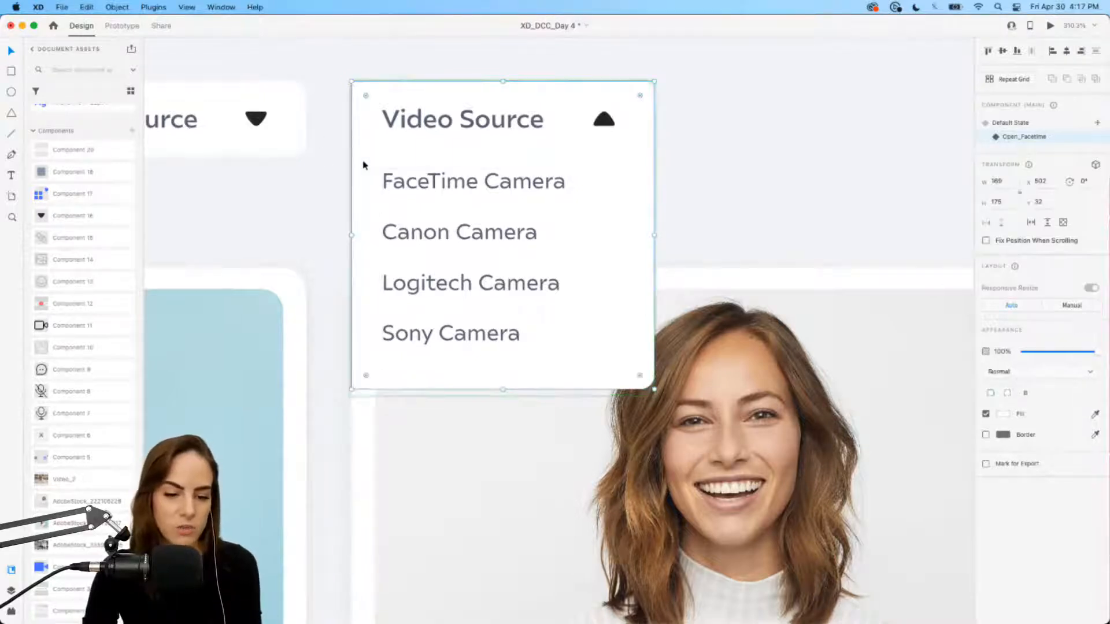
# Step: Draw a borderless blue bar over the FaceTime Camera row, placed behind its text
pyautogui.click(12, 71)
pyautogui.moveTo(352, 156)
pyautogui.mouseDown()
pyautogui.moveTo(587, 212)
pyautogui.moveTo(654, 207)
pyautogui.mouseUp()
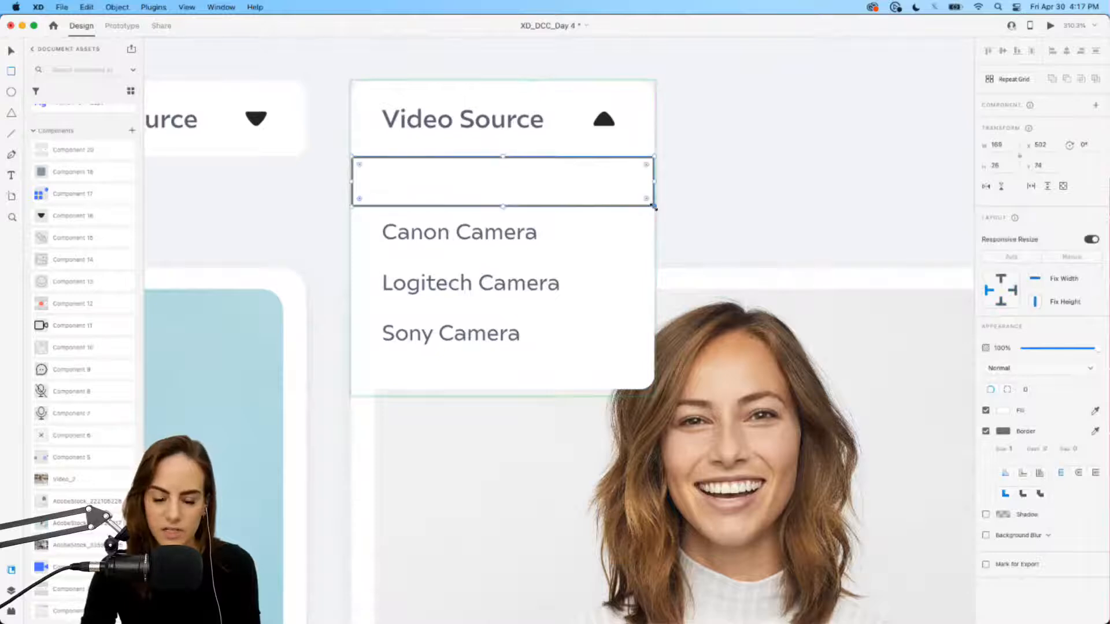
pyautogui.click(985, 431)
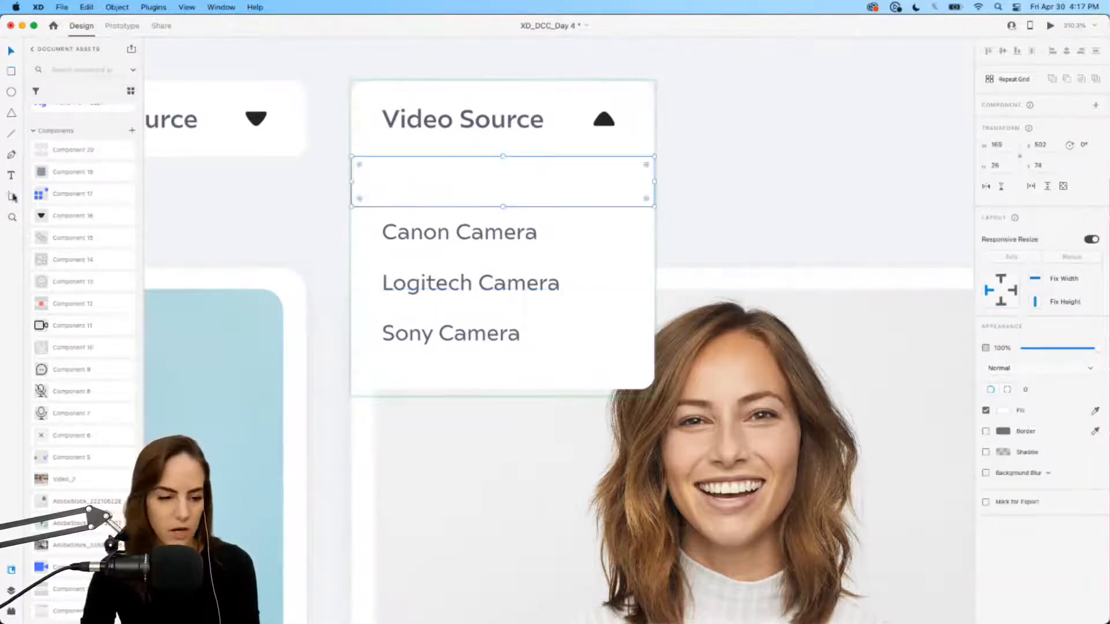
pyautogui.scroll(5, 87, 173)
pyautogui.click(74, 179)
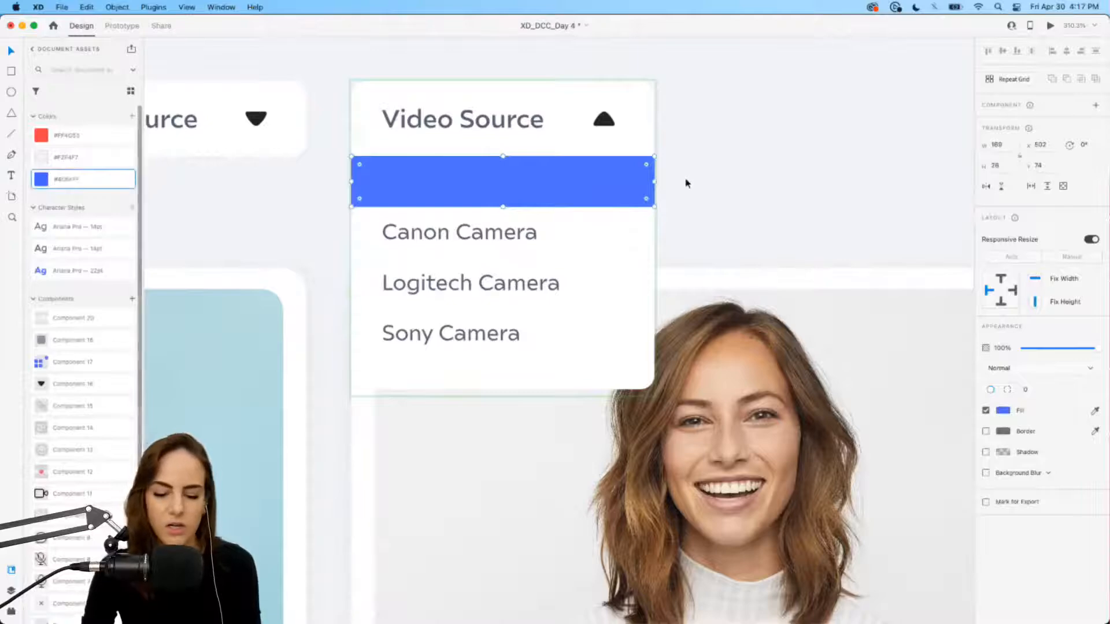
pyautogui.press('super+bracketleft')
# Step: Make the FaceTime Camera label white
pyautogui.doubleClick(537, 186)
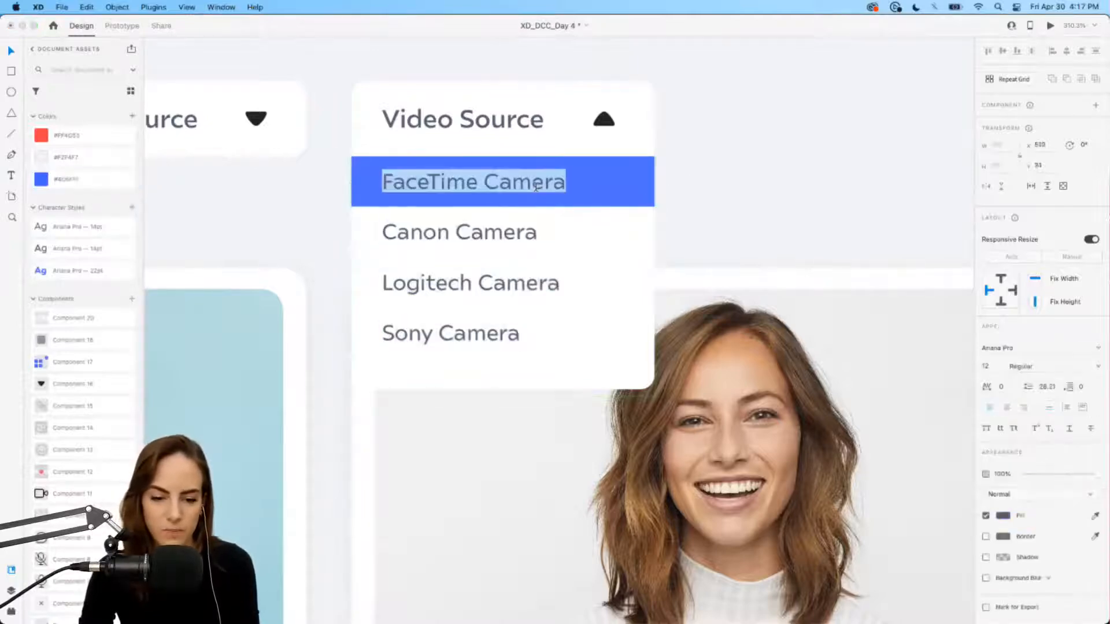
pyautogui.click(1007, 516)
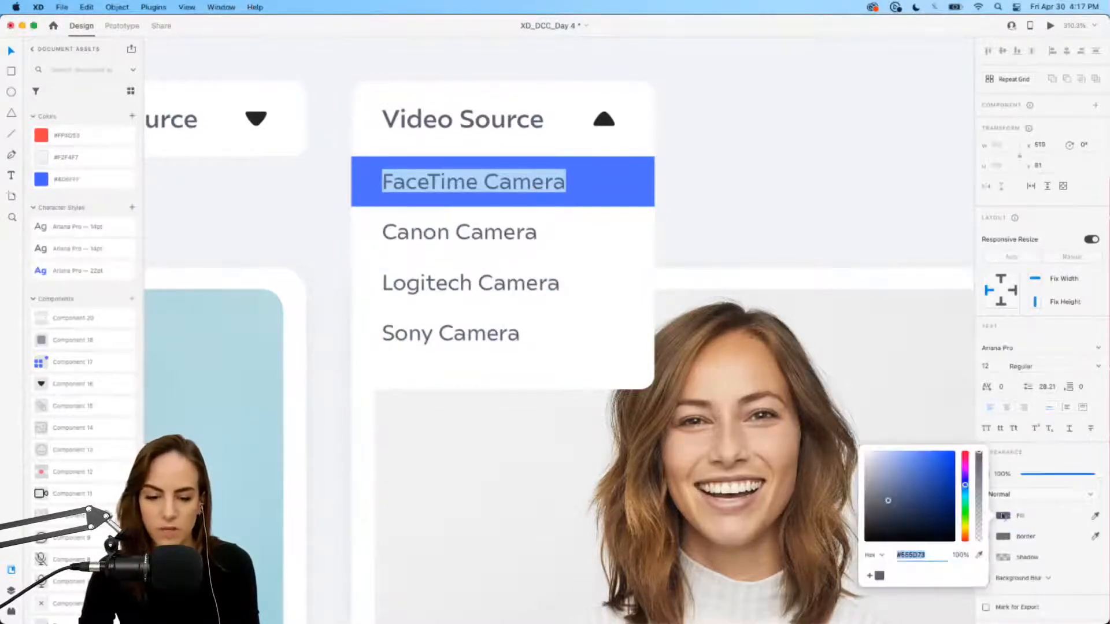
pyautogui.moveTo(899, 484); pyautogui.dragTo(860, 447)
pyautogui.click(11, 52)
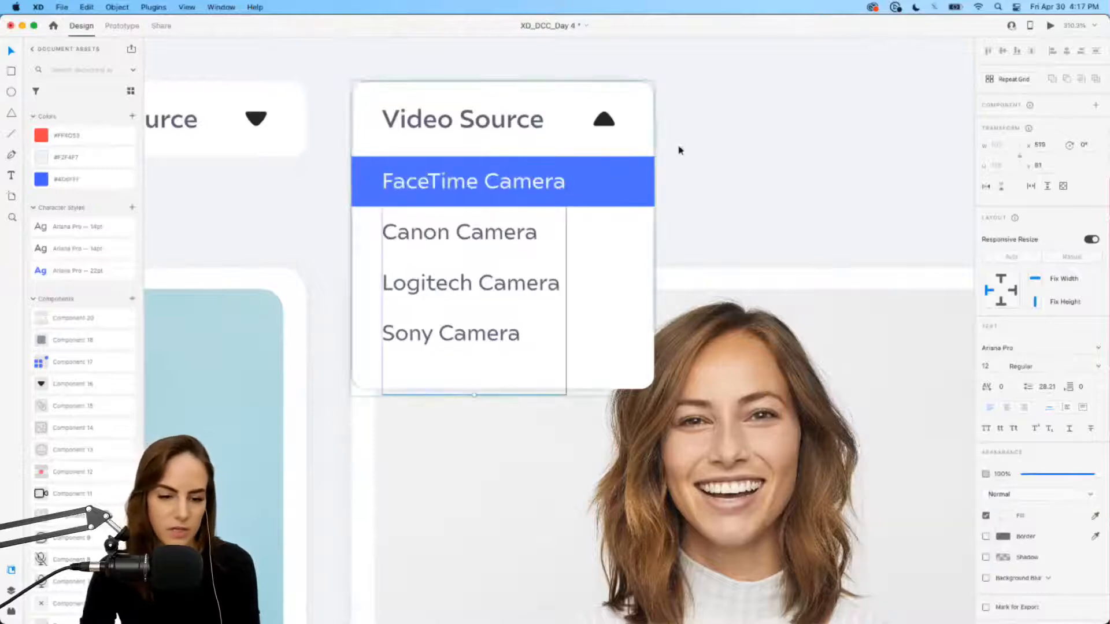
pyautogui.click(768, 168)
pyautogui.scroll(-5, 597, 193)
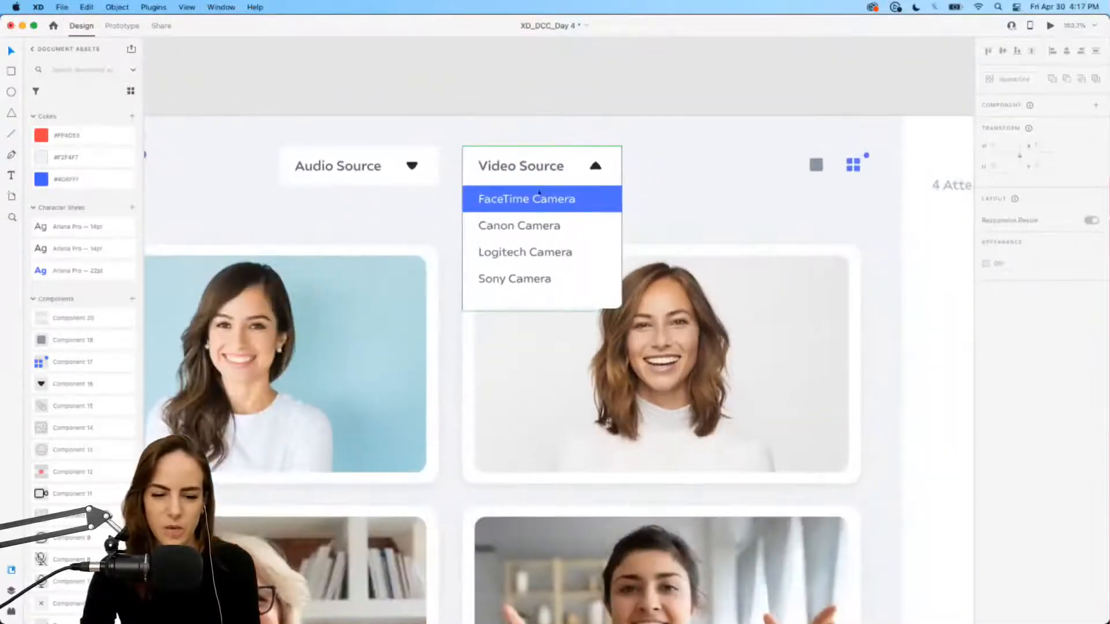
pyautogui.scroll(3, 574, 210)
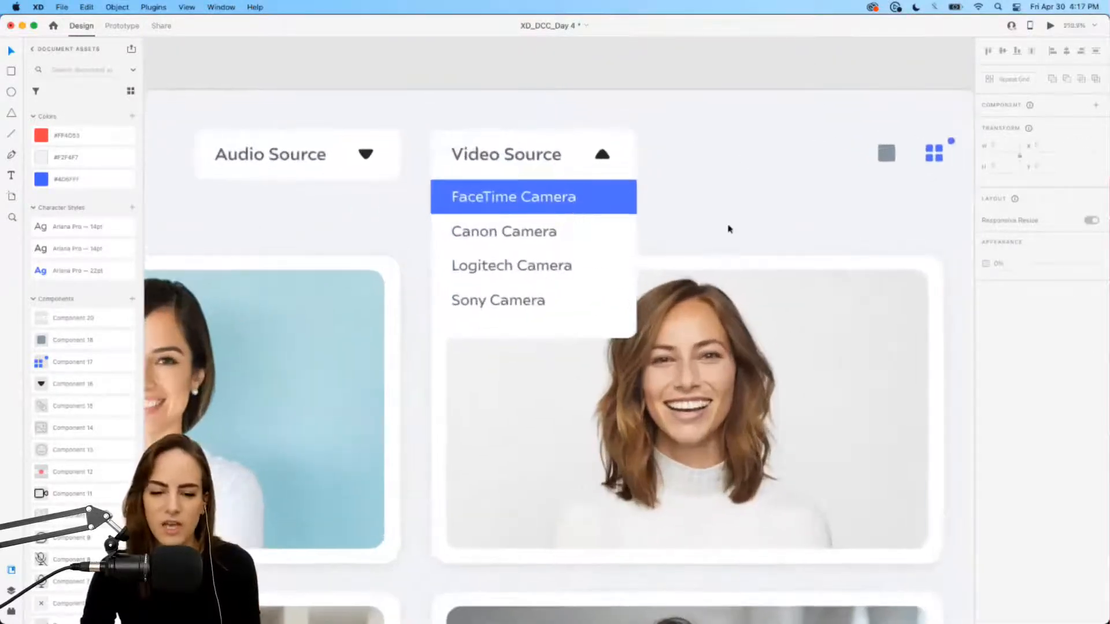
# Step: Add a new state to the Video Source dropdown component and begin naming it
pyautogui.click(556, 136)
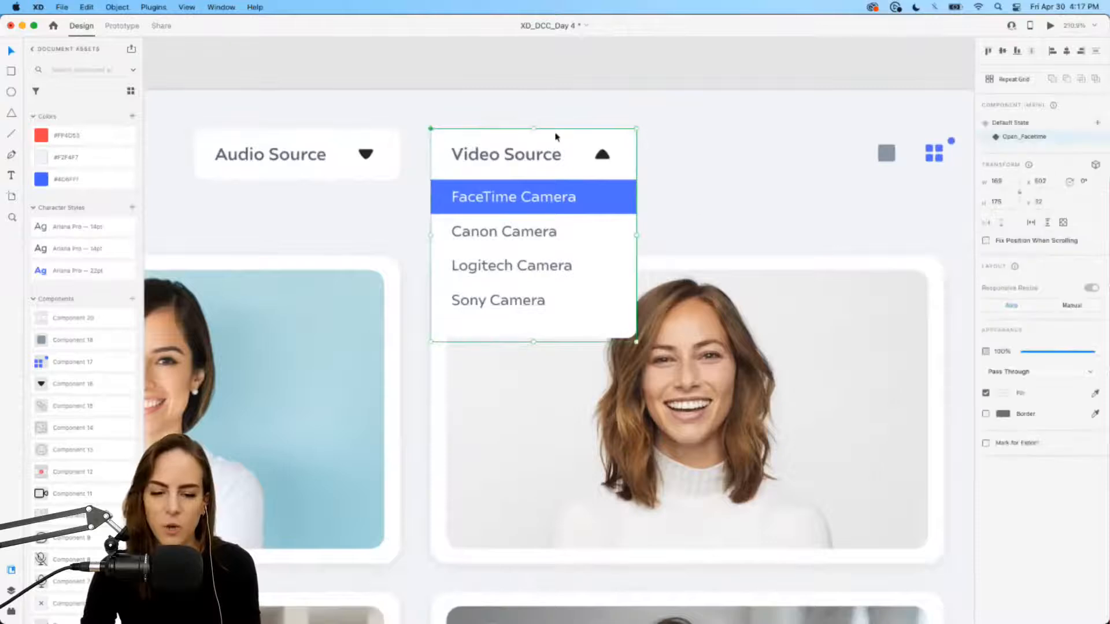
pyautogui.click(1097, 124)
pyautogui.click(999, 131)
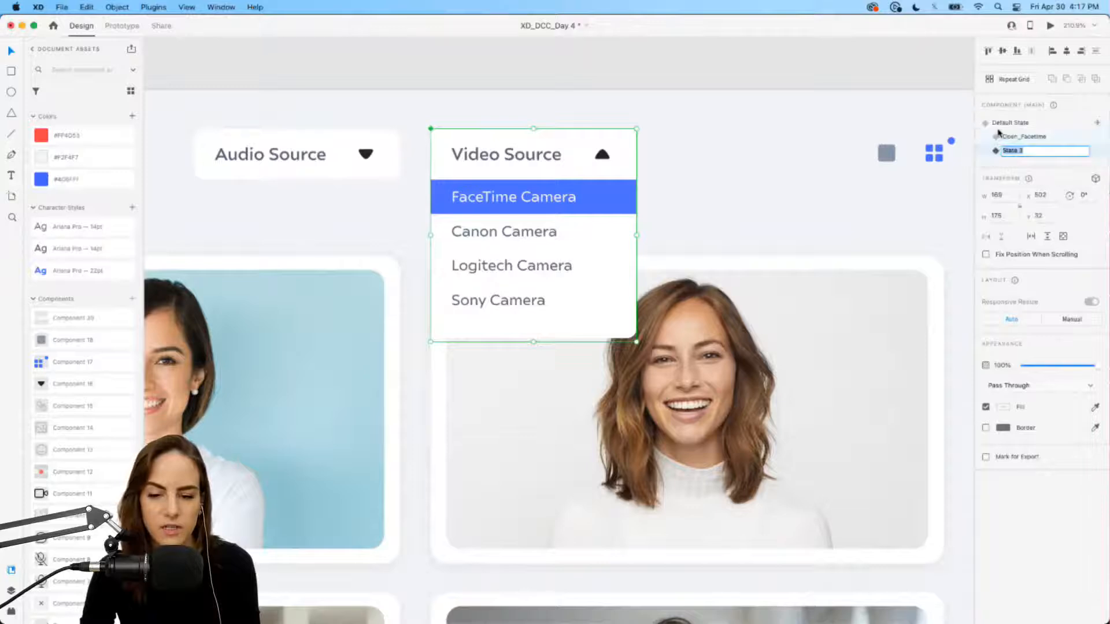
pyautogui.write('C')
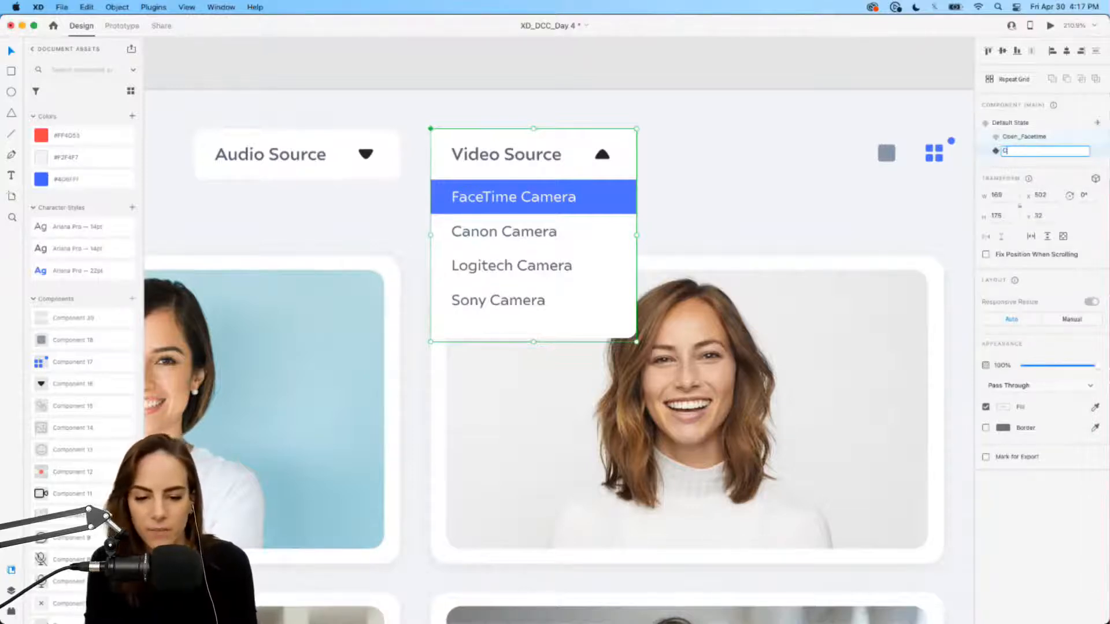
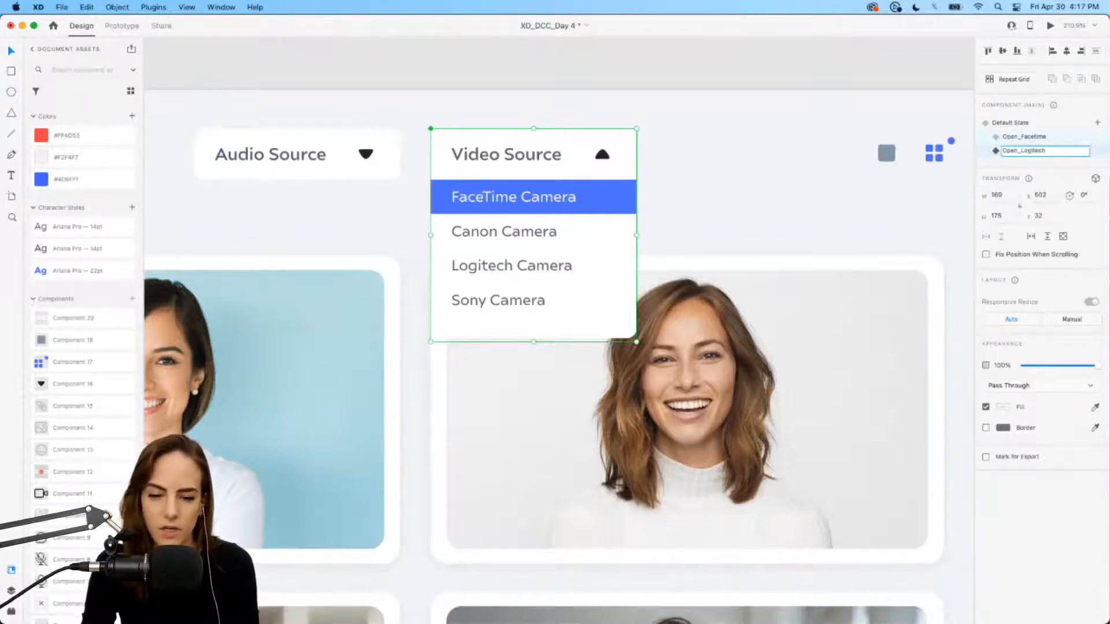
# Step: Confirm the Open_Logitech state name and move the blue highlight bar down to Logitech Camera
pyautogui.press('Return')
pyautogui.scroll(4, 607, 239)
pyautogui.scroll(-1, 607, 240)
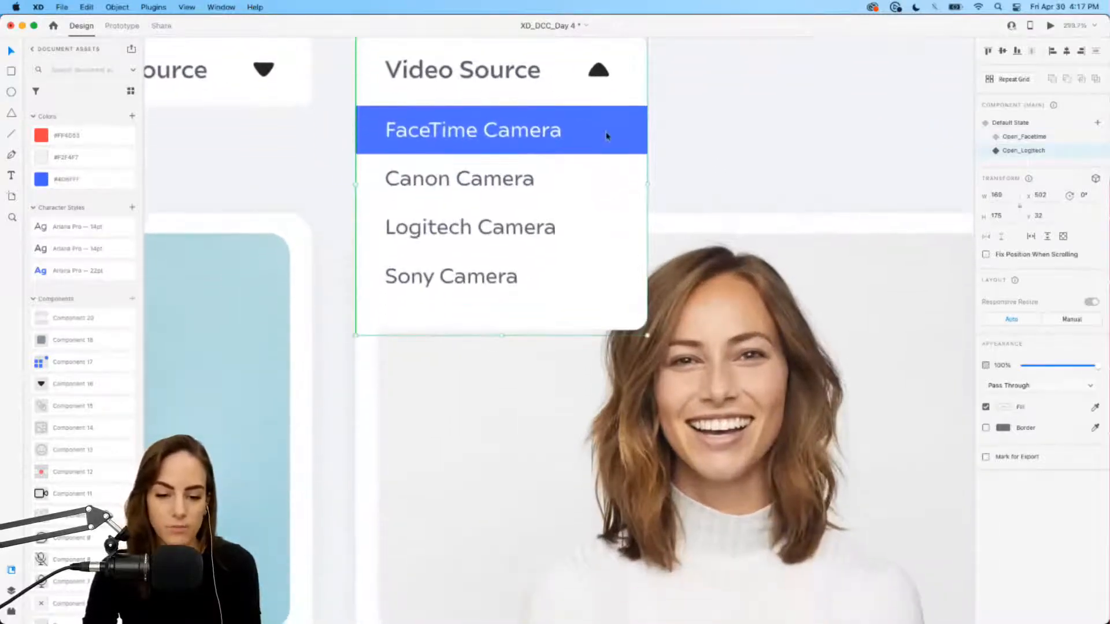
pyautogui.doubleClick(606, 135)
pyautogui.press('Escape')
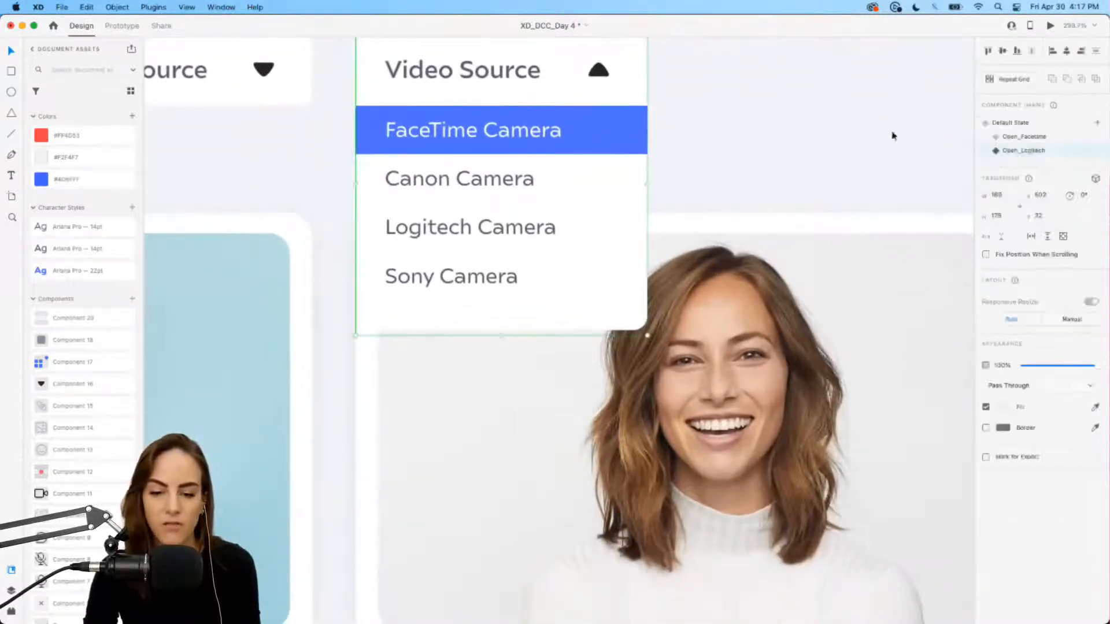
pyautogui.doubleClick(595, 140)
pyautogui.moveTo(610, 122); pyautogui.dragTo(609, 218)
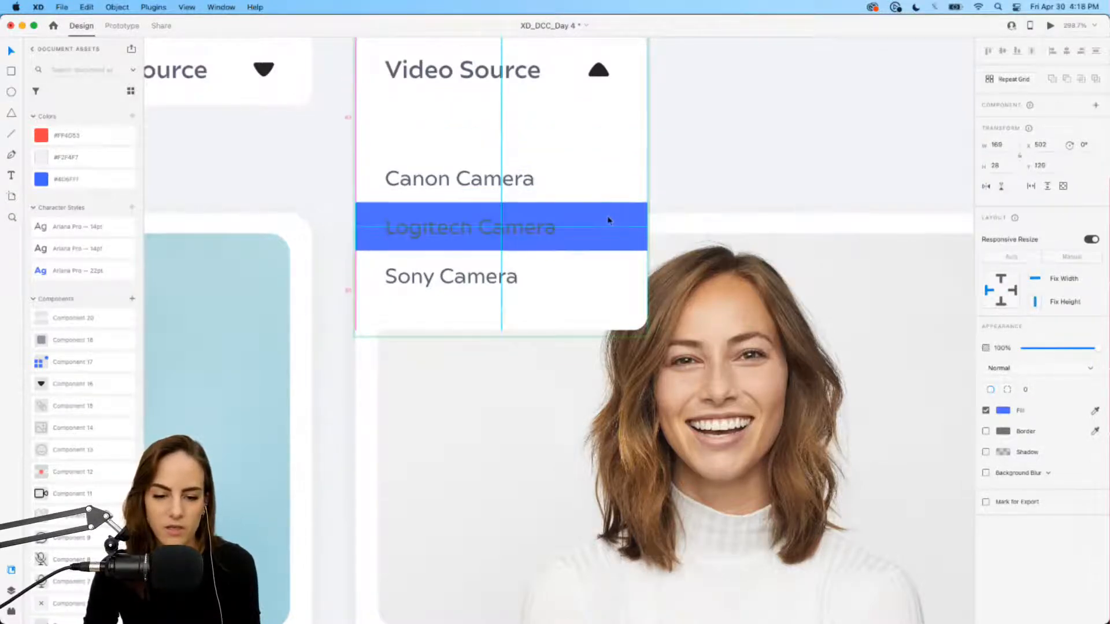
# Step: Make all camera names grey, then turn the Logitech Camera label white
pyautogui.click(493, 237)
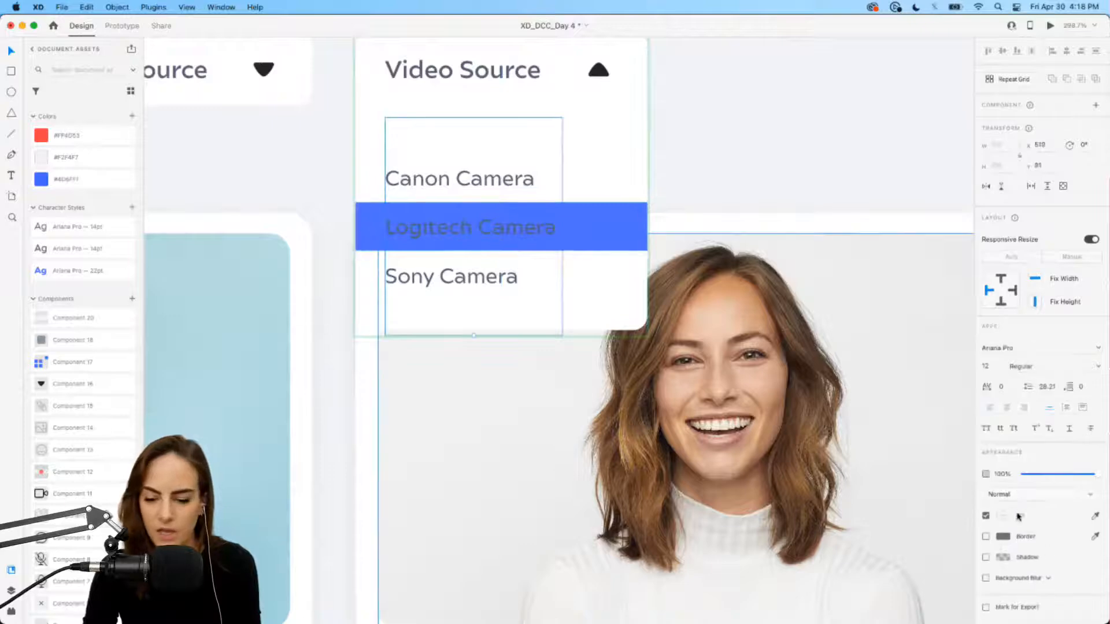
pyautogui.click(1007, 517)
pyautogui.click(880, 576)
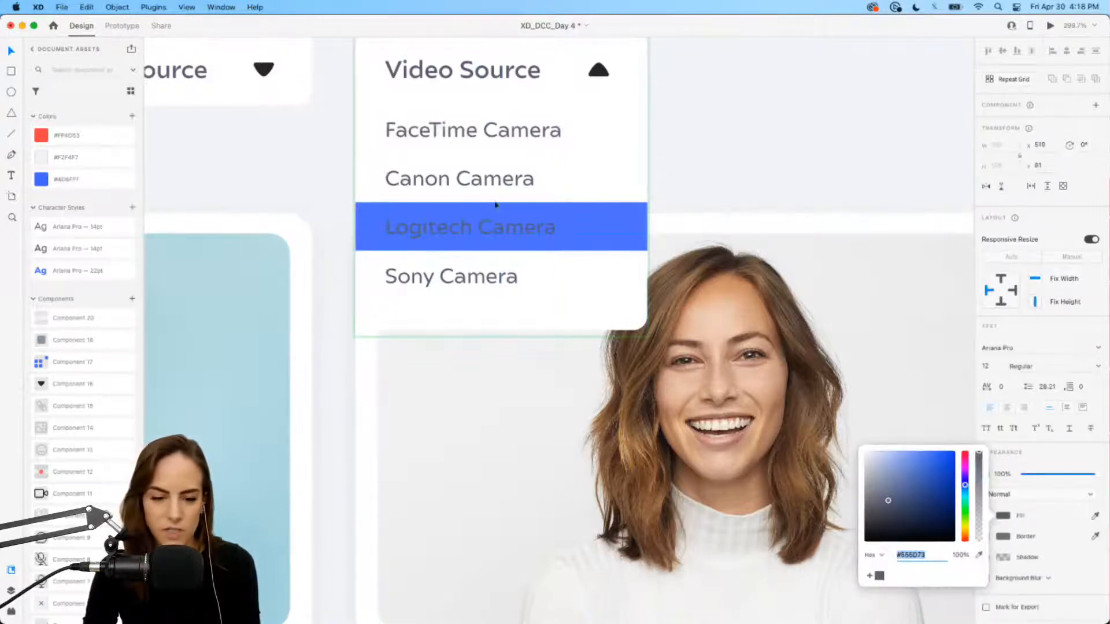
pyautogui.tripleClick(471, 228)
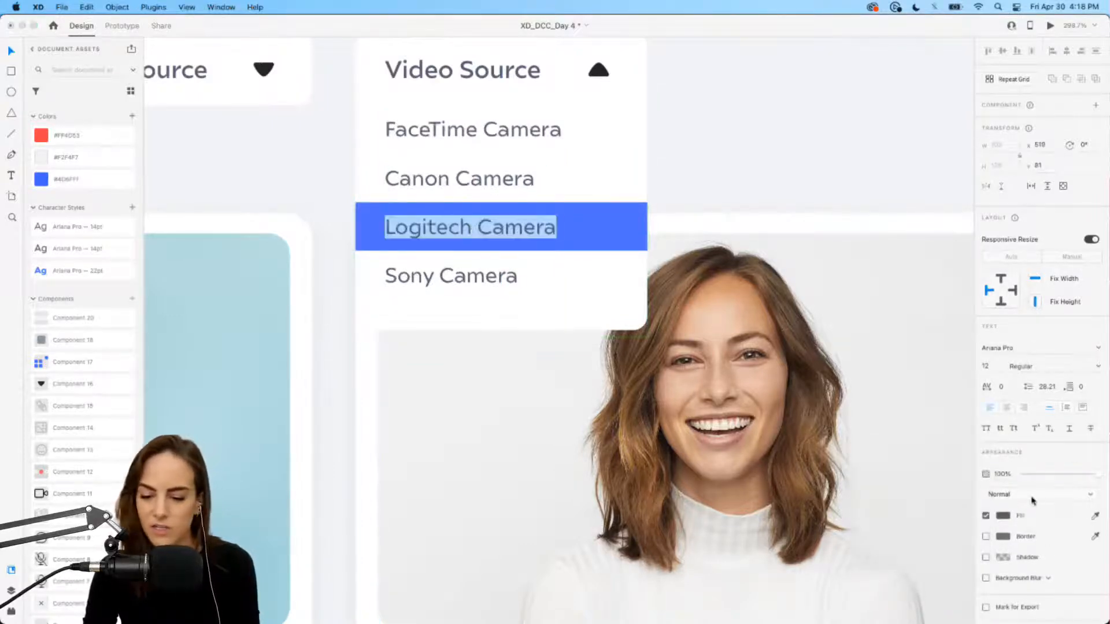
pyautogui.click(1007, 516)
pyautogui.moveTo(888, 500); pyautogui.dragTo(836, 436)
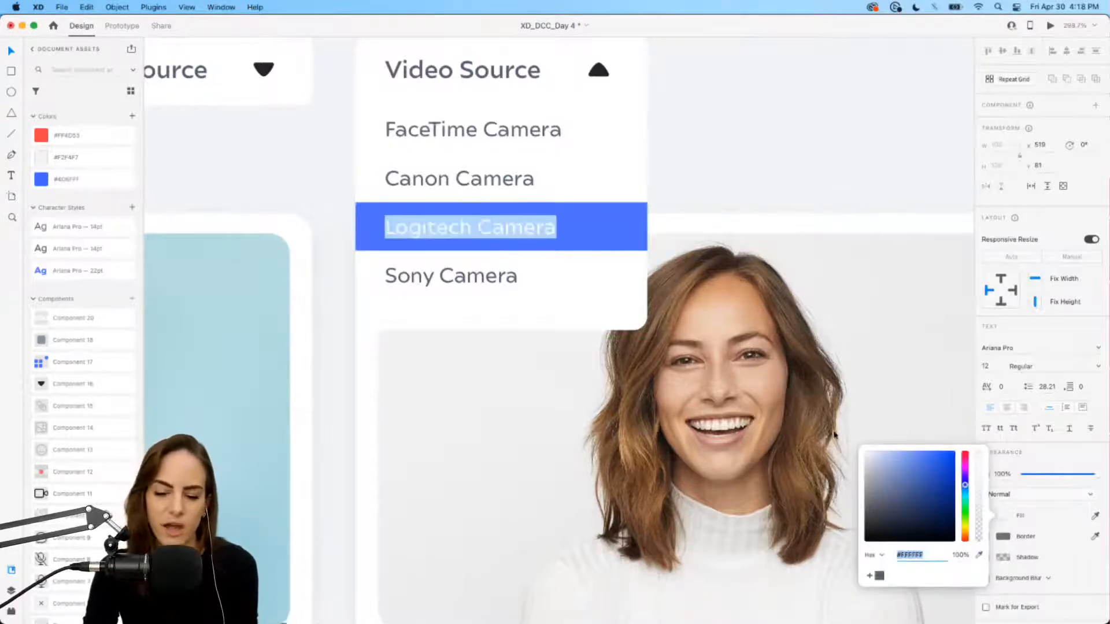
pyautogui.click(10, 54)
pyautogui.click(780, 162)
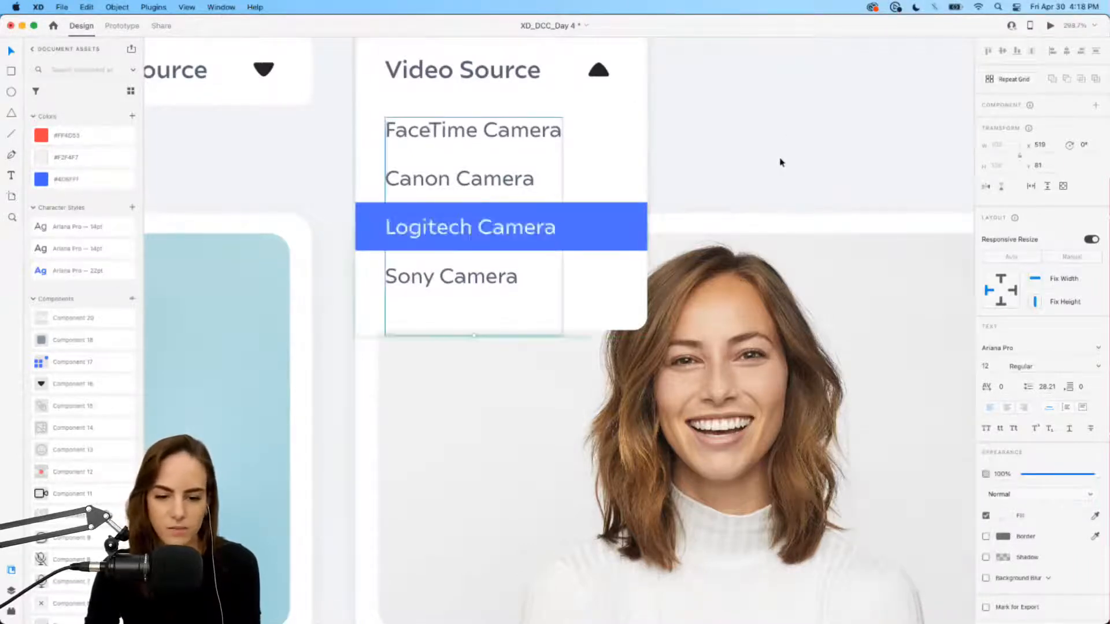
pyautogui.scroll(-4, 780, 163)
pyautogui.click(778, 163)
pyautogui.click(615, 163)
pyautogui.hscroll(3, 617, 162)
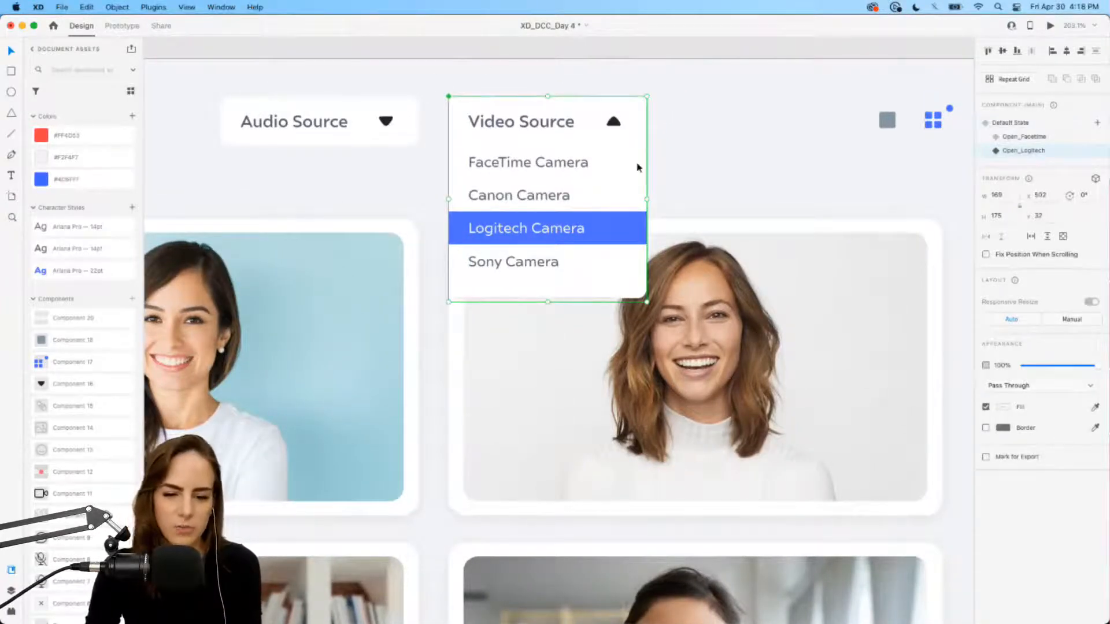
# Step: Select the dropdown's Default State and switch to Prototype mode
pyautogui.click(1011, 122)
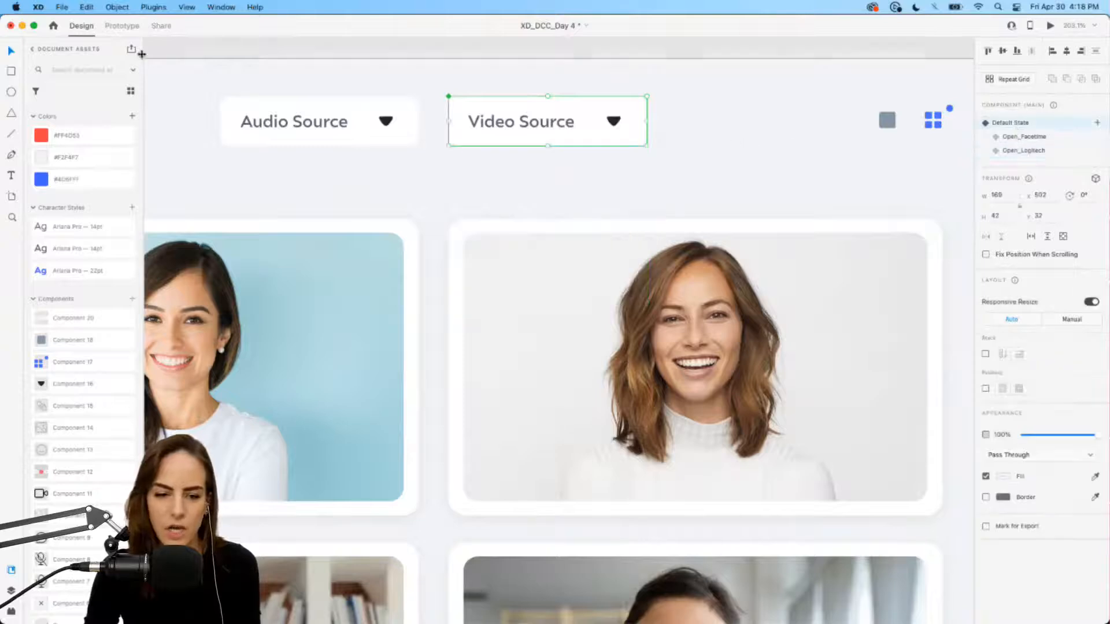
pyautogui.click(121, 25)
pyautogui.hscroll(2, 613, 123)
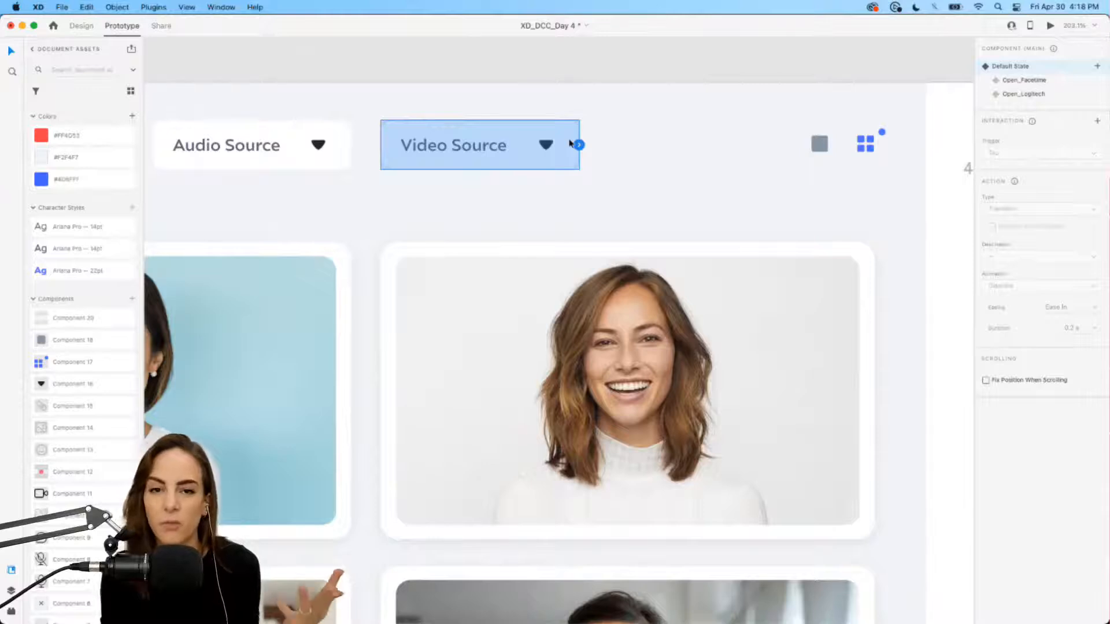
pyautogui.scroll(-5, 569, 144)
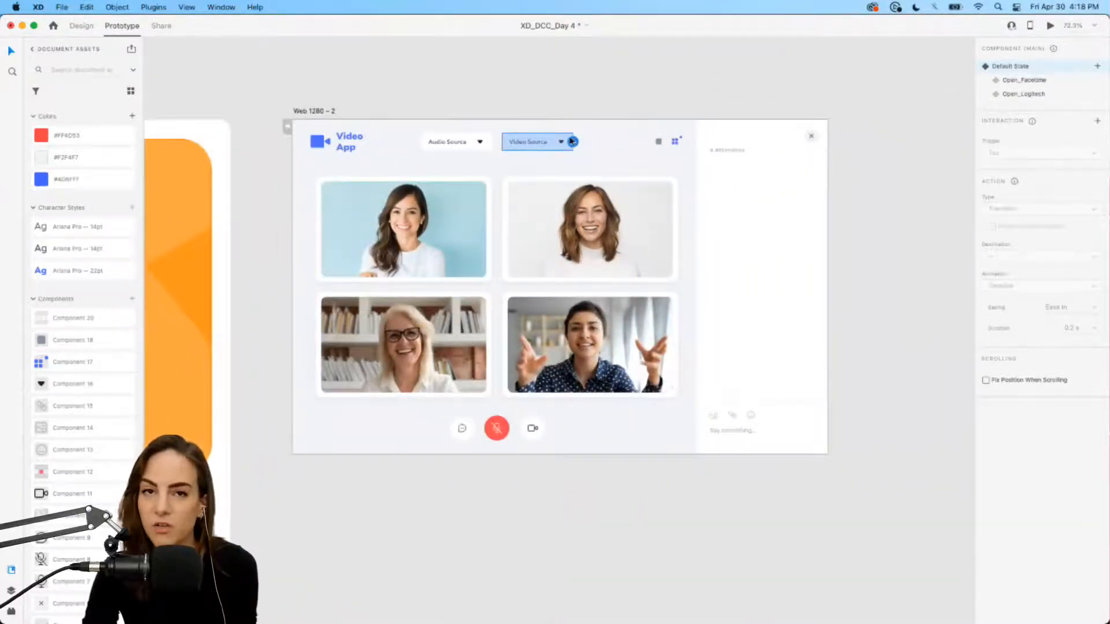
pyautogui.scroll(5, 571, 142)
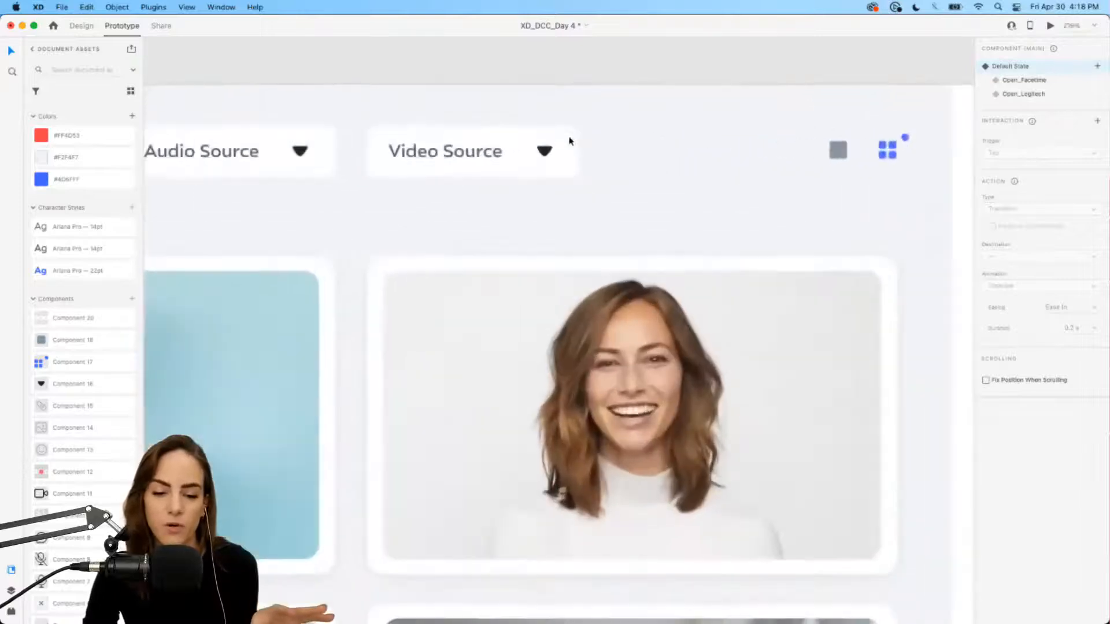
pyautogui.hscroll(-1, 569, 142)
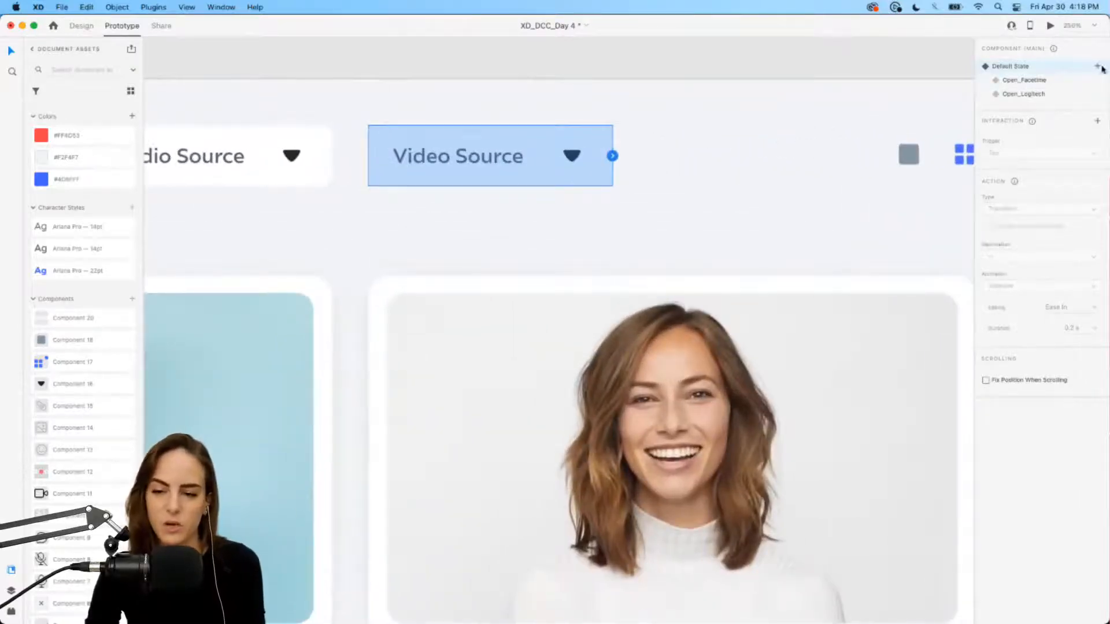
# Step: Add a Tap interaction with a Transition action to the Open_Facetime state
pyautogui.click(1098, 123)
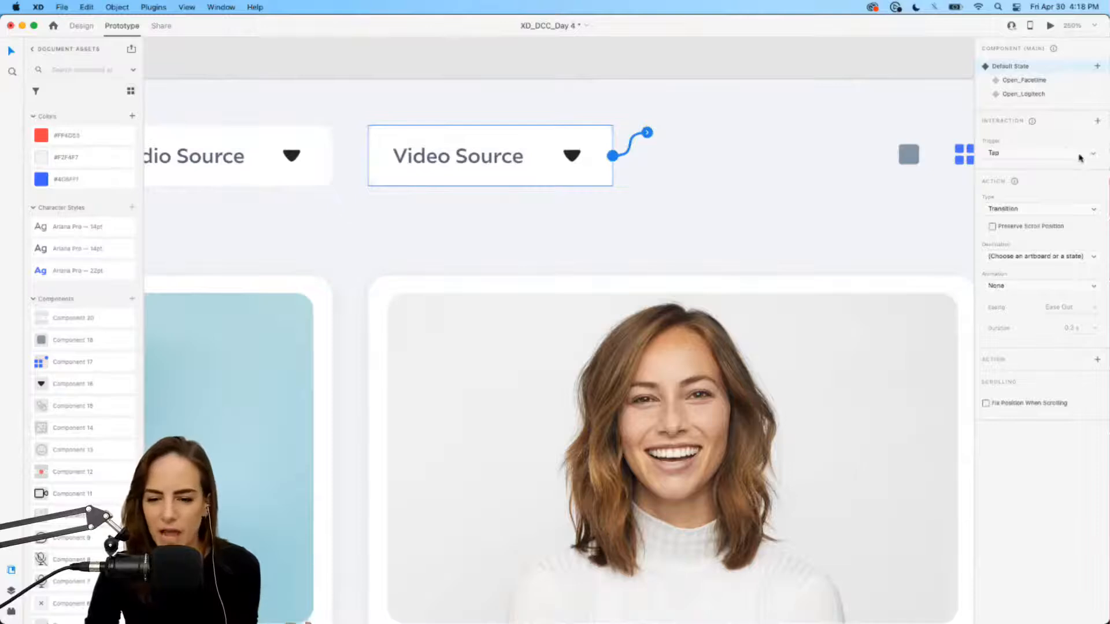
pyautogui.click(1061, 150)
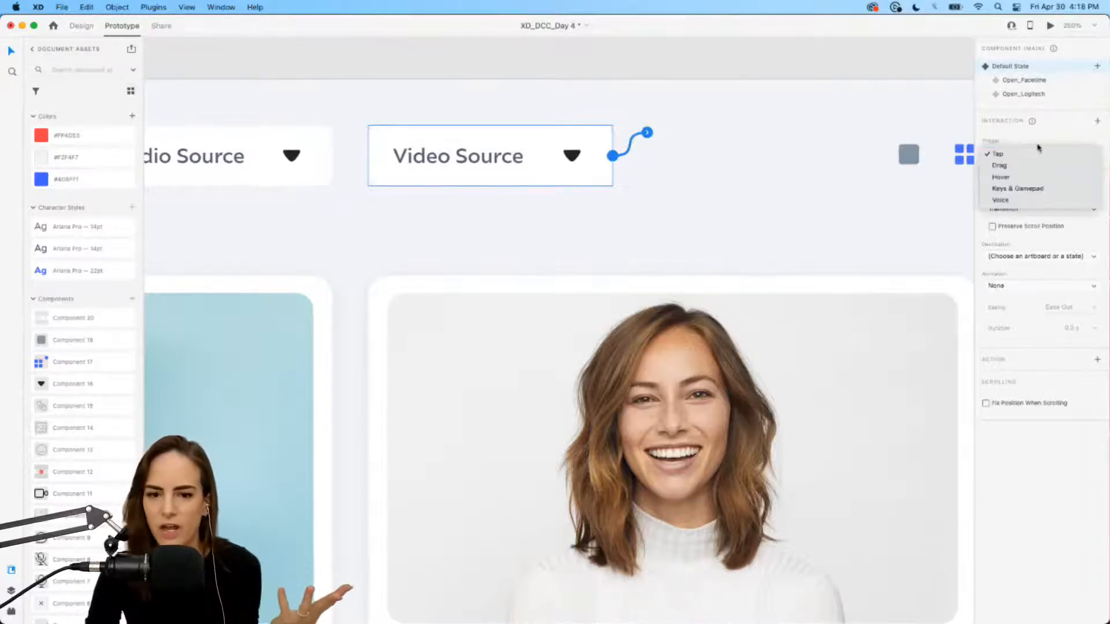
pyautogui.click(1041, 152)
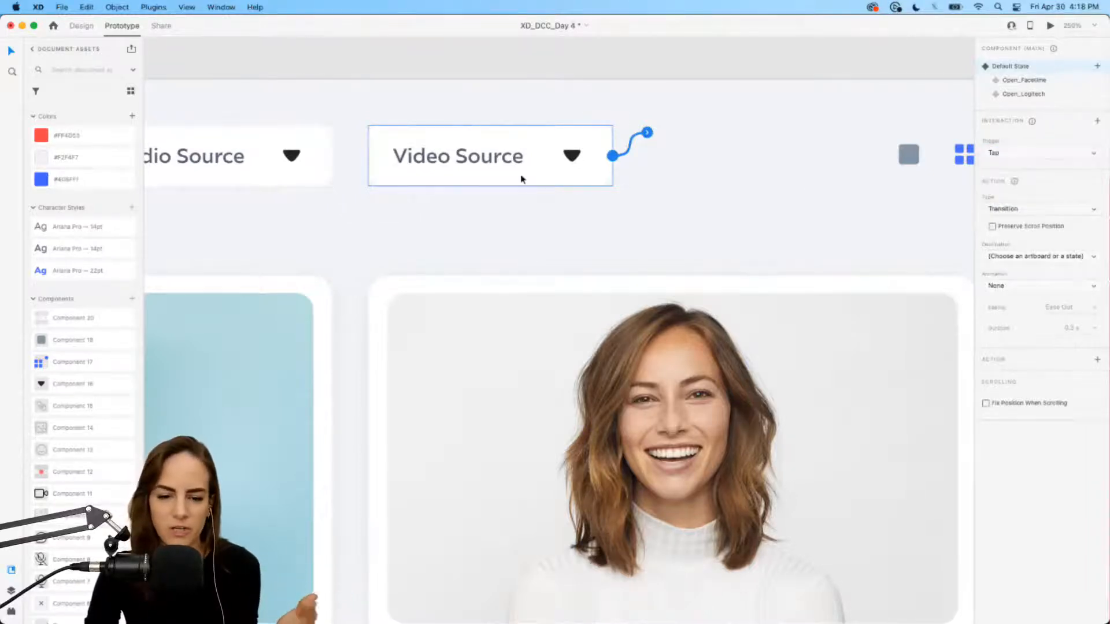
pyautogui.click(1068, 212)
pyautogui.click(1068, 209)
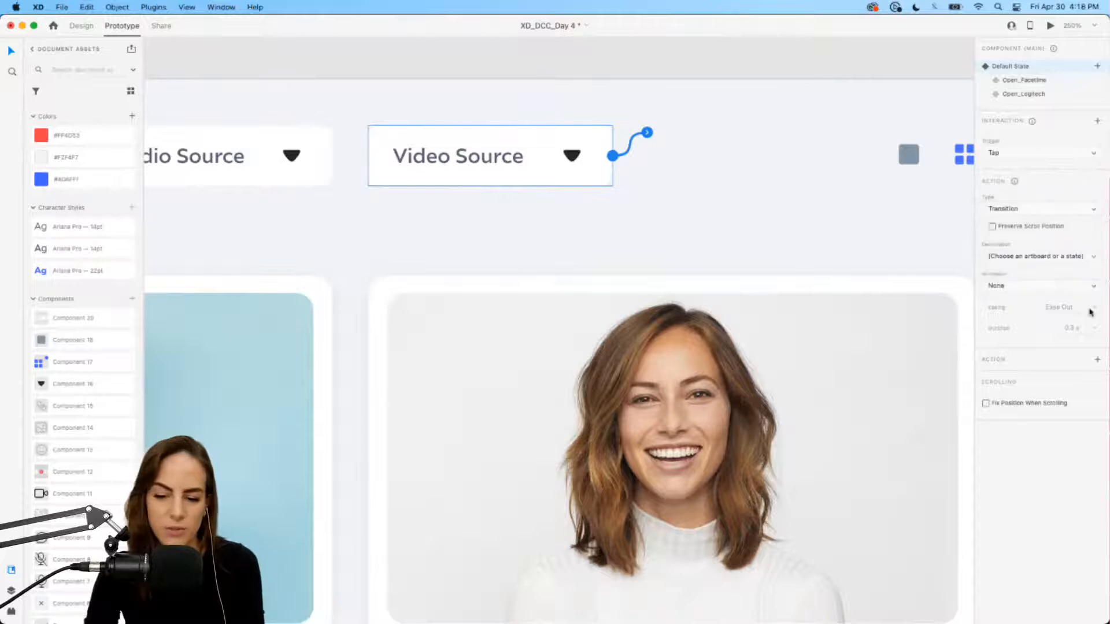
pyautogui.click(1031, 257)
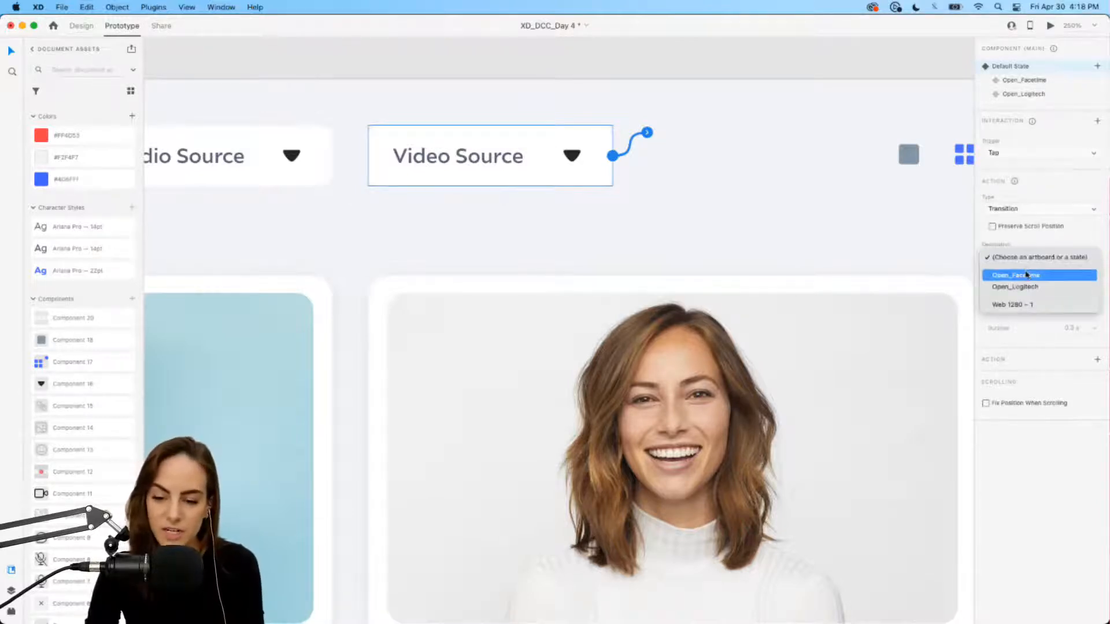
pyautogui.click(1027, 275)
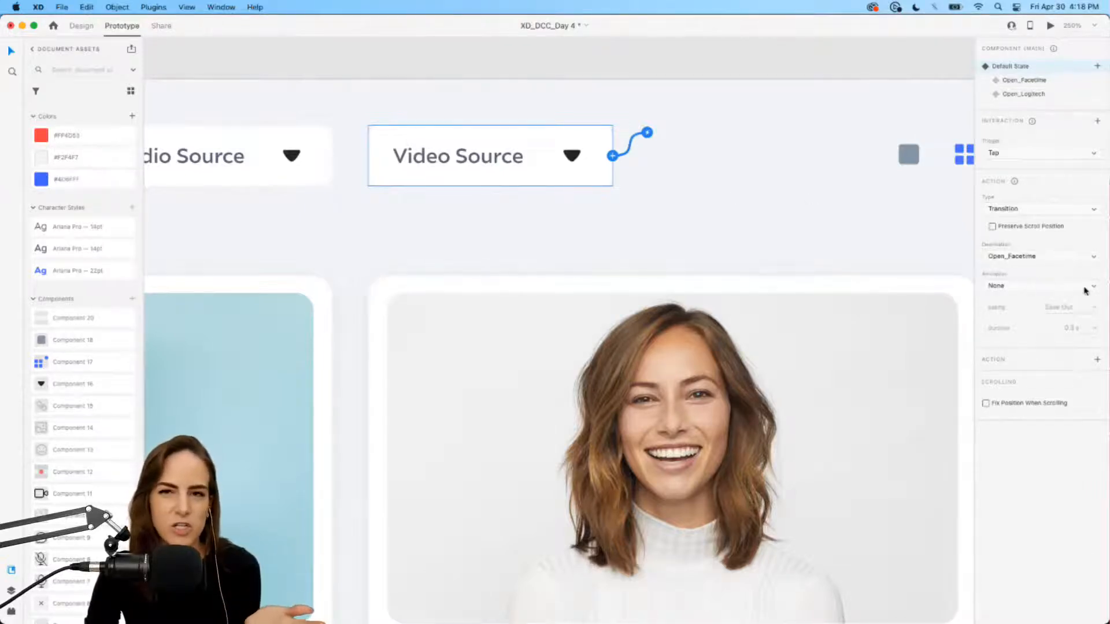
# Step: Give the Open_Facetime state a Tap transition to the Open_Logitech state
pyautogui.click(1024, 81)
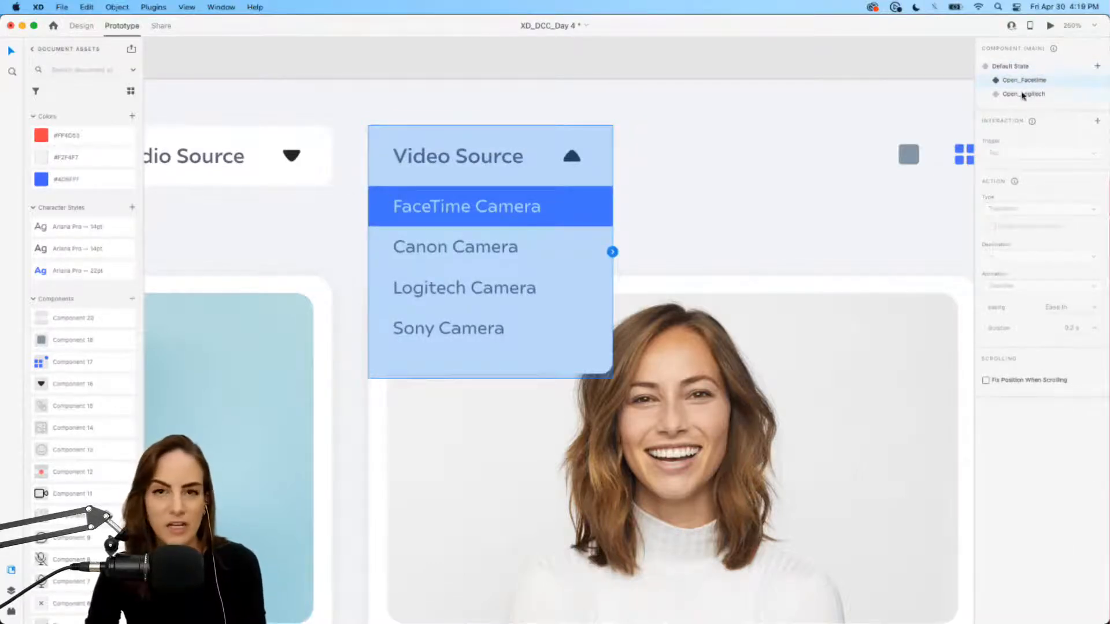
pyautogui.click(1098, 121)
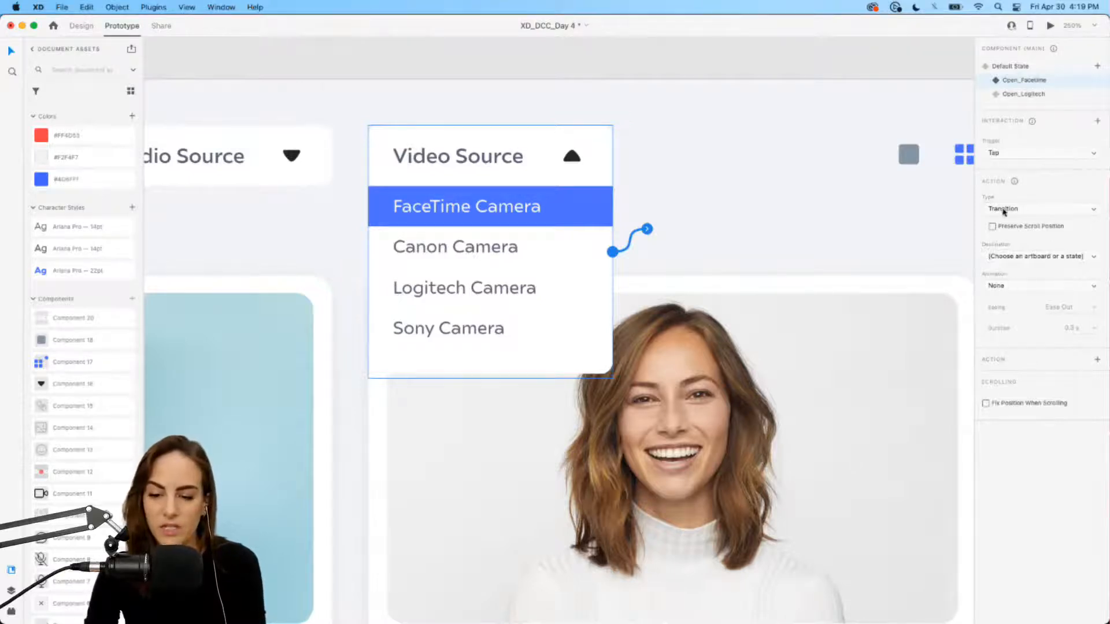
pyautogui.click(1030, 261)
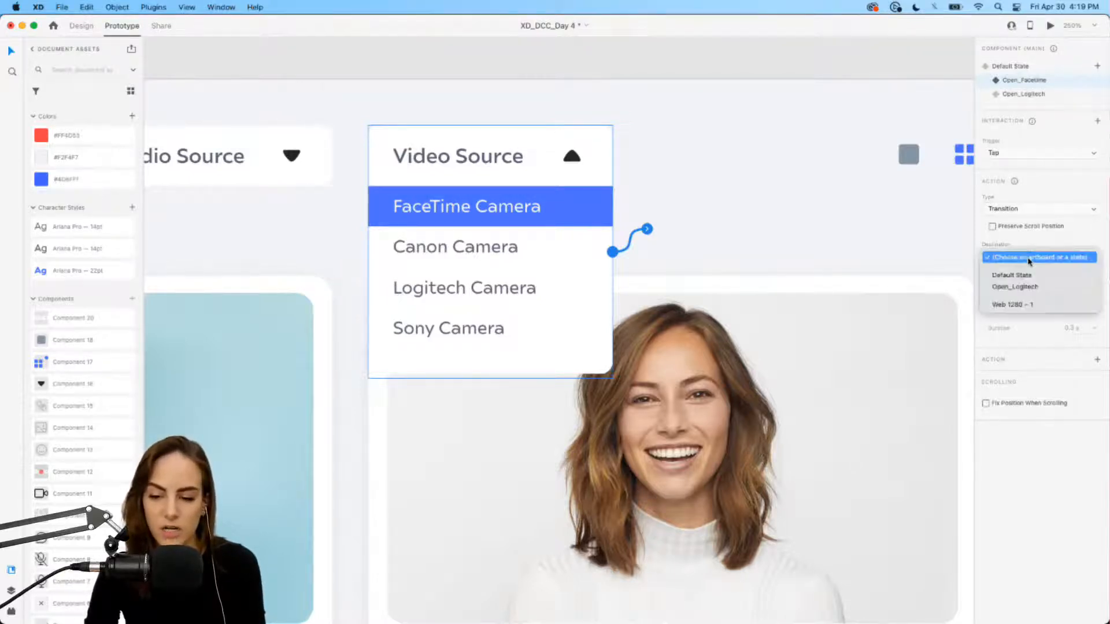
pyautogui.click(1023, 287)
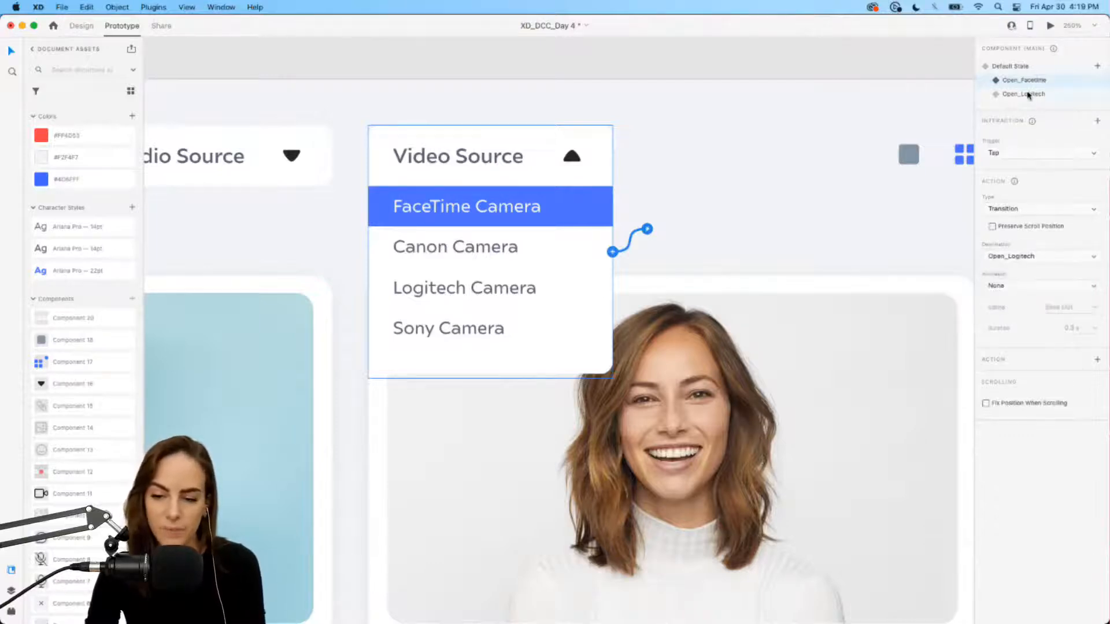
# Step: Give the Open_Logitech state a Tap transition back to Default State, then reselect Default State
pyautogui.click(1028, 94)
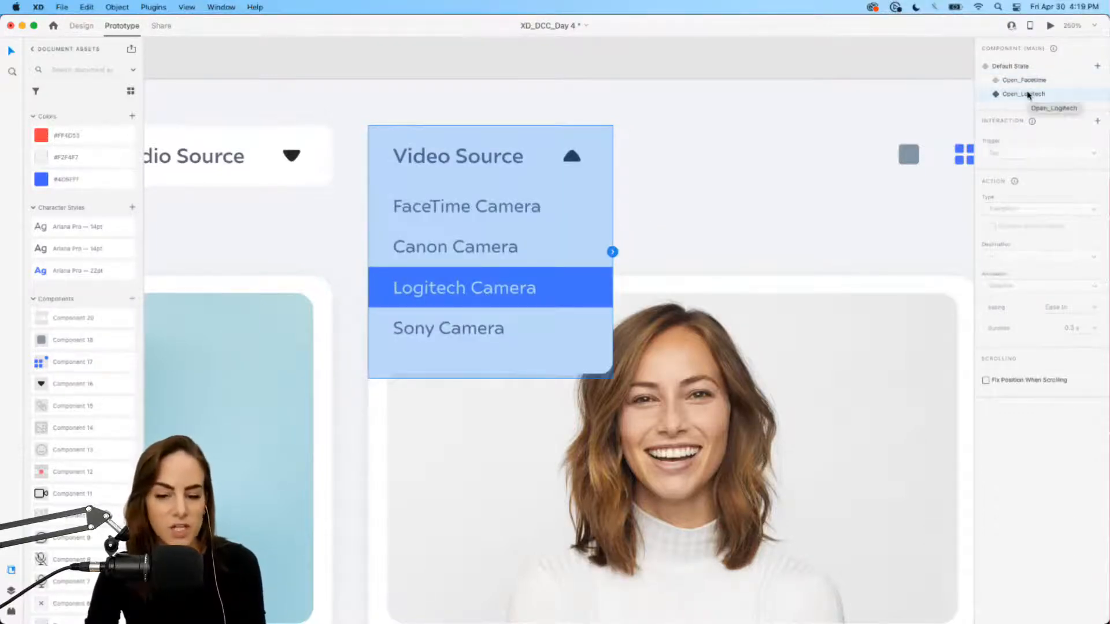
pyautogui.click(1098, 122)
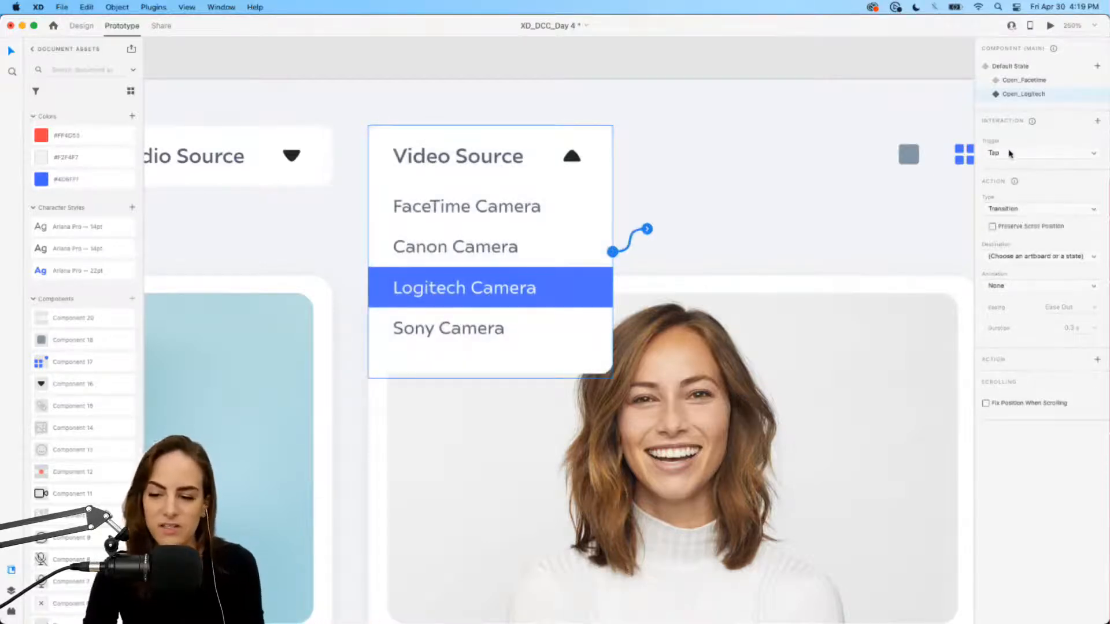
pyautogui.click(1001, 258)
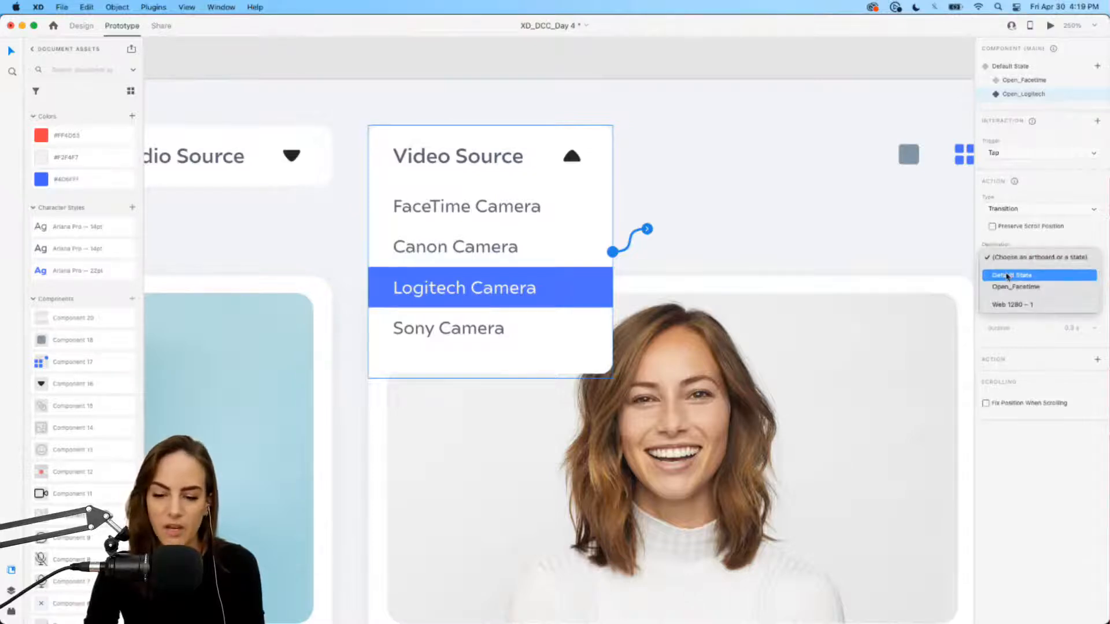
pyautogui.click(1007, 276)
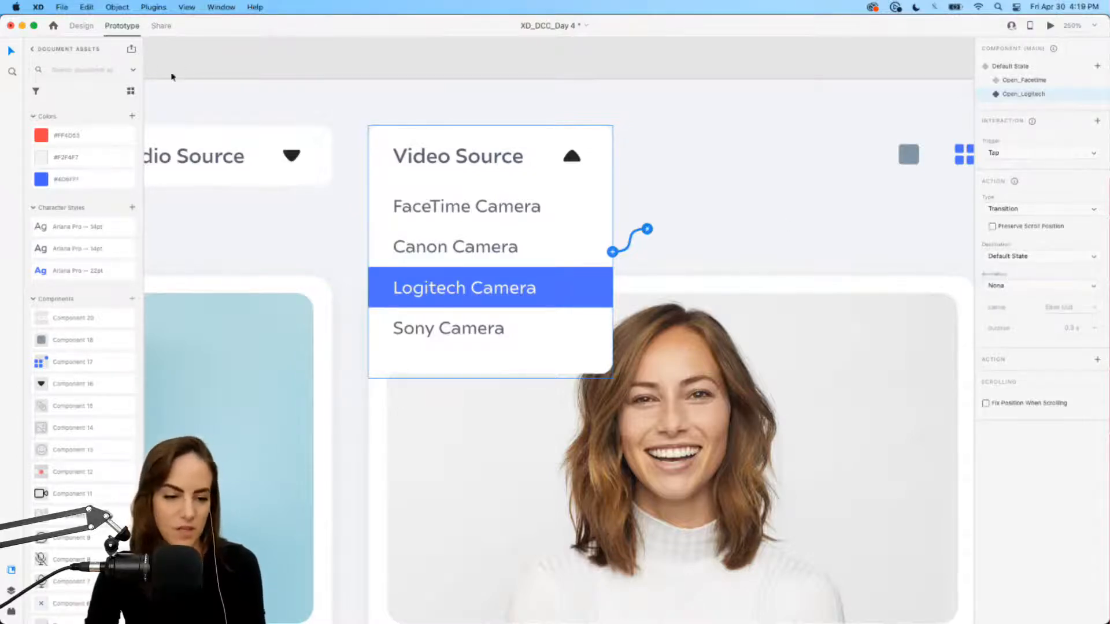
pyautogui.click(1010, 66)
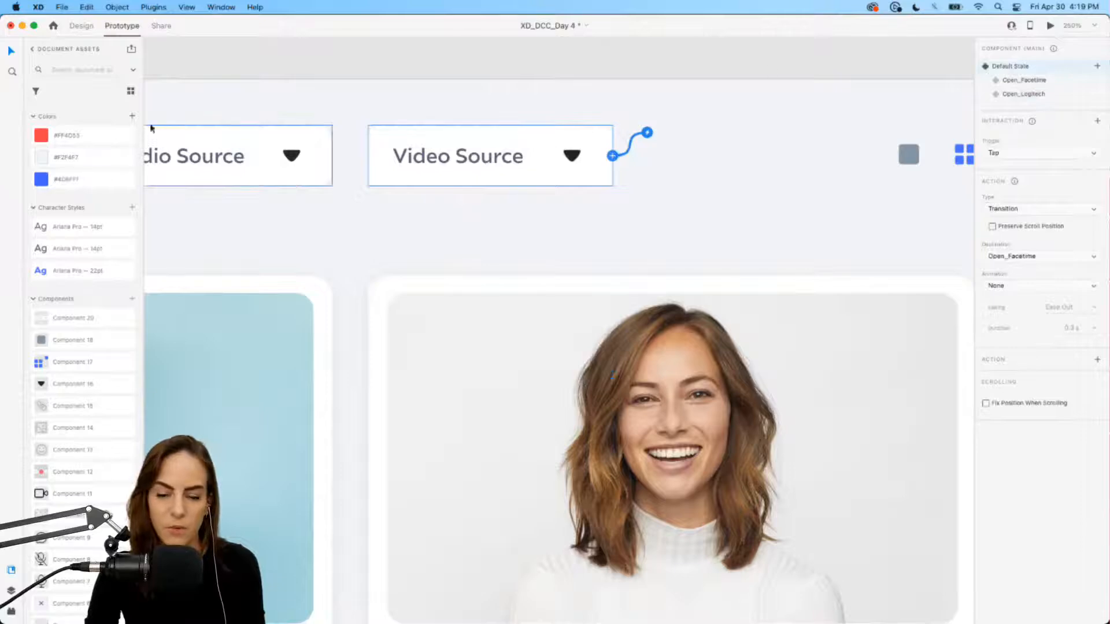
pyautogui.scroll(-10, 506, 248)
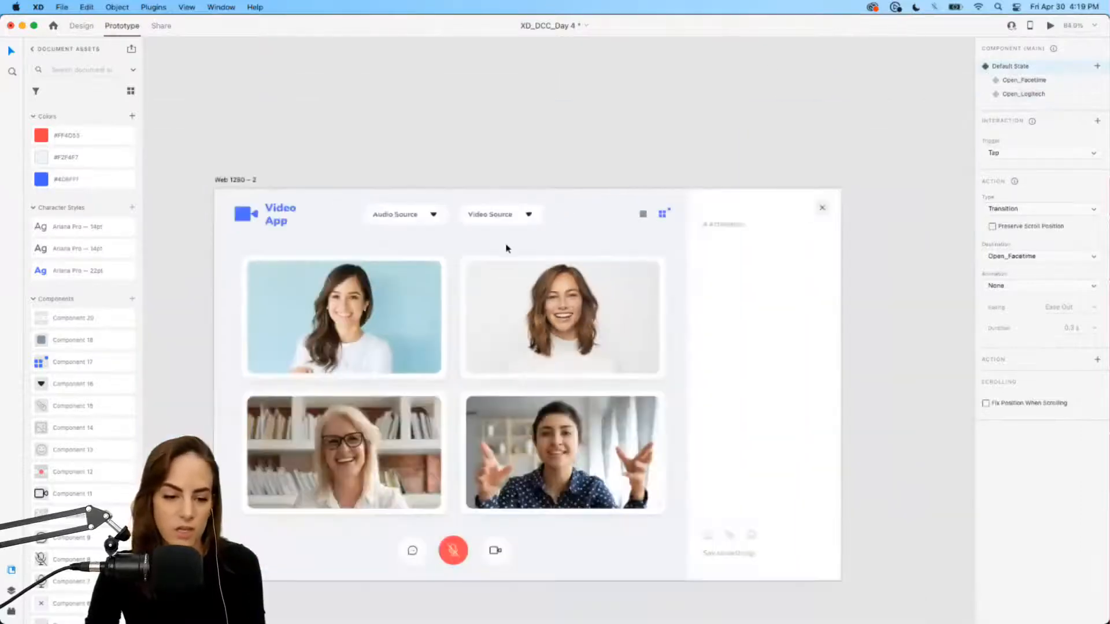
# Step: Set the Video App artboard as Flow 1's start, then preview the dropdown cycling FaceTime, Logitech, closed
pyautogui.click(234, 185)
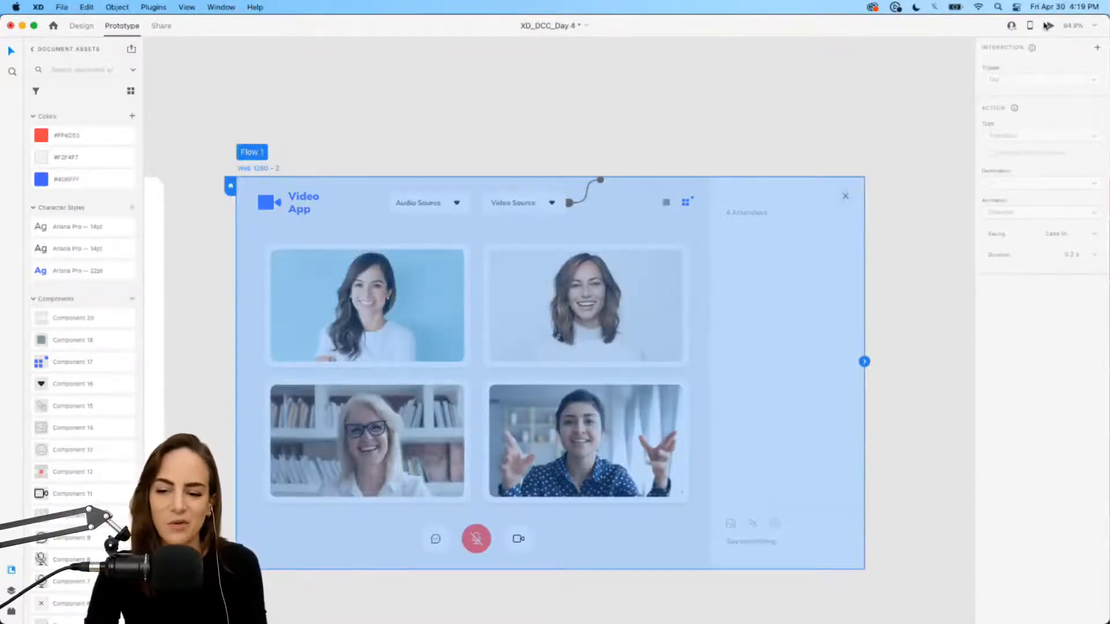
pyautogui.click(1047, 26)
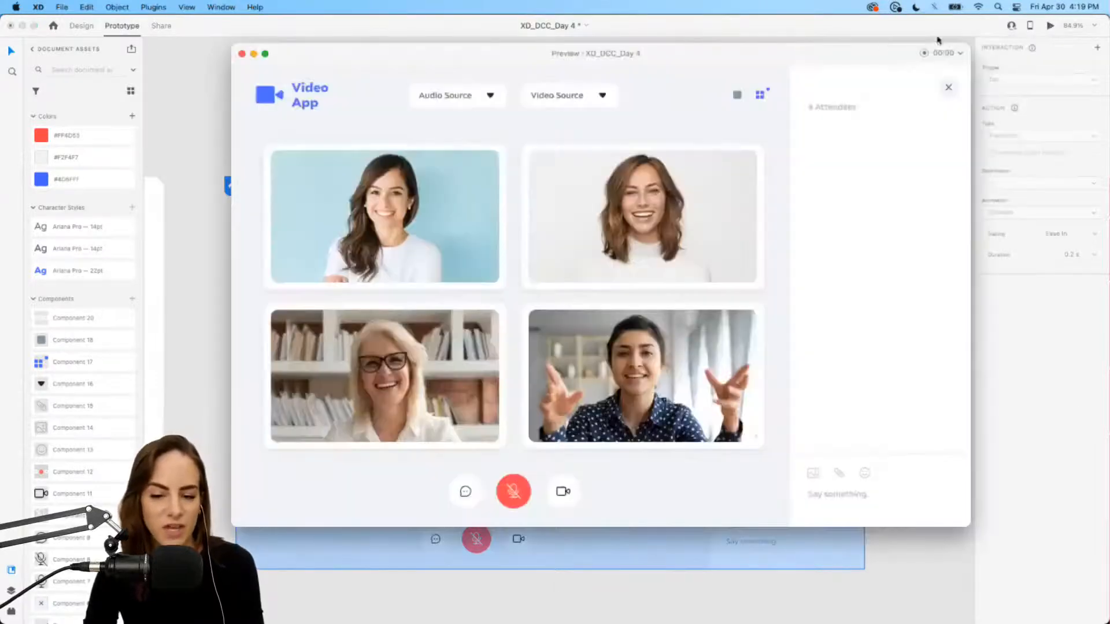
pyautogui.click(602, 97)
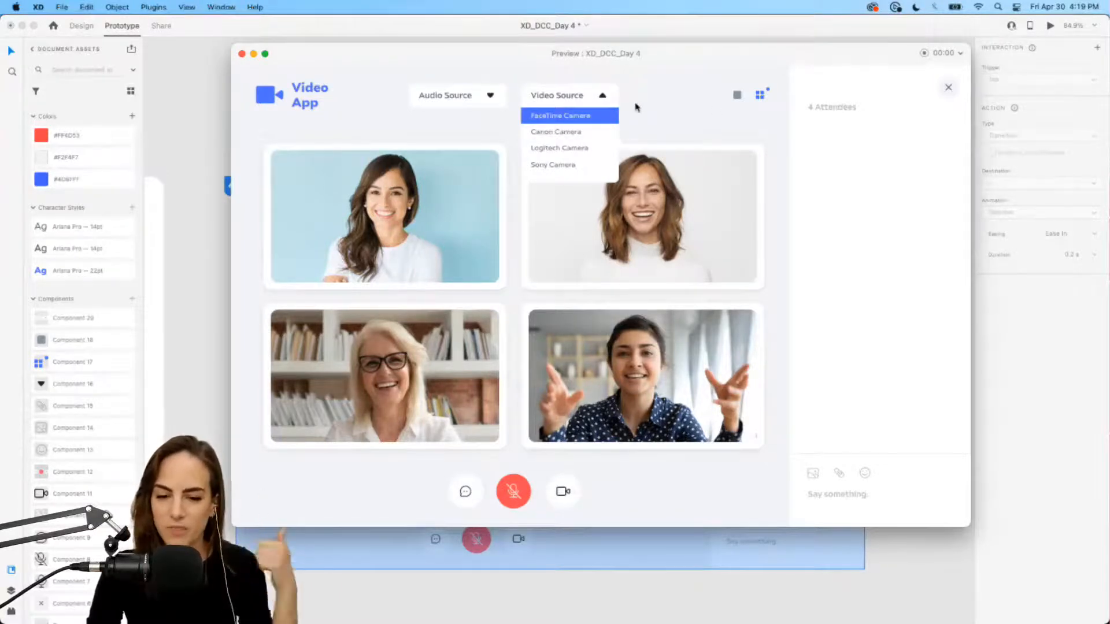
pyautogui.click(565, 149)
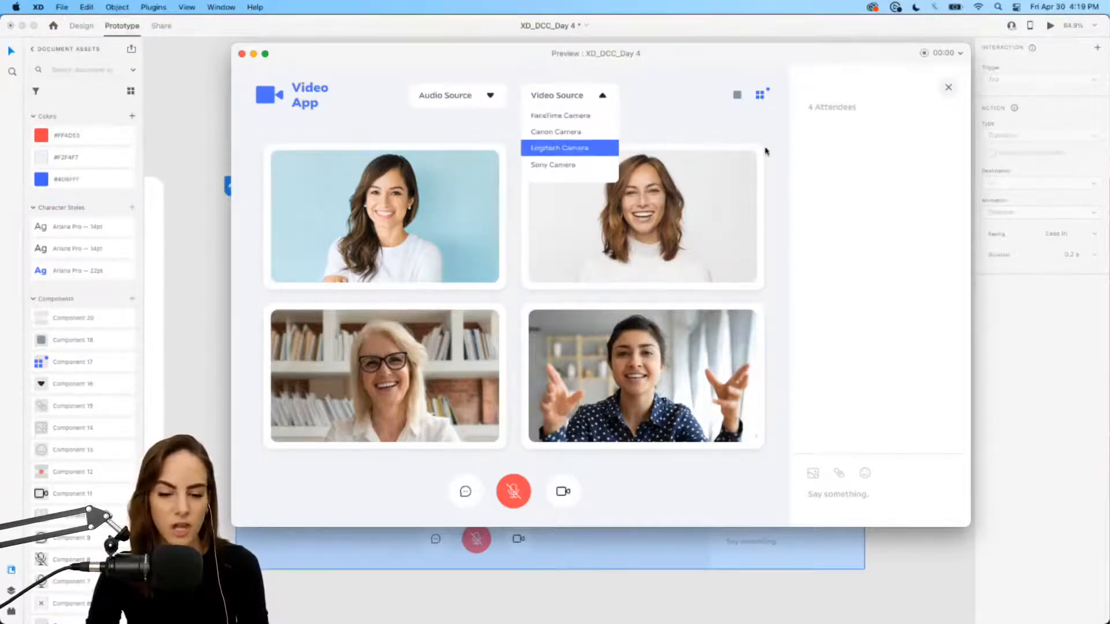
pyautogui.click(604, 97)
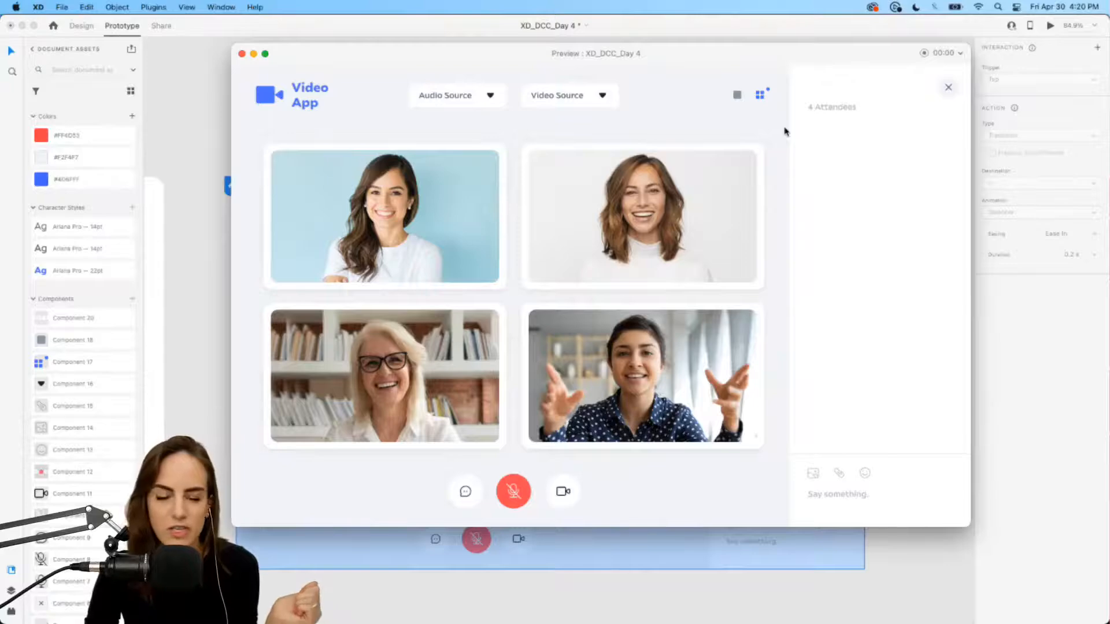
pyautogui.click(242, 53)
pyautogui.click(503, 65)
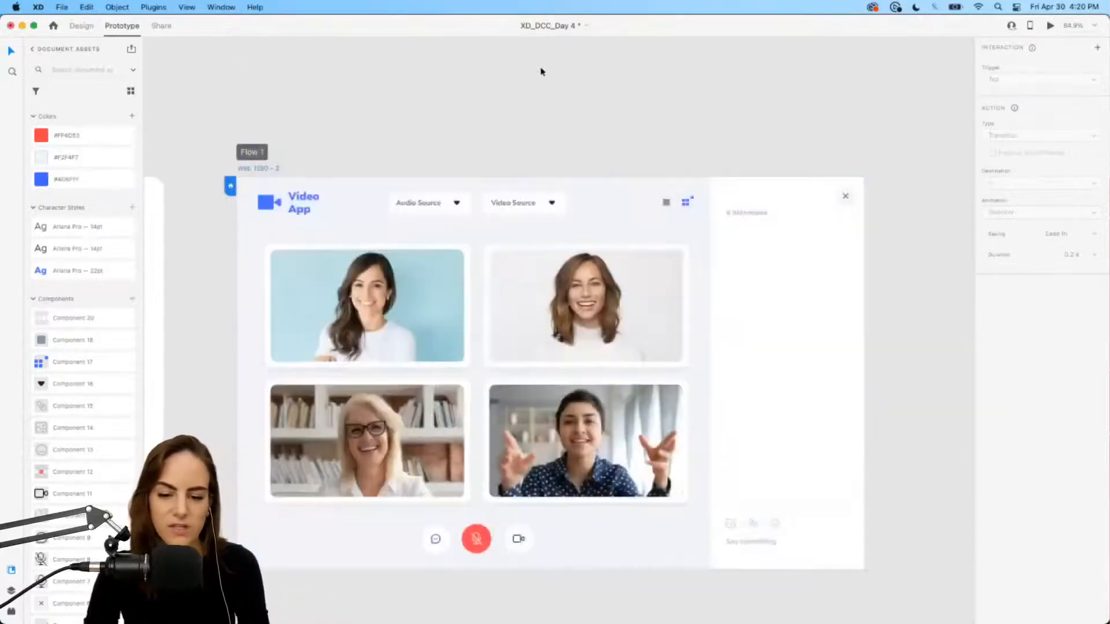
pyautogui.scroll(5, 536, 243)
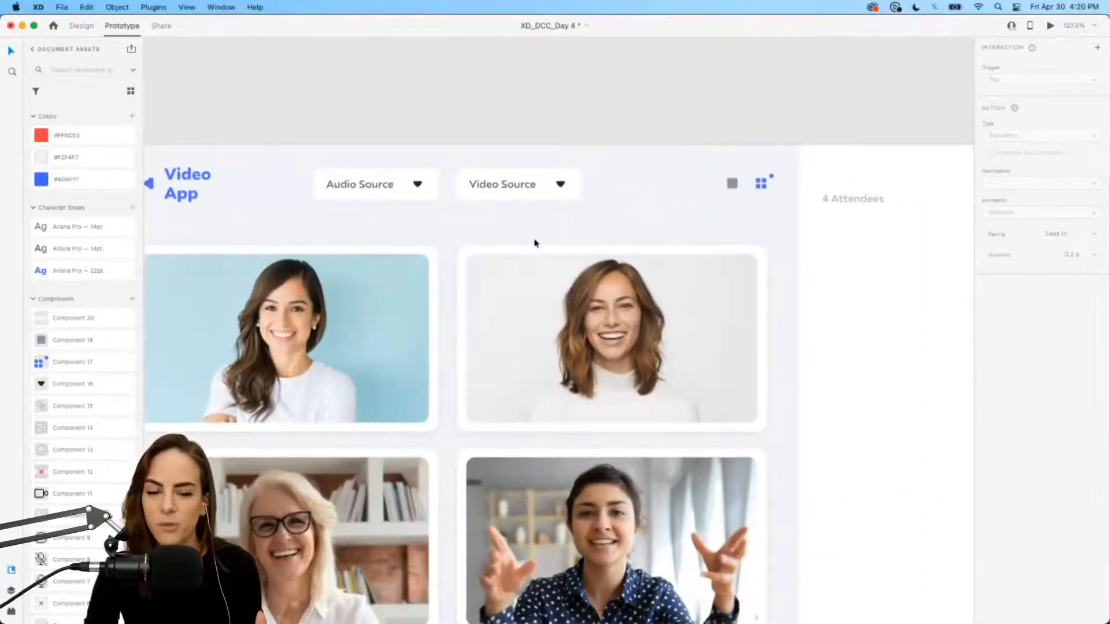
# Step: Back in Design mode, add a Hover State to the Video Source component
pyautogui.click(83, 27)
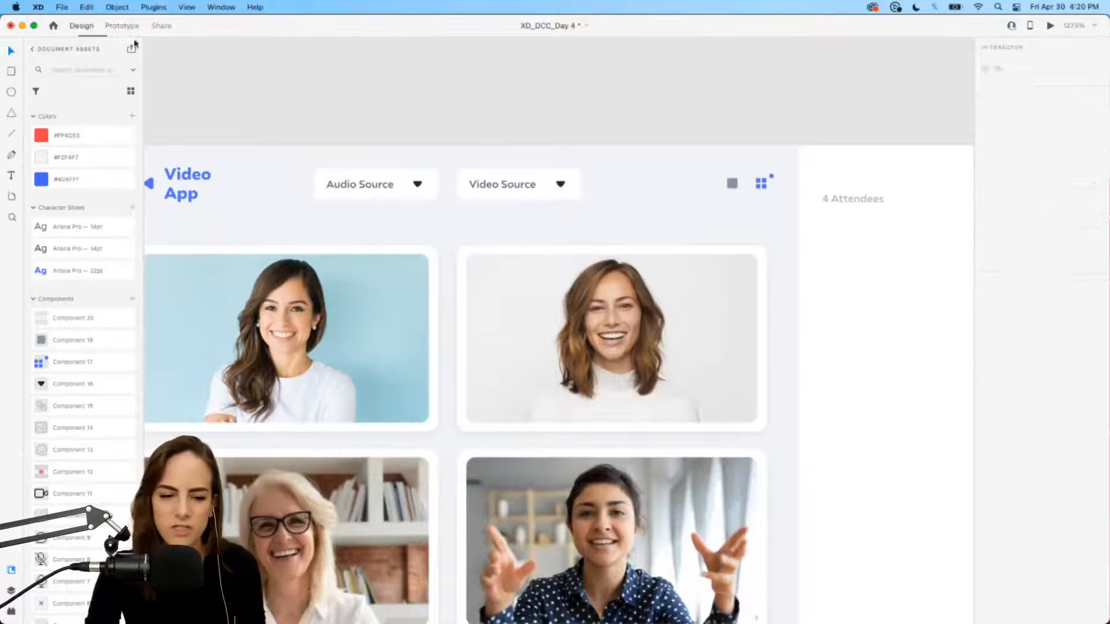
pyautogui.click(540, 186)
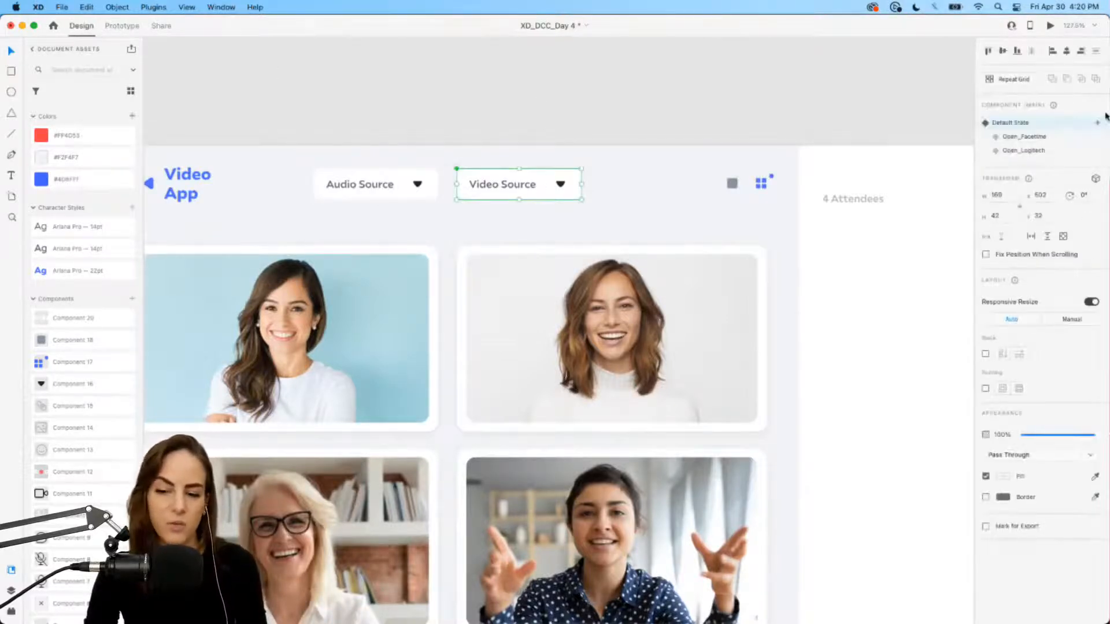
pyautogui.click(1099, 125)
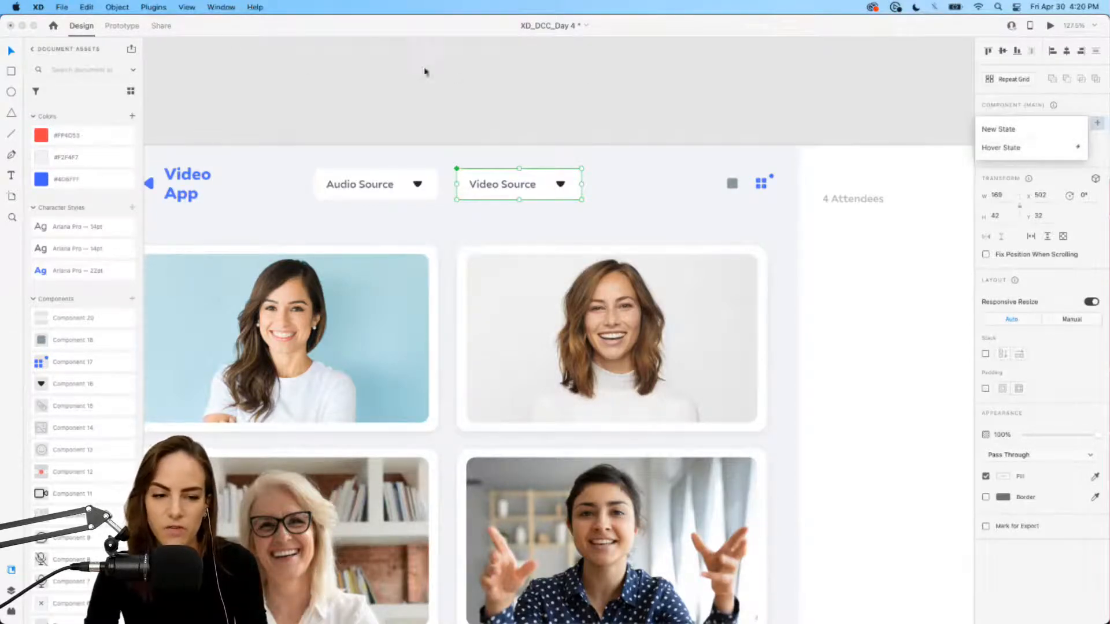
pyautogui.click(1032, 152)
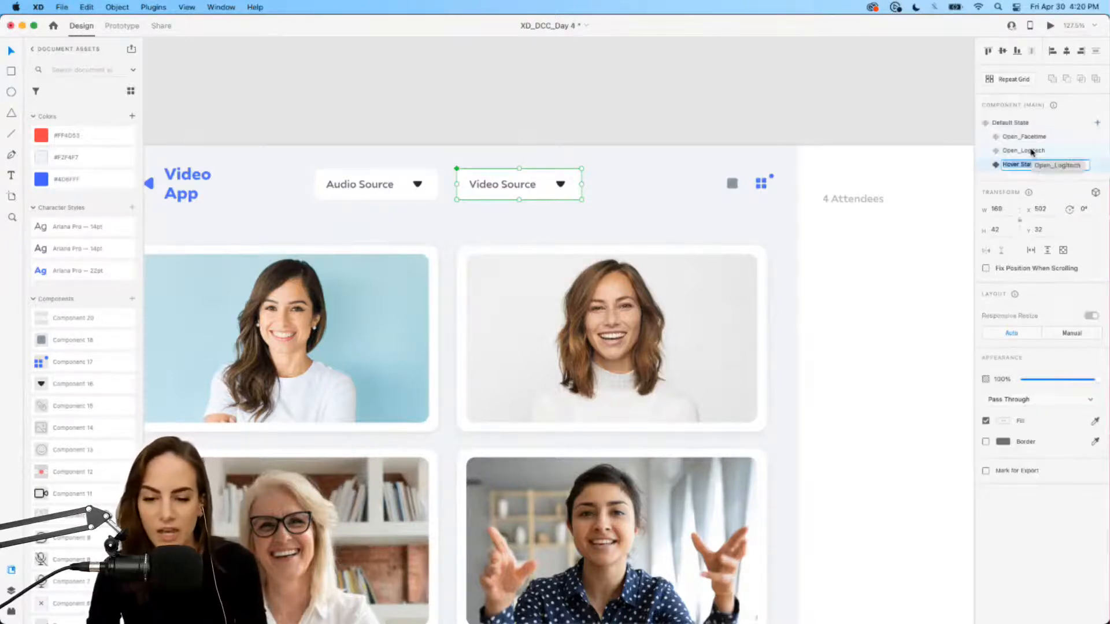
pyautogui.press('Return')
pyautogui.scroll(5, 617, 164)
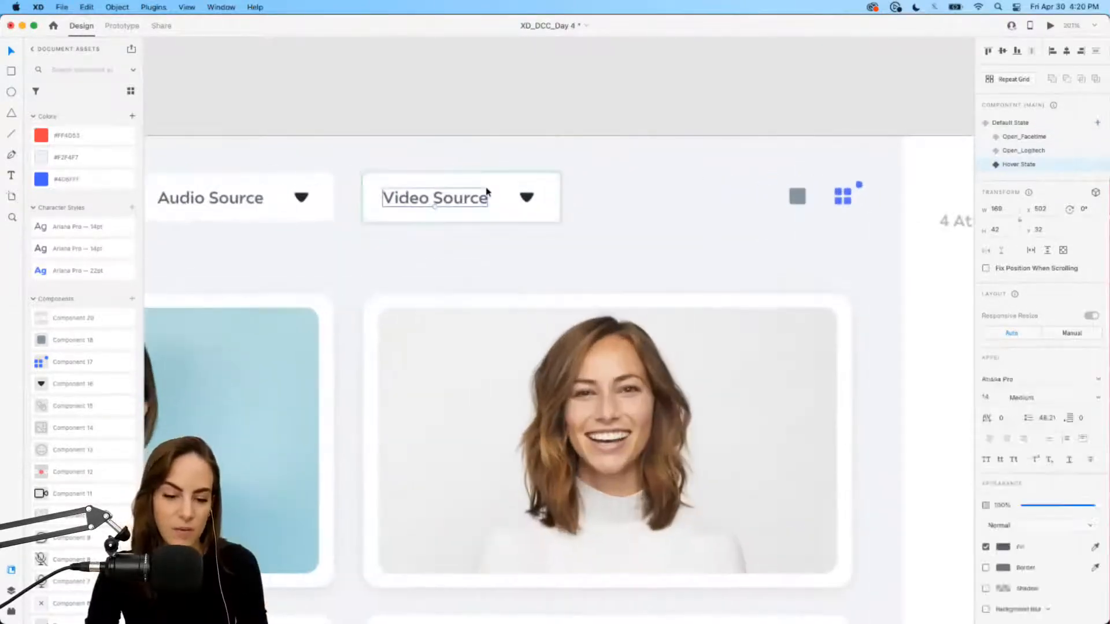
# Step: Fill the hover-state background with #4D6FFF at 38% opacity, then return to Default State
pyautogui.click(503, 185)
pyautogui.click(1006, 411)
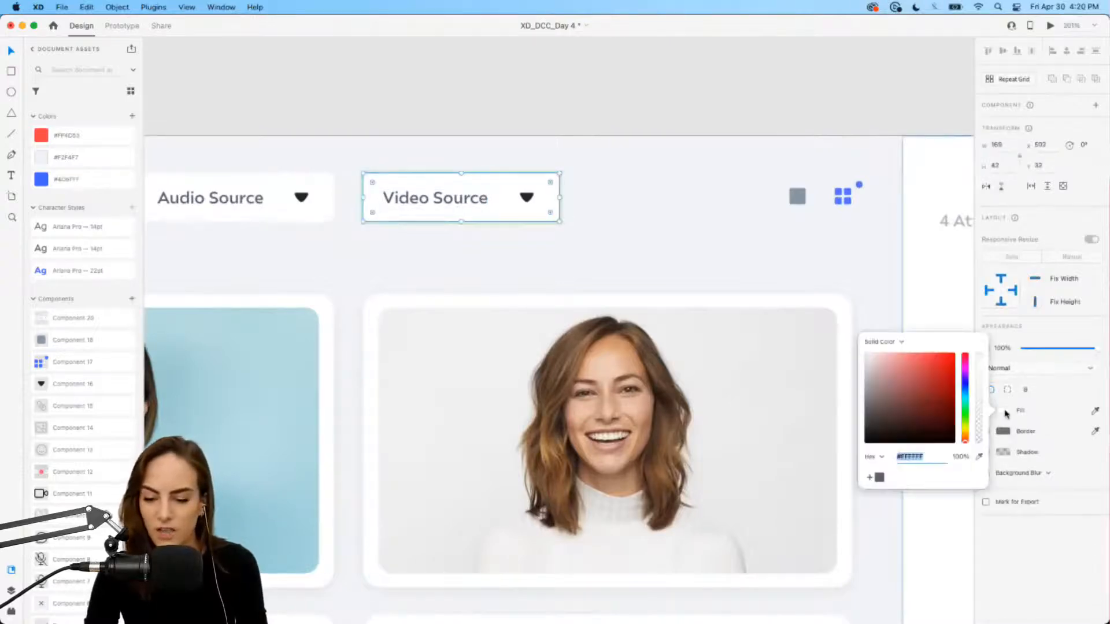
pyautogui.click(70, 178)
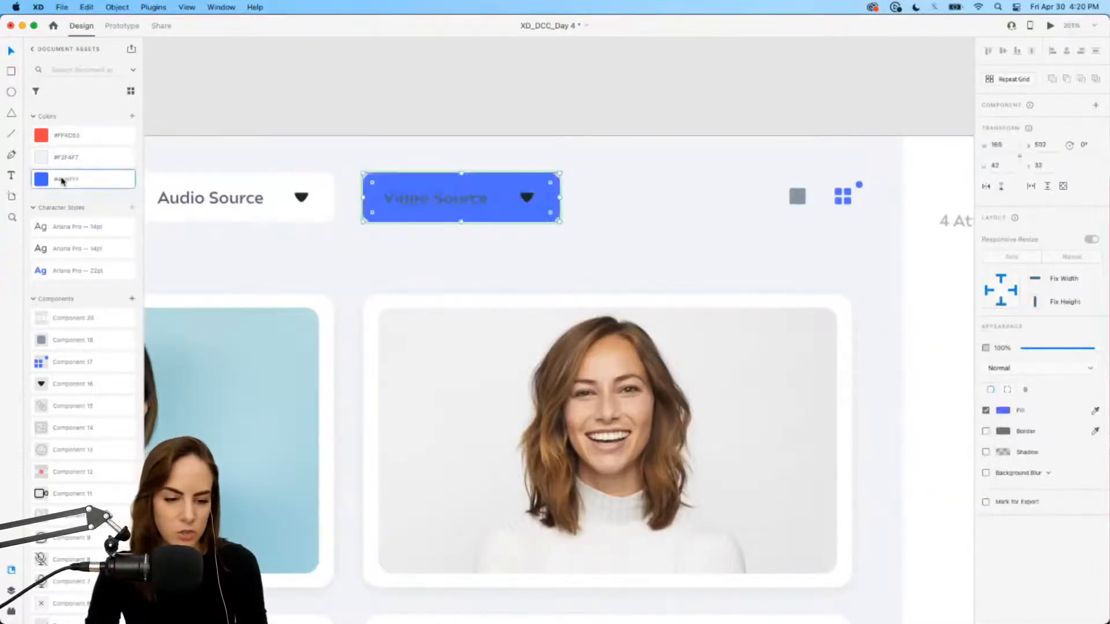
pyautogui.click(1006, 412)
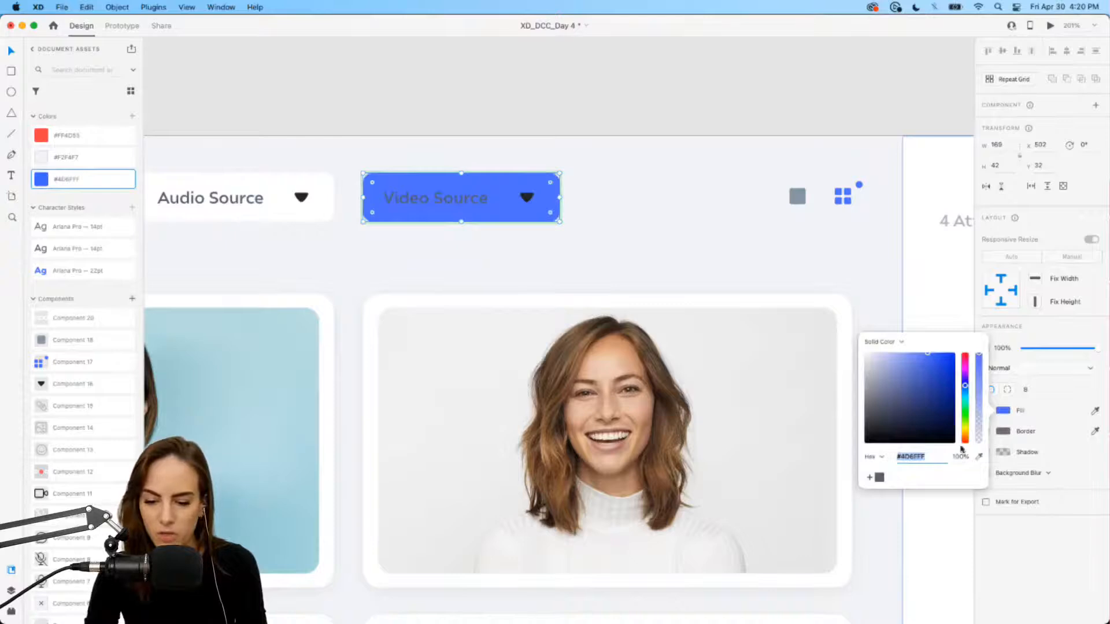
pyautogui.moveTo(978, 386); pyautogui.dragTo(981, 428)
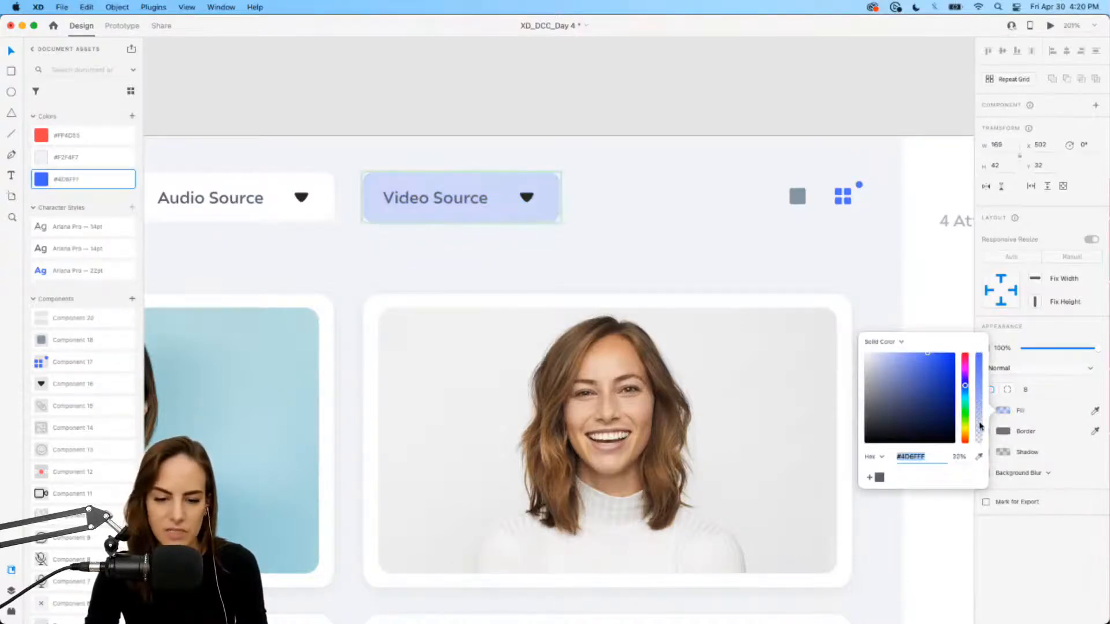
pyautogui.click(647, 227)
pyautogui.click(545, 213)
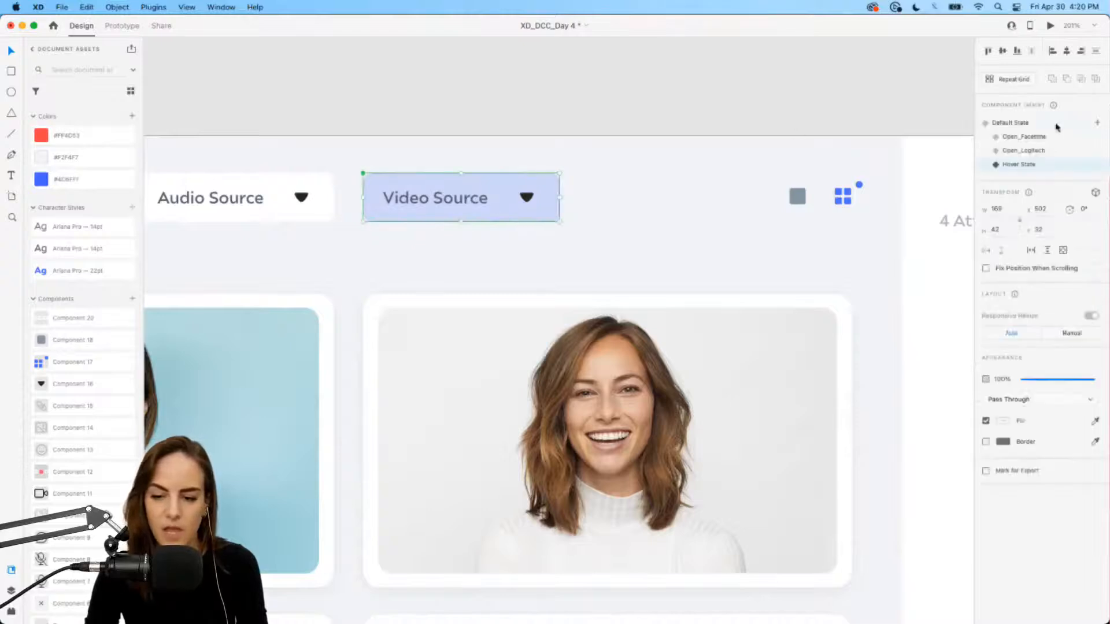
pyautogui.click(1000, 125)
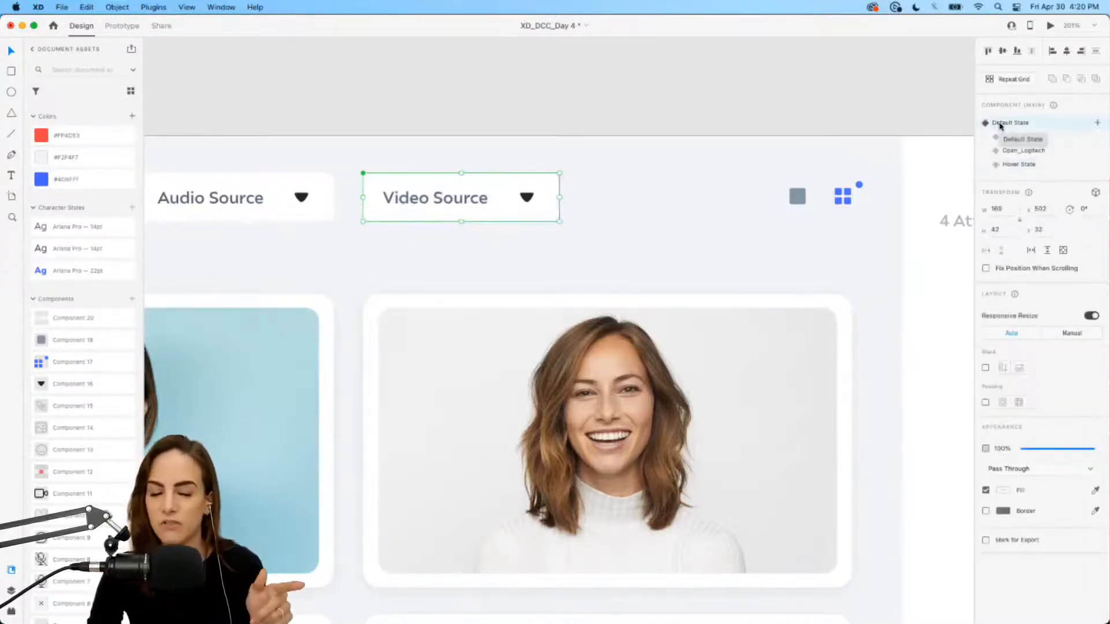
pyautogui.scroll(-3, 692, 176)
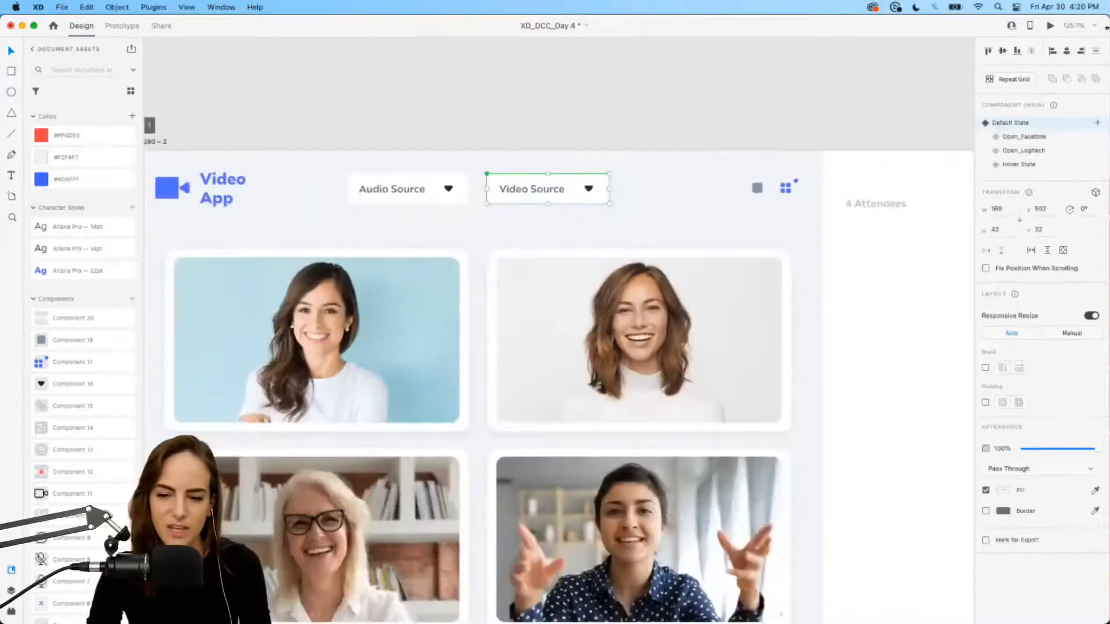
pyautogui.click(1051, 26)
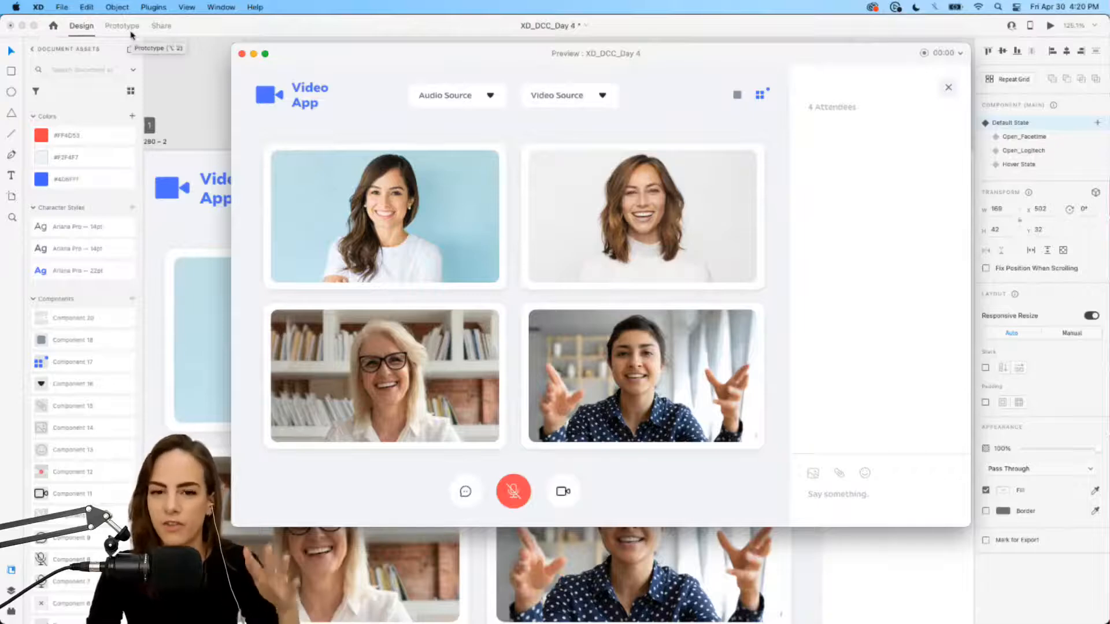
pyautogui.click(601, 96)
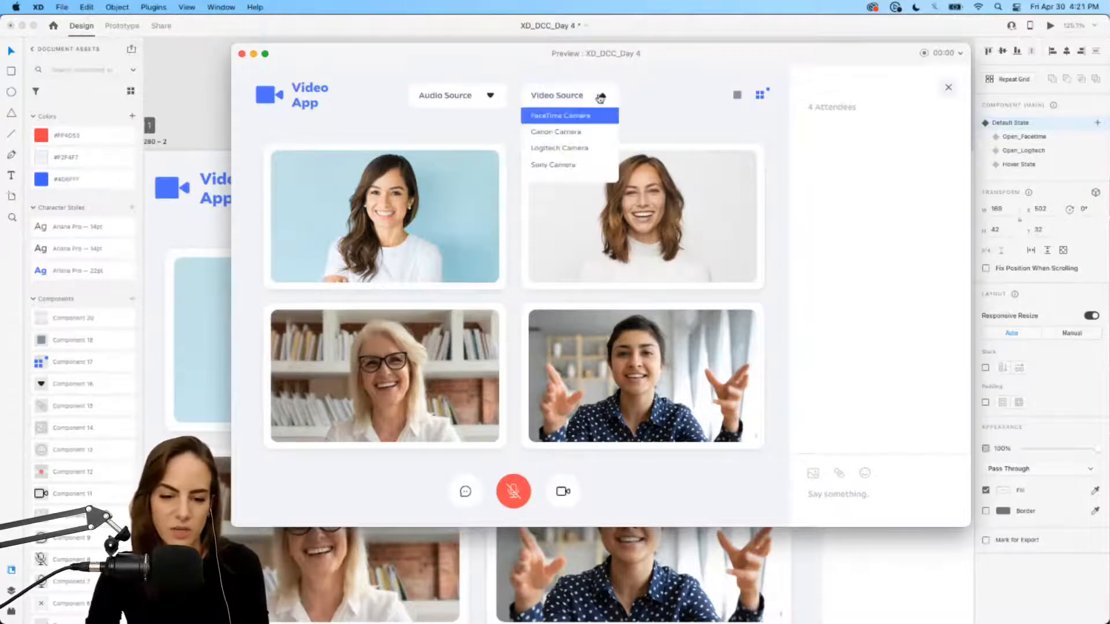
pyautogui.click(570, 148)
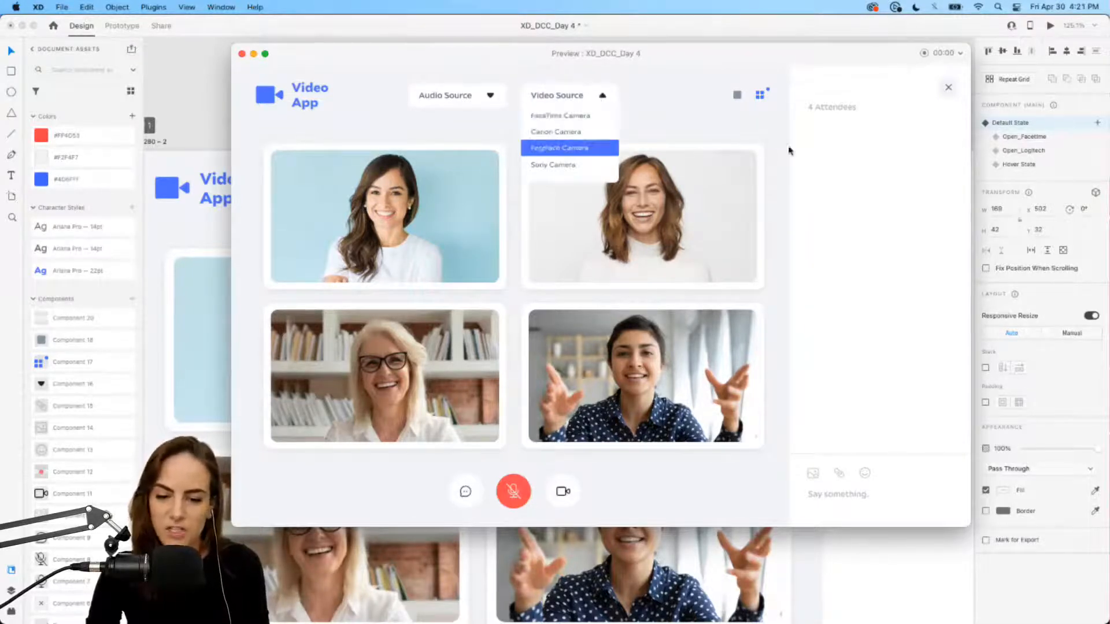
pyautogui.click(596, 99)
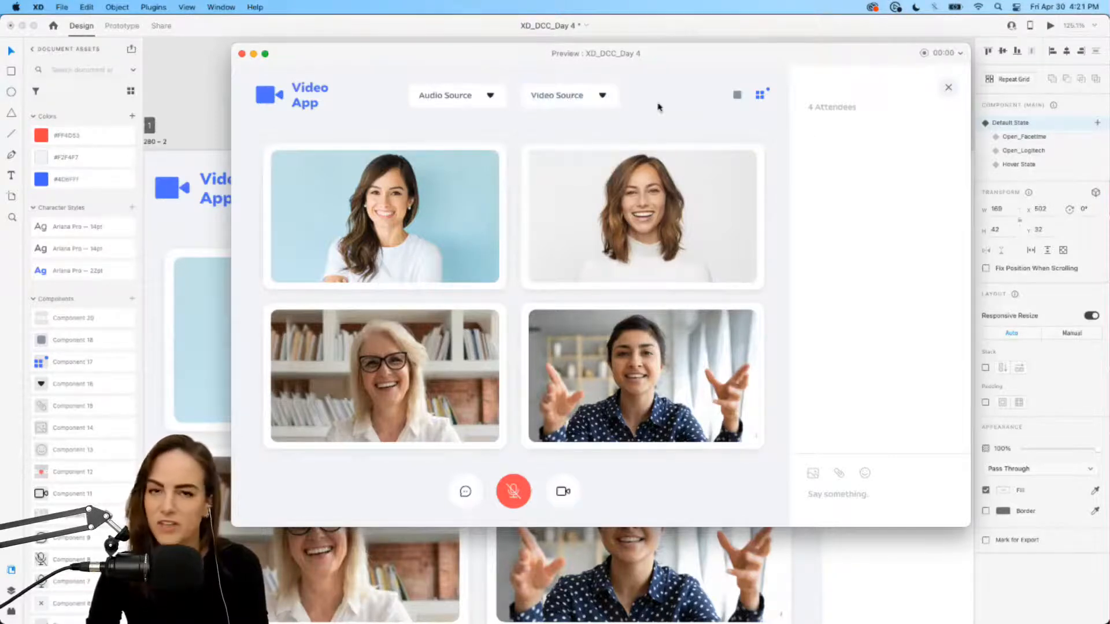
pyautogui.click(242, 53)
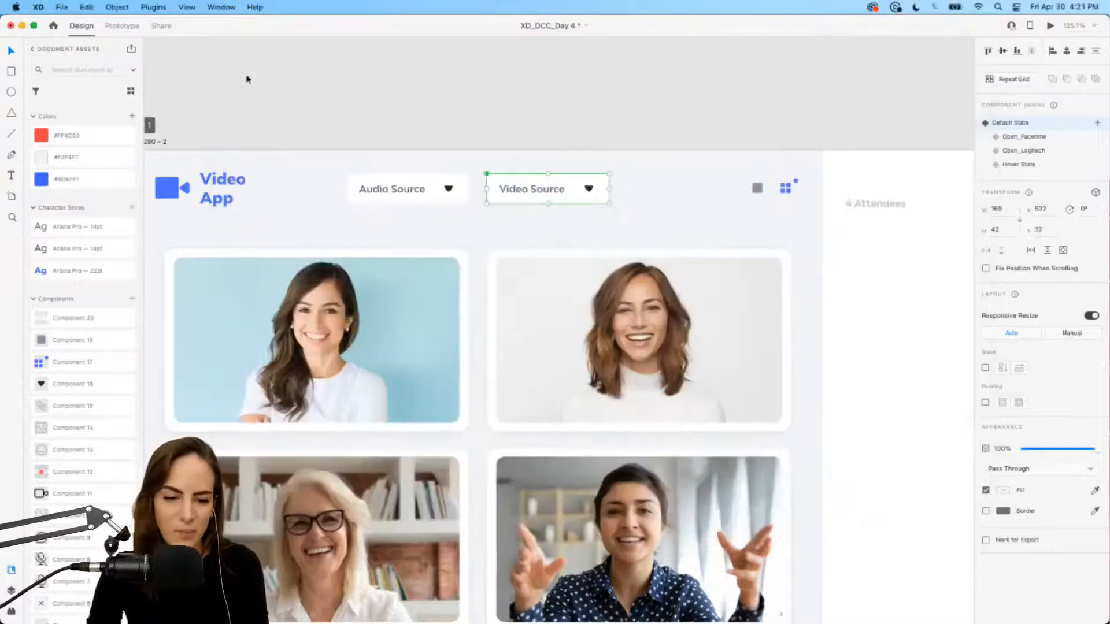
# Step: Duplicate the Video Source dropdown into several test copies placed below and to the right
pyautogui.click(254, 95)
pyautogui.scroll(-3, 254, 95)
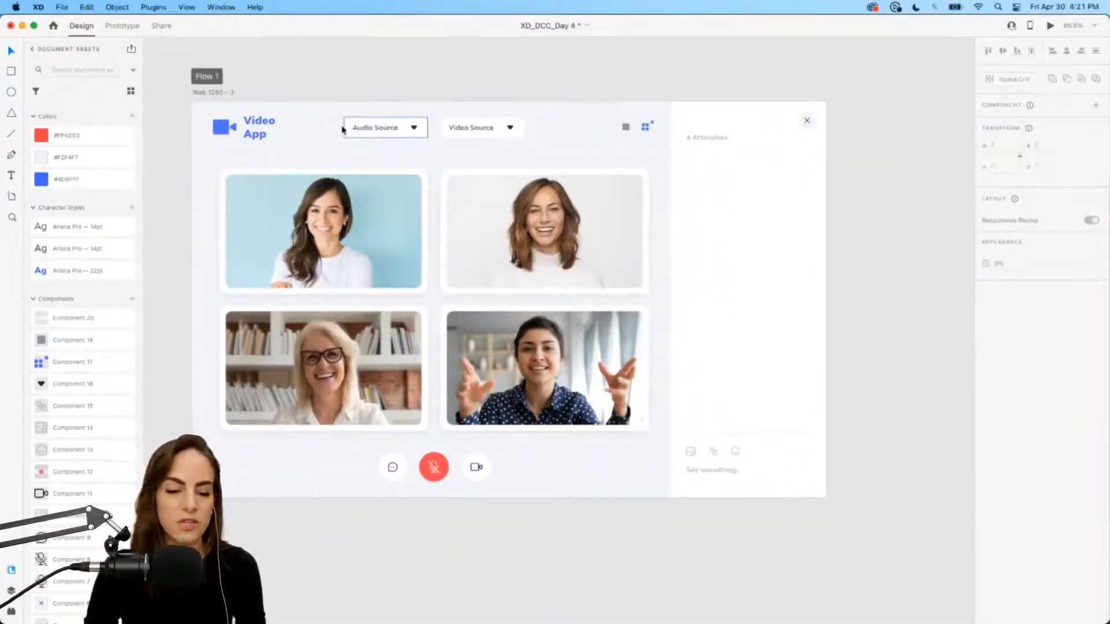
pyautogui.scroll(5, 464, 132)
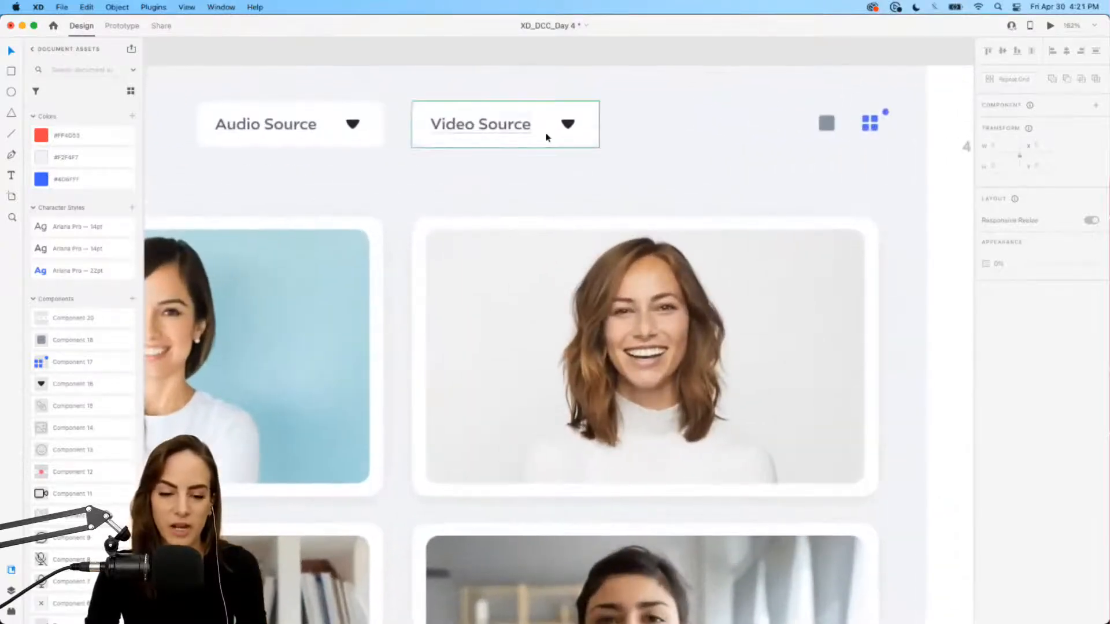
pyautogui.click(547, 137)
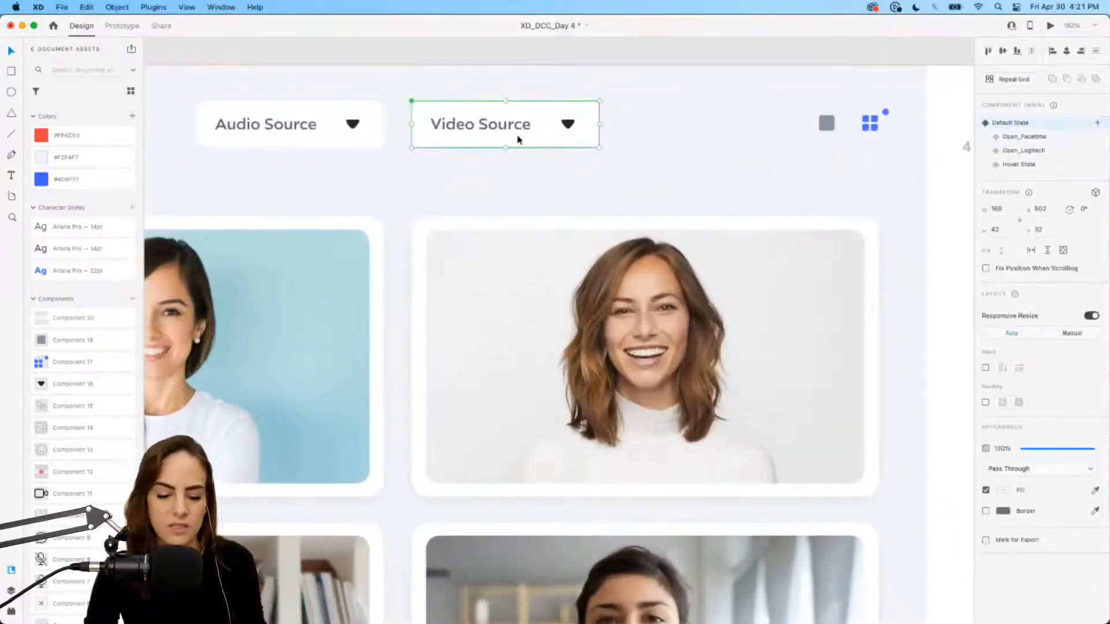
pyautogui.press('super+d')
pyautogui.moveTo(518, 139); pyautogui.dragTo(497, 210)
pyautogui.press('super+d')
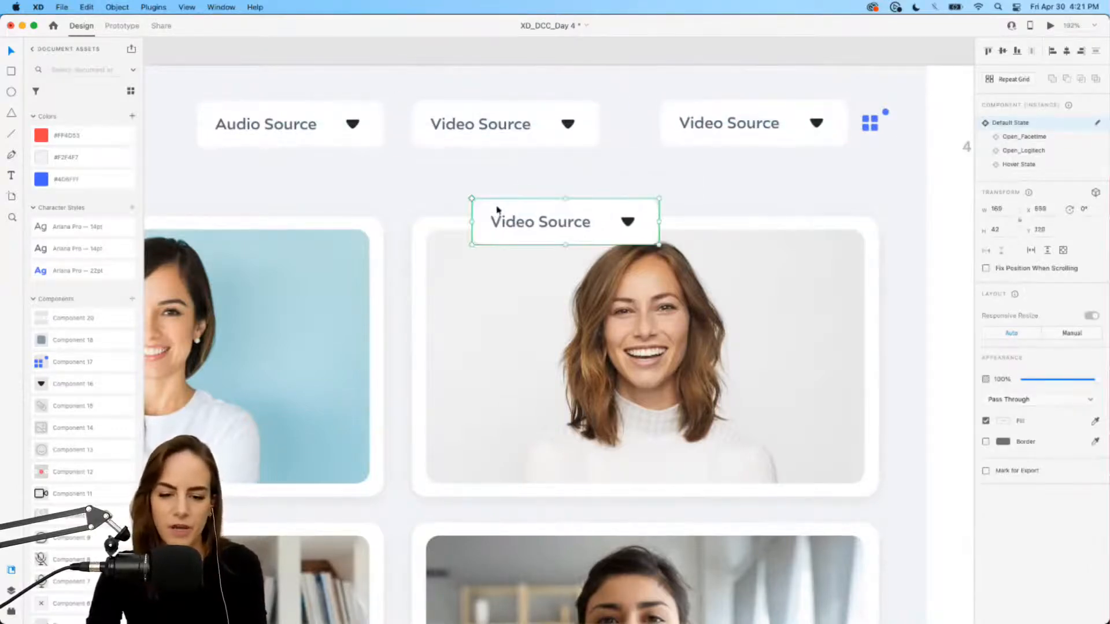
pyautogui.click(757, 141)
pyautogui.press('super+d')
pyautogui.moveTo(741, 124); pyautogui.dragTo(795, 201)
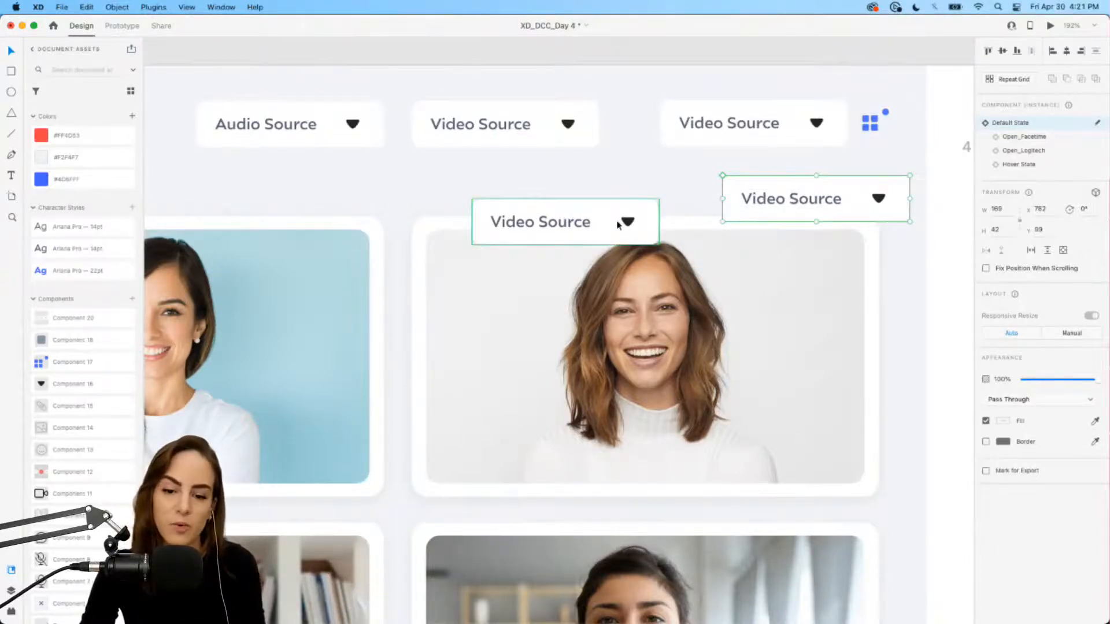
# Step: Try red and blue background fills on the main dropdown, then undo back to white
pyautogui.click(549, 116)
pyautogui.doubleClick(534, 118)
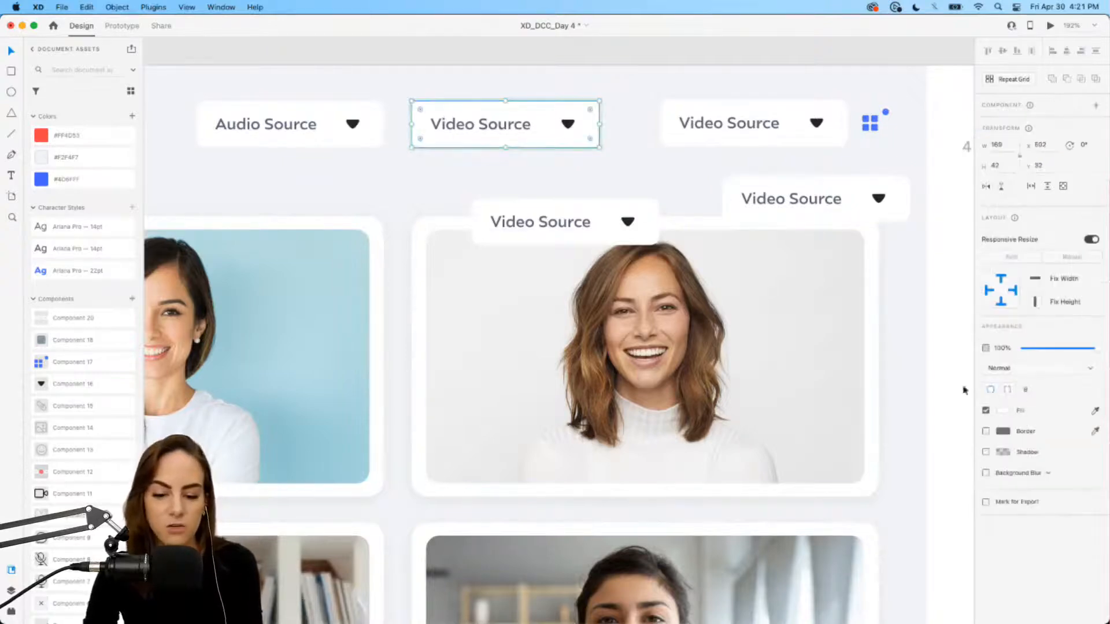
pyautogui.click(1003, 410)
pyautogui.click(930, 386)
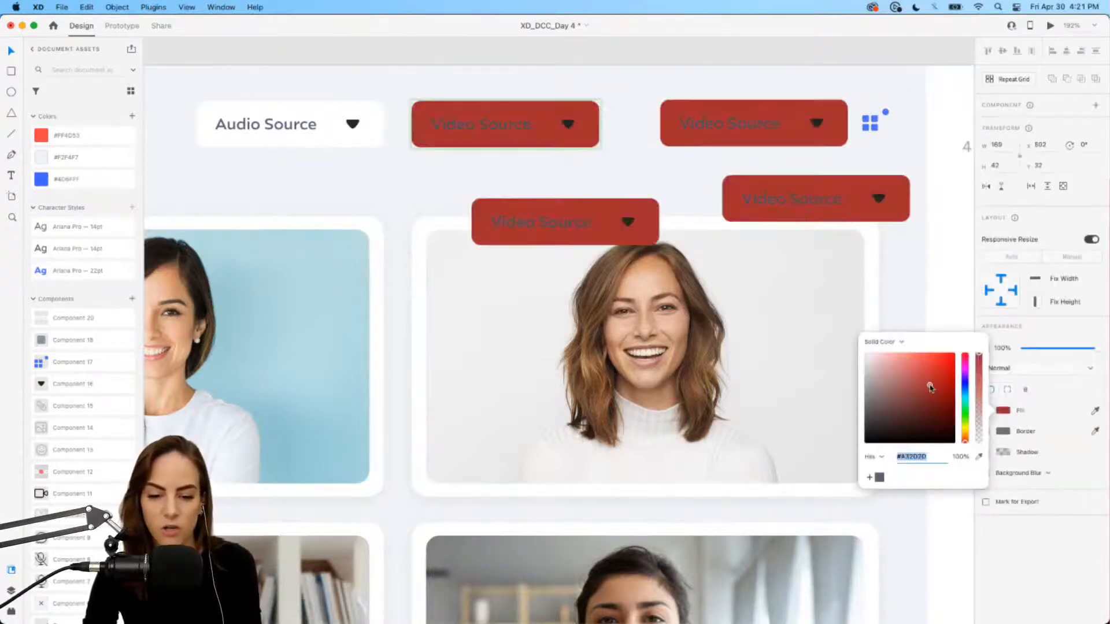
pyautogui.click(967, 390)
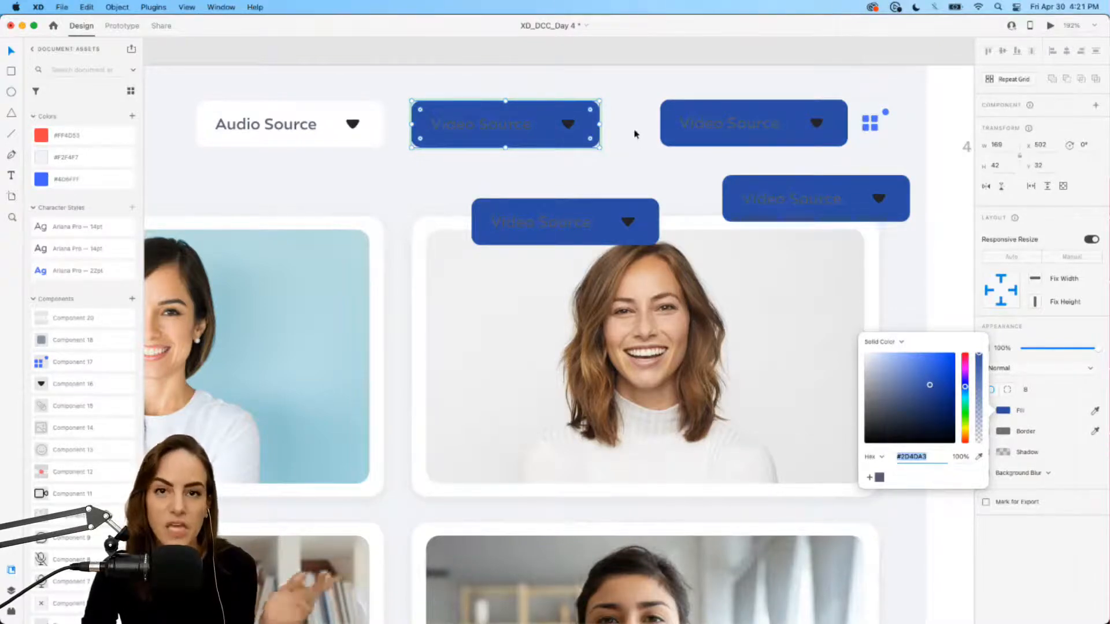
pyautogui.hotkey('ctrl', 'z')
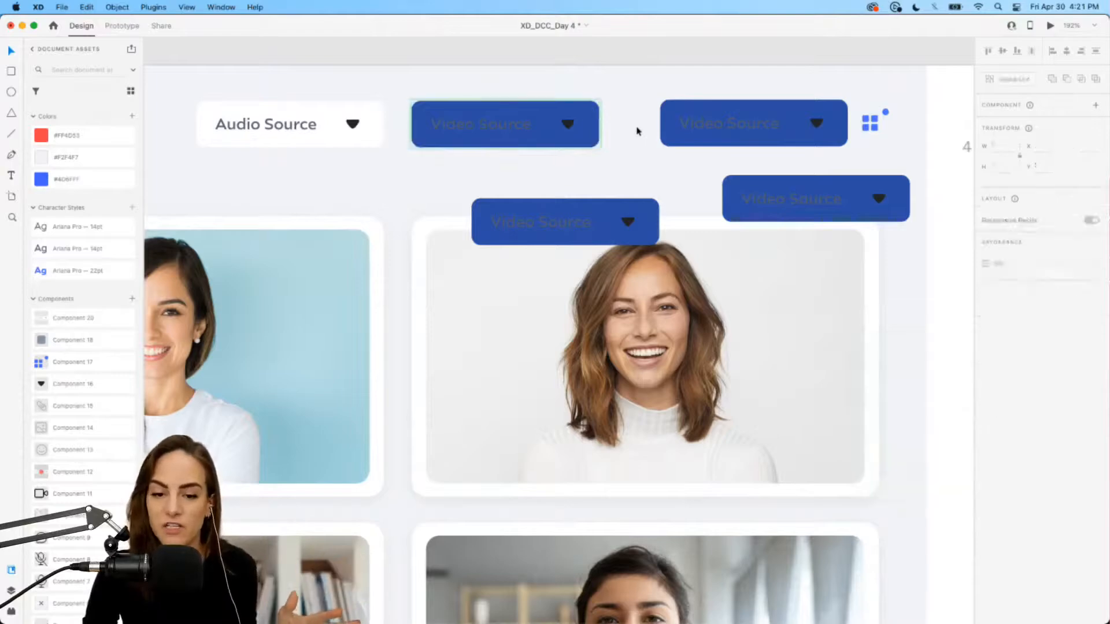
pyautogui.hotkey('ctrl', 'z')
pyautogui.hotkey('ctrl', 'z')
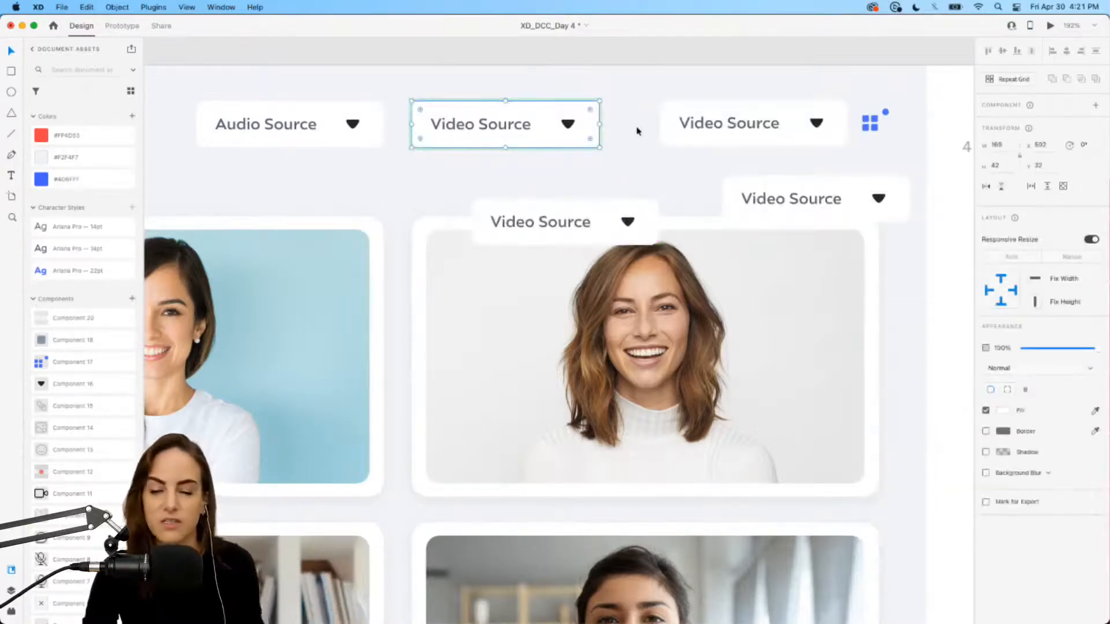
pyautogui.click(636, 131)
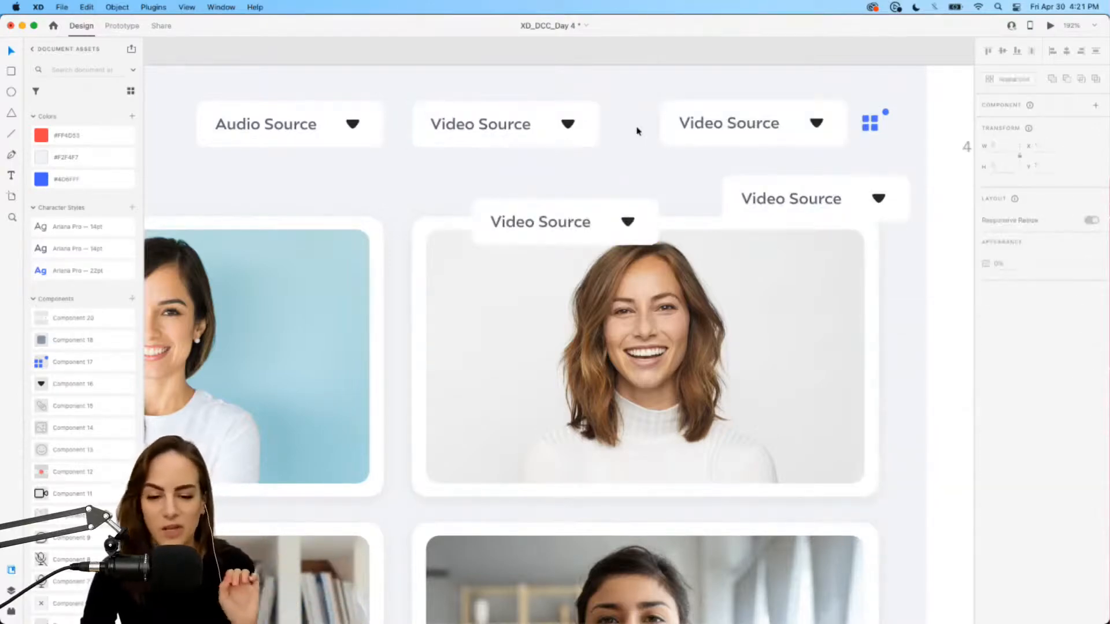
pyautogui.click(542, 115)
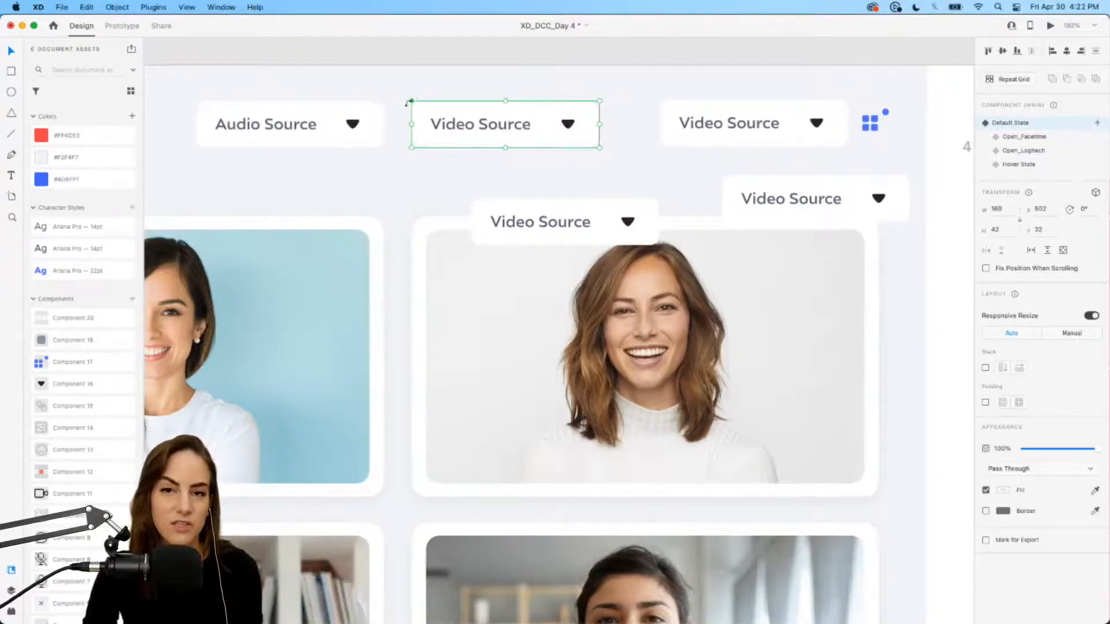
# Step: Delete the three extra Video Source dropdown copies
pyautogui.click(704, 119)
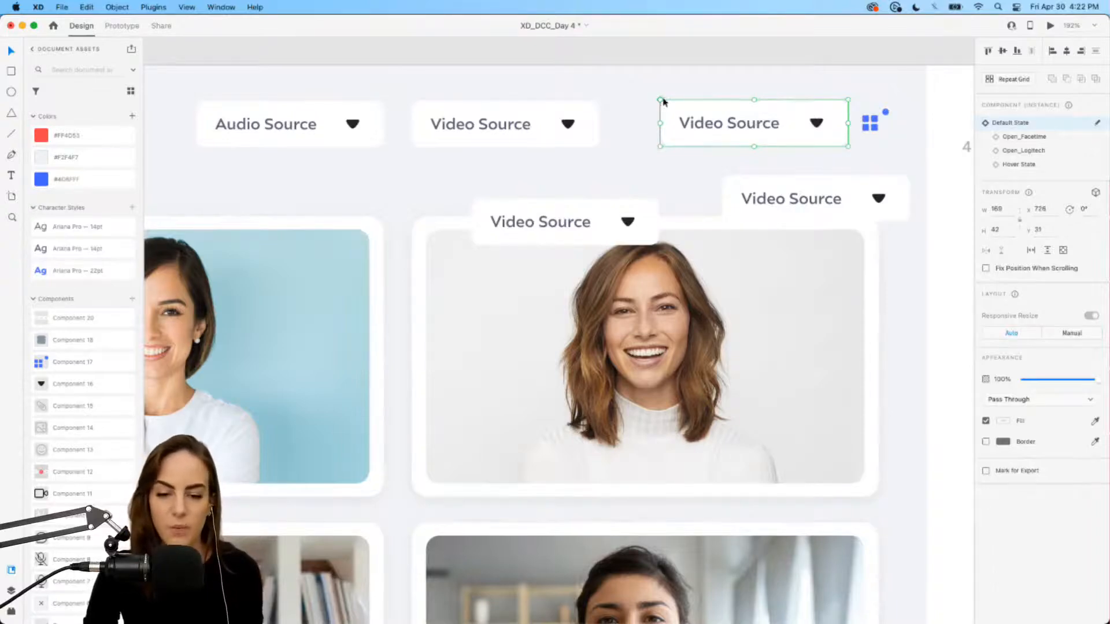
pyautogui.keyDown('shift'); pyautogui.click(784, 186); pyautogui.keyUp('shift')
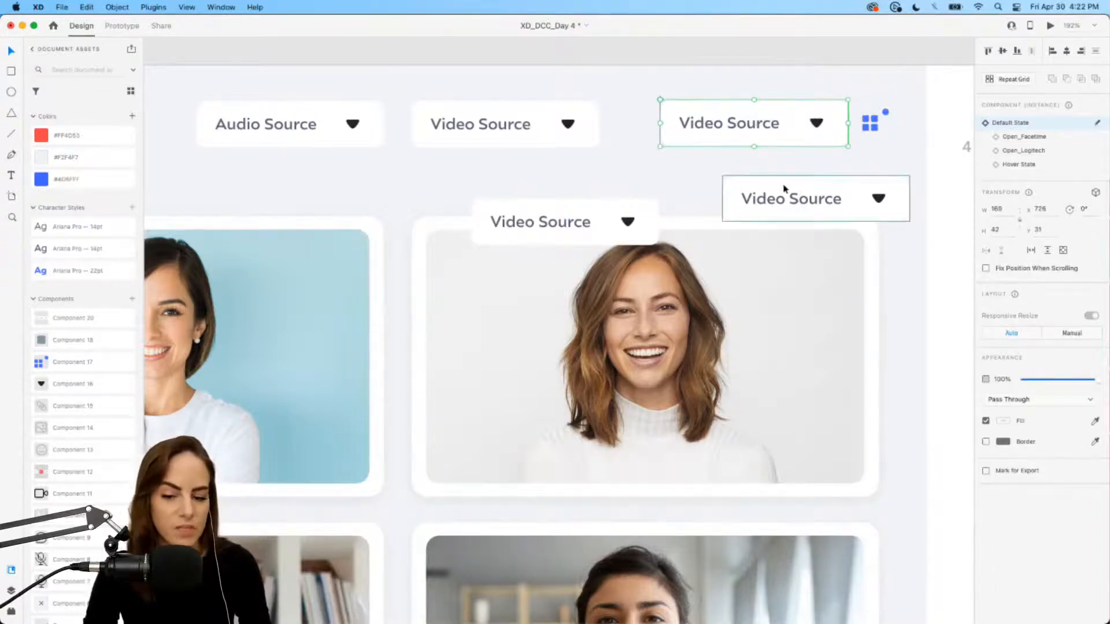
pyautogui.keyDown('shift'); pyautogui.click(587, 227); pyautogui.keyUp('shift')
pyautogui.press('Delete')
# Step: Save the document, look over the export options, and select the Web 1280 – 2 artboard
pyautogui.scroll(-5, 589, 232)
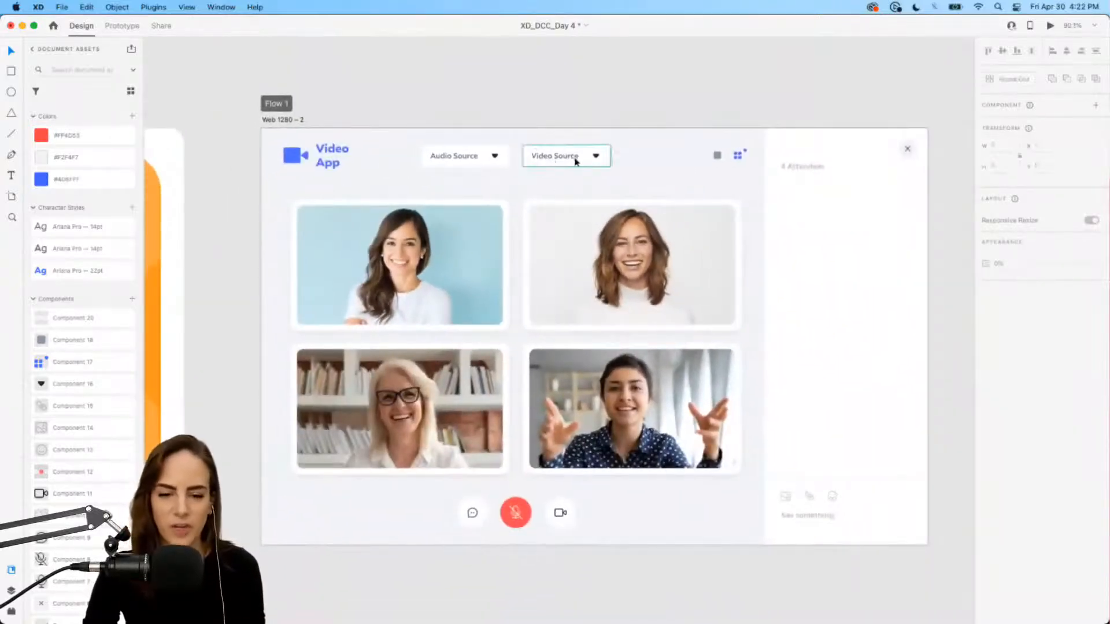
pyautogui.press('super+s')
pyautogui.scroll(-2, 675, 111)
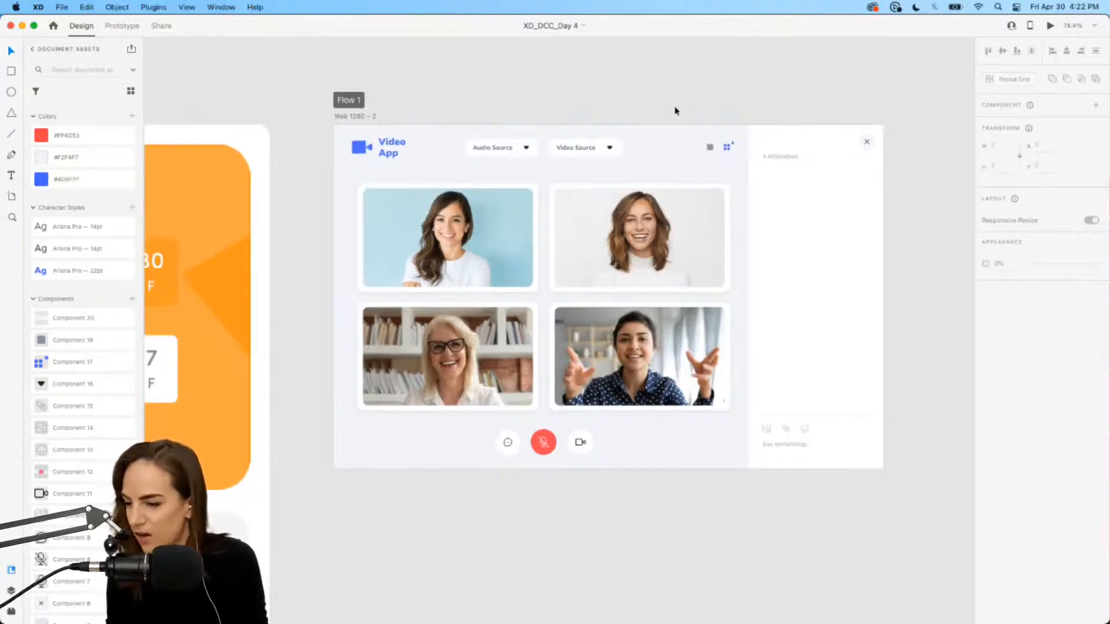
pyautogui.click(63, 7)
pyautogui.moveTo(90, 202)
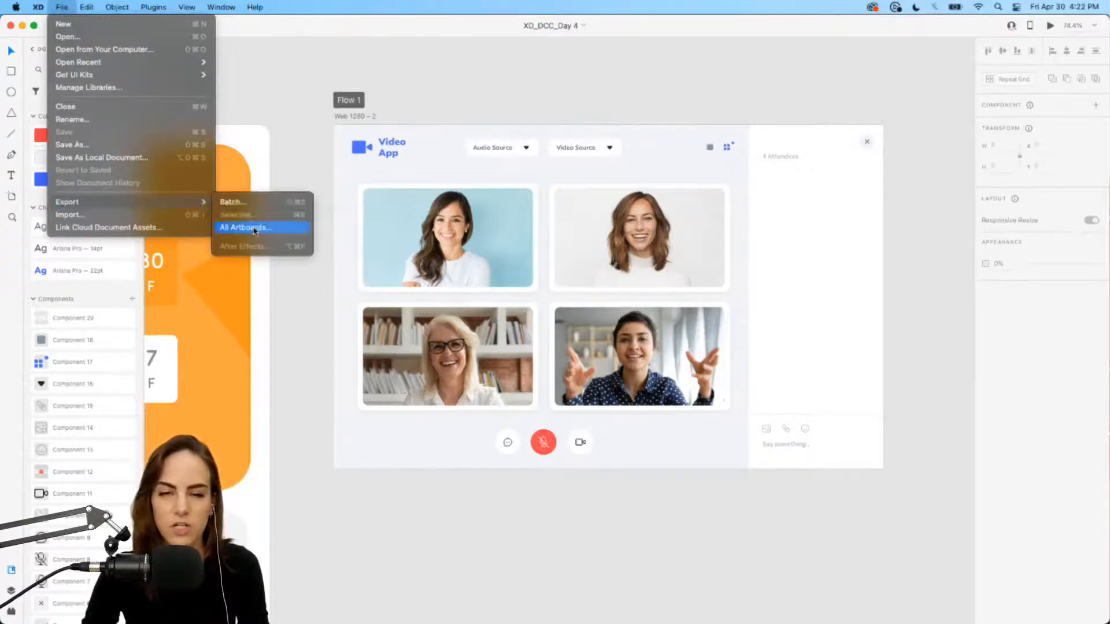
pyautogui.click(587, 89)
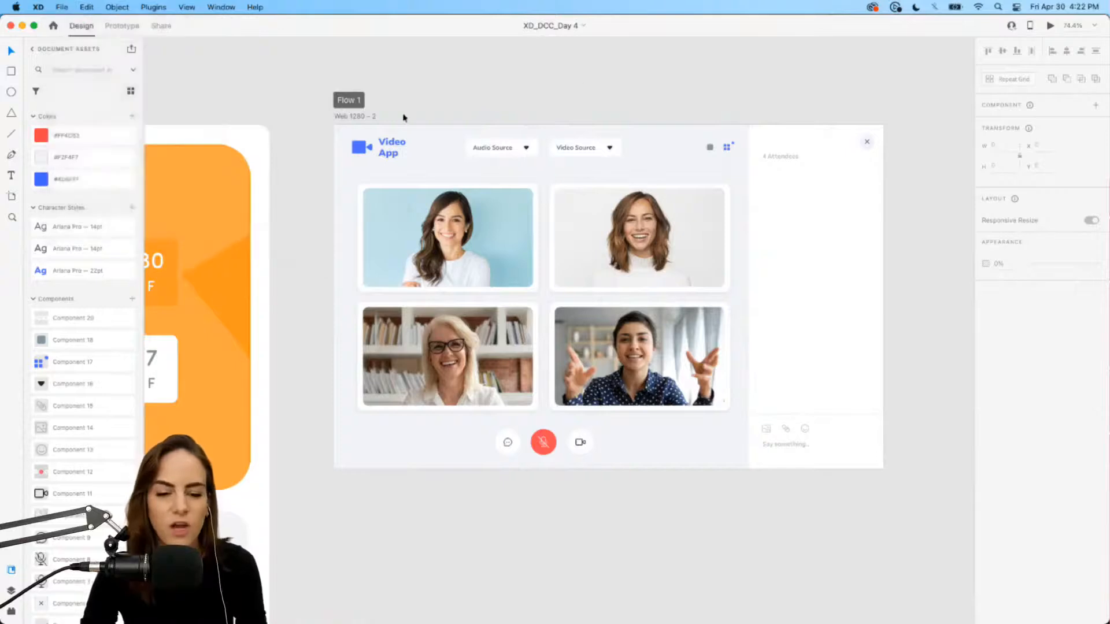
pyautogui.click(369, 118)
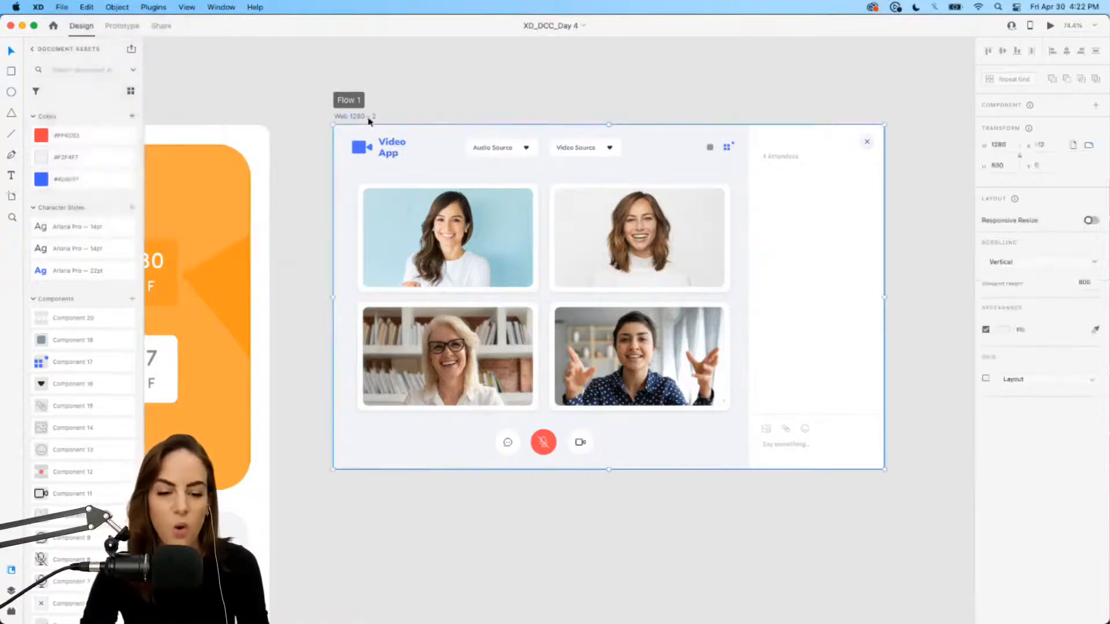
pyautogui.click(1051, 26)
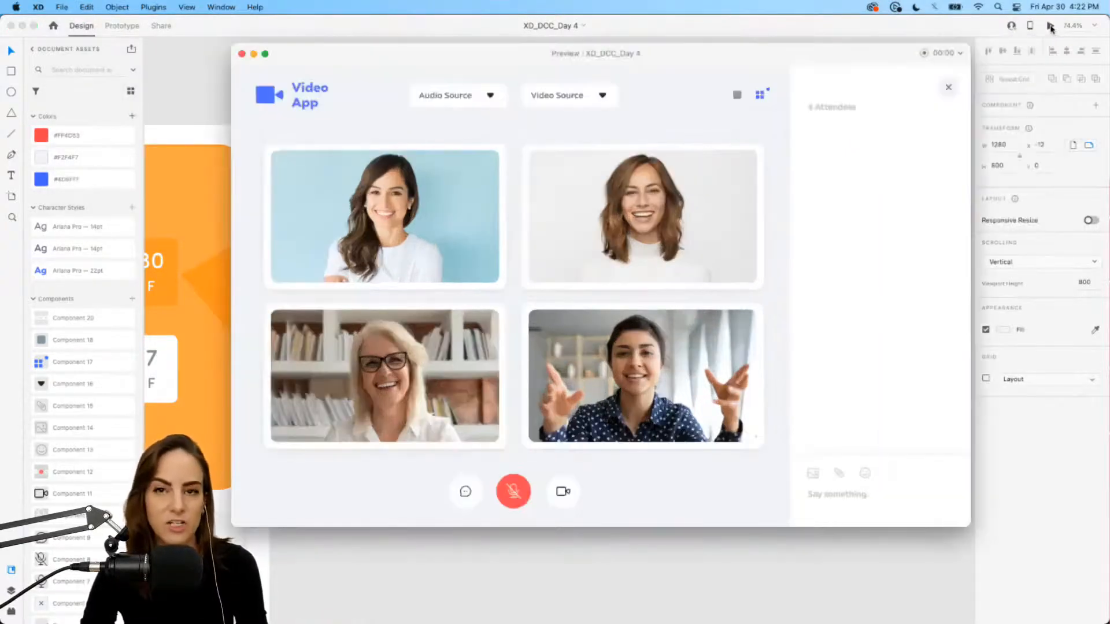
pyautogui.click(925, 53)
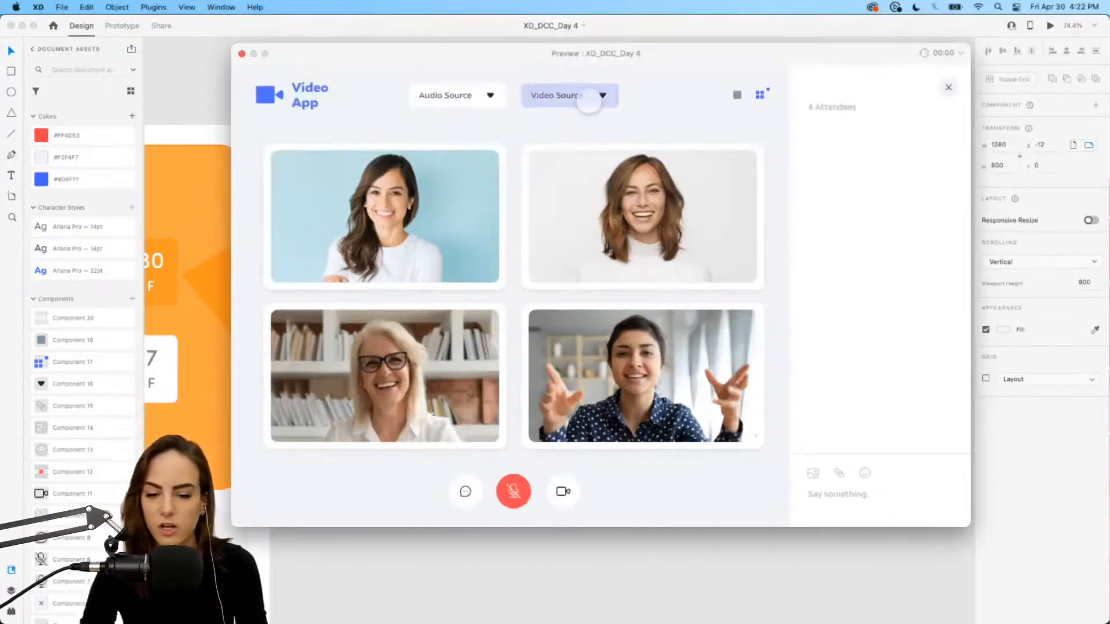
pyautogui.click(578, 97)
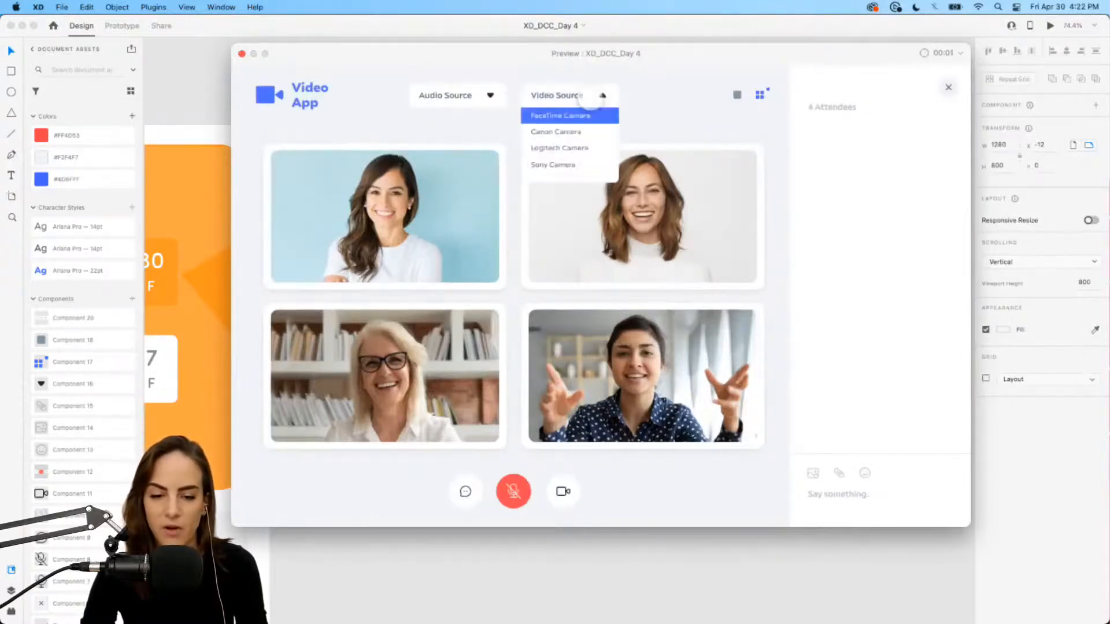
pyautogui.click(924, 53)
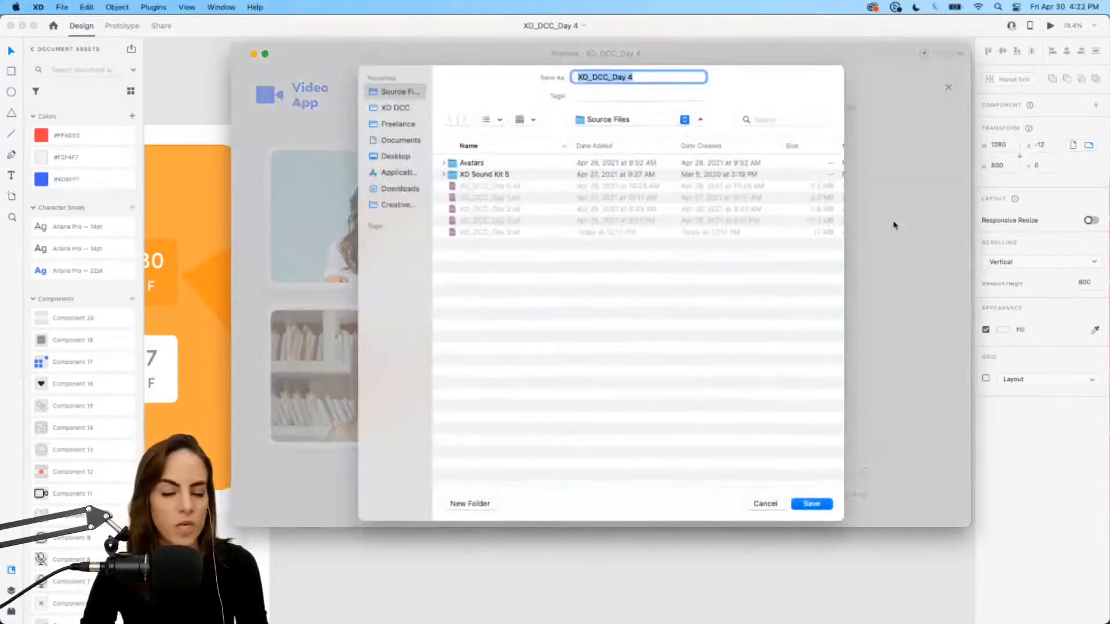
pyautogui.click(763, 503)
pyautogui.click(242, 54)
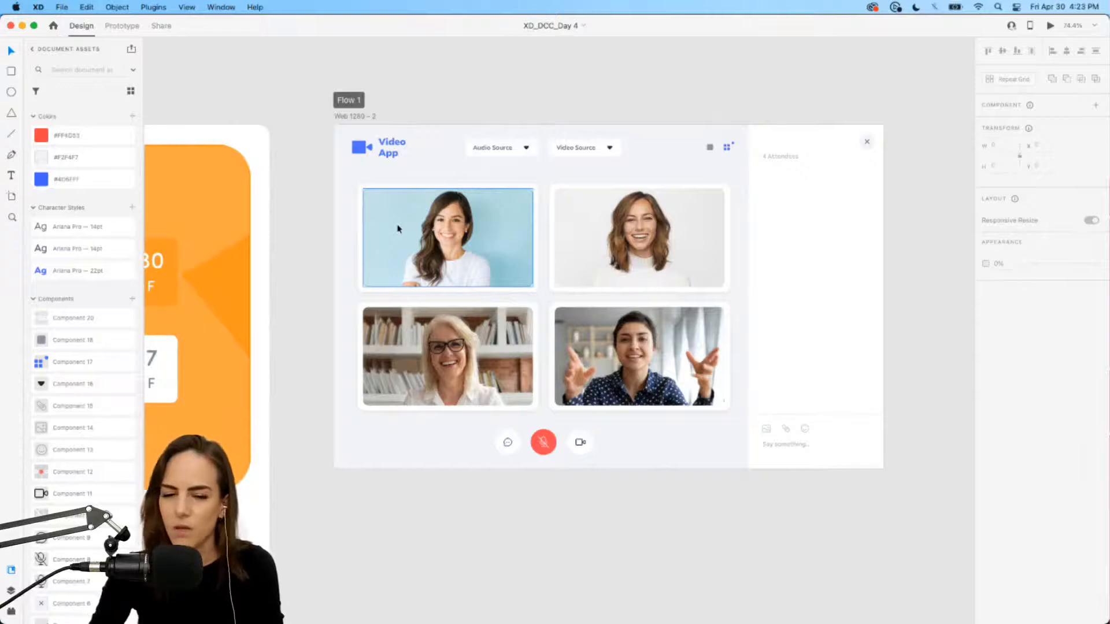
# Step: Inspect the dropdown's Video Source label text, then switch to Chrome's Behance challenge page
pyautogui.click(345, 64)
pyautogui.scroll(5, 629, 137)
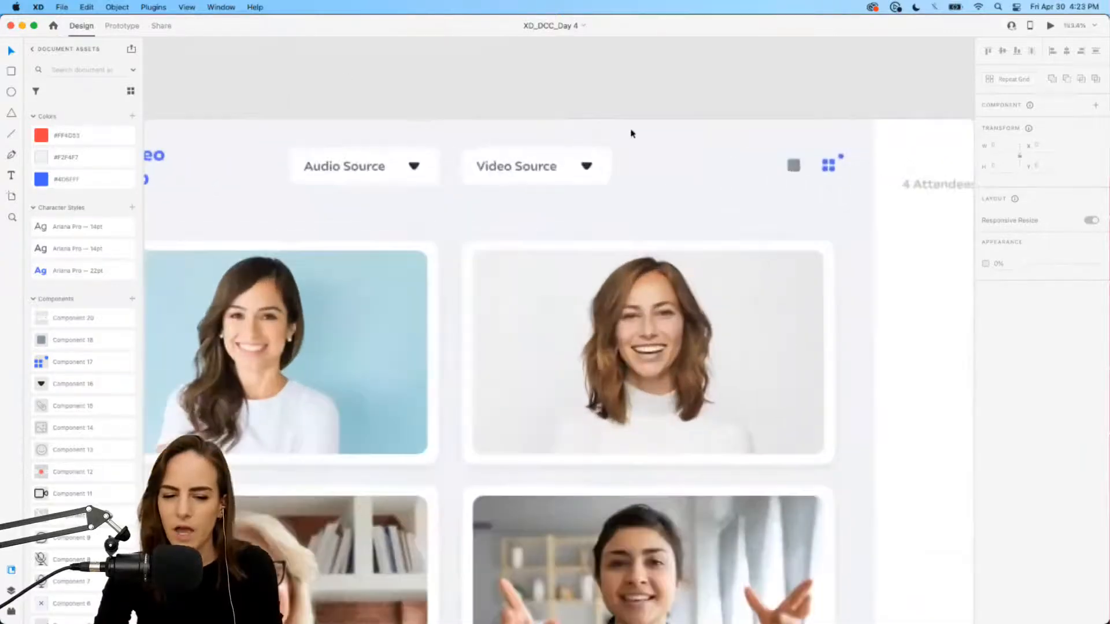
pyautogui.click(543, 165)
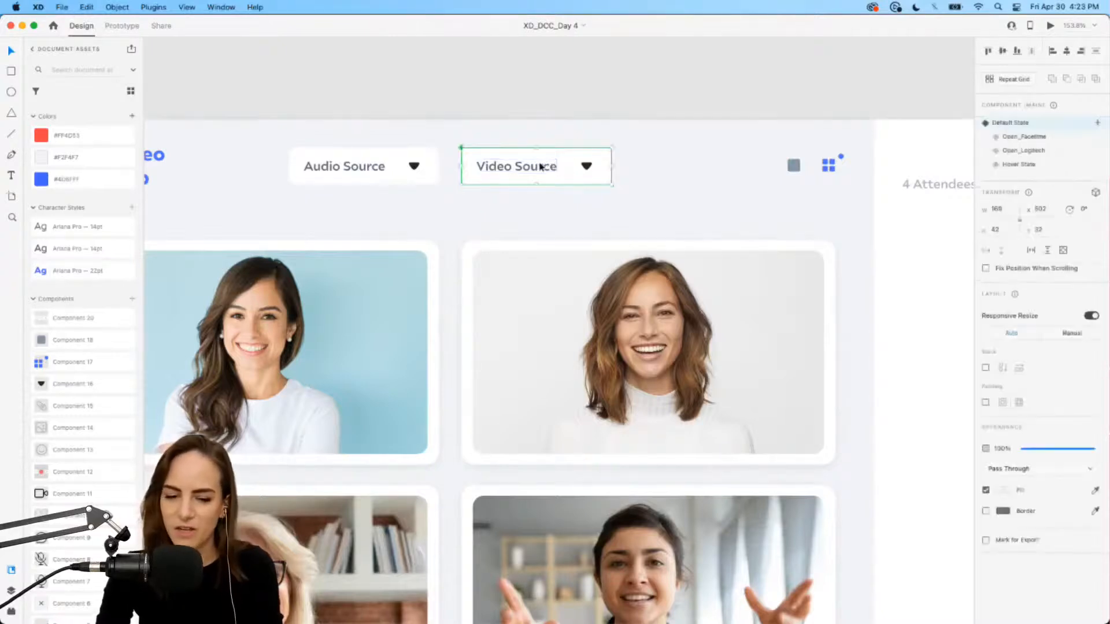
pyautogui.doubleClick(508, 173)
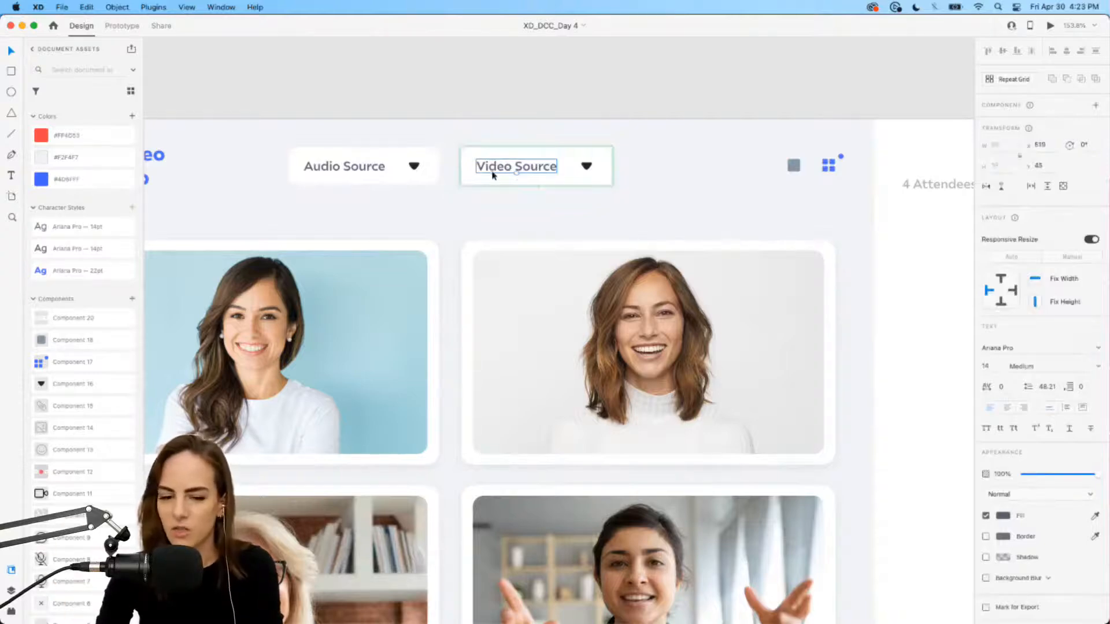
pyautogui.click(693, 194)
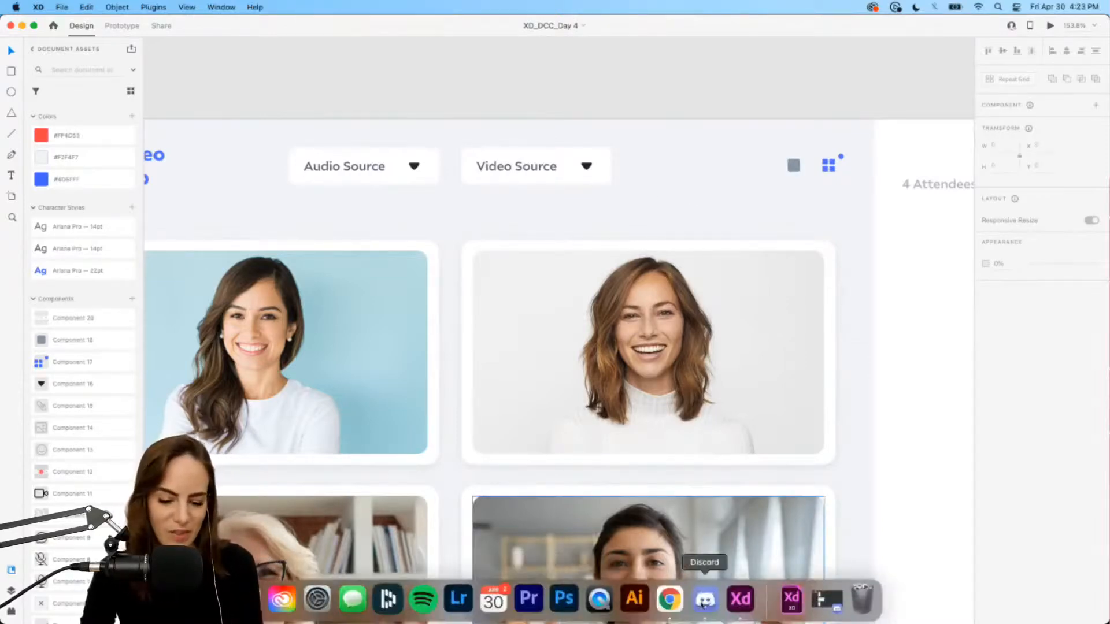
pyautogui.click(676, 606)
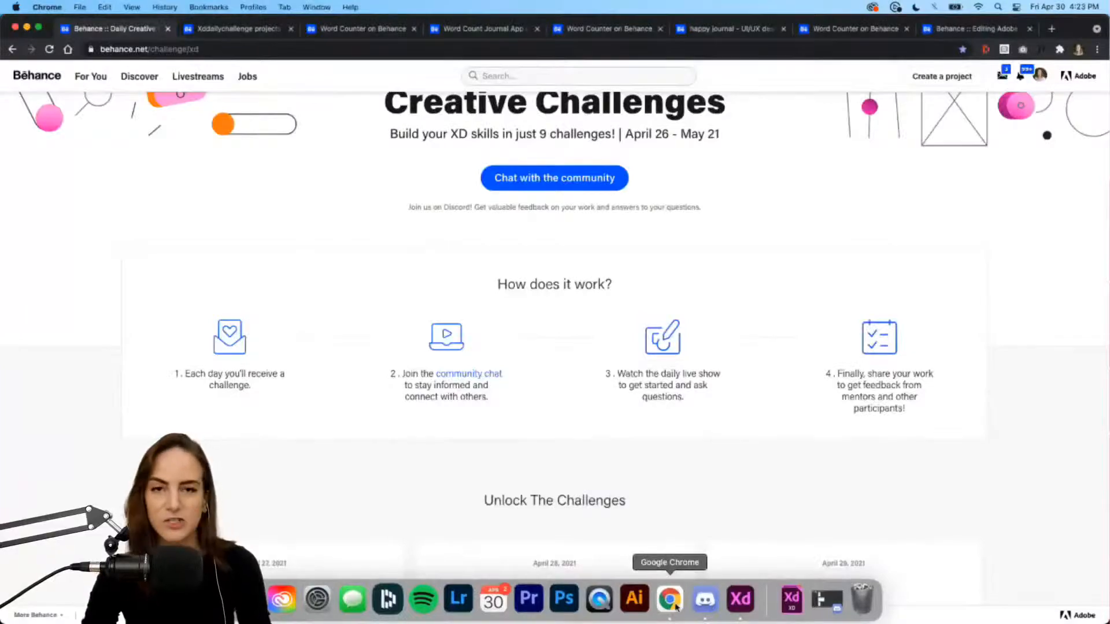
# Step: Reload the xddailychallenge search results and open the Word Counter project tab
pyautogui.scroll(4, 391, 351)
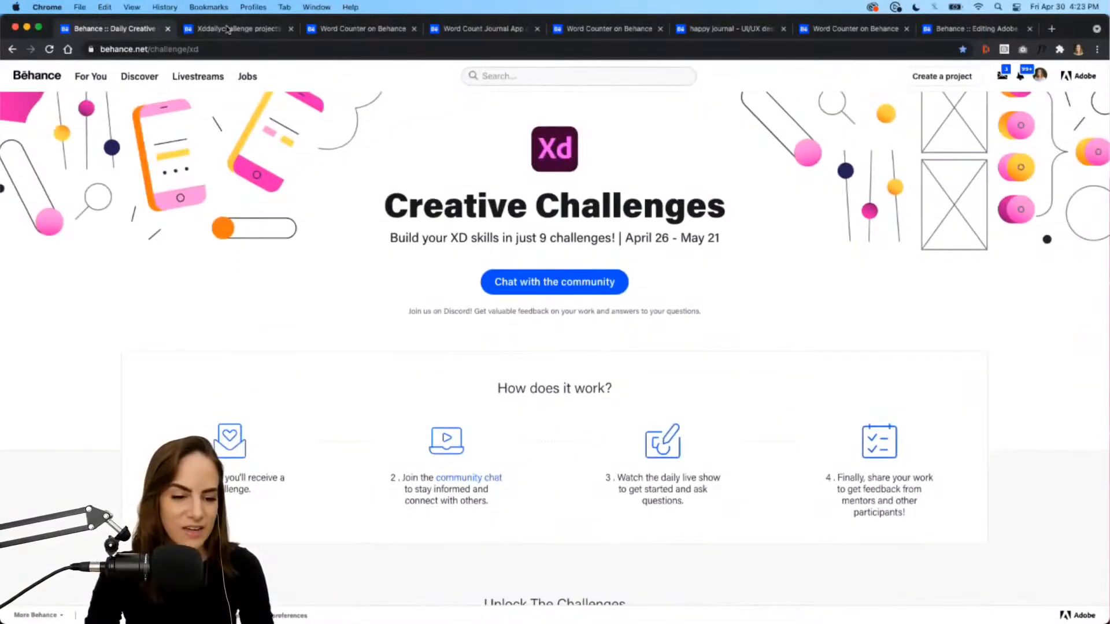
pyautogui.click(227, 29)
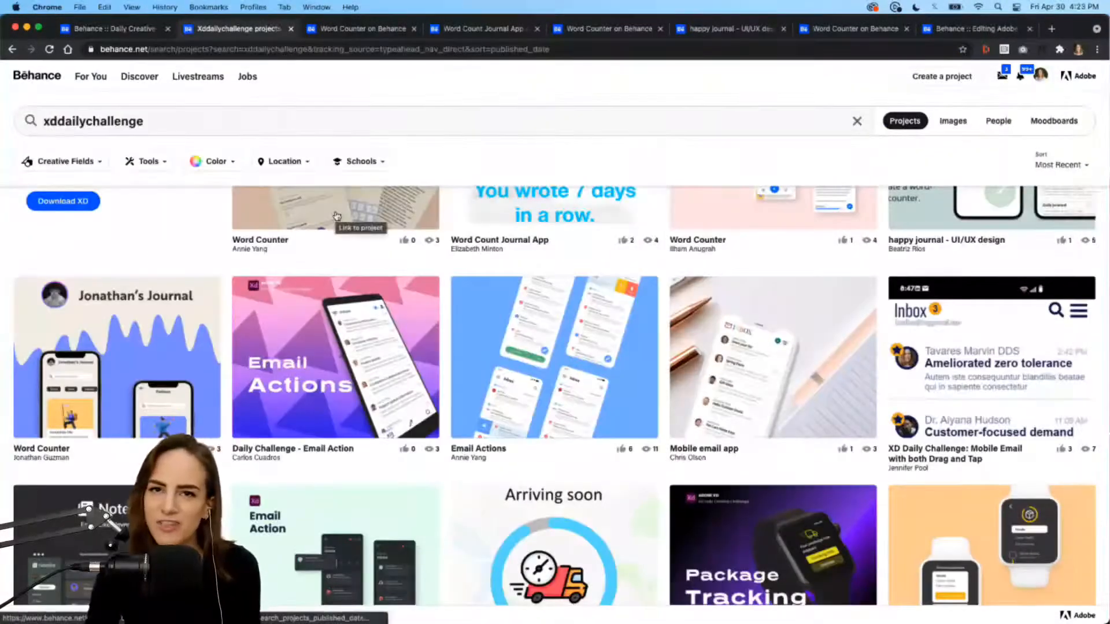
pyautogui.click(50, 51)
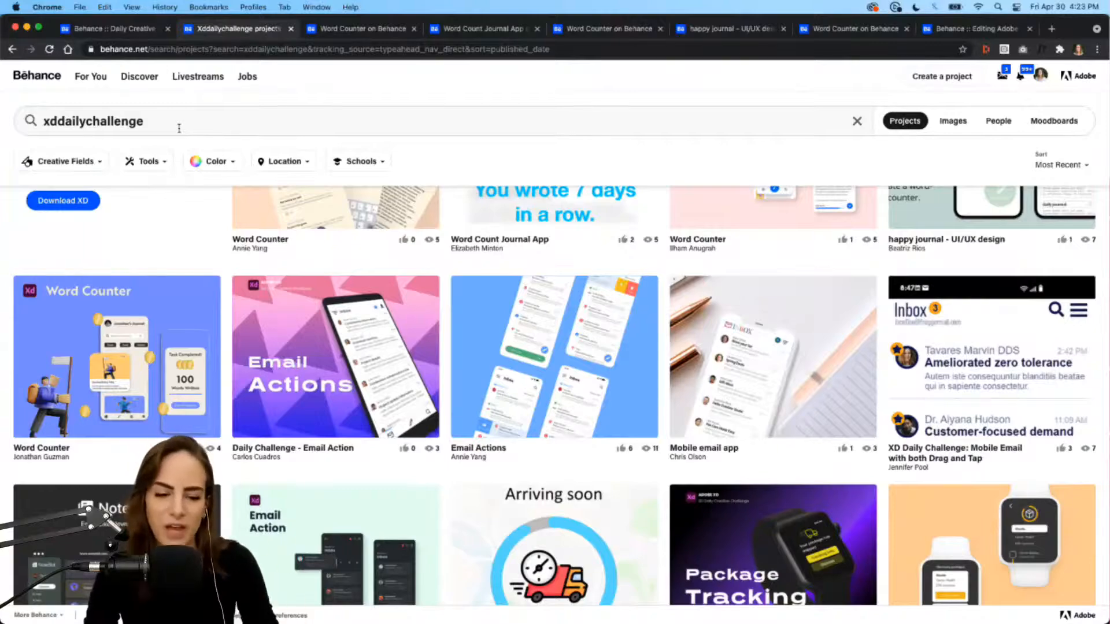
pyautogui.scroll(3, 638, 243)
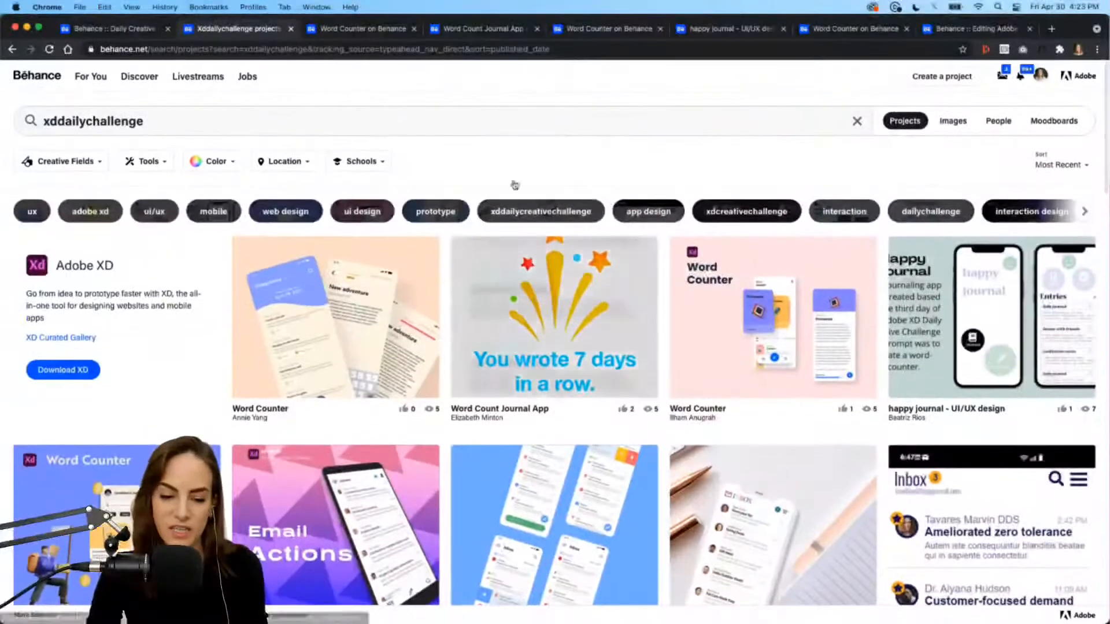
pyautogui.click(359, 27)
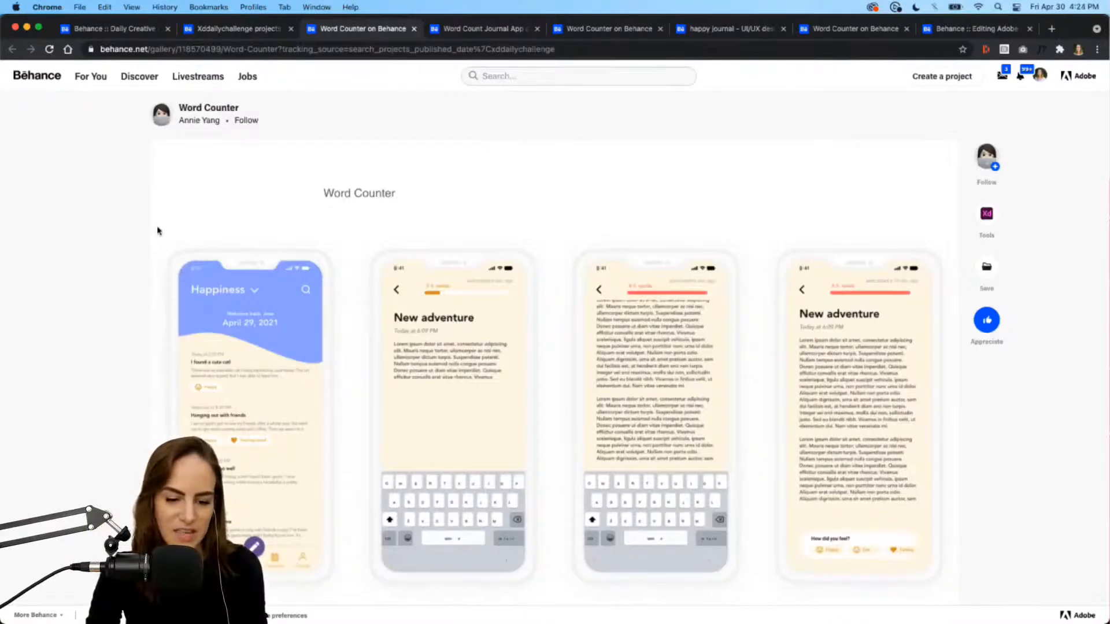
pyautogui.scroll(-4, 157, 231)
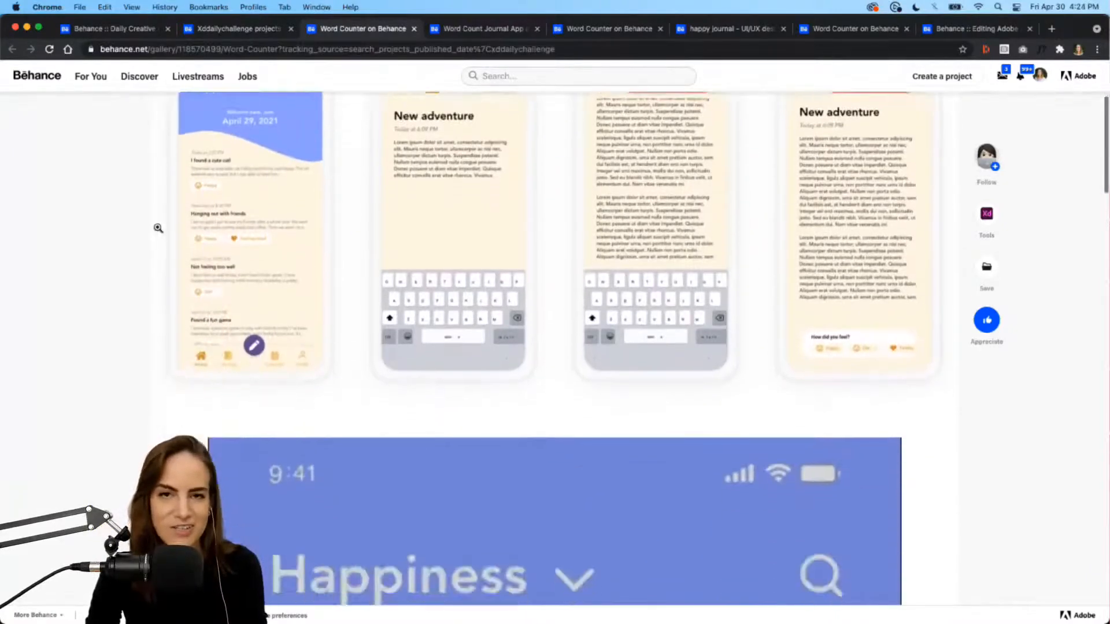
pyautogui.scroll(-10, 157, 228)
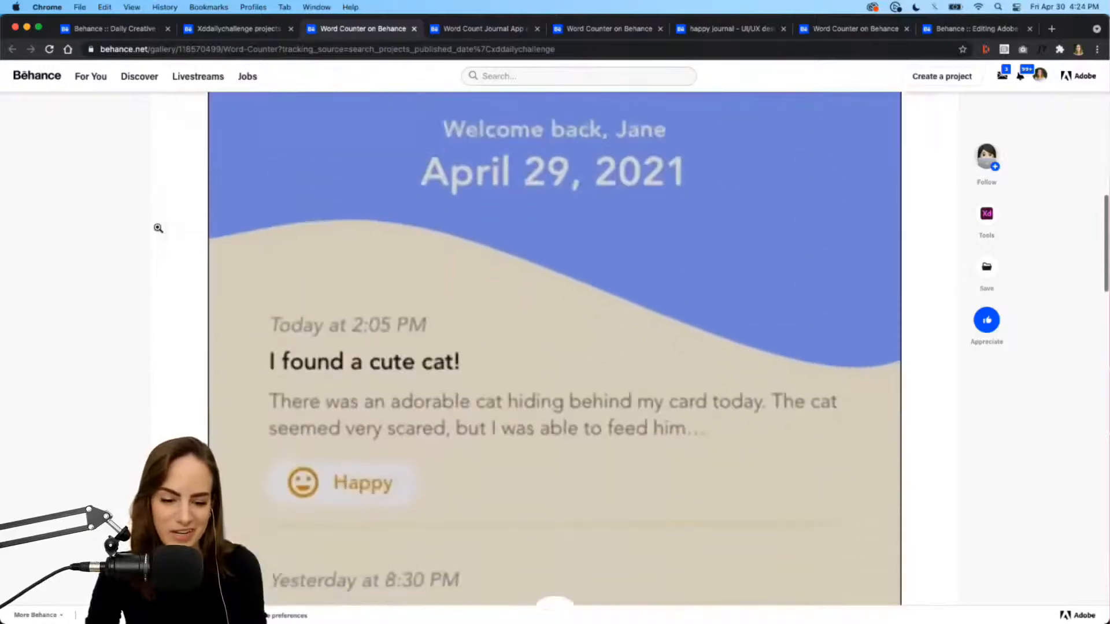
pyautogui.scroll(-2, 617, 268)
pyautogui.click(563, 235)
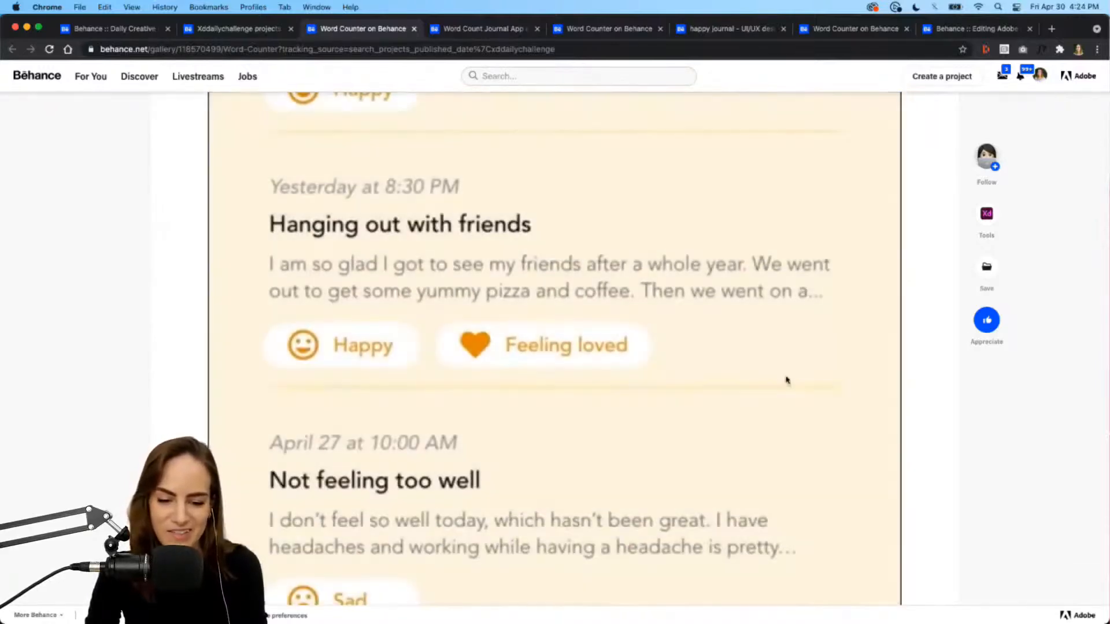
pyautogui.scroll(-8, 788, 380)
pyautogui.scroll(-2, 787, 380)
pyautogui.click(887, 401)
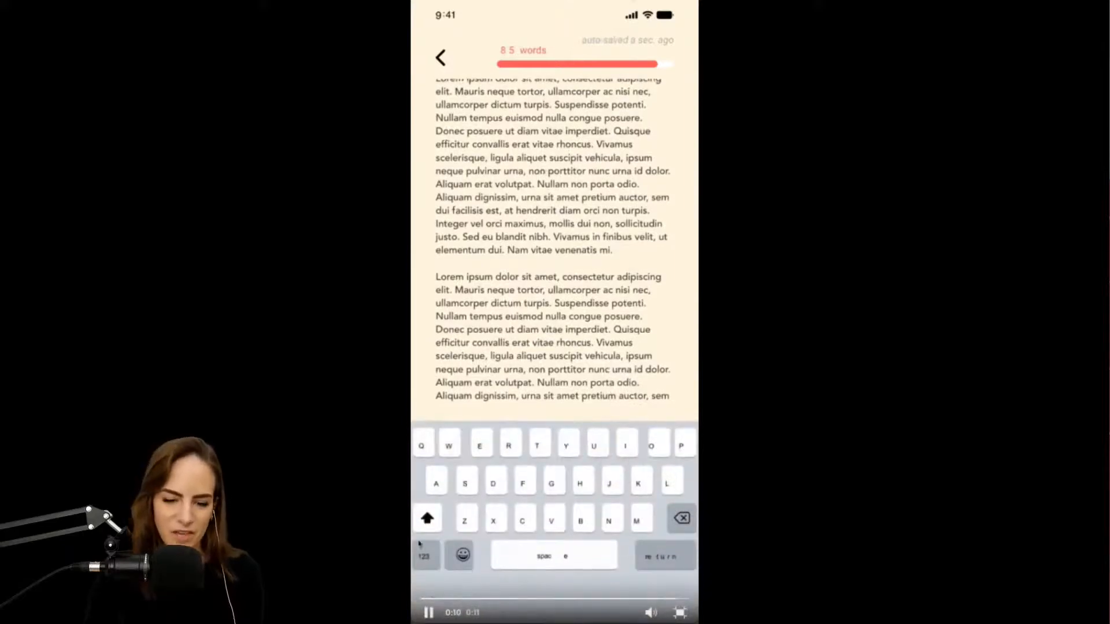
pyautogui.click(428, 614)
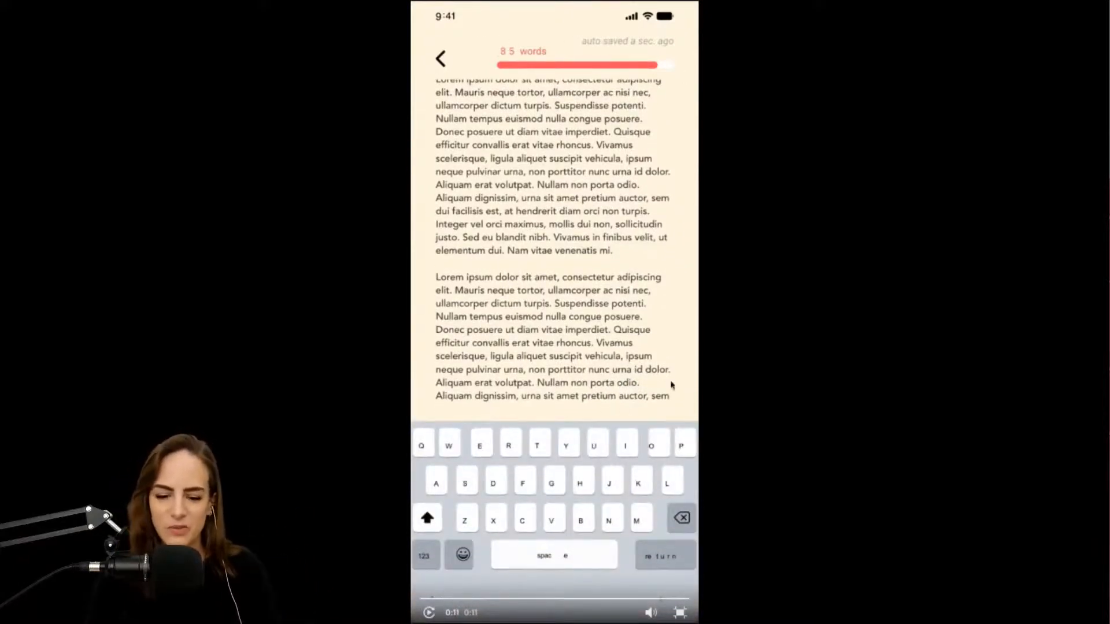
pyautogui.click(680, 614)
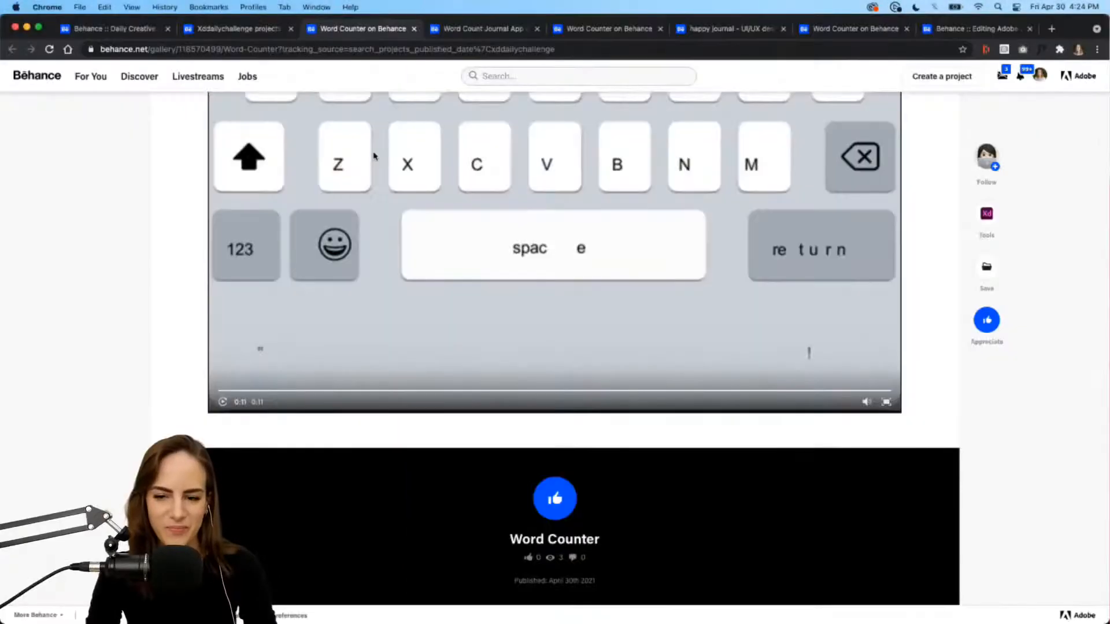
# Step: Watch the Word Count Journal App video full screen, then go to the other Word Counter tab
pyautogui.click(471, 30)
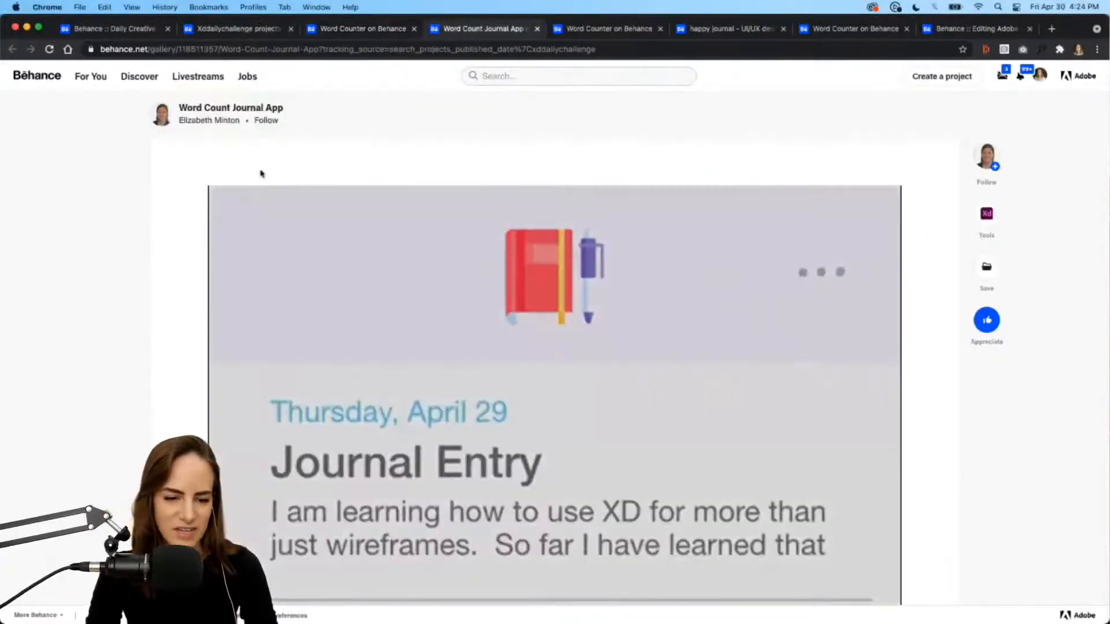
pyautogui.scroll(-8, 195, 206)
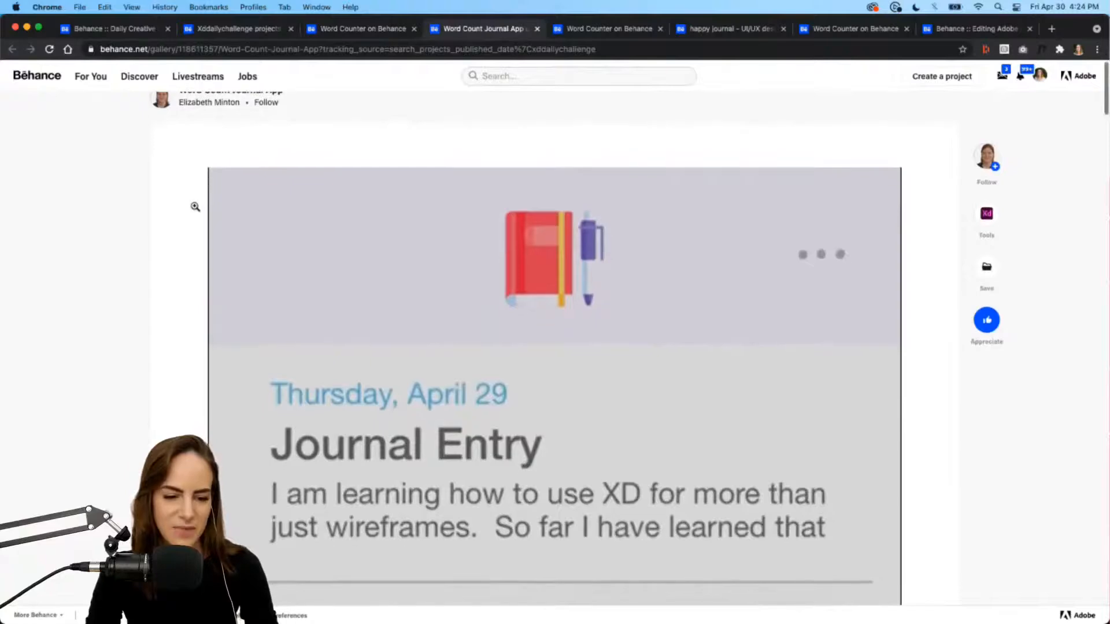
pyautogui.scroll(-4, 195, 206)
pyautogui.scroll(-10, 746, 417)
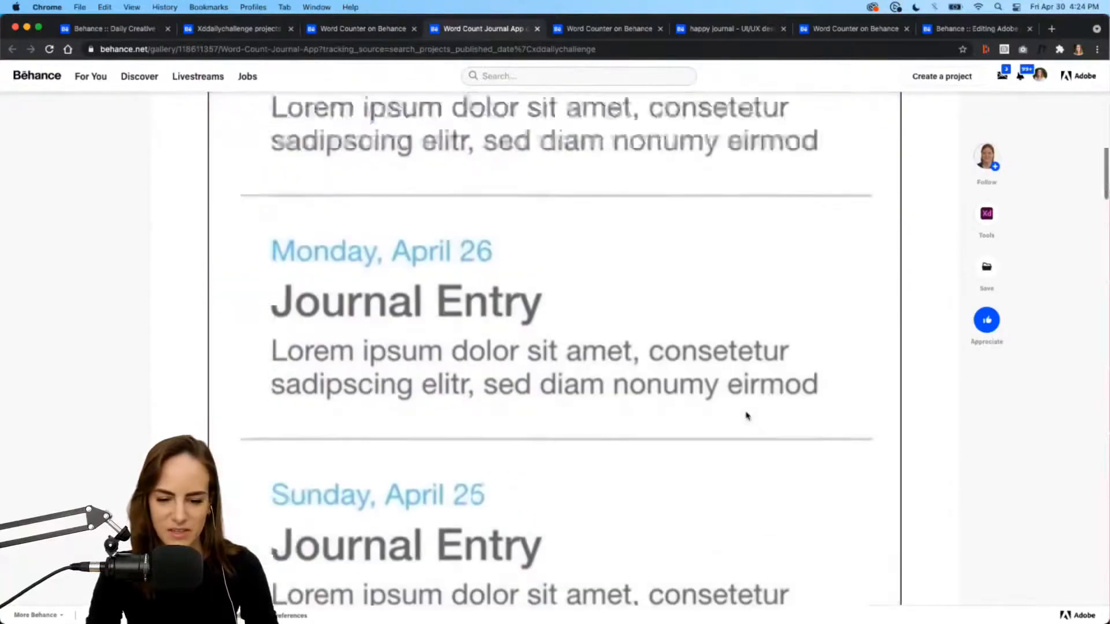
pyautogui.click(886, 416)
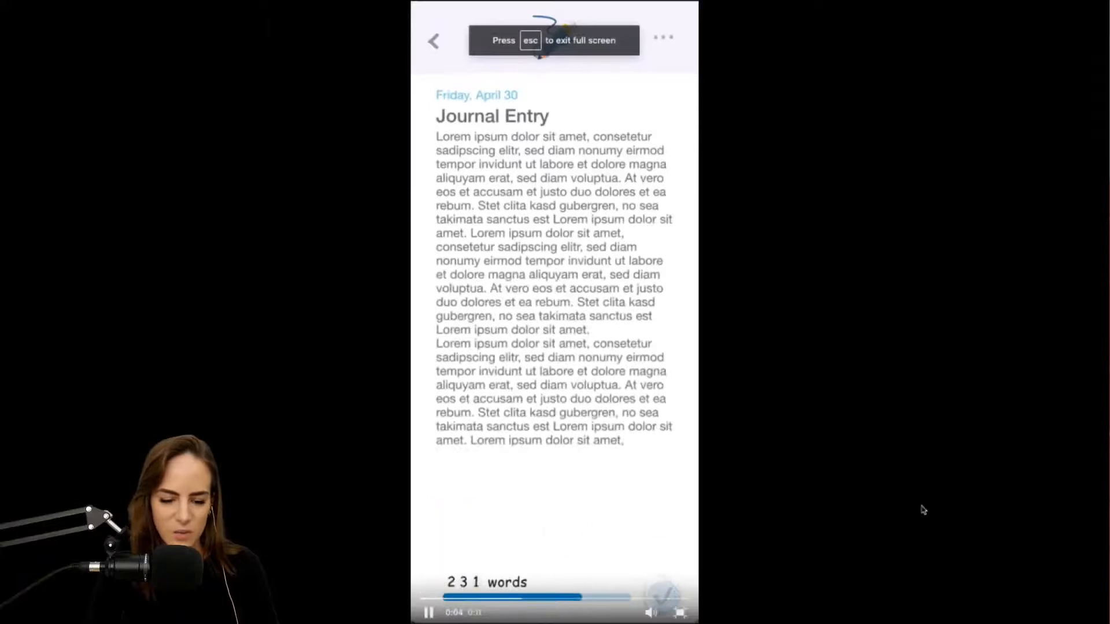
pyautogui.click(428, 595)
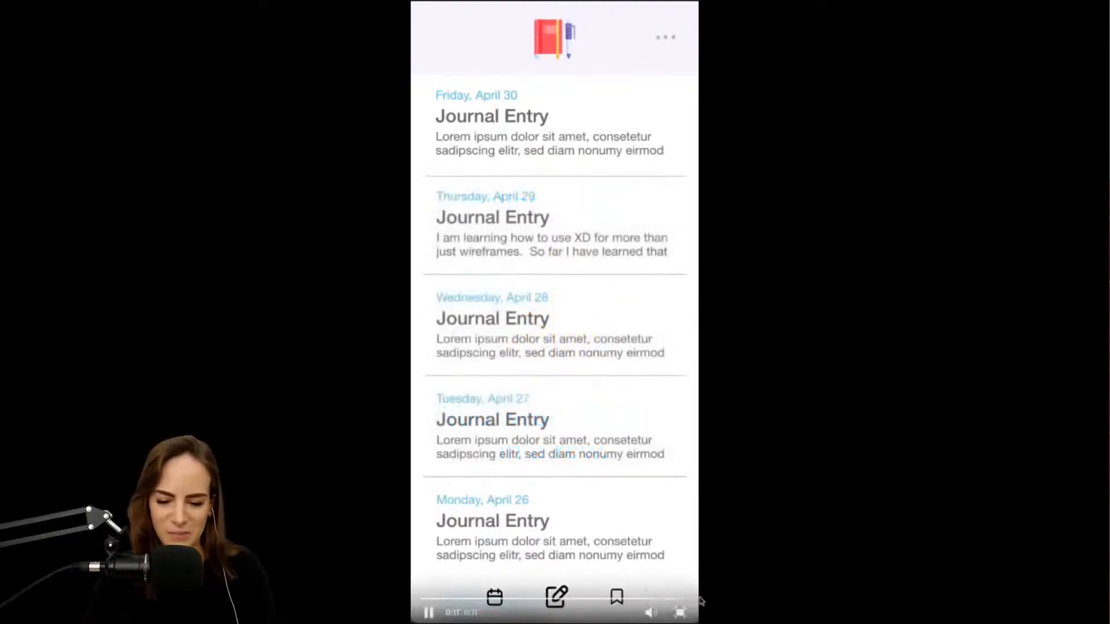
pyautogui.click(681, 616)
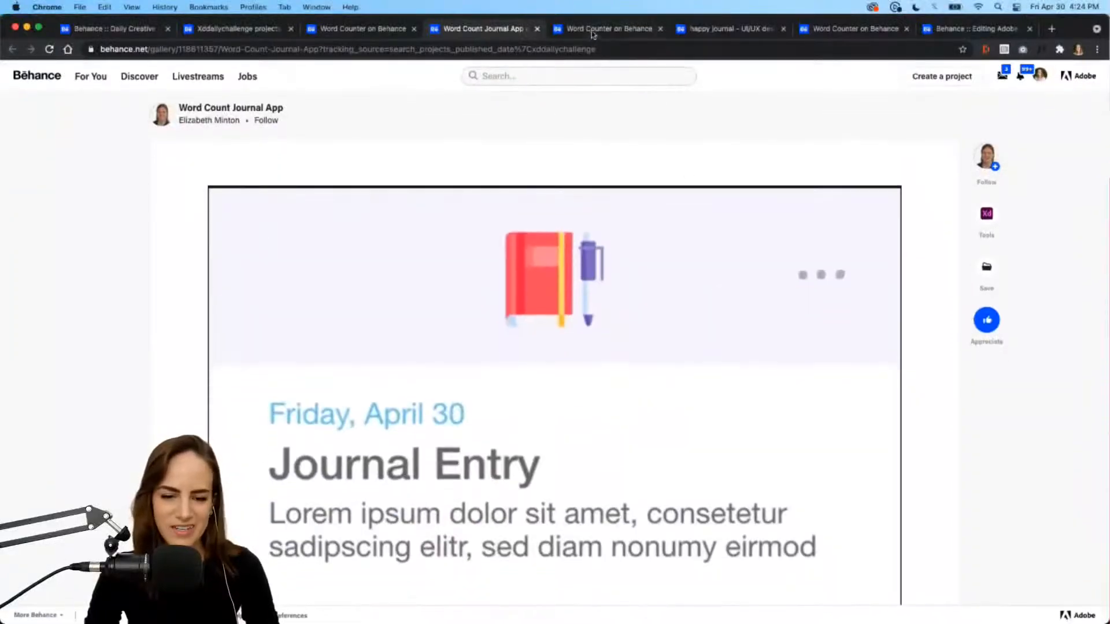
pyautogui.click(594, 31)
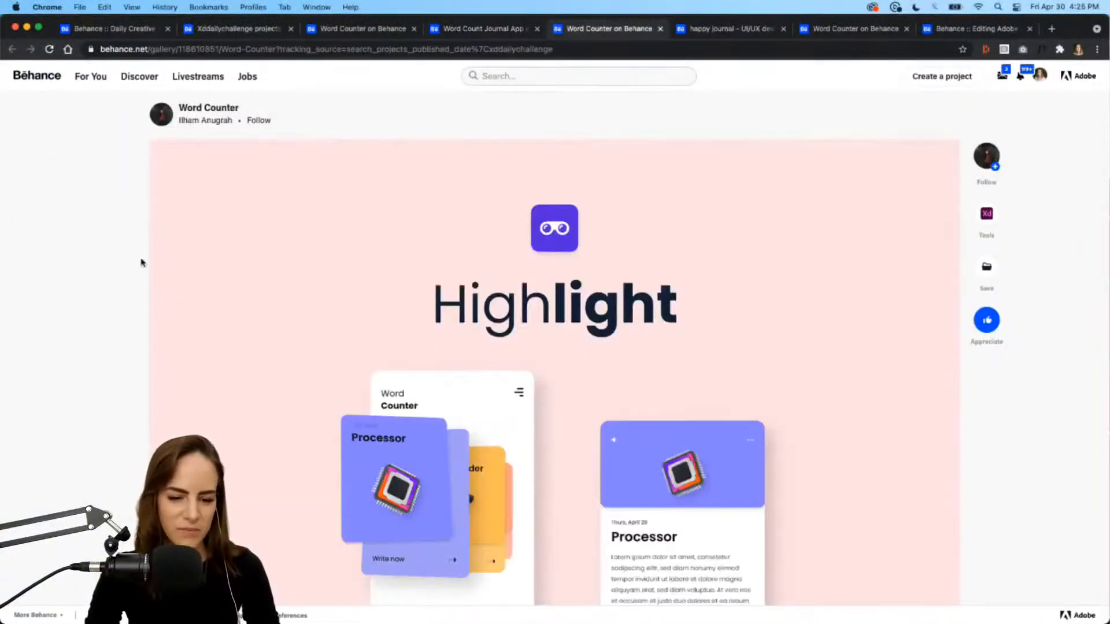
# Step: Play the Word Counter prototype video full screen and restart it from the beginning
pyautogui.scroll(-10, 142, 263)
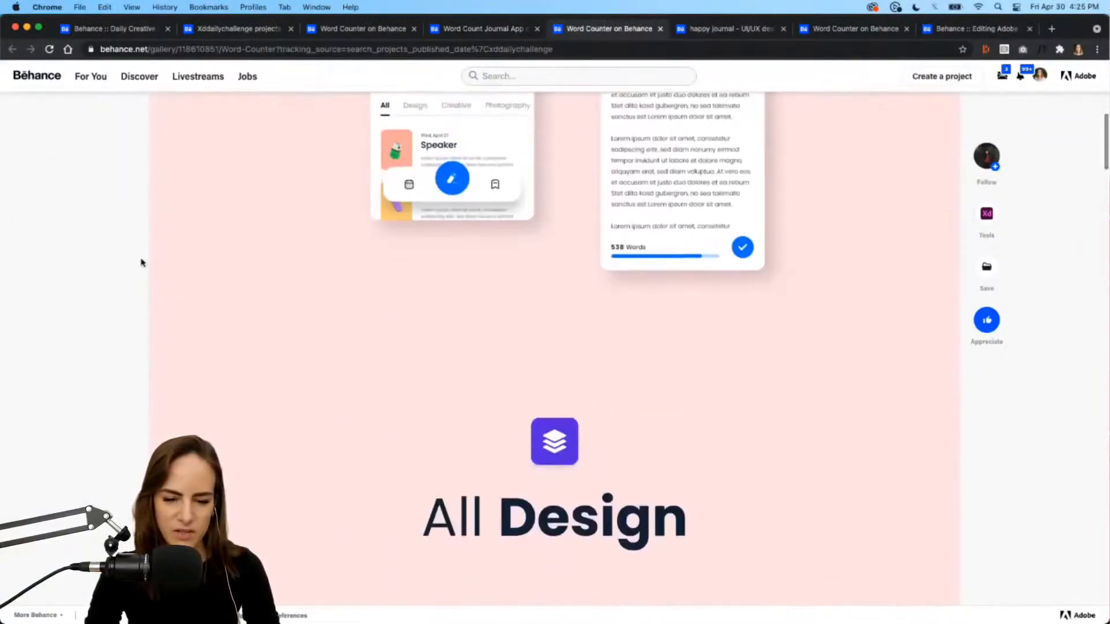
pyautogui.scroll(6, 142, 263)
pyautogui.scroll(-10, 142, 263)
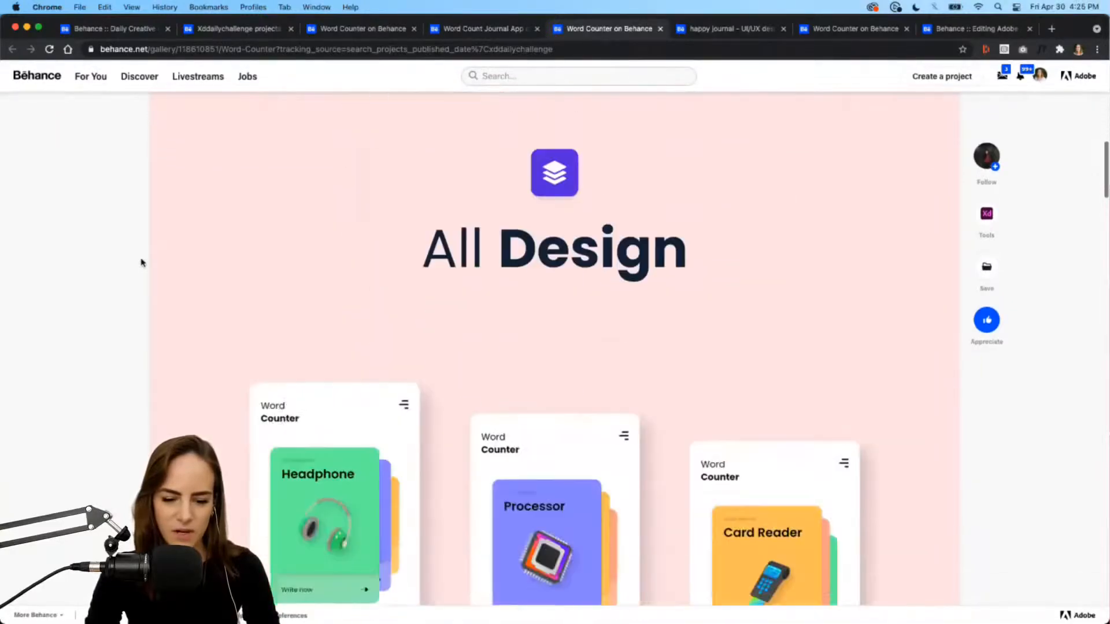
pyautogui.scroll(-7, 141, 263)
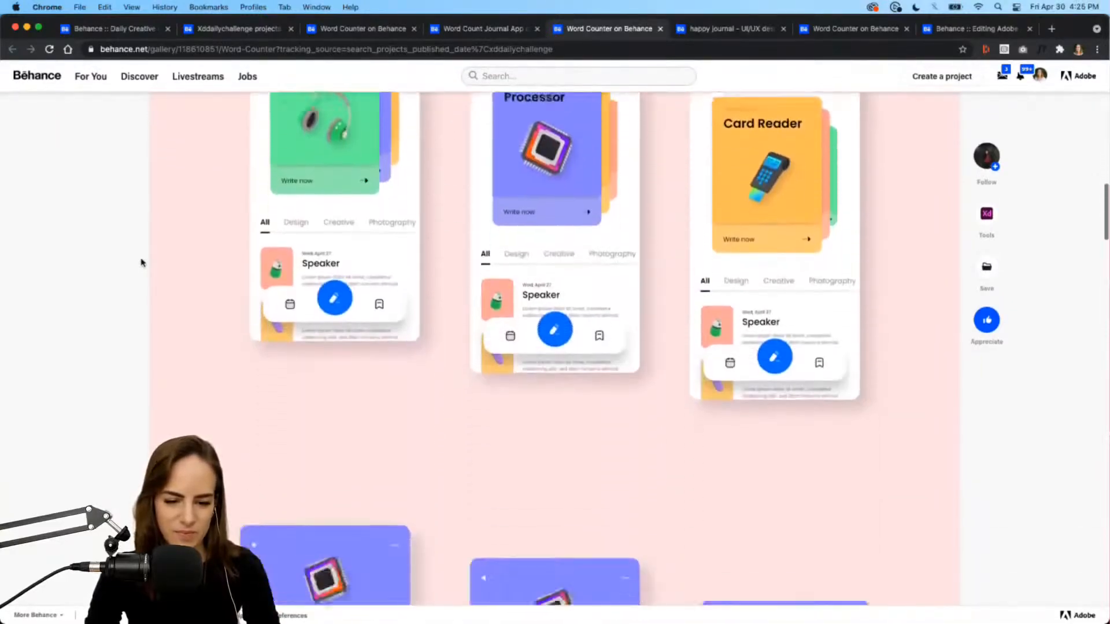
pyautogui.scroll(-10, 142, 263)
pyautogui.scroll(-1, 141, 263)
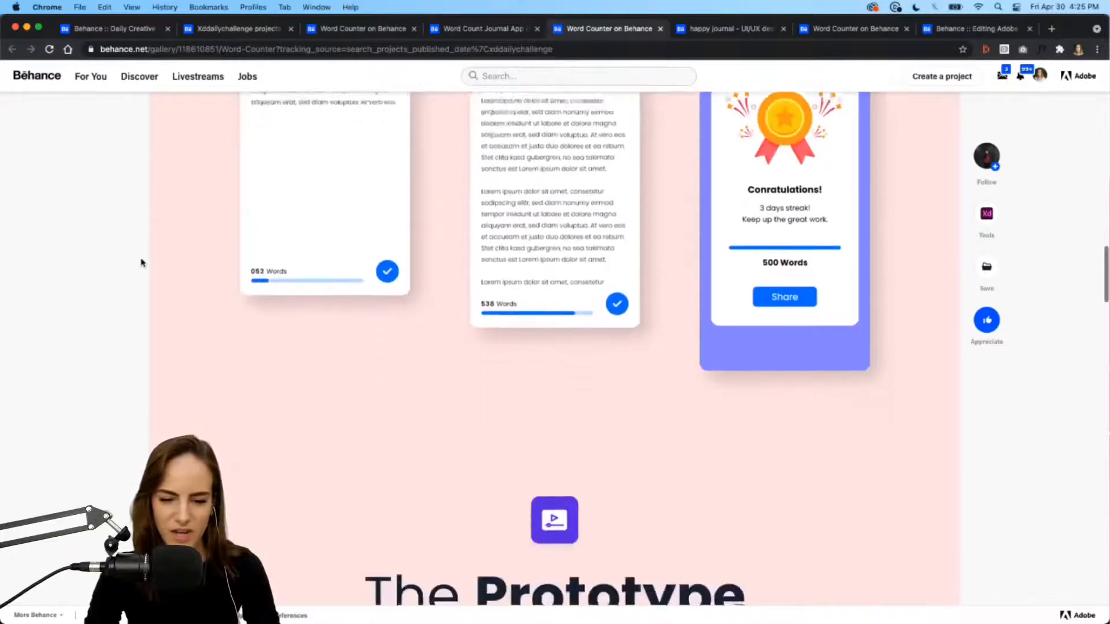
pyautogui.scroll(-15, 142, 263)
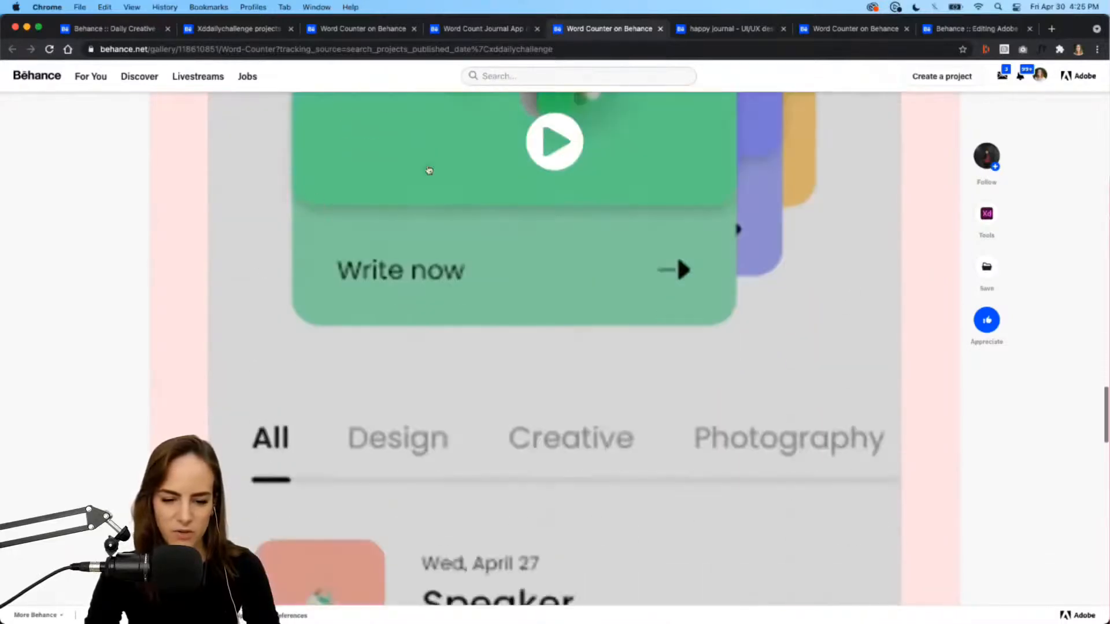
pyautogui.scroll(-8, 726, 364)
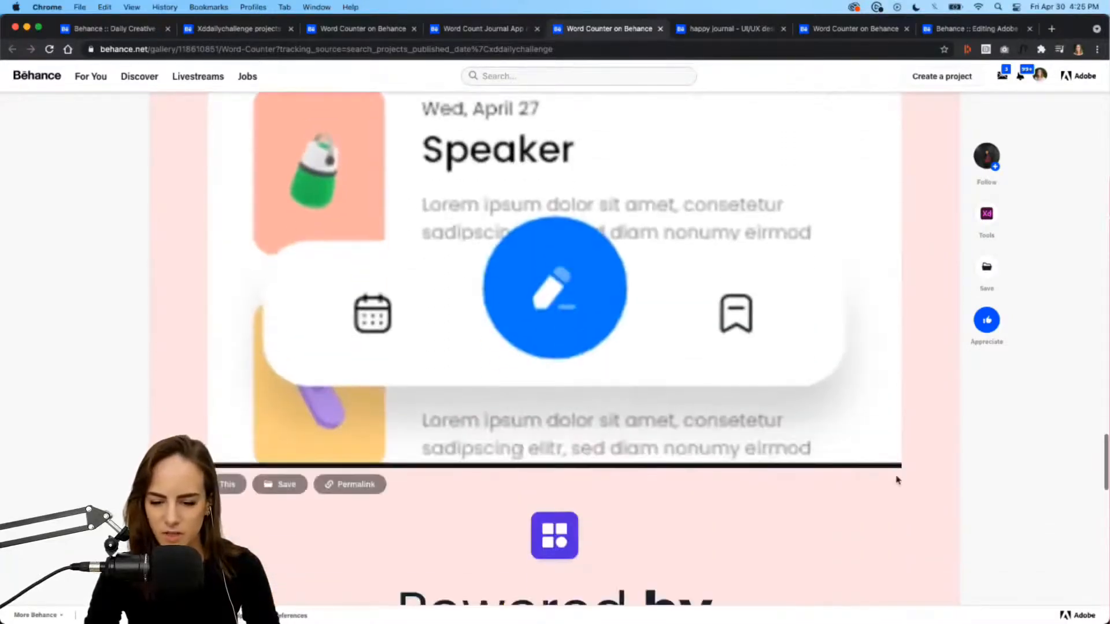
pyautogui.click(887, 457)
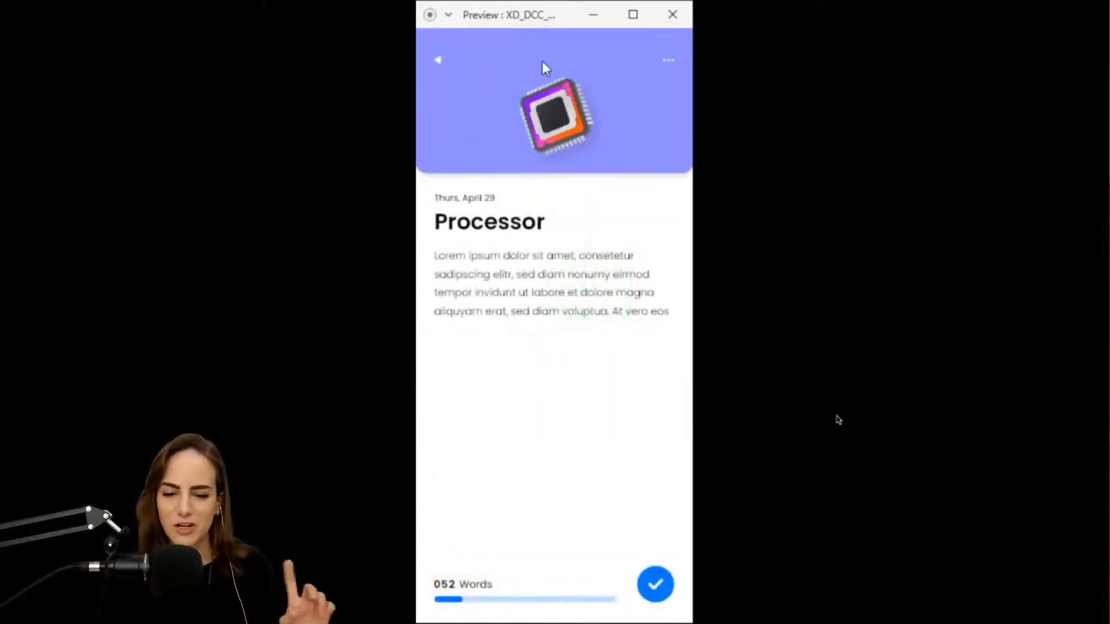
pyautogui.moveTo(530, 540)
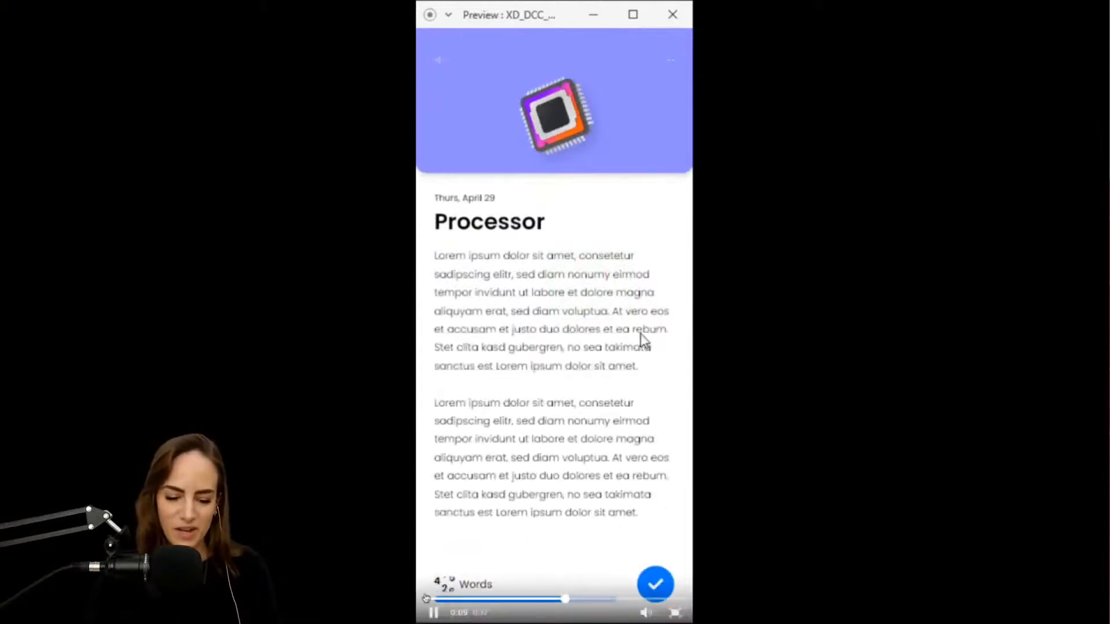
pyautogui.click(426, 599)
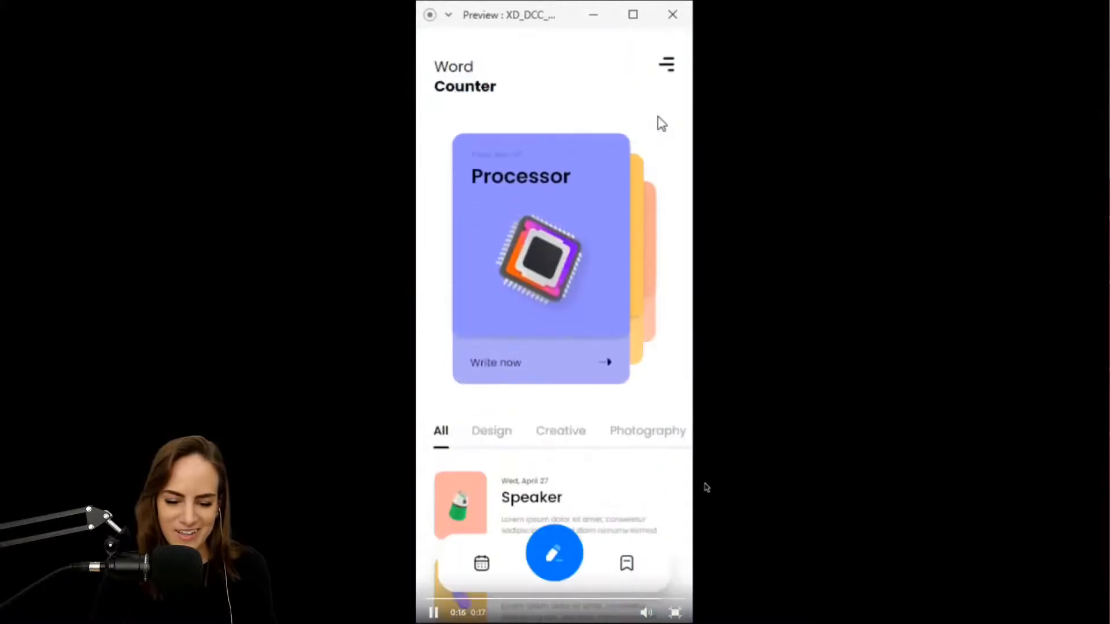
# Step: Exit full screen and switch to the 'happy journal - UI/UX design' project tab
pyautogui.click(675, 614)
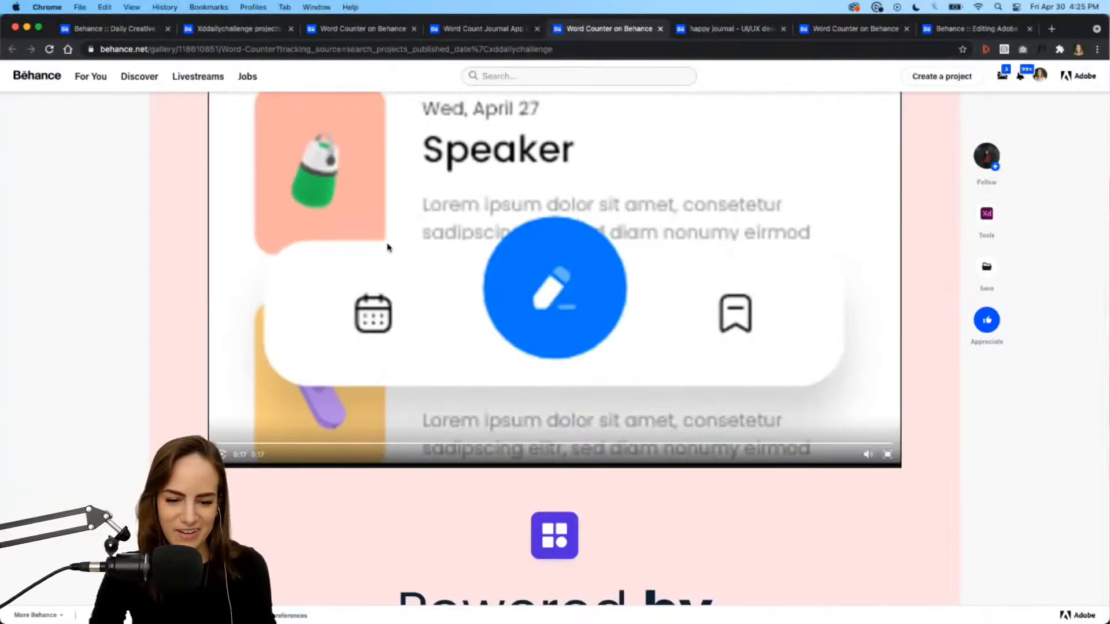
pyautogui.scroll(-10, 387, 248)
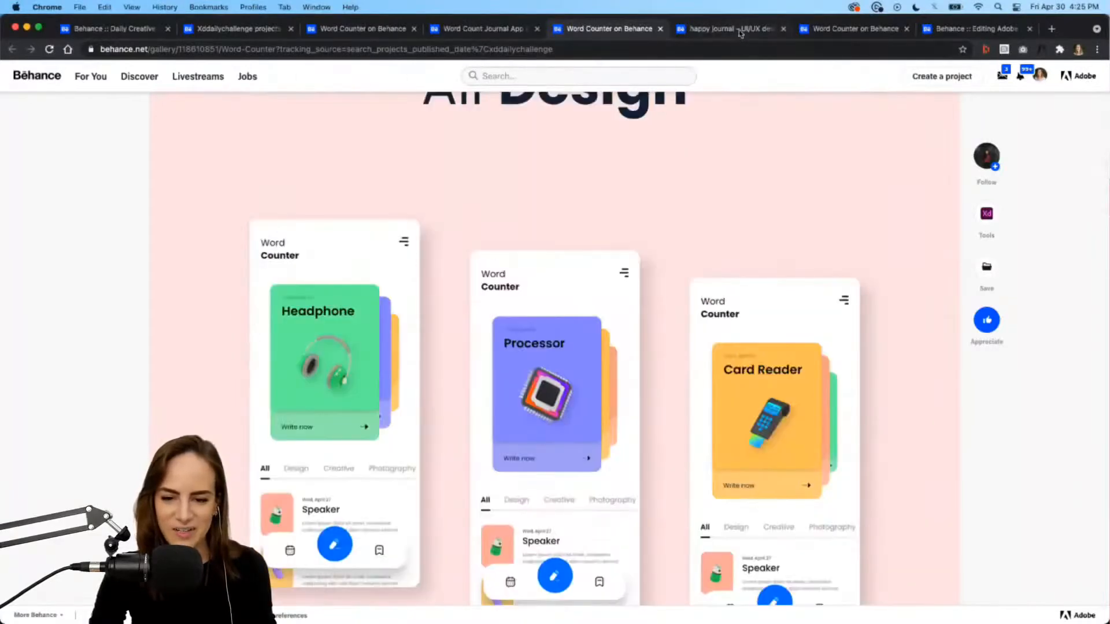
pyautogui.click(740, 33)
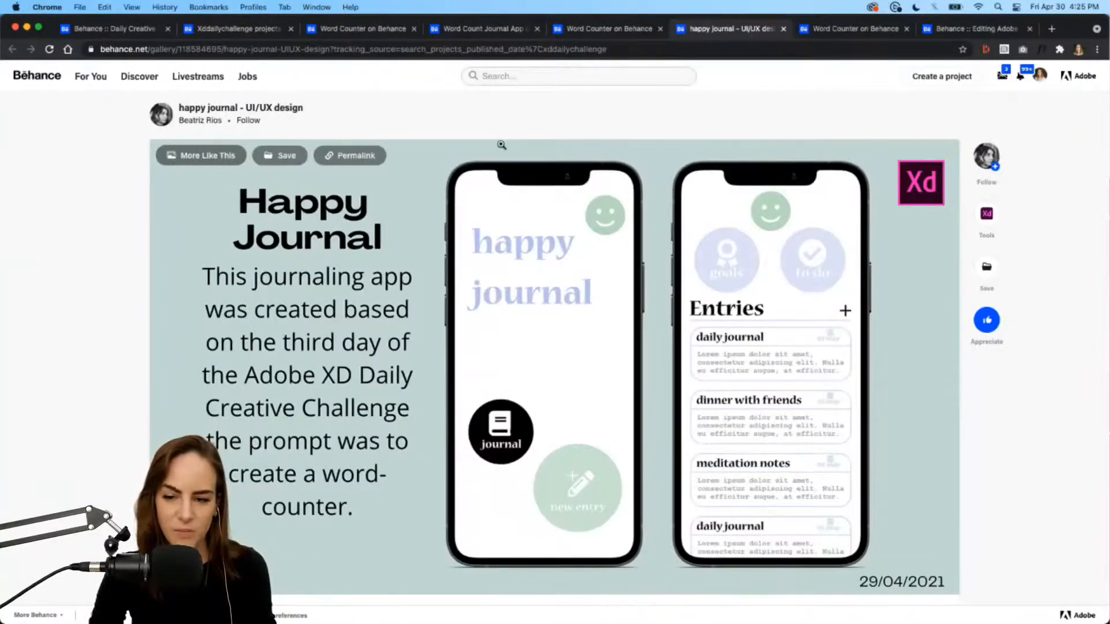